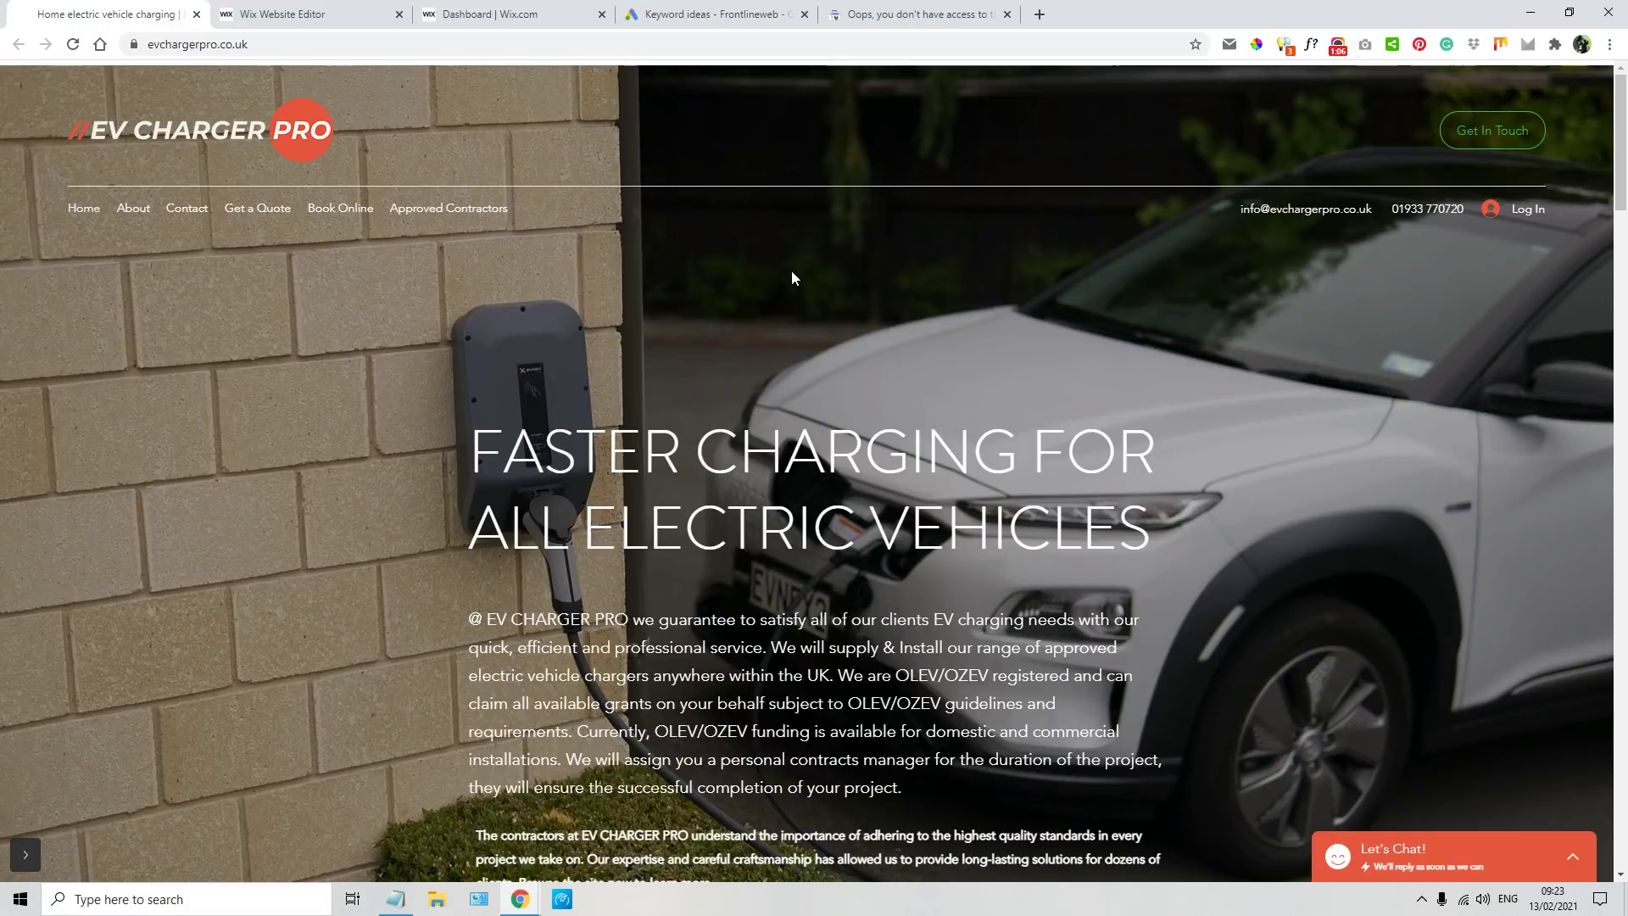
- Examine the live homepage's meta tags, Open Graph data and heading structure with the SEO checker extension
click(294, 14)
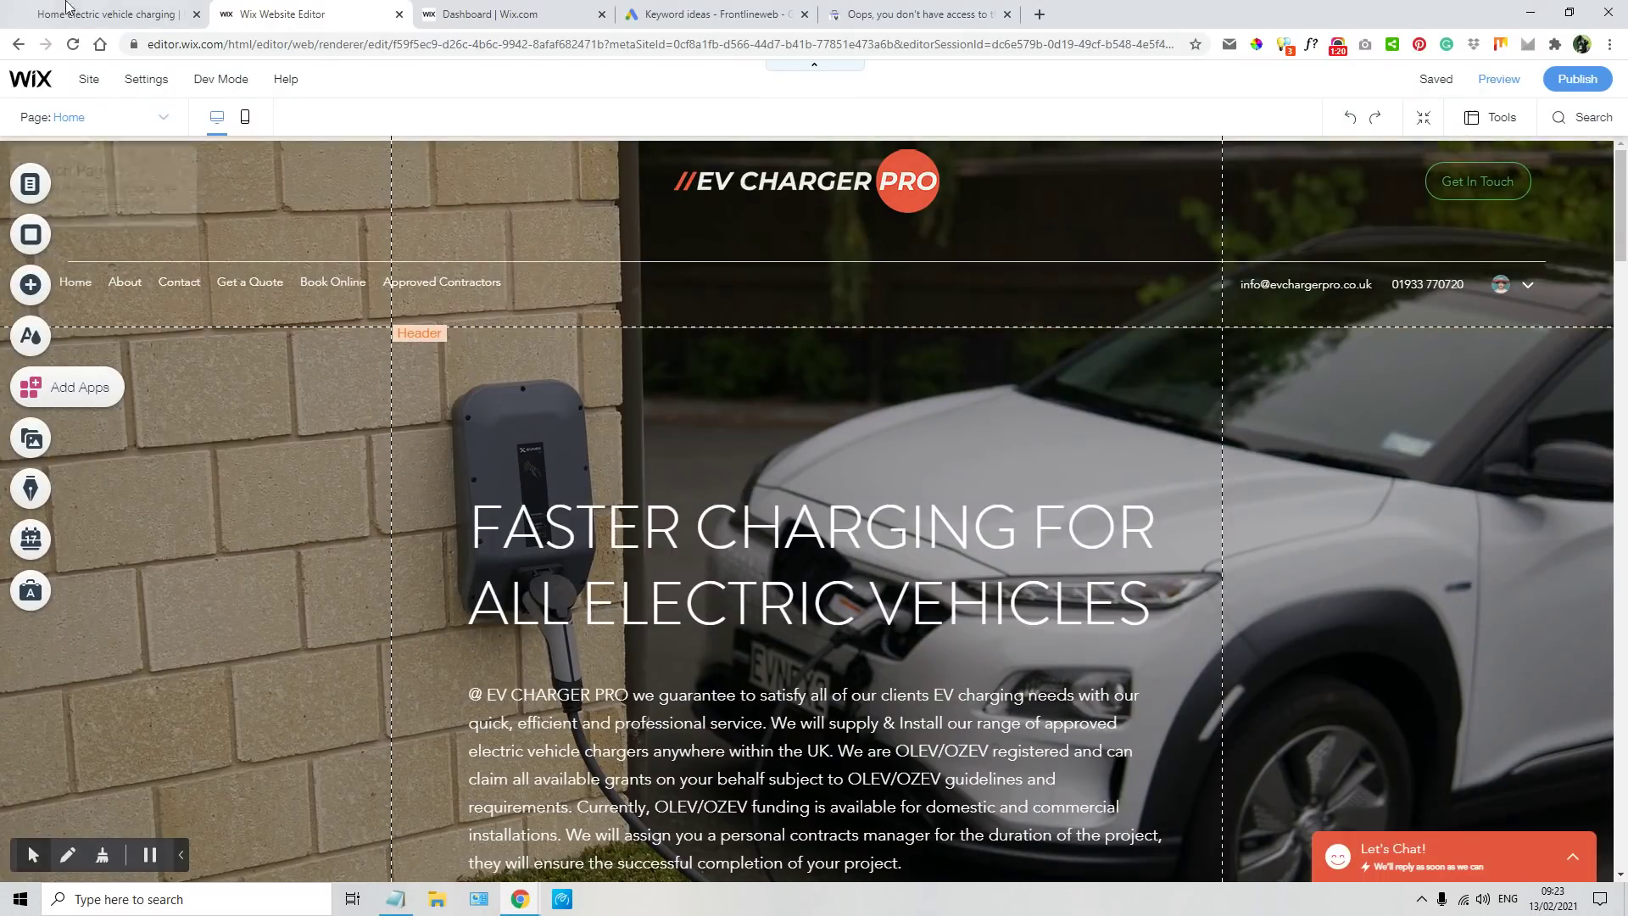
click(82, 7)
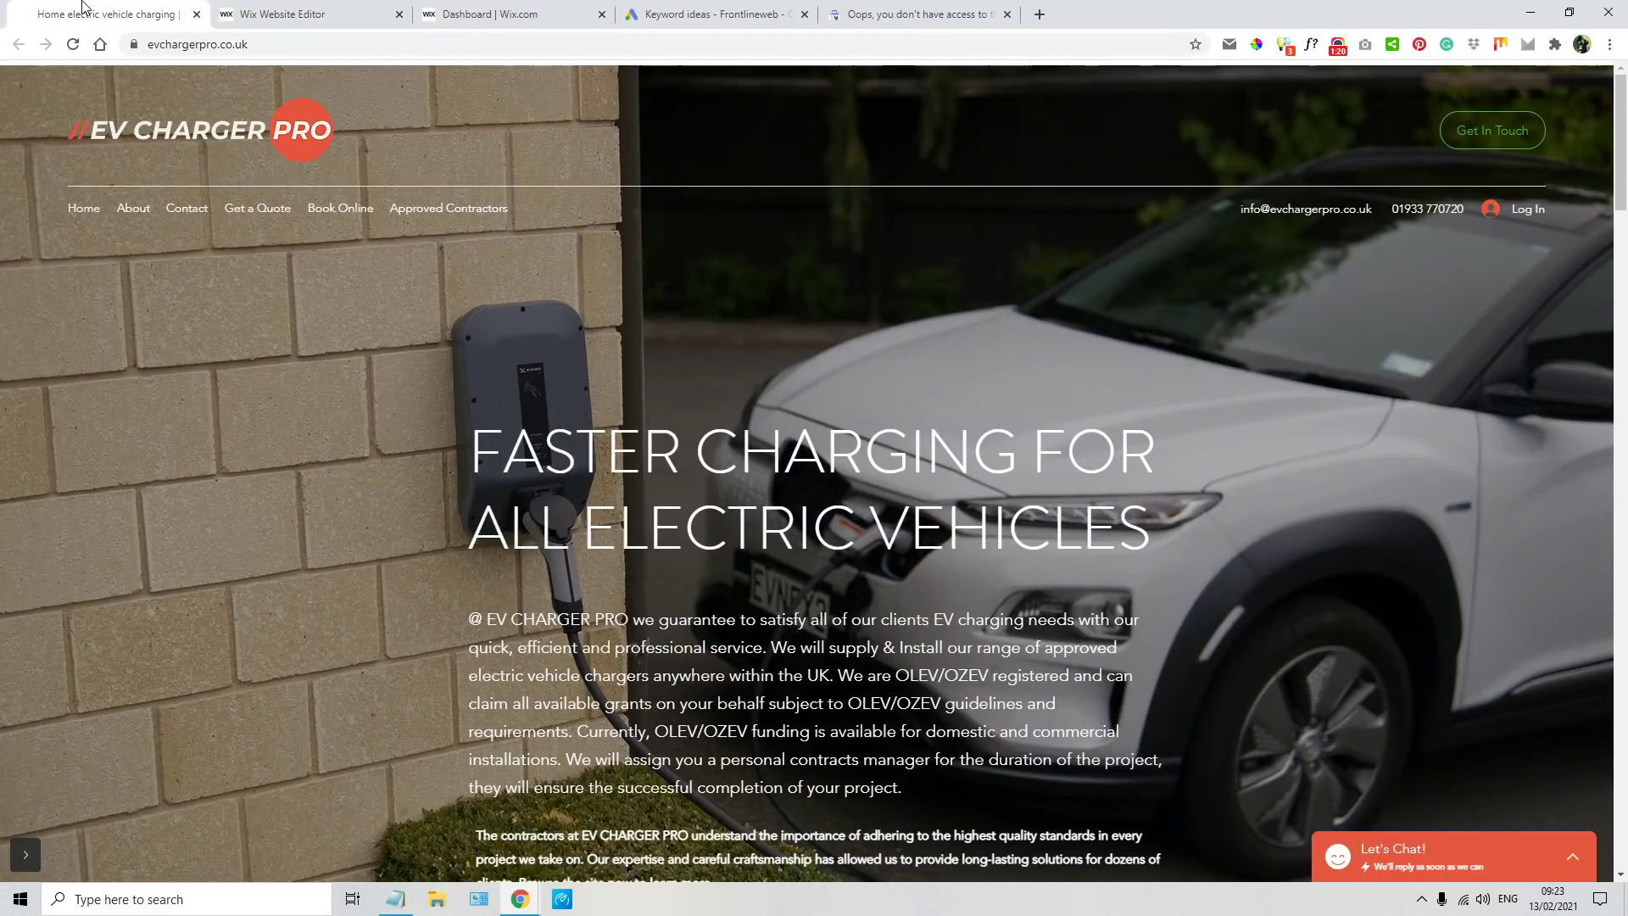
click(1286, 47)
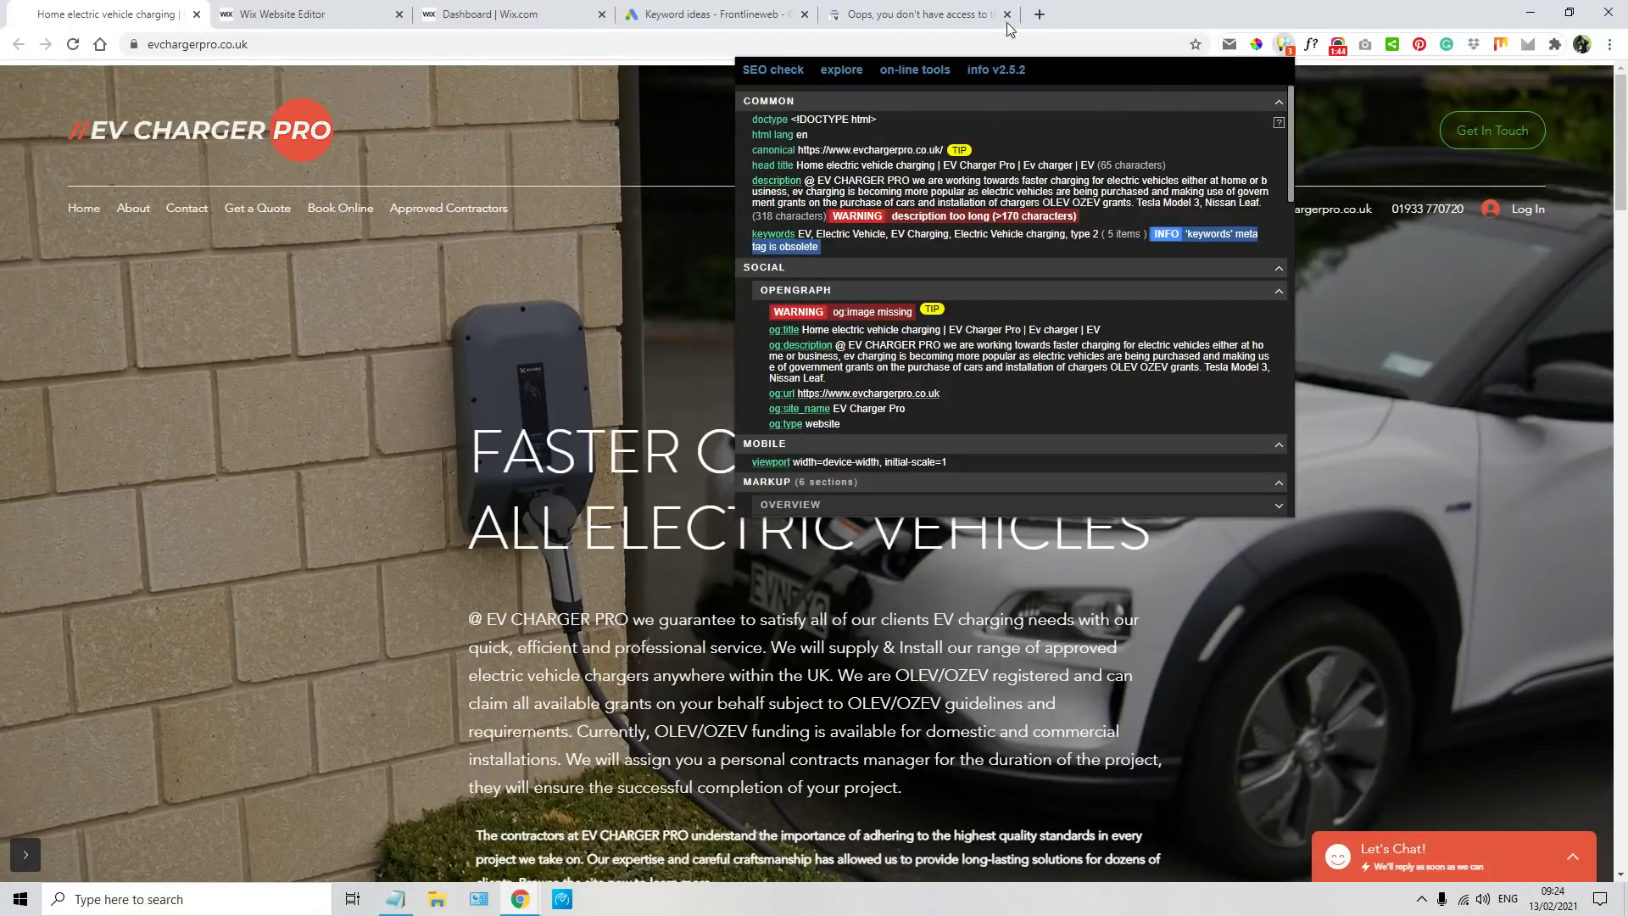
scroll(915, 214, down, 4)
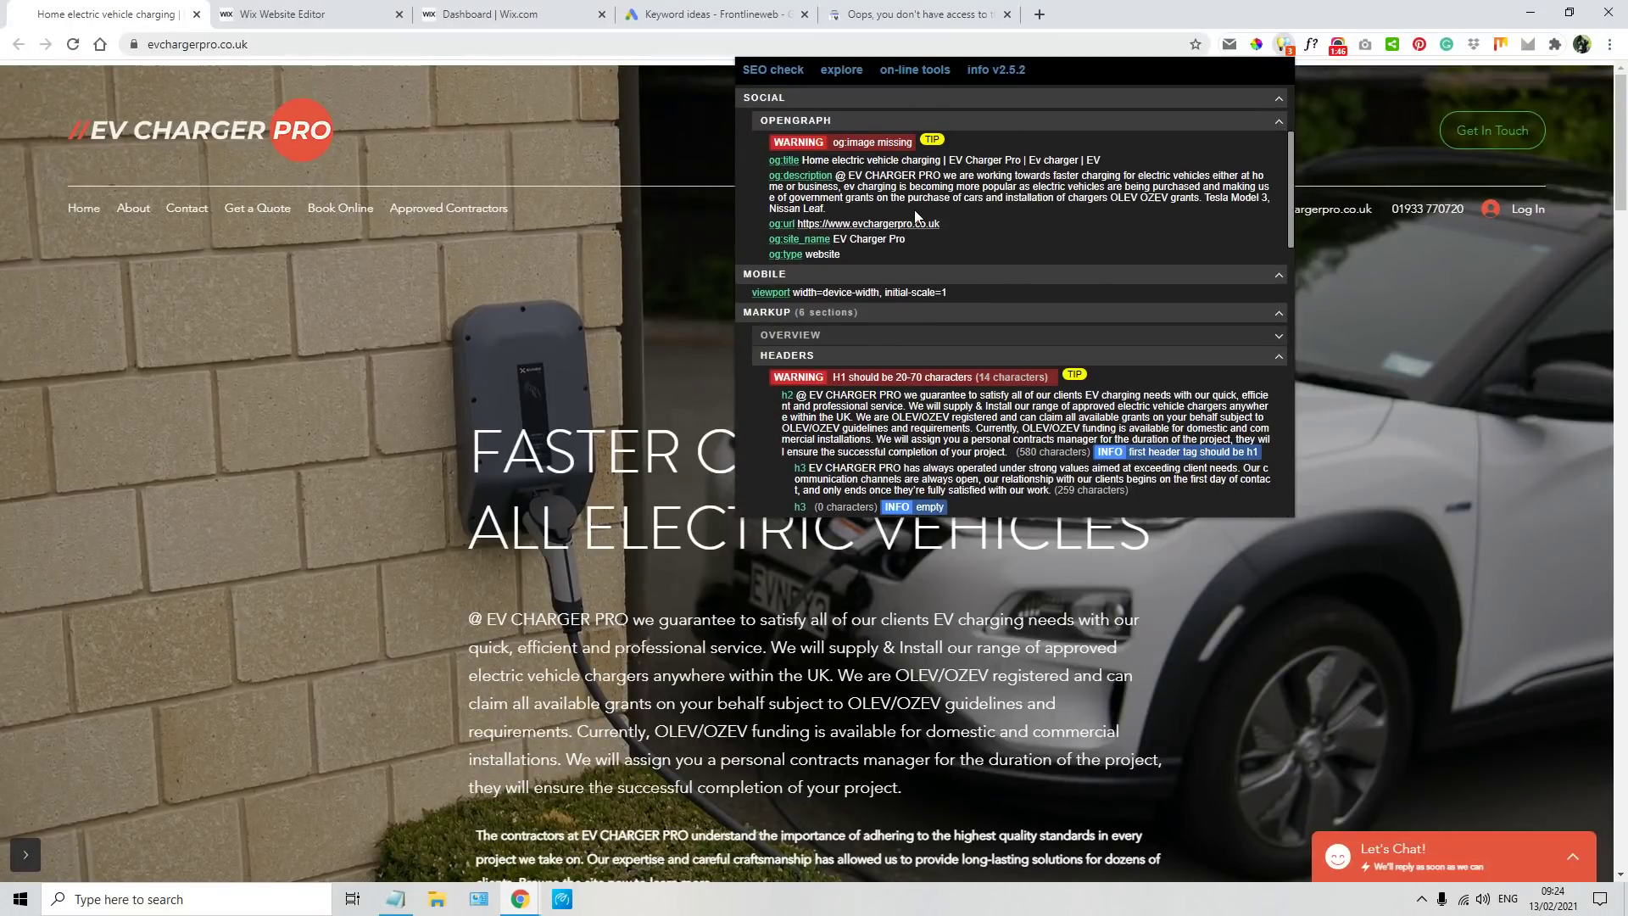
scroll(916, 210, down, 1)
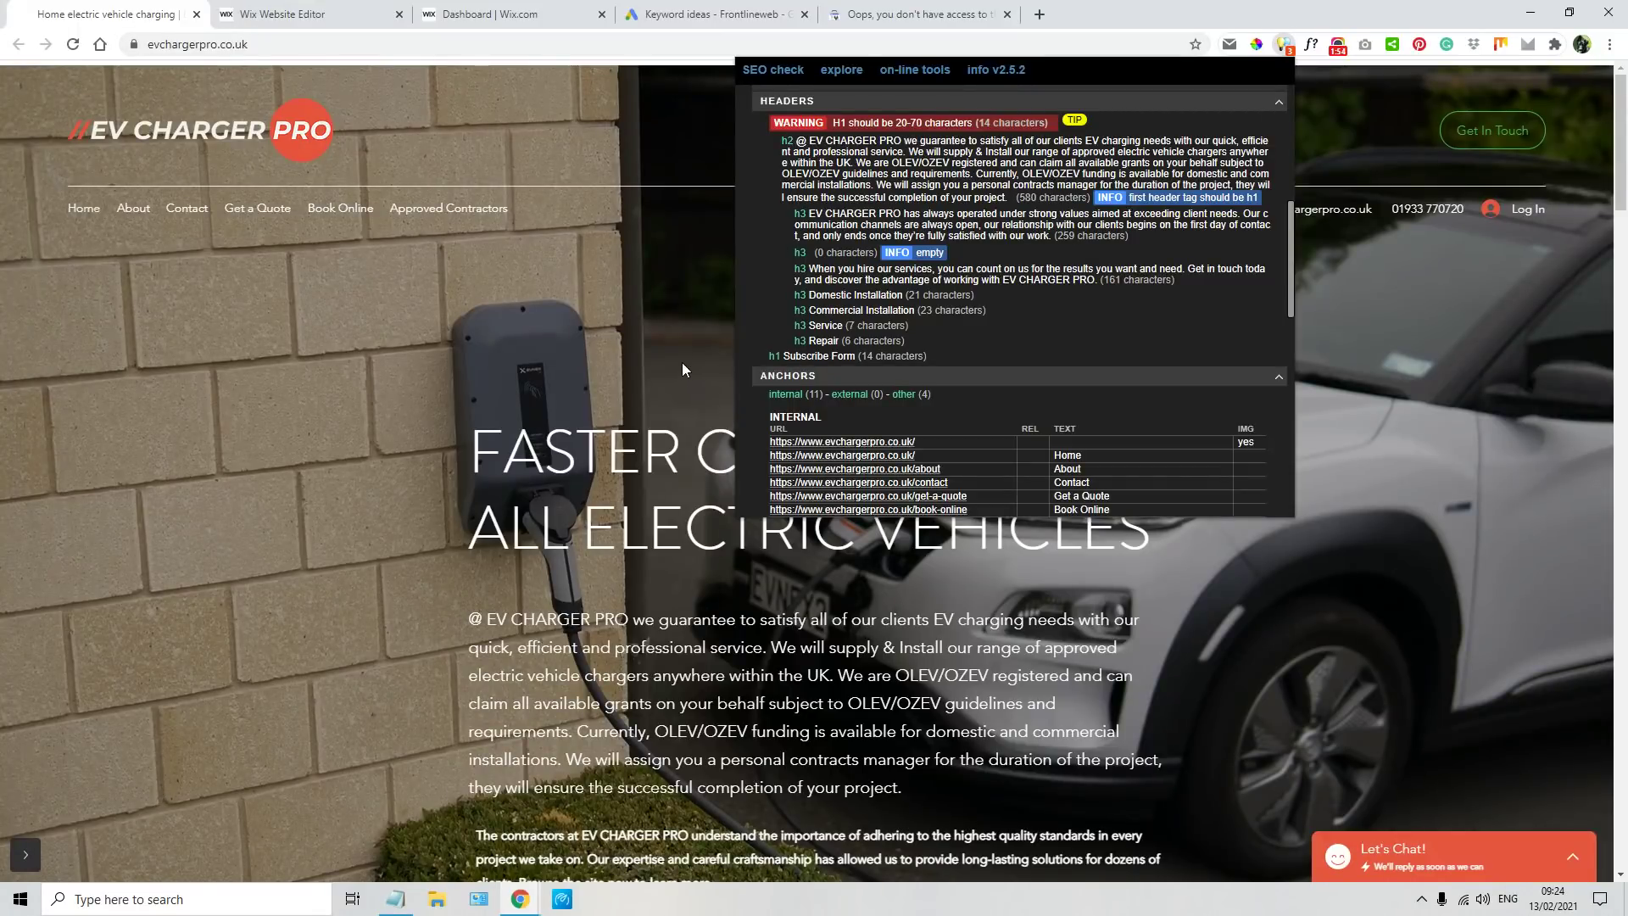
click(487, 348)
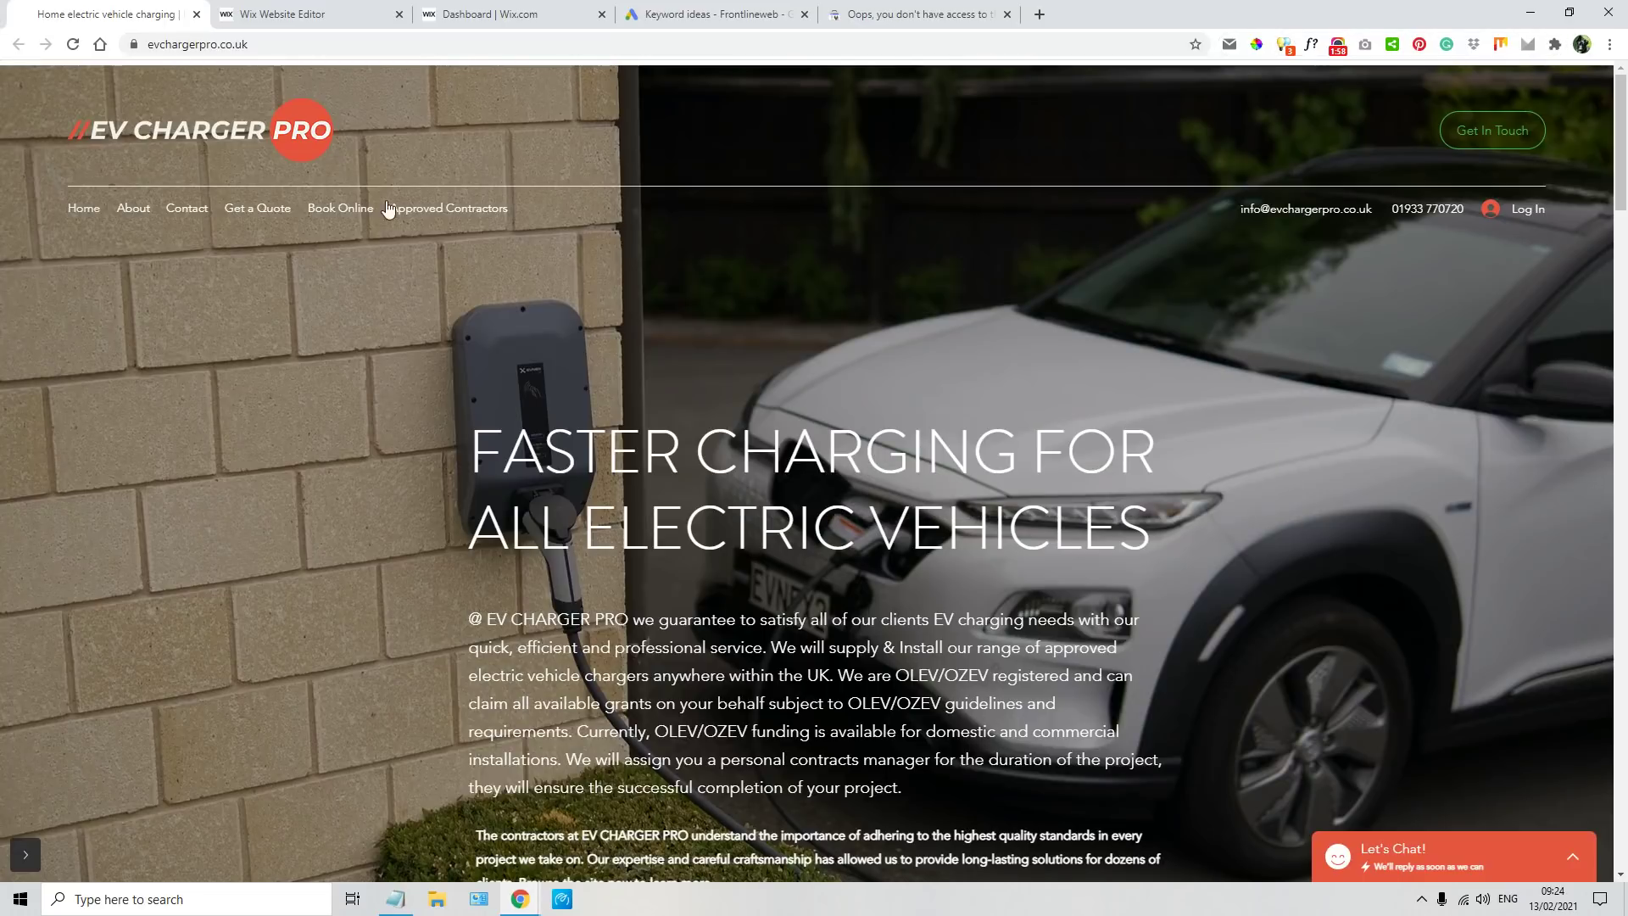
- In the Wix Website Editor, check which heading tag the "FASTER CHARGING FOR ALL ELECTRIC VEHICLES" text uses
click(289, 15)
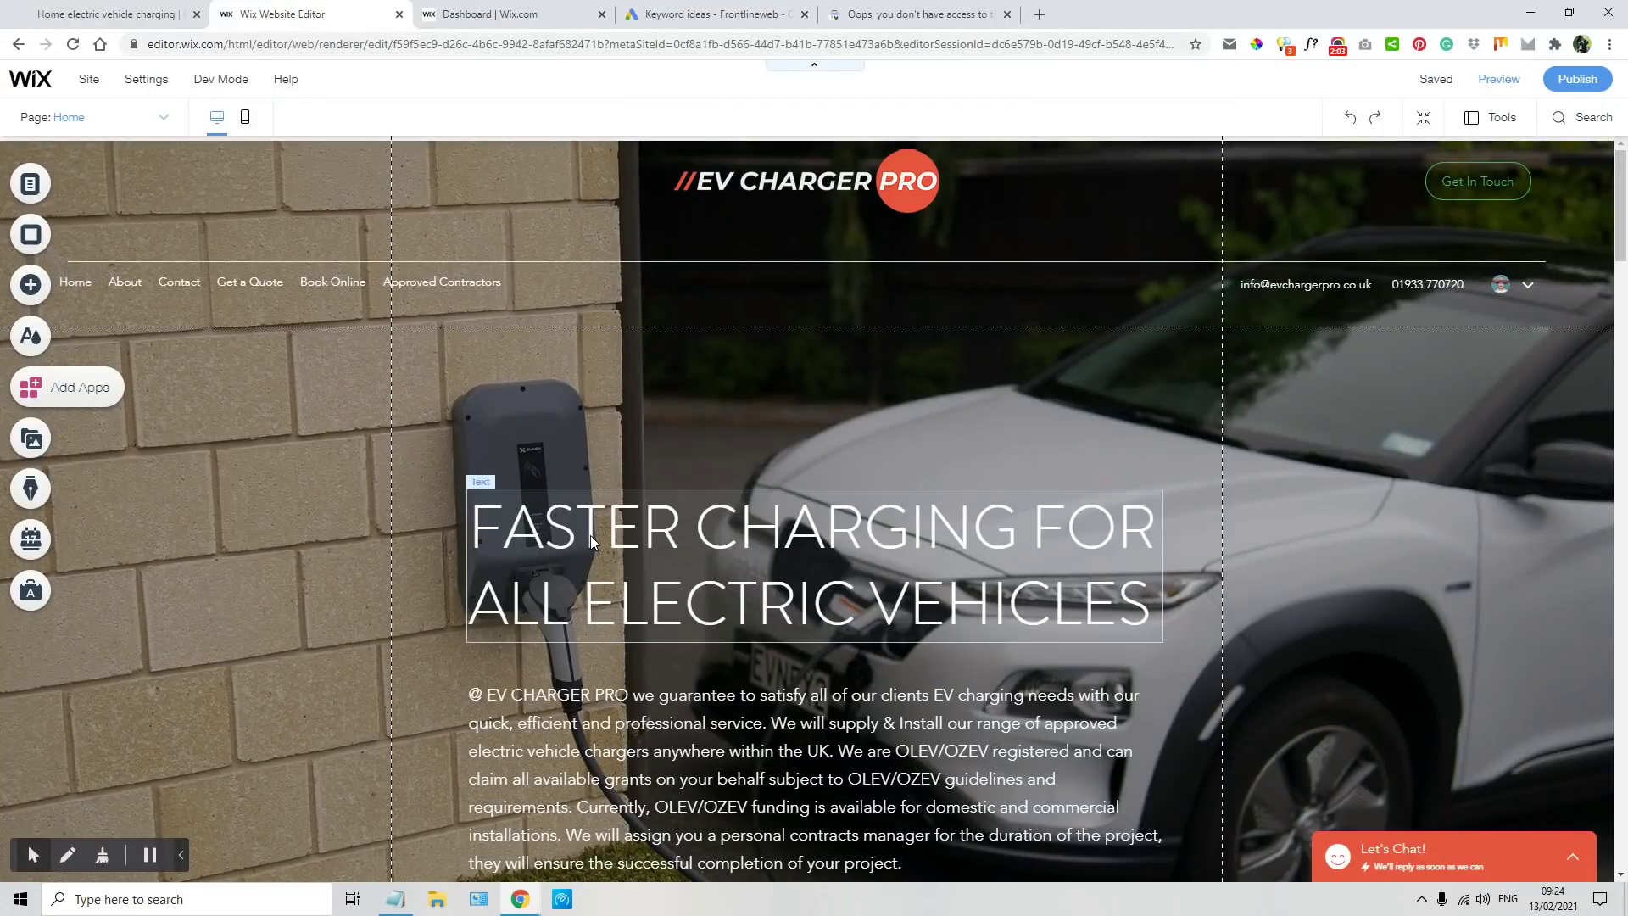
click(512, 570)
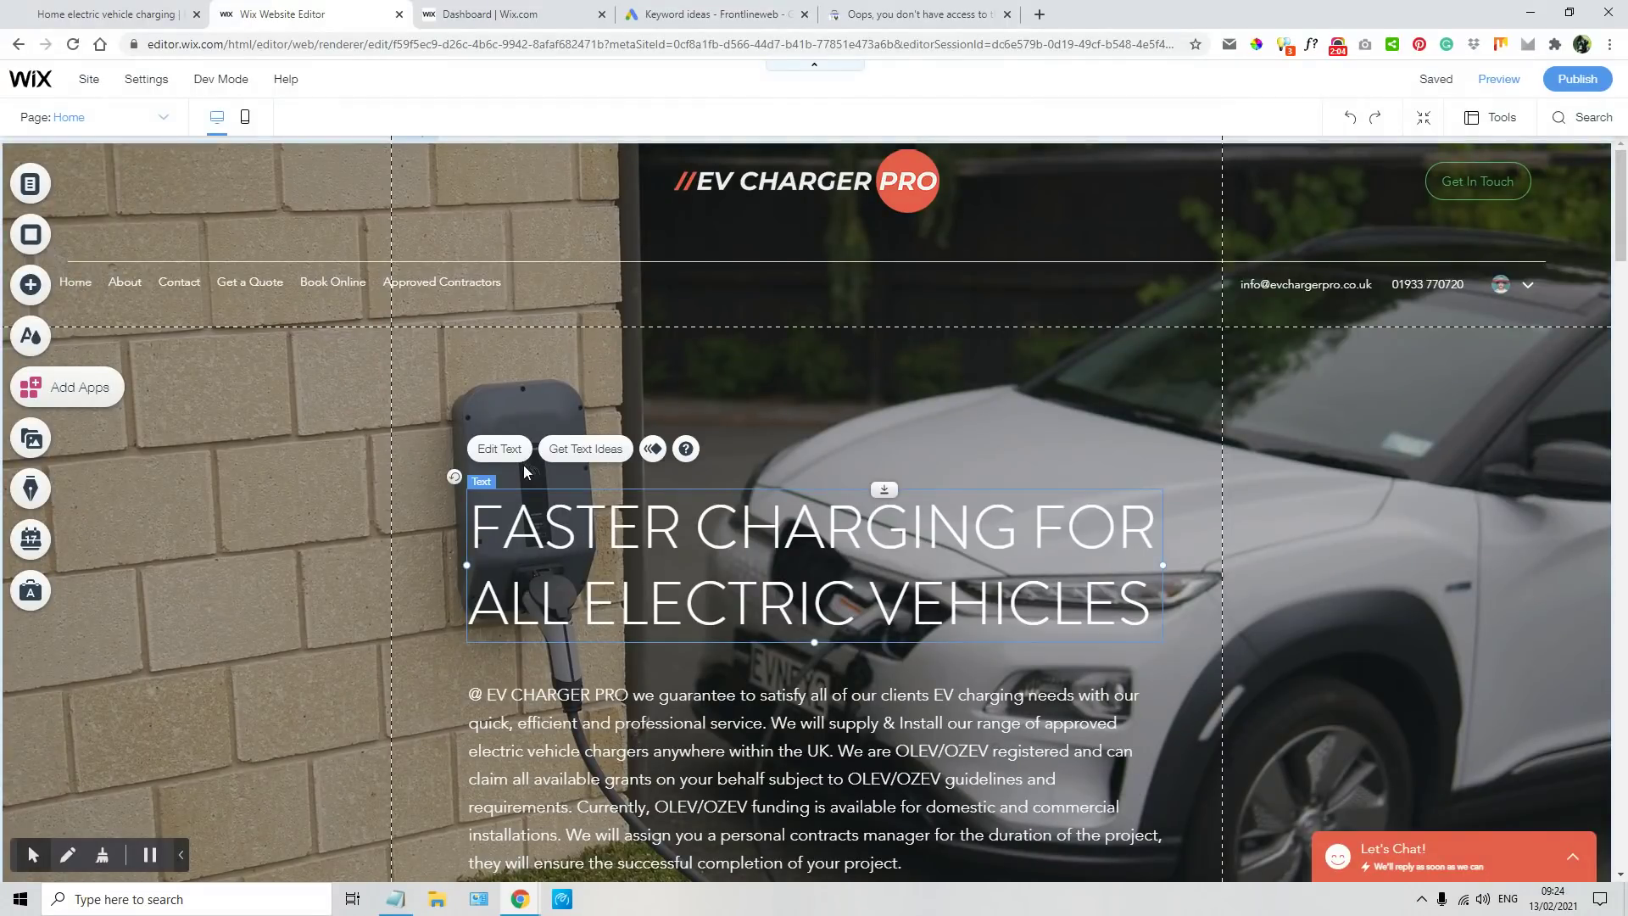
click(500, 450)
scroll(1194, 505, down, 2)
scroll(1296, 515, down, 3)
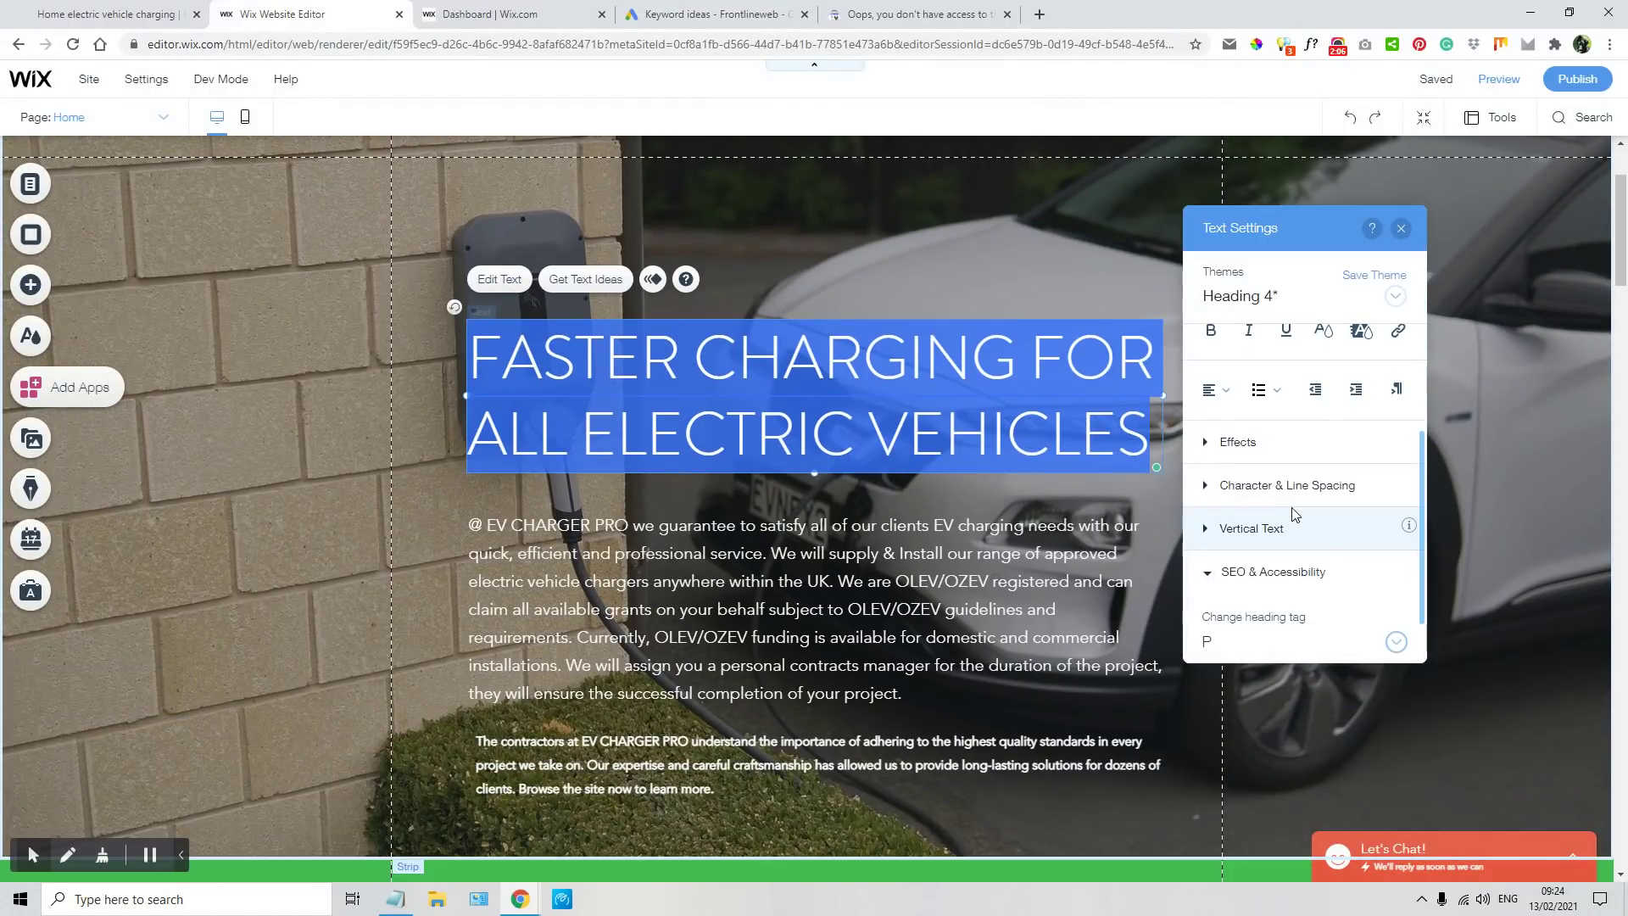
scroll(1296, 515, up, 3)
click(1401, 228)
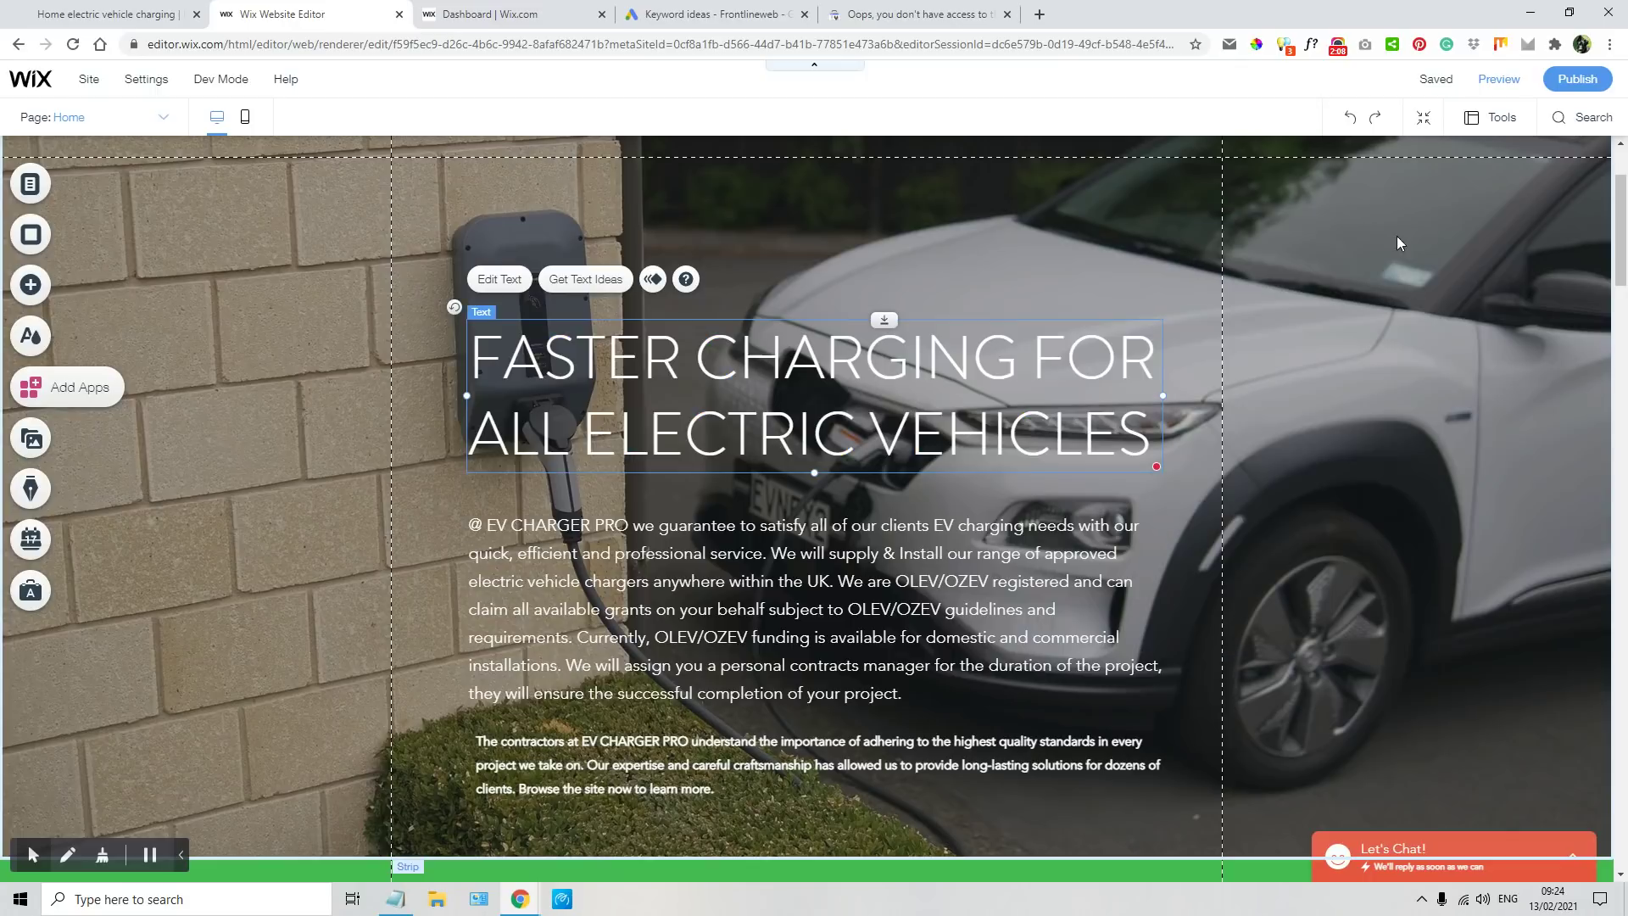
scroll(405, 586, up, 2)
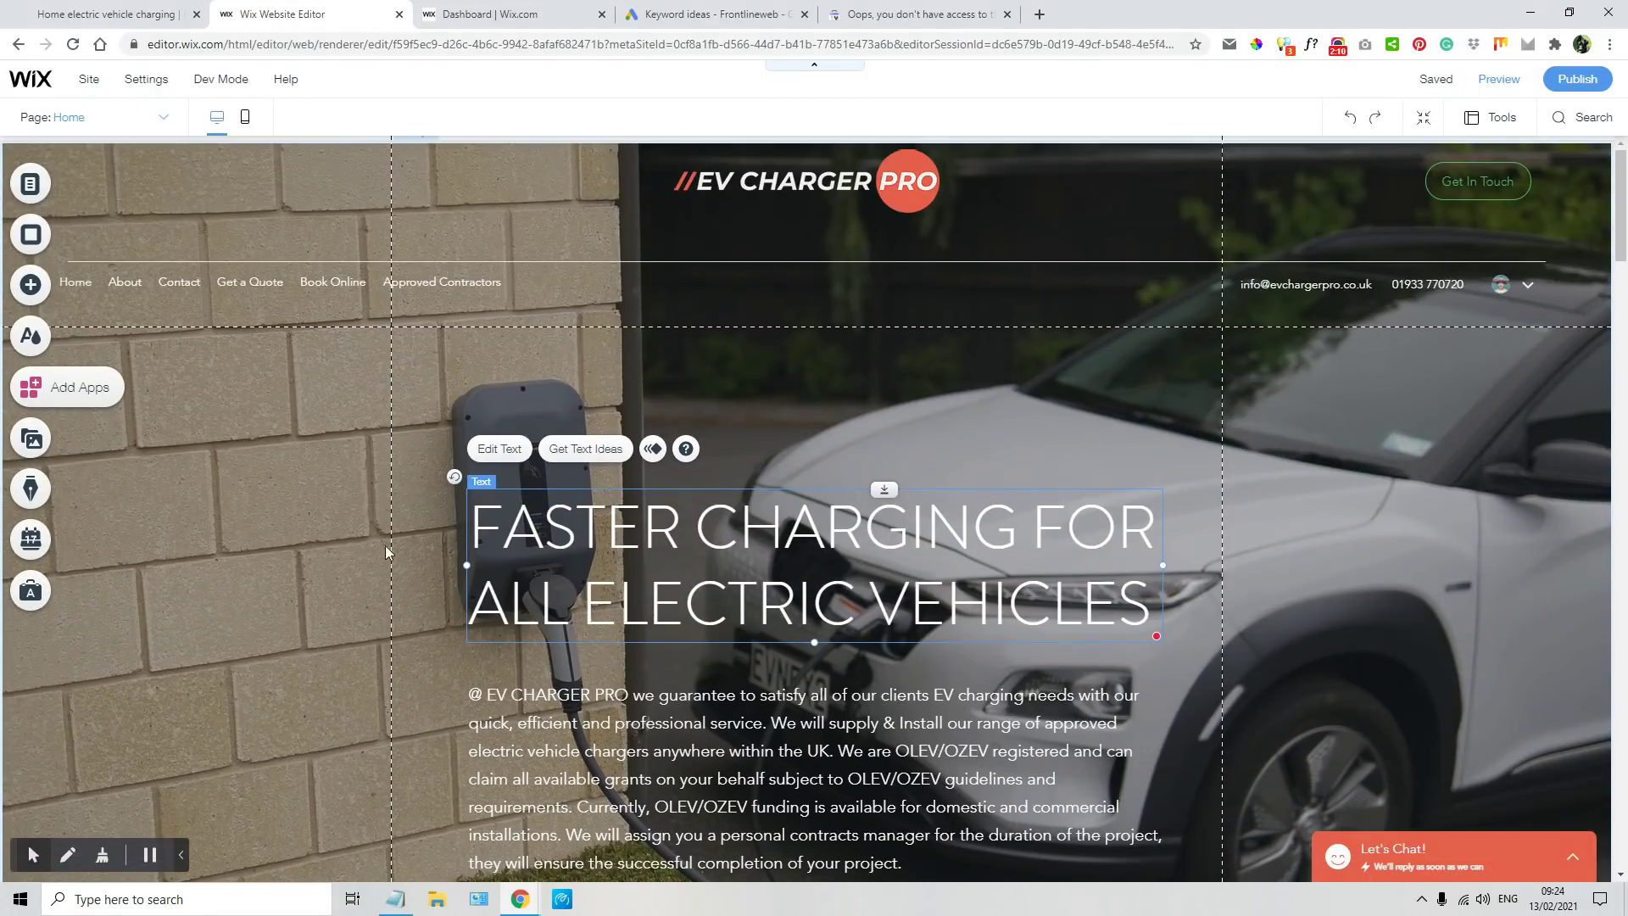
- Look through the rest of the homepage in the editor down to the Subscribe Form in the footer
scroll(679, 434, down, 8)
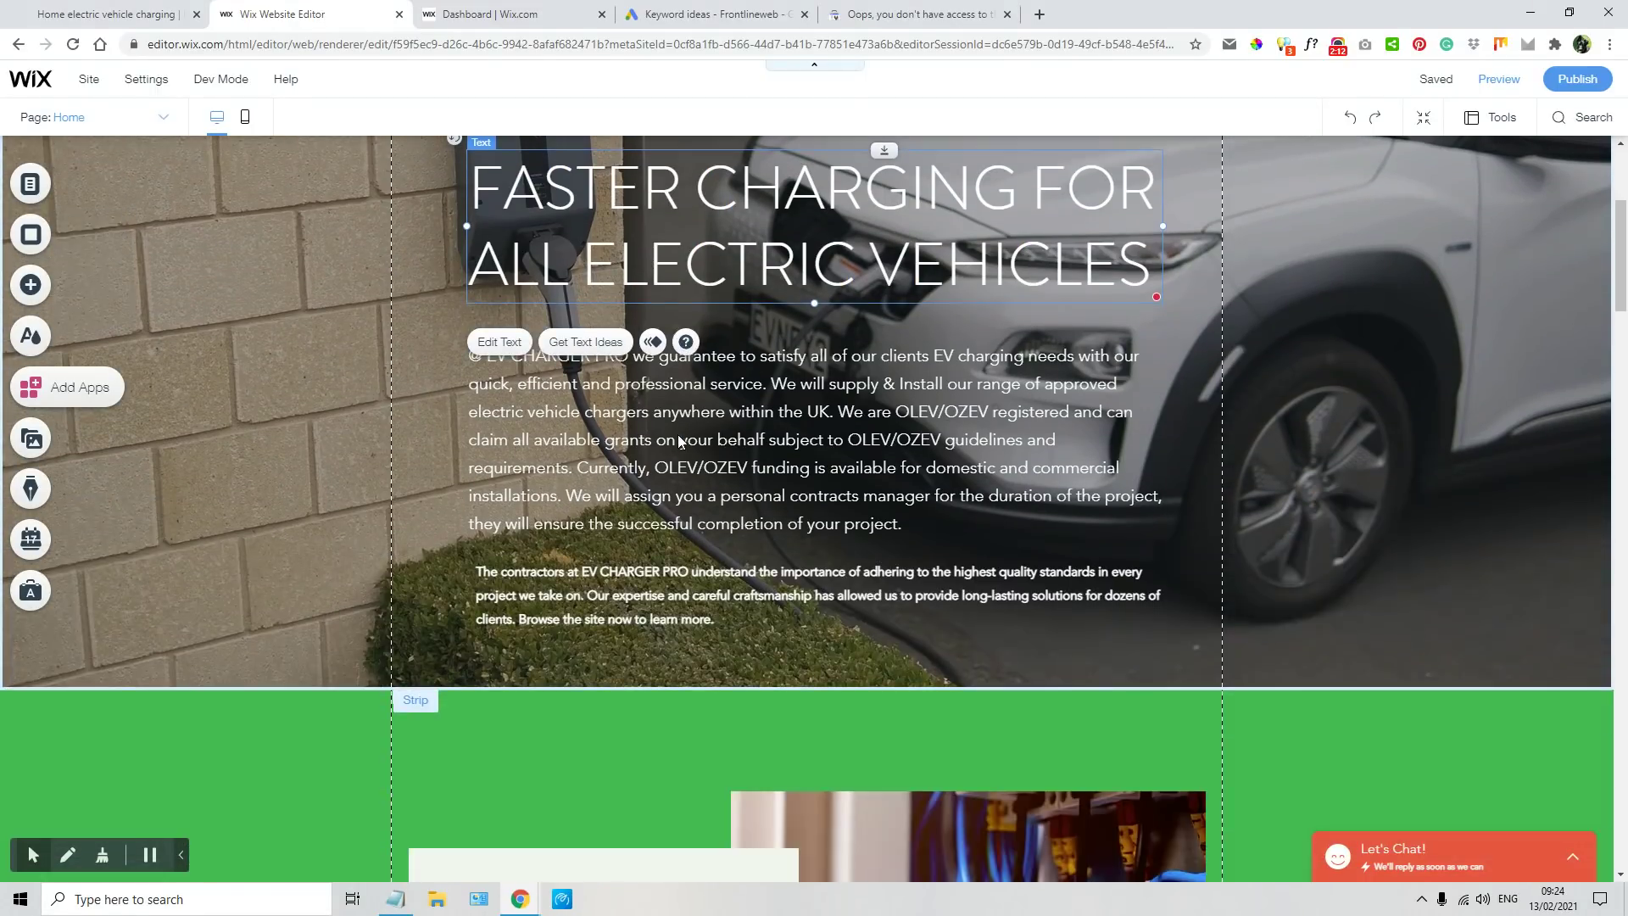
scroll(679, 434, down, 20)
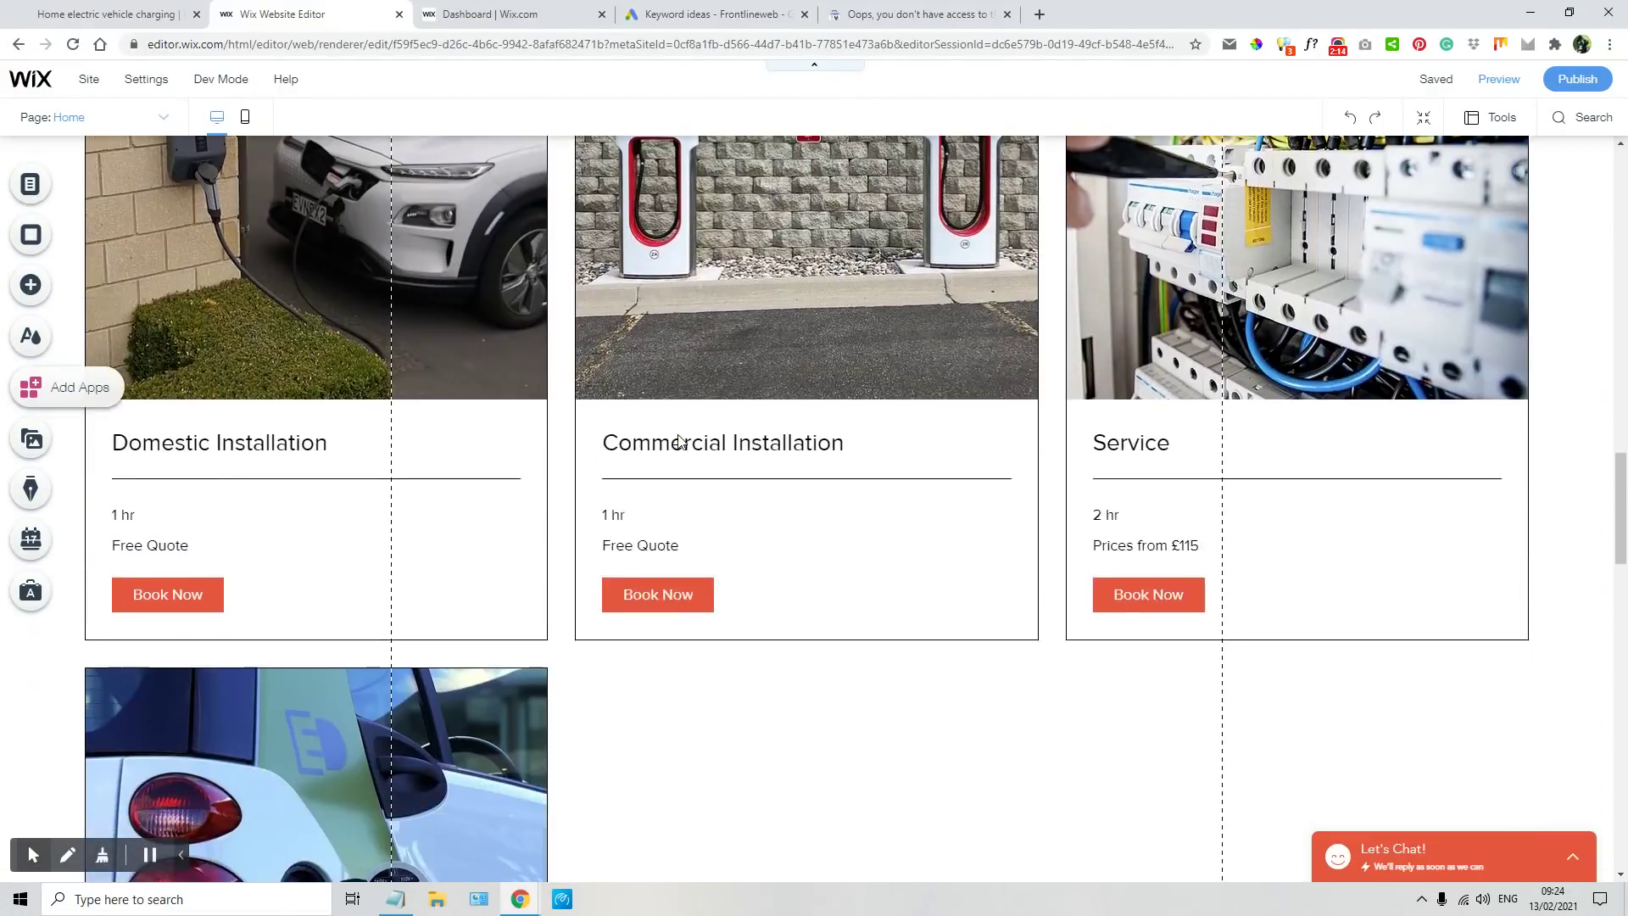
scroll(678, 441, down, 13)
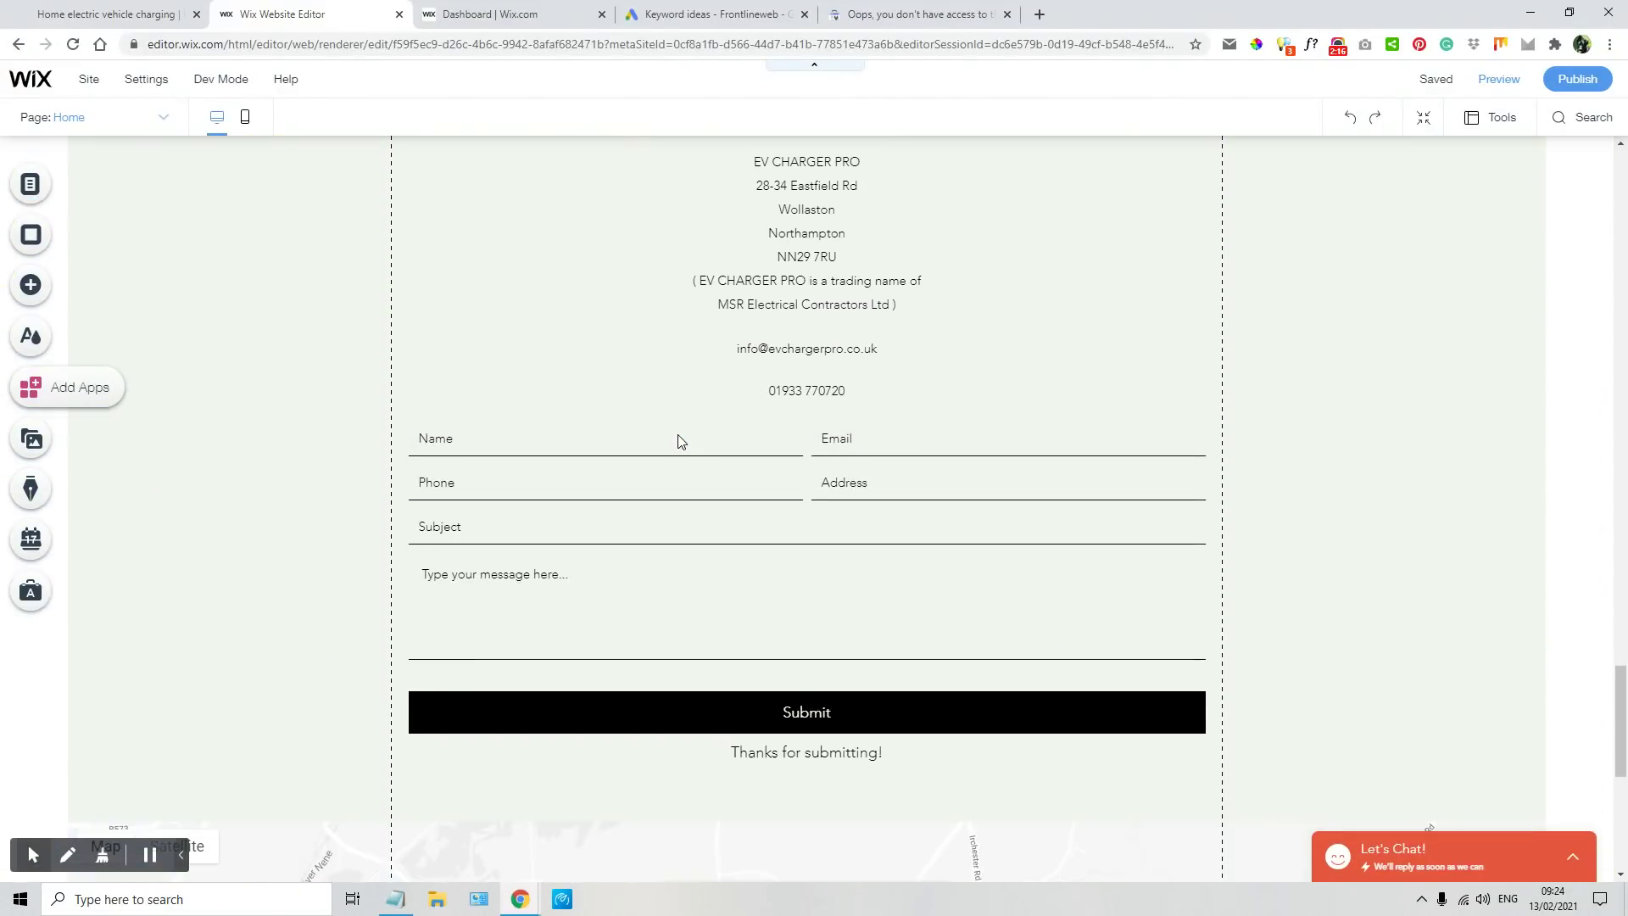
scroll(678, 438, down, 6)
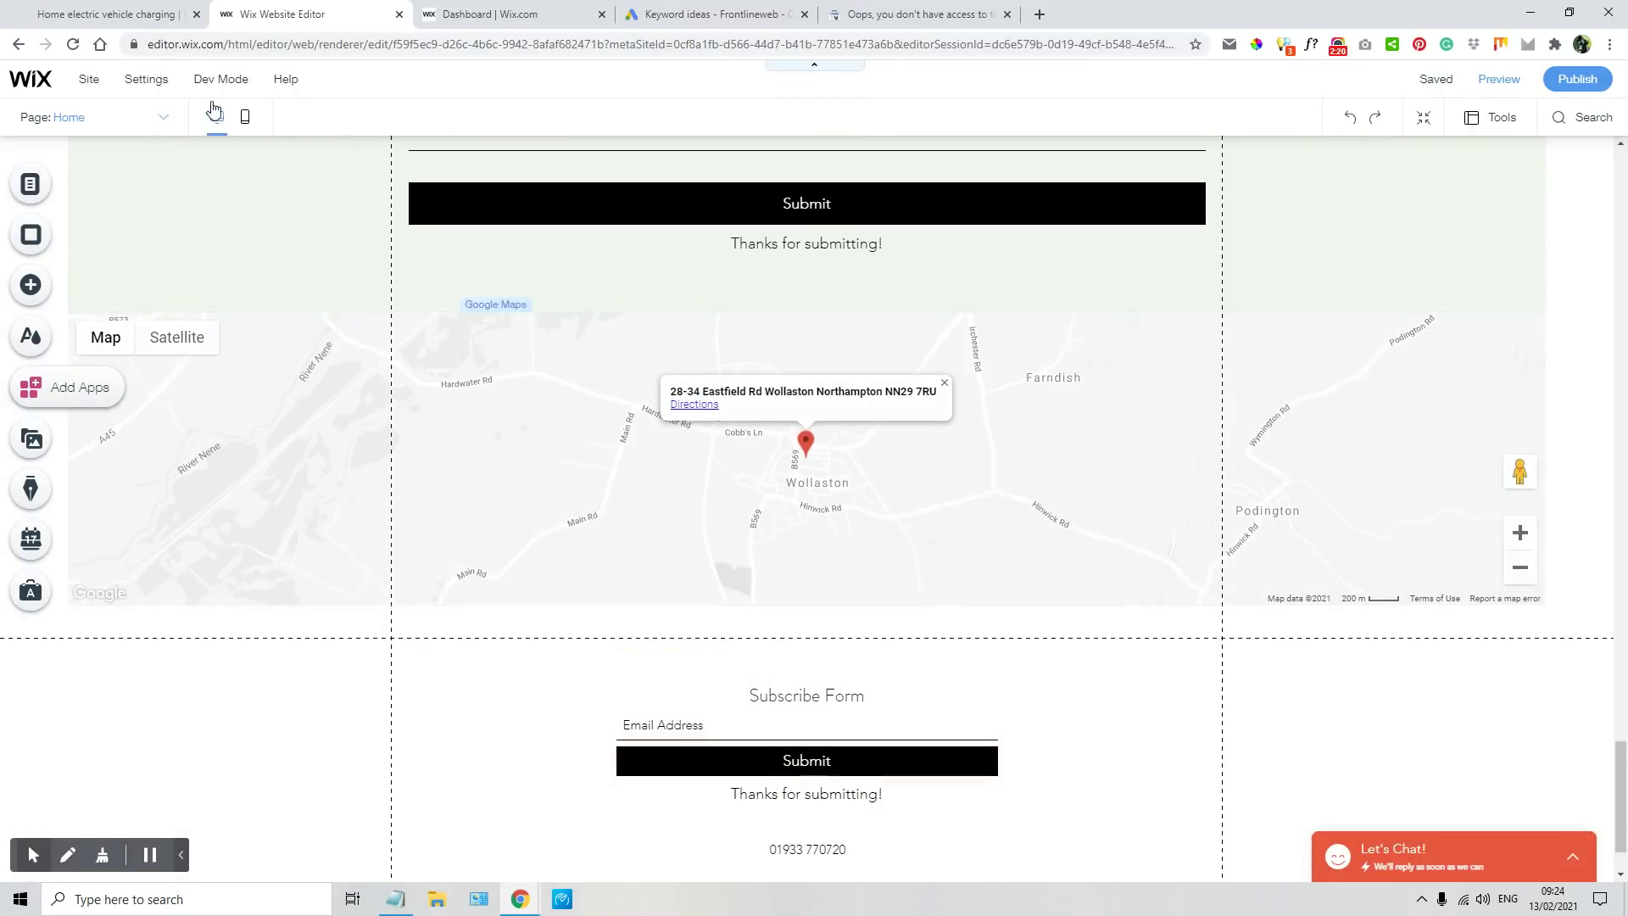
- Inspect the H1 entry in the live homepage's heading list with the SEO checker extension
click(129, 7)
click(1284, 44)
scroll(995, 328, down, 3)
scroll(995, 328, down, 2)
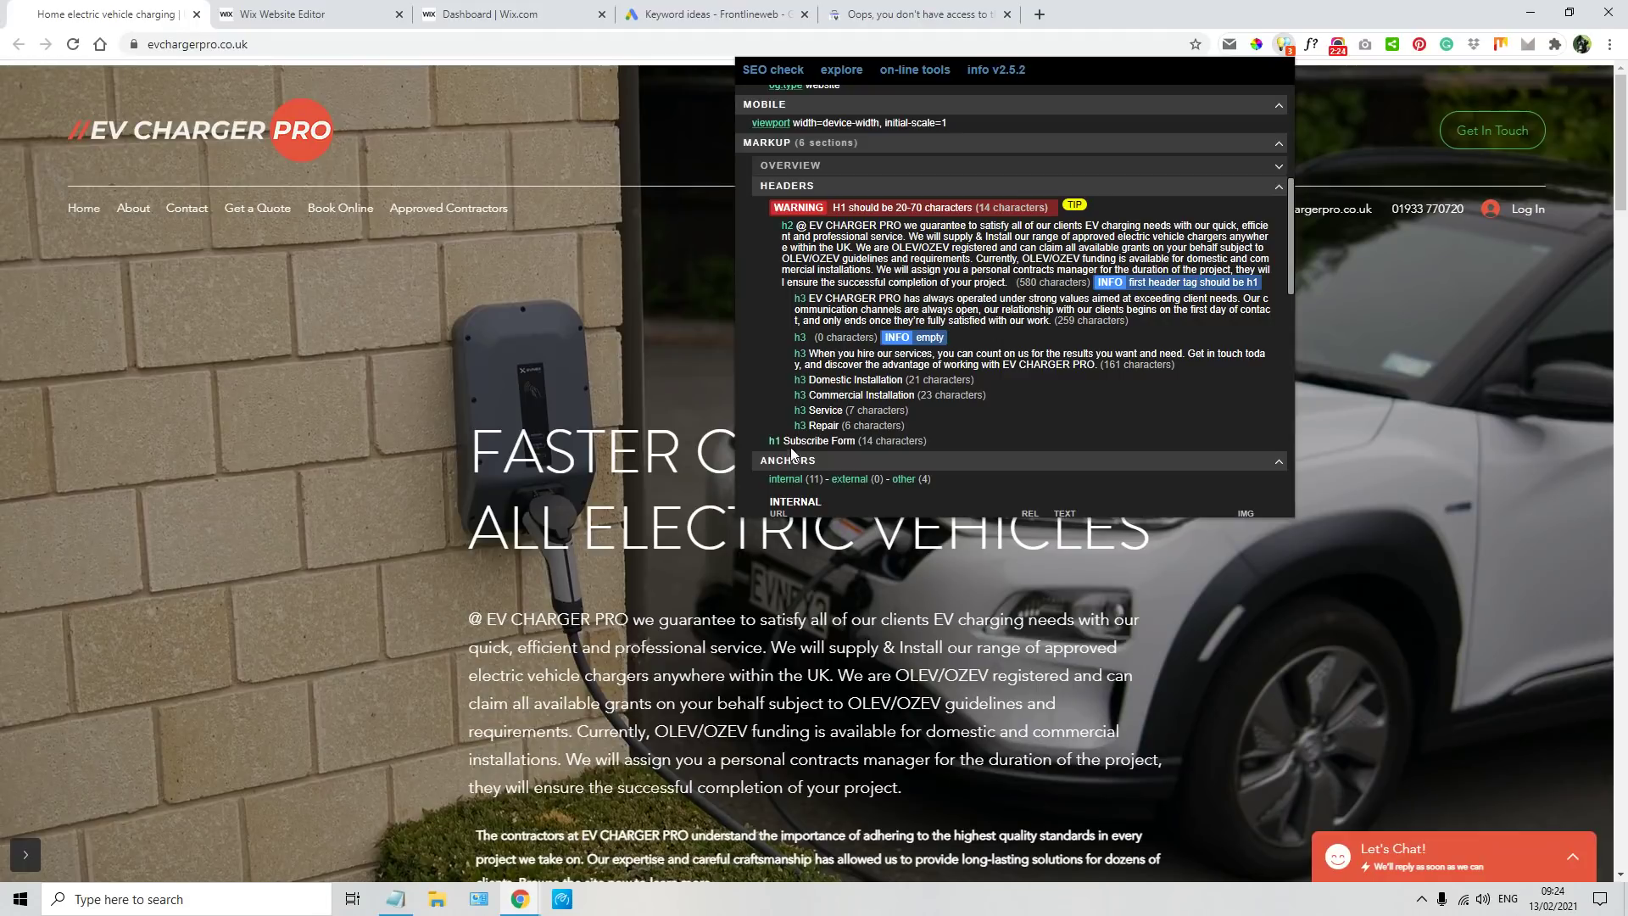
drag(770, 440, 857, 440)
click(638, 349)
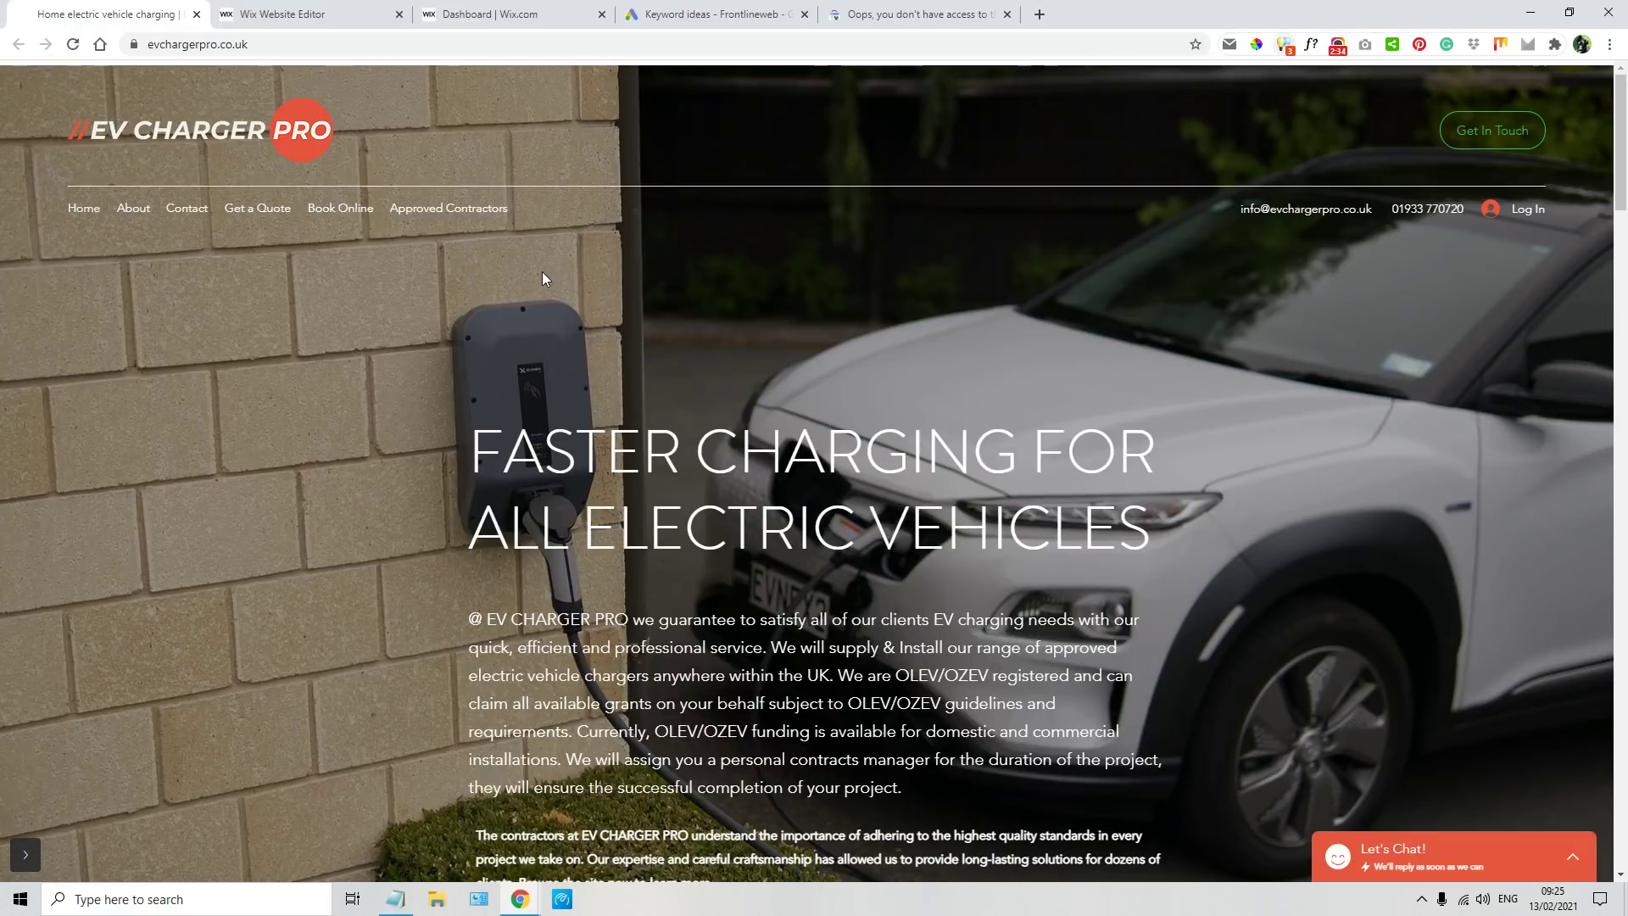
- In the Wix editor, add a Heading 1 text element below the header logo and widen its box towards the left
click(273, 6)
scroll(1258, 285, up, 4)
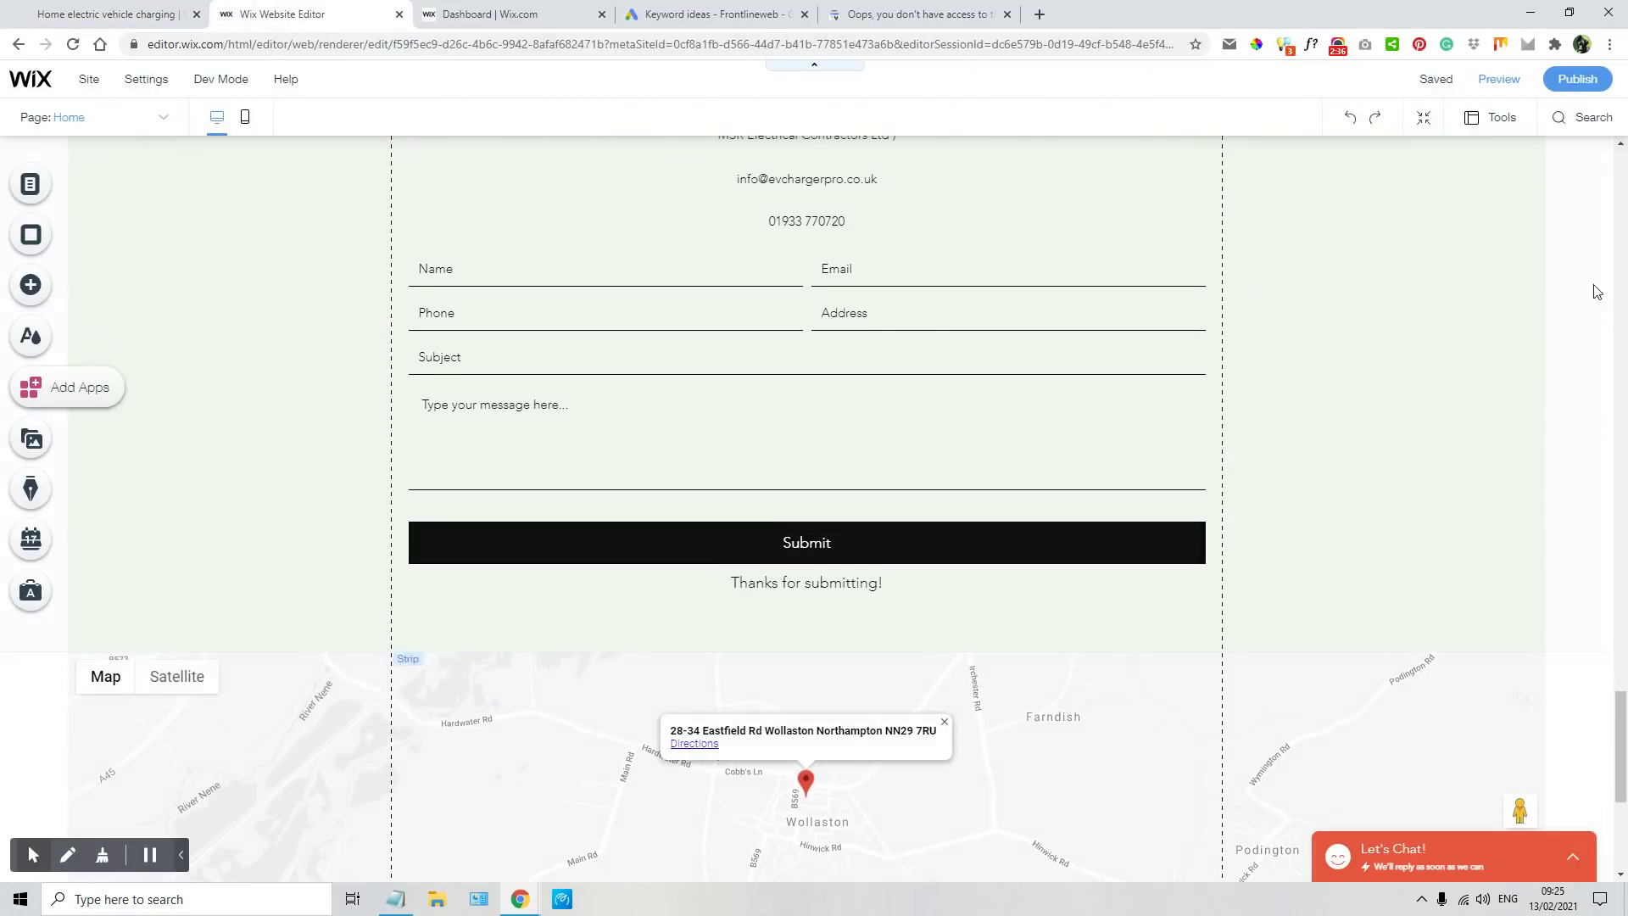
scroll(1258, 285, up, 1)
drag(1622, 717, 1627, 141)
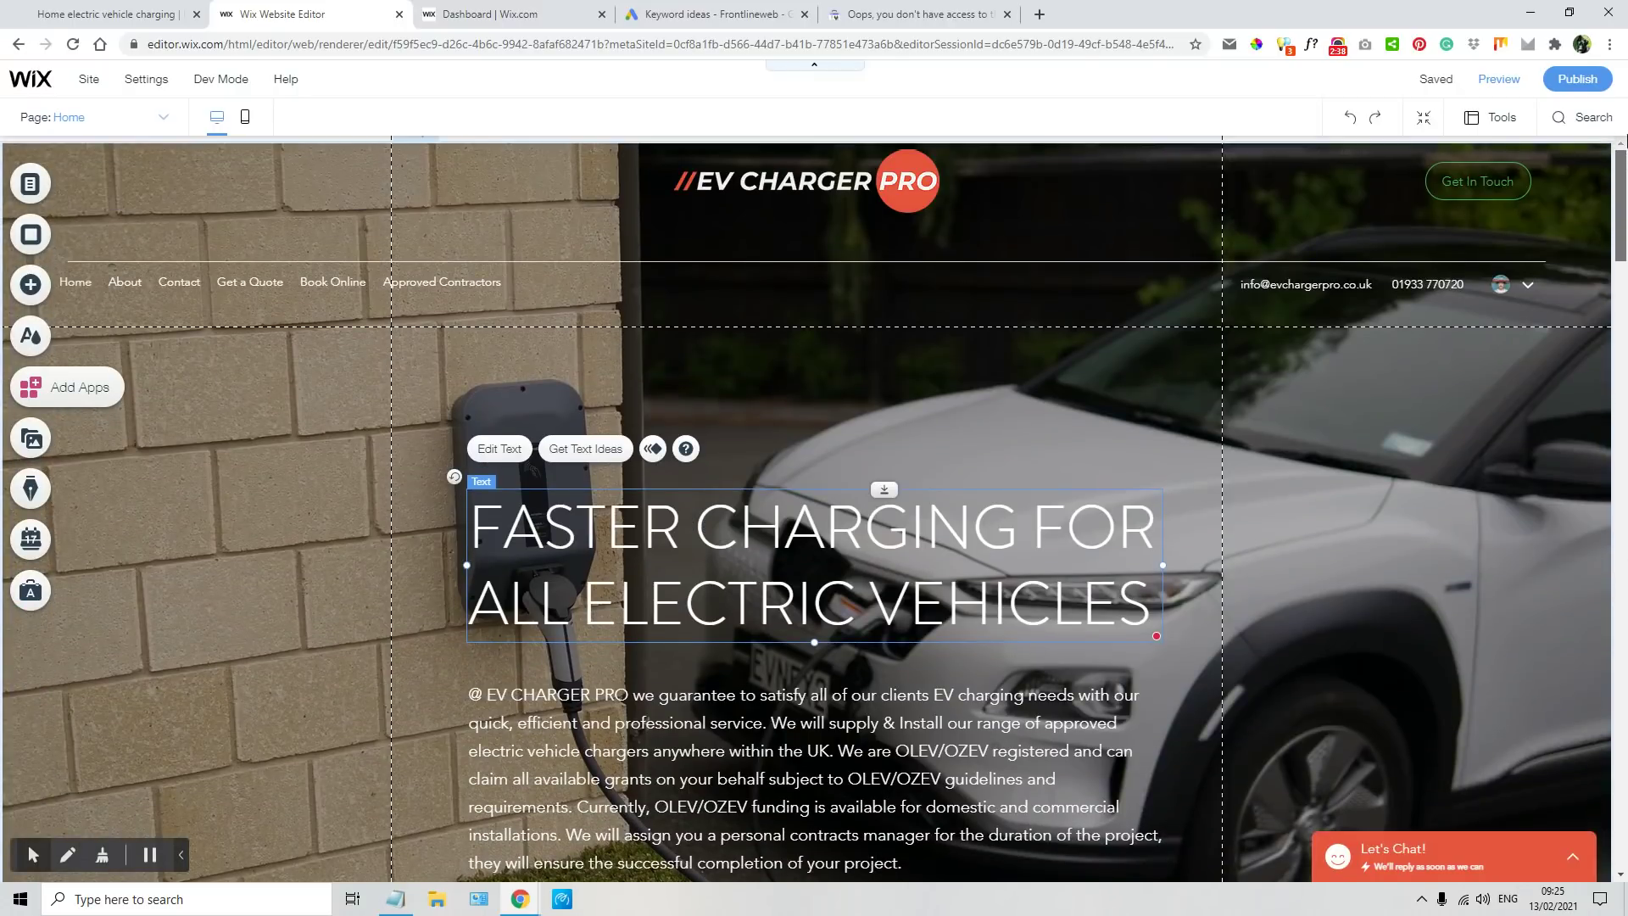
click(59, 291)
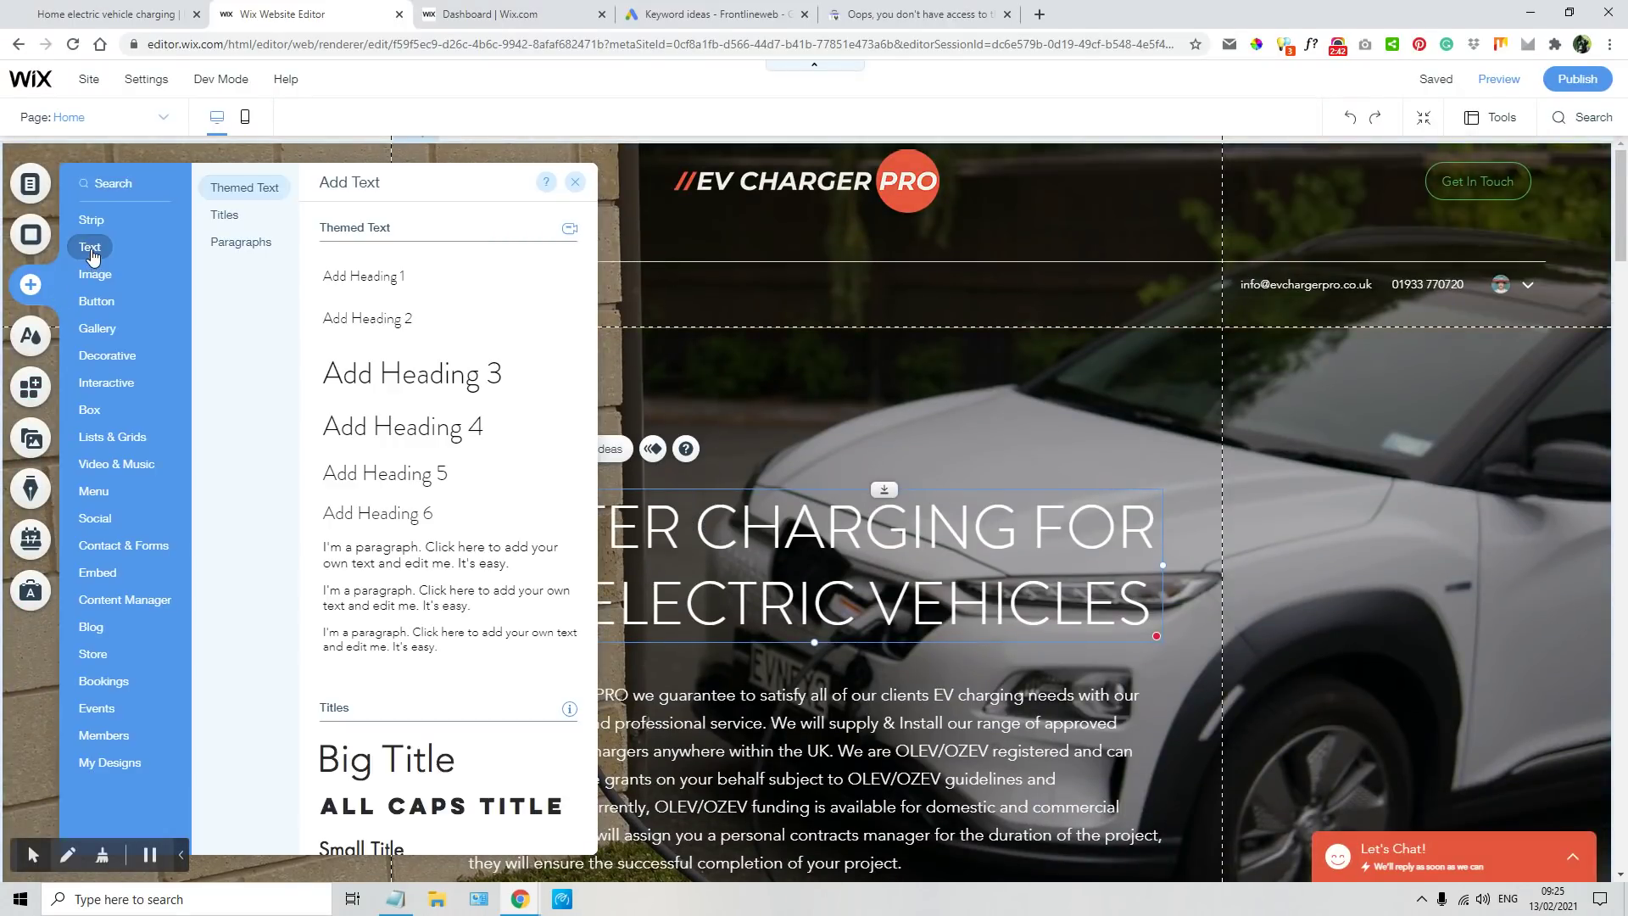
drag(381, 291, 773, 221)
click(746, 172)
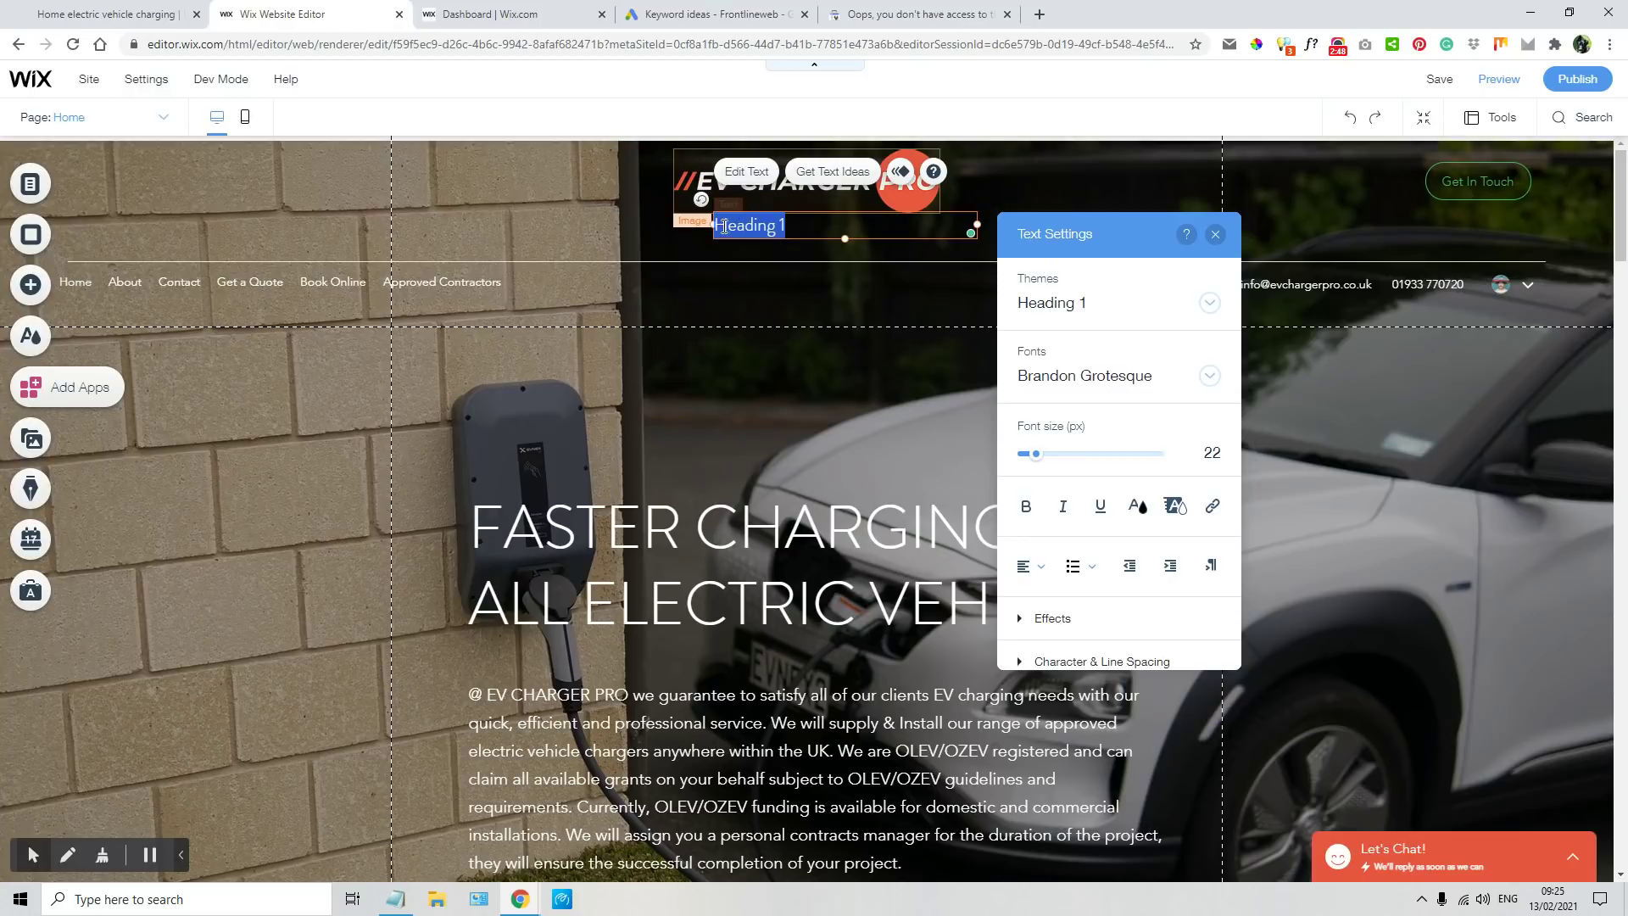
drag(711, 225, 497, 225)
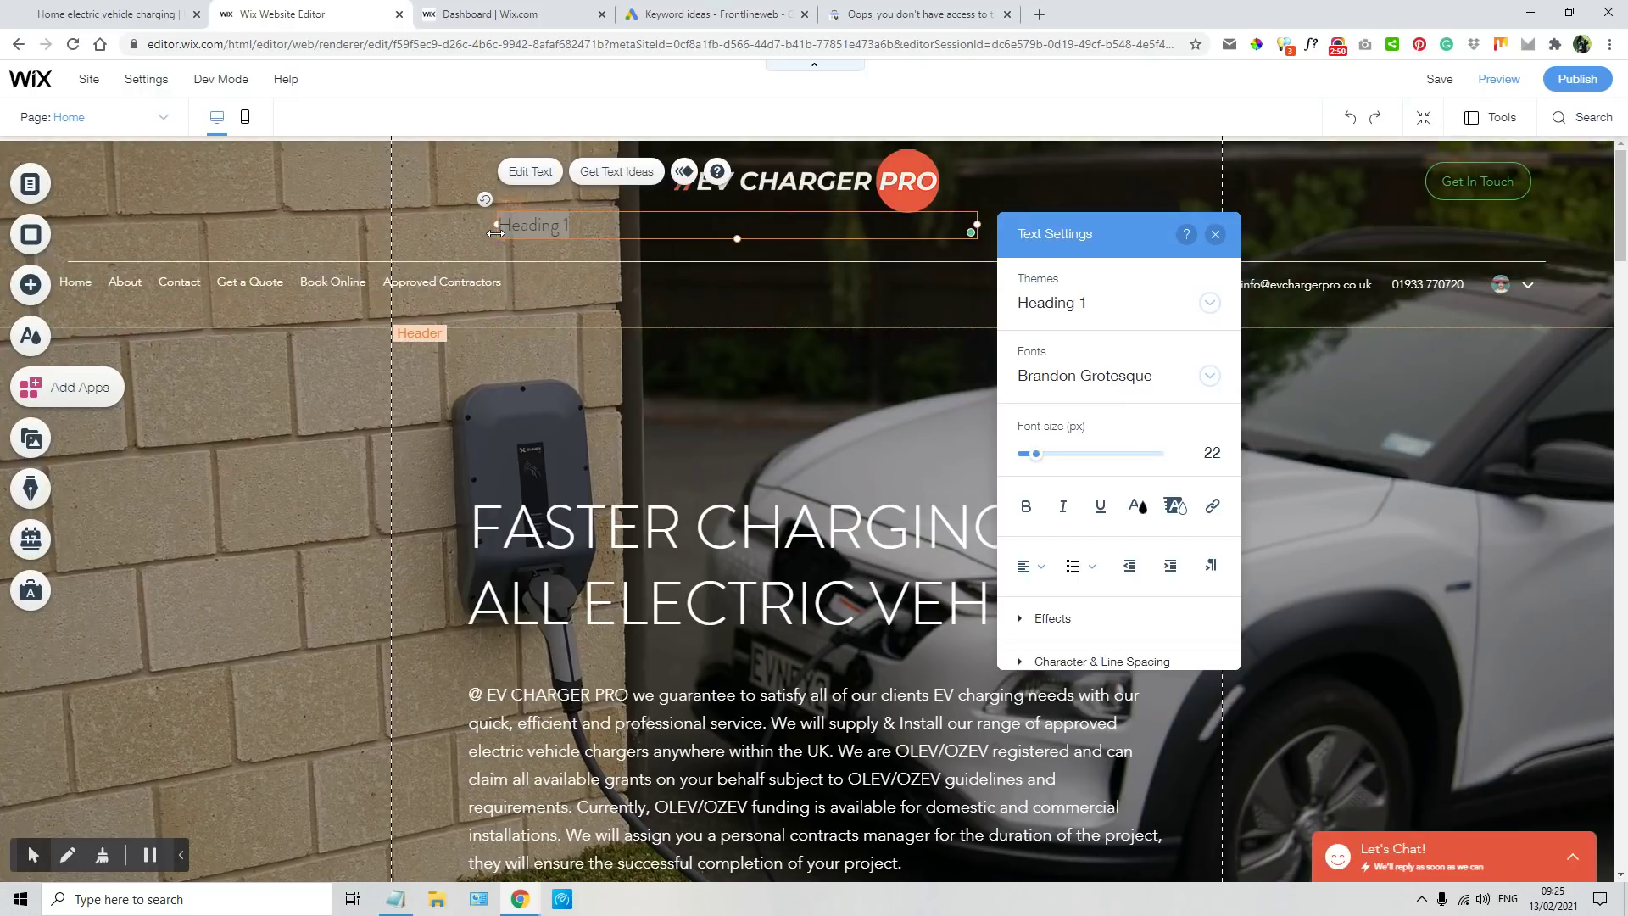
- Set the new header heading's text color to white (#FFFFFF)
click(1138, 506)
click(1062, 507)
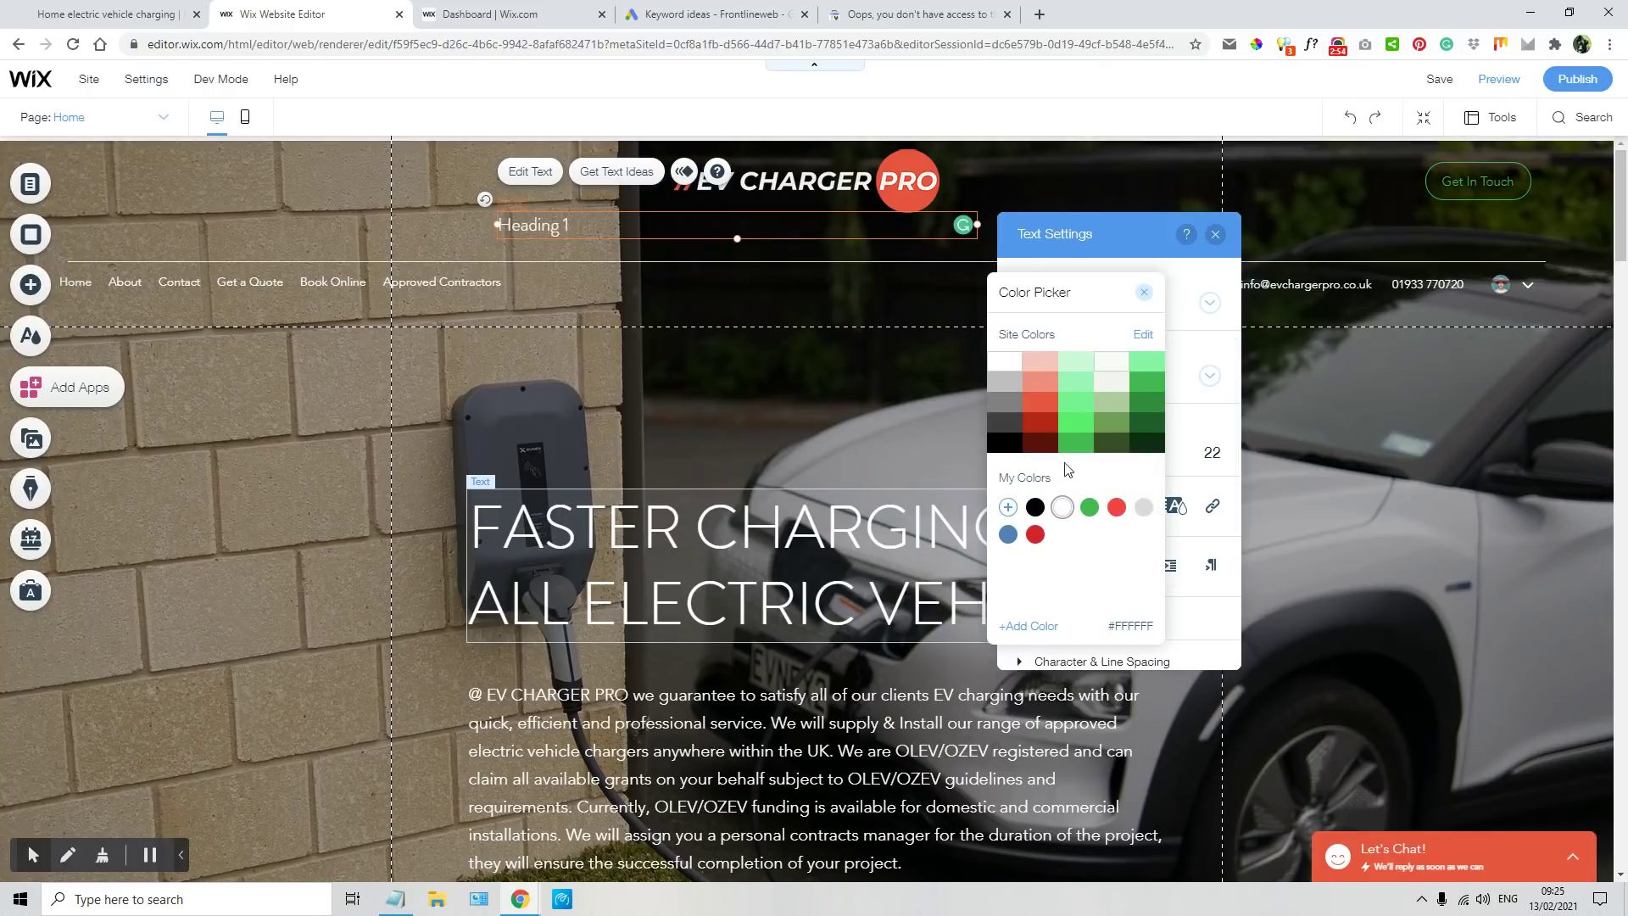
click(1144, 291)
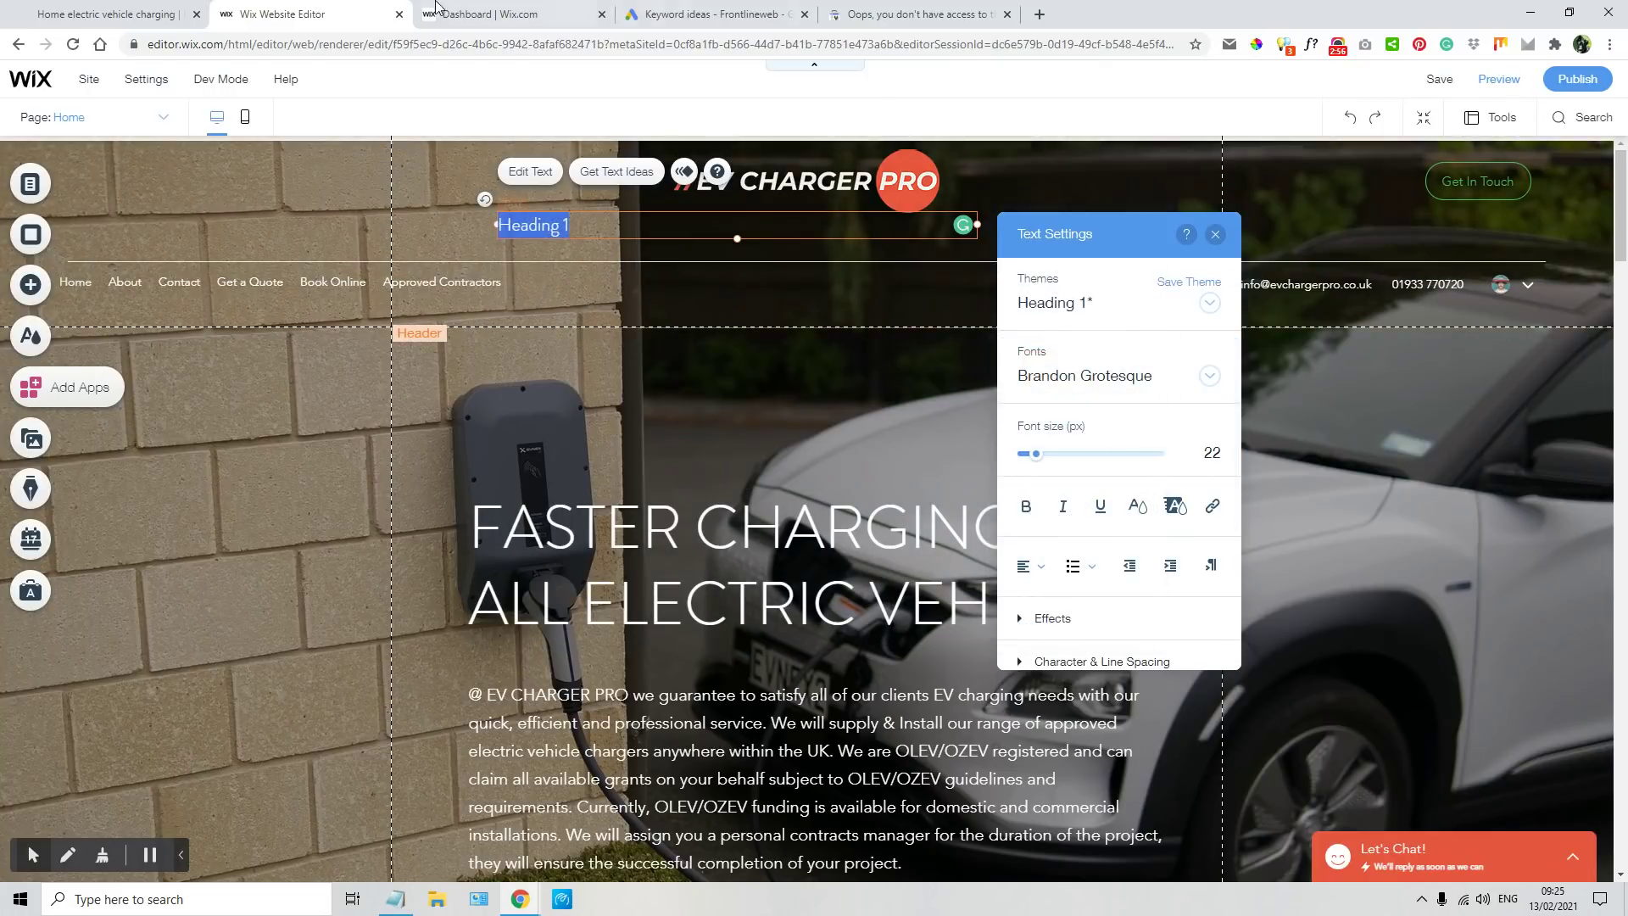
- Switch to Google Ads, review the keyword ideas and average monthly searches for "electric vehicle home chargers", and return to the Wix editor
click(138, 8)
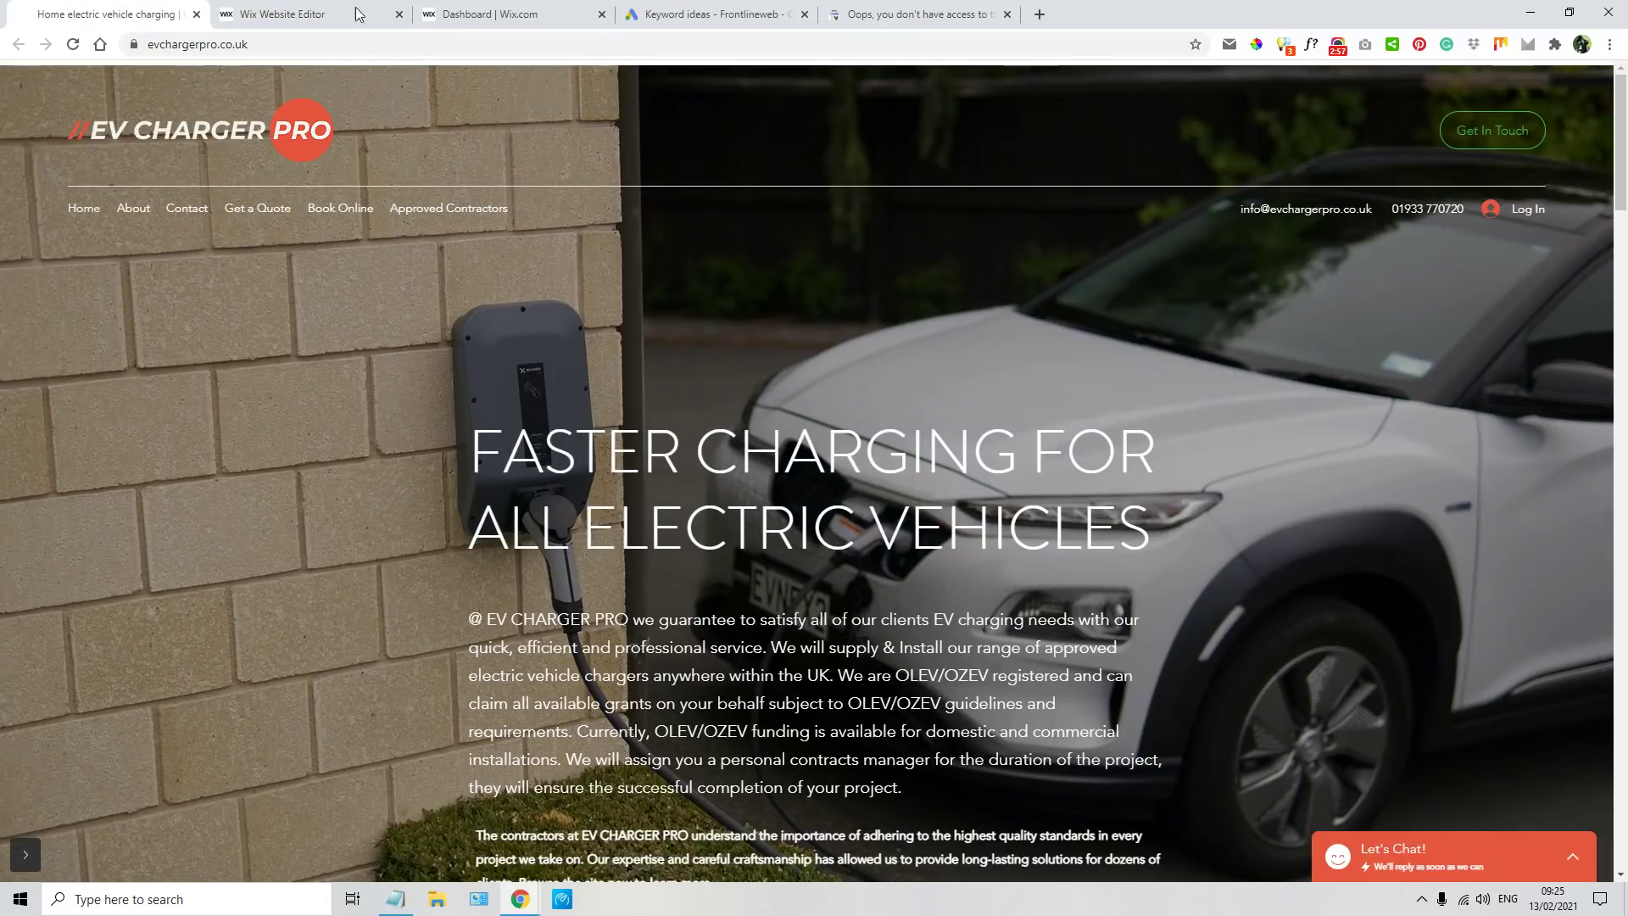
click(722, 11)
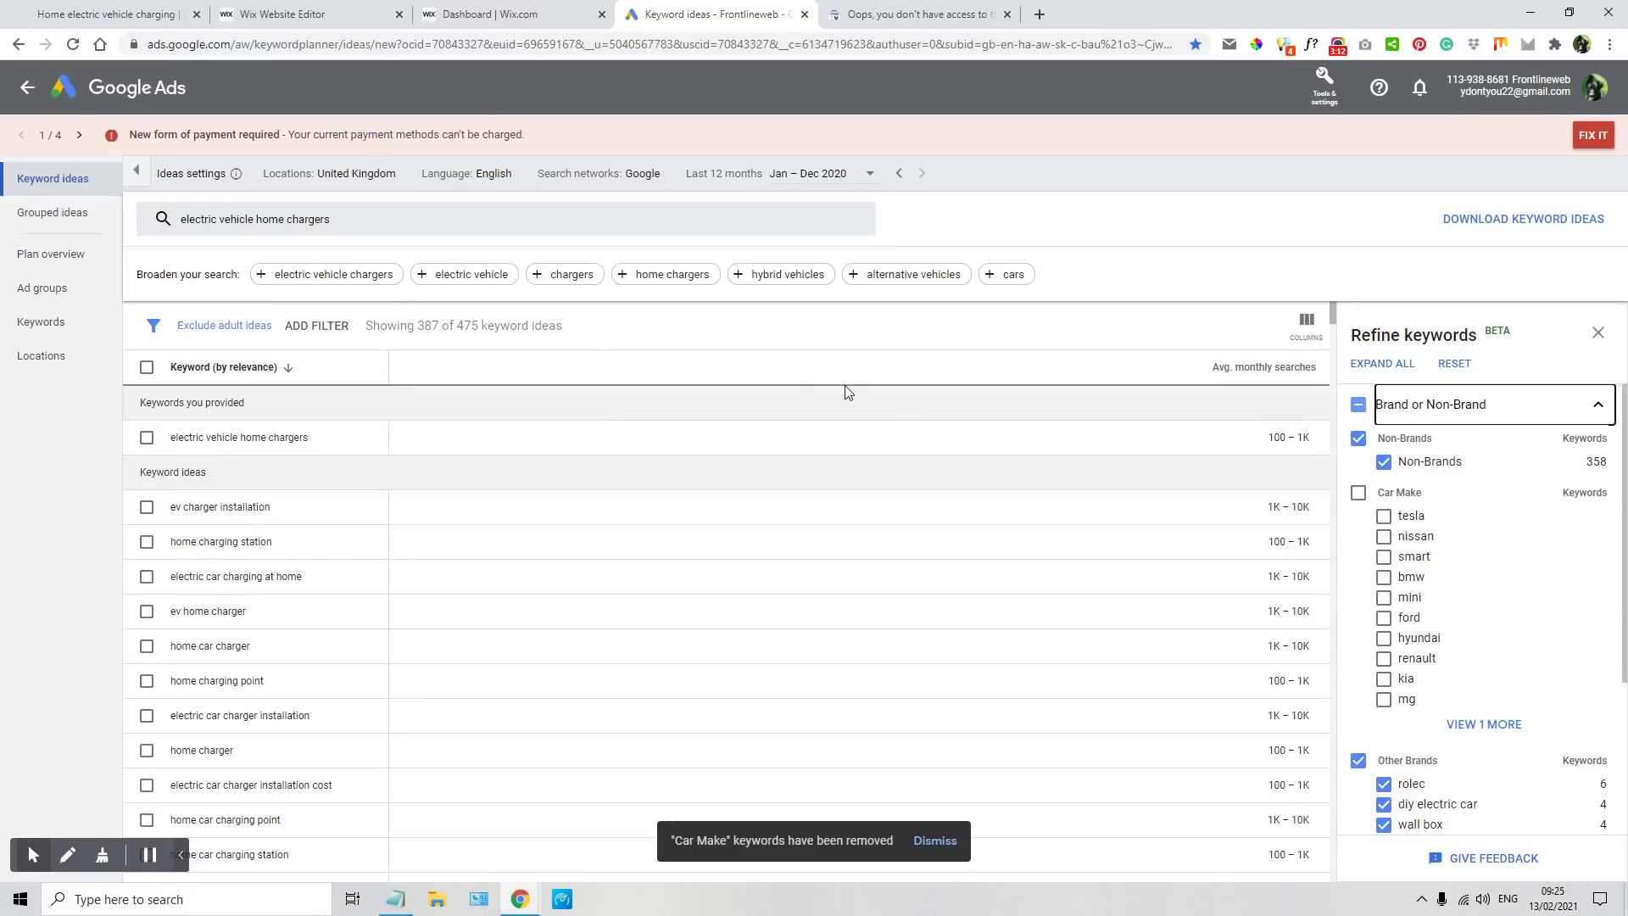
scroll(914, 397, down, 1)
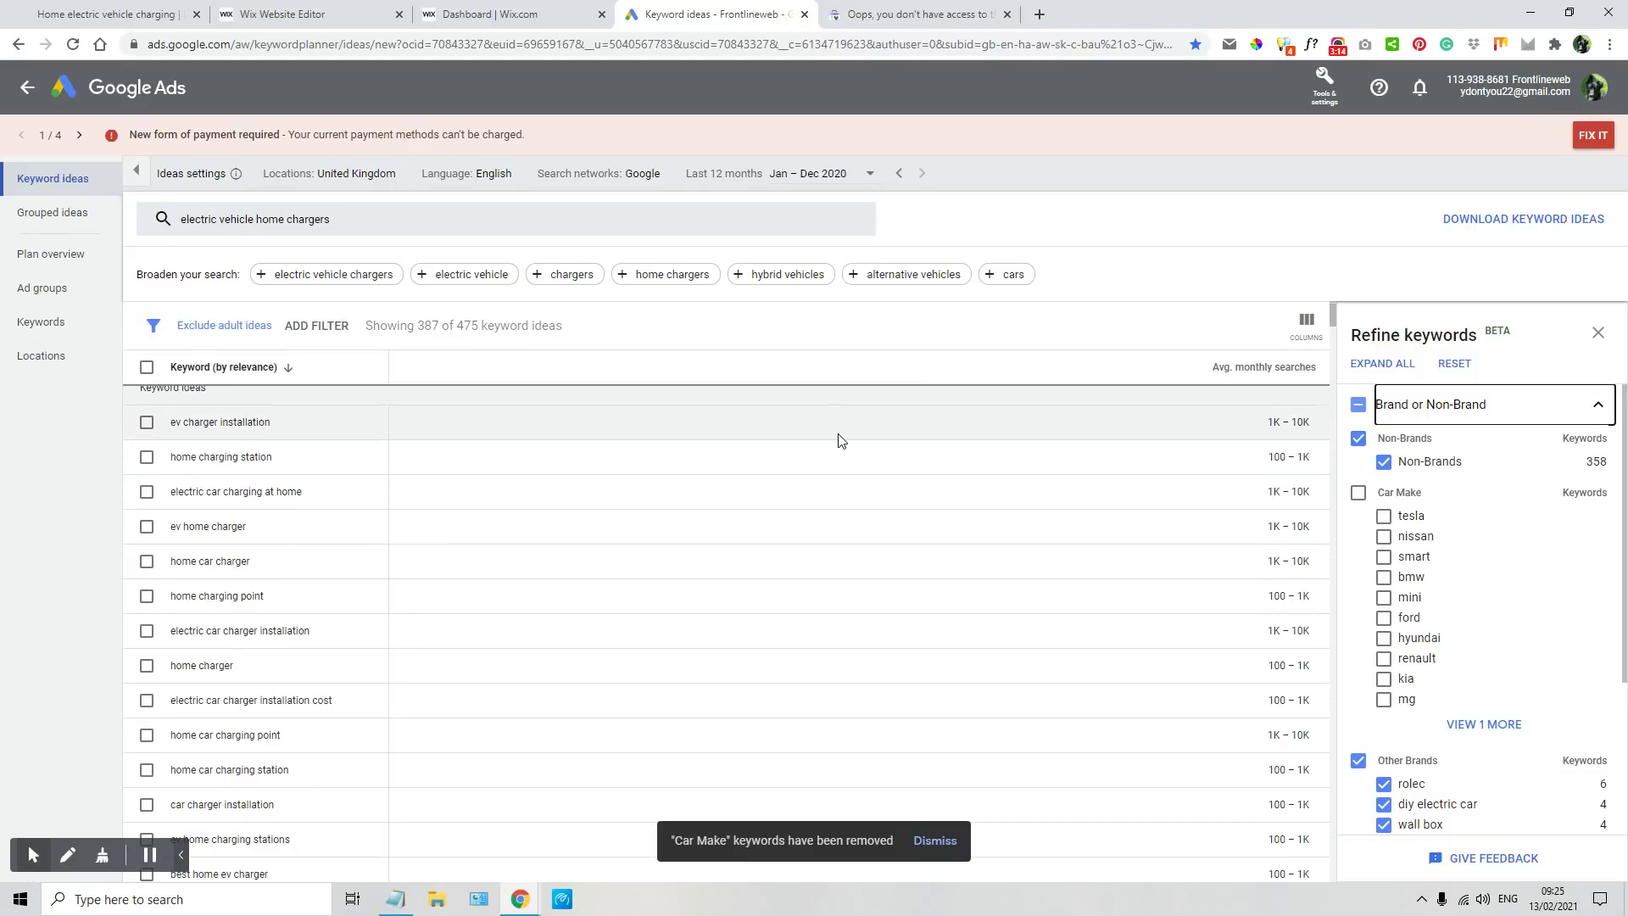
scroll(890, 436, up, 1)
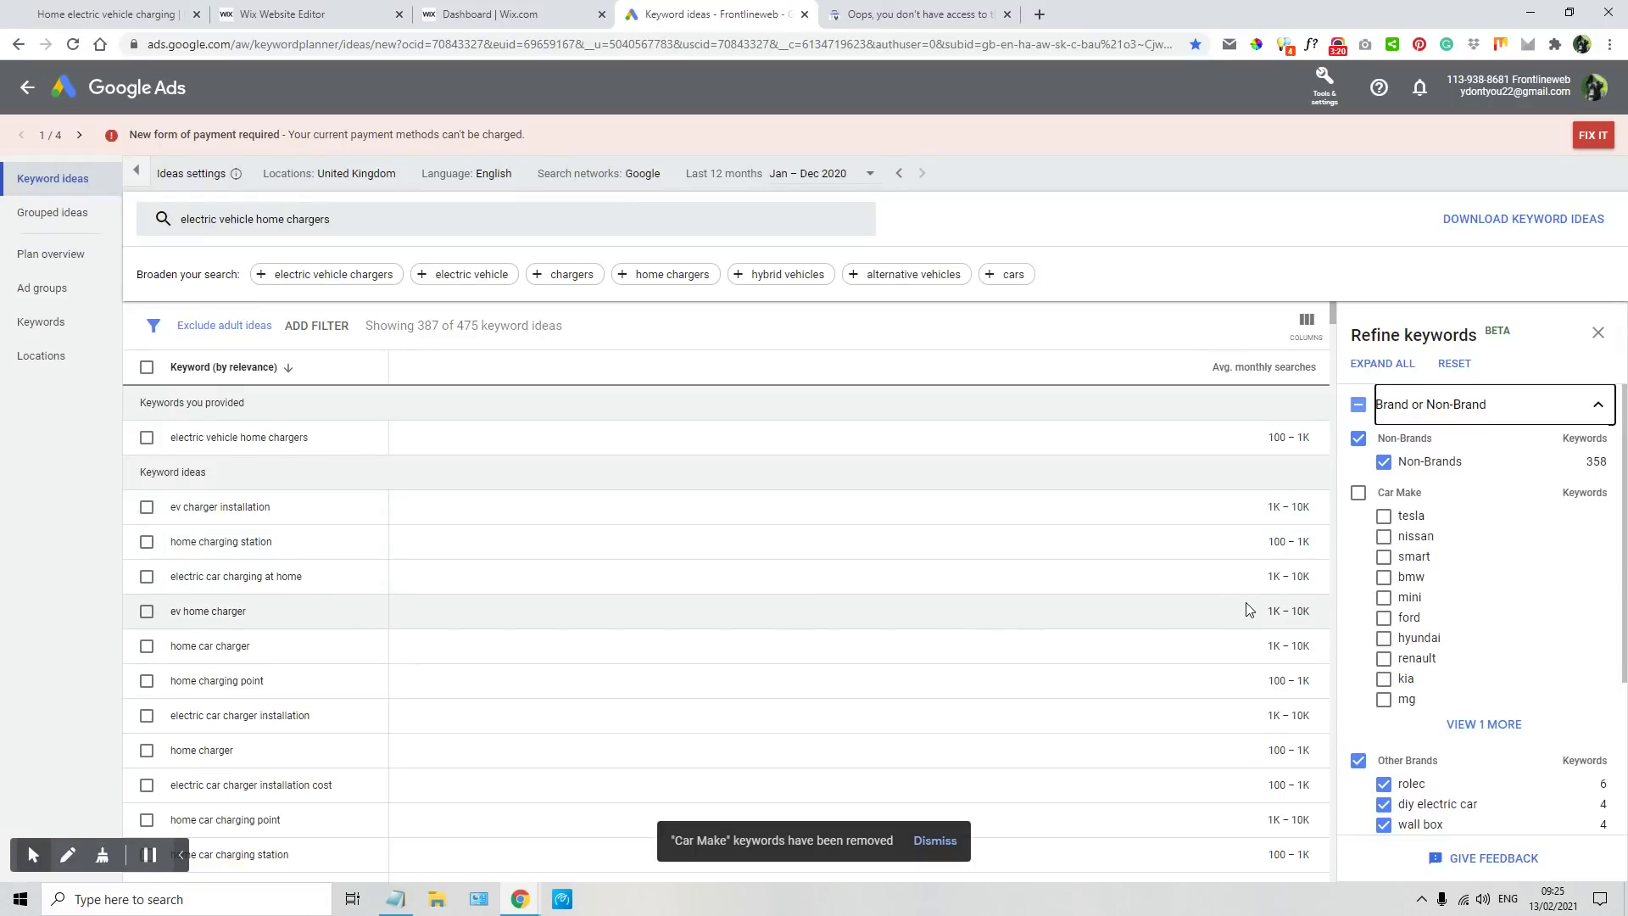
scroll(1250, 609, down, 1)
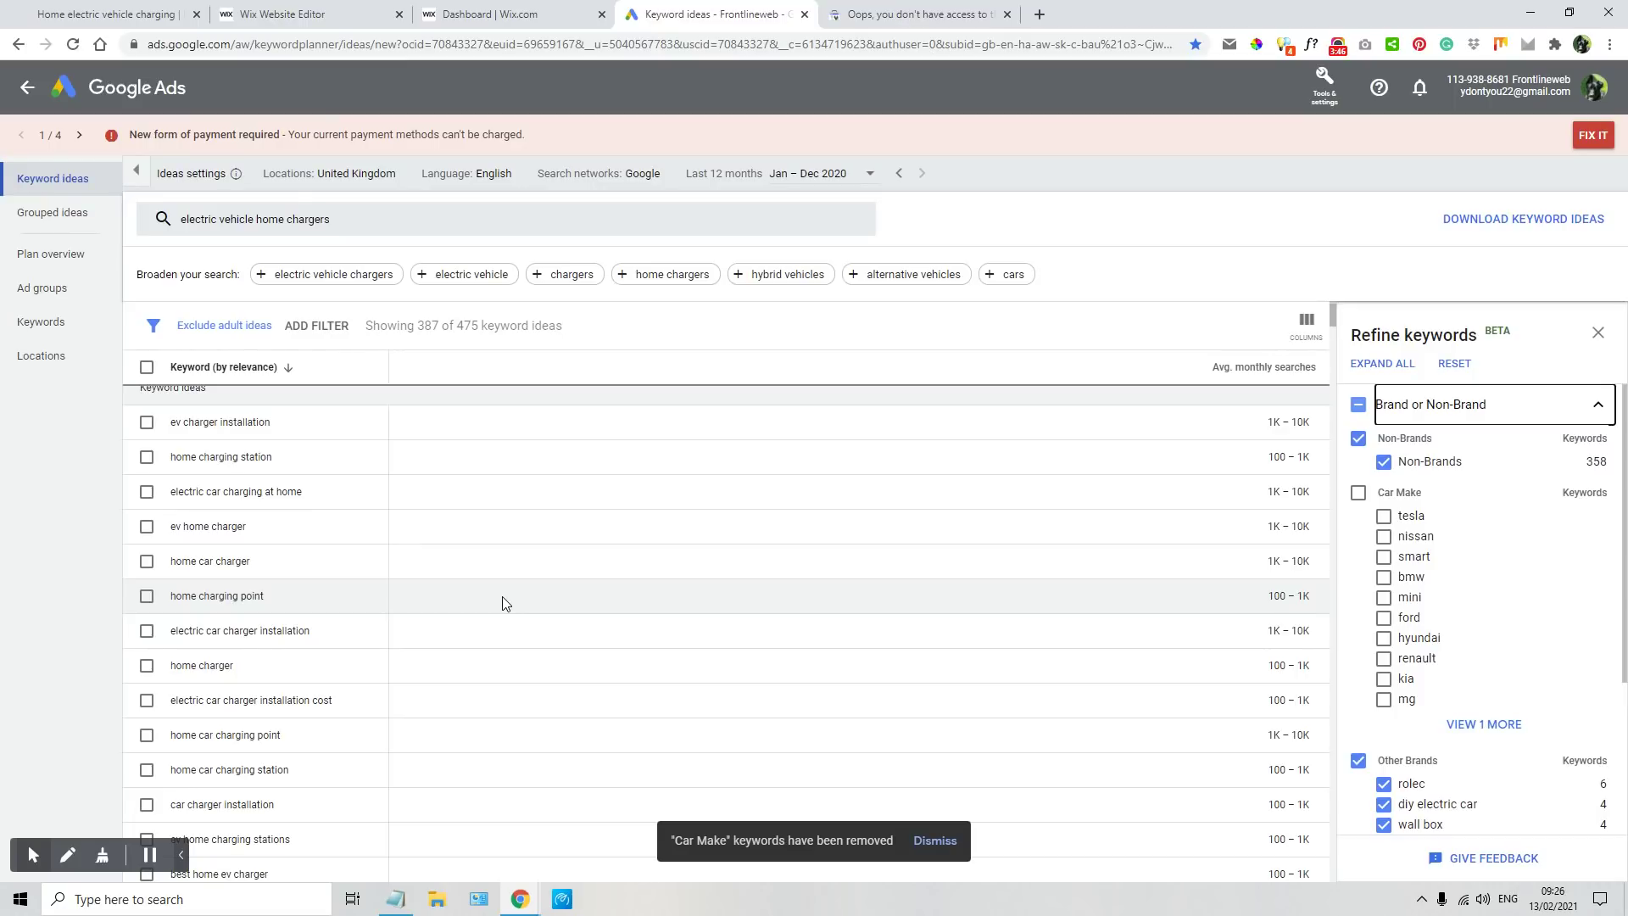
scroll(619, 569, up, 1)
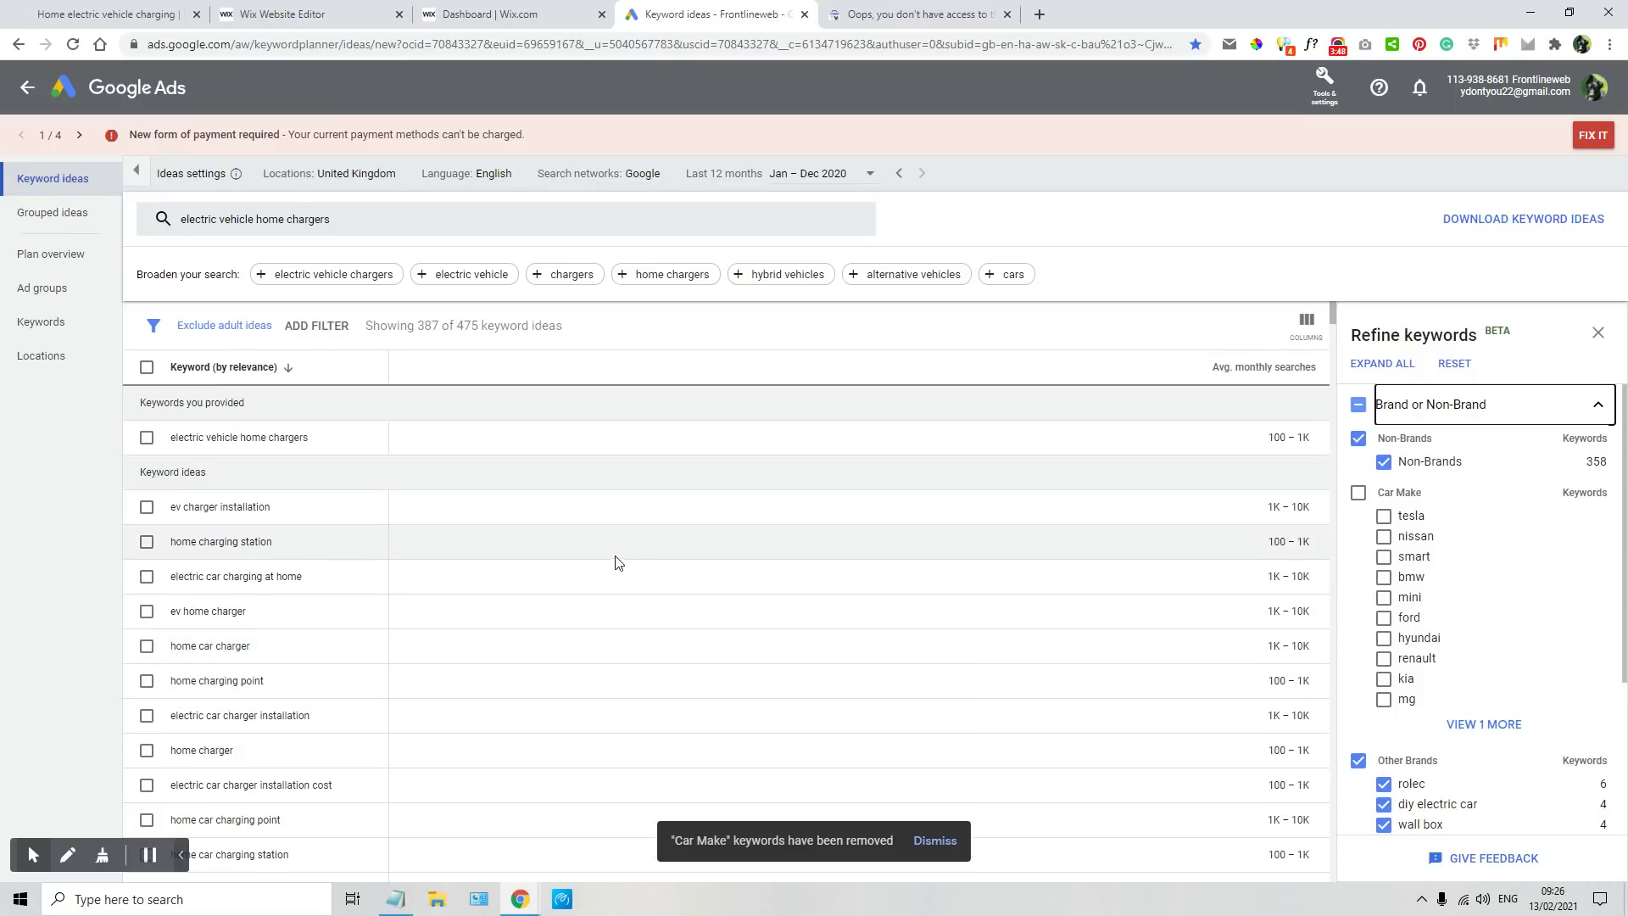
scroll(543, 547, down, 1)
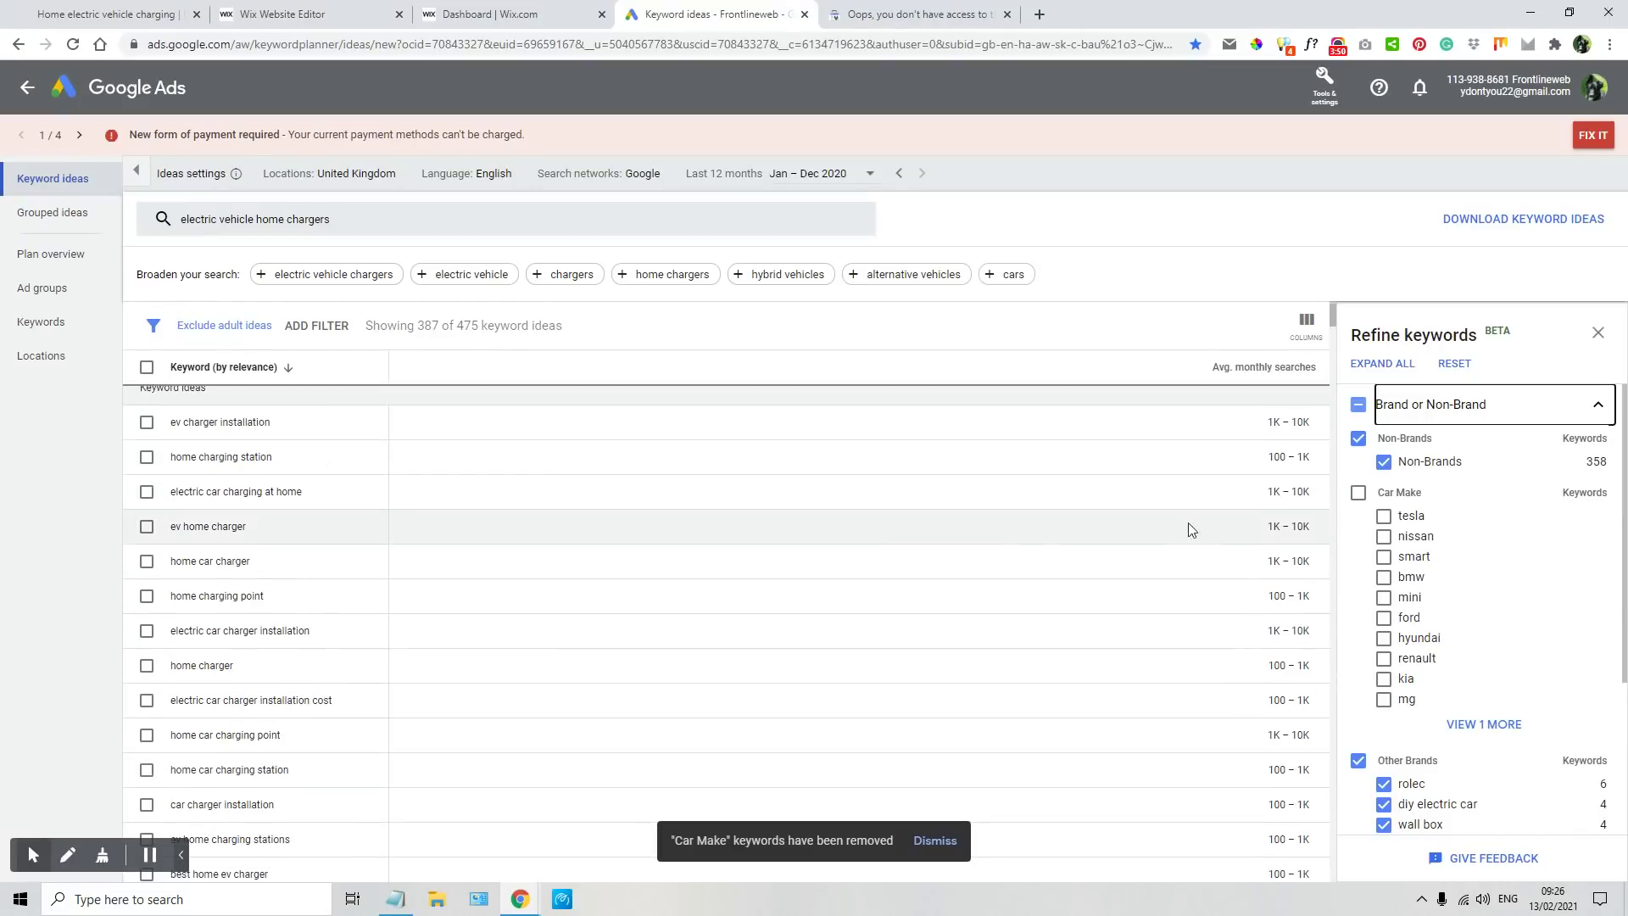
double_click(1271, 457)
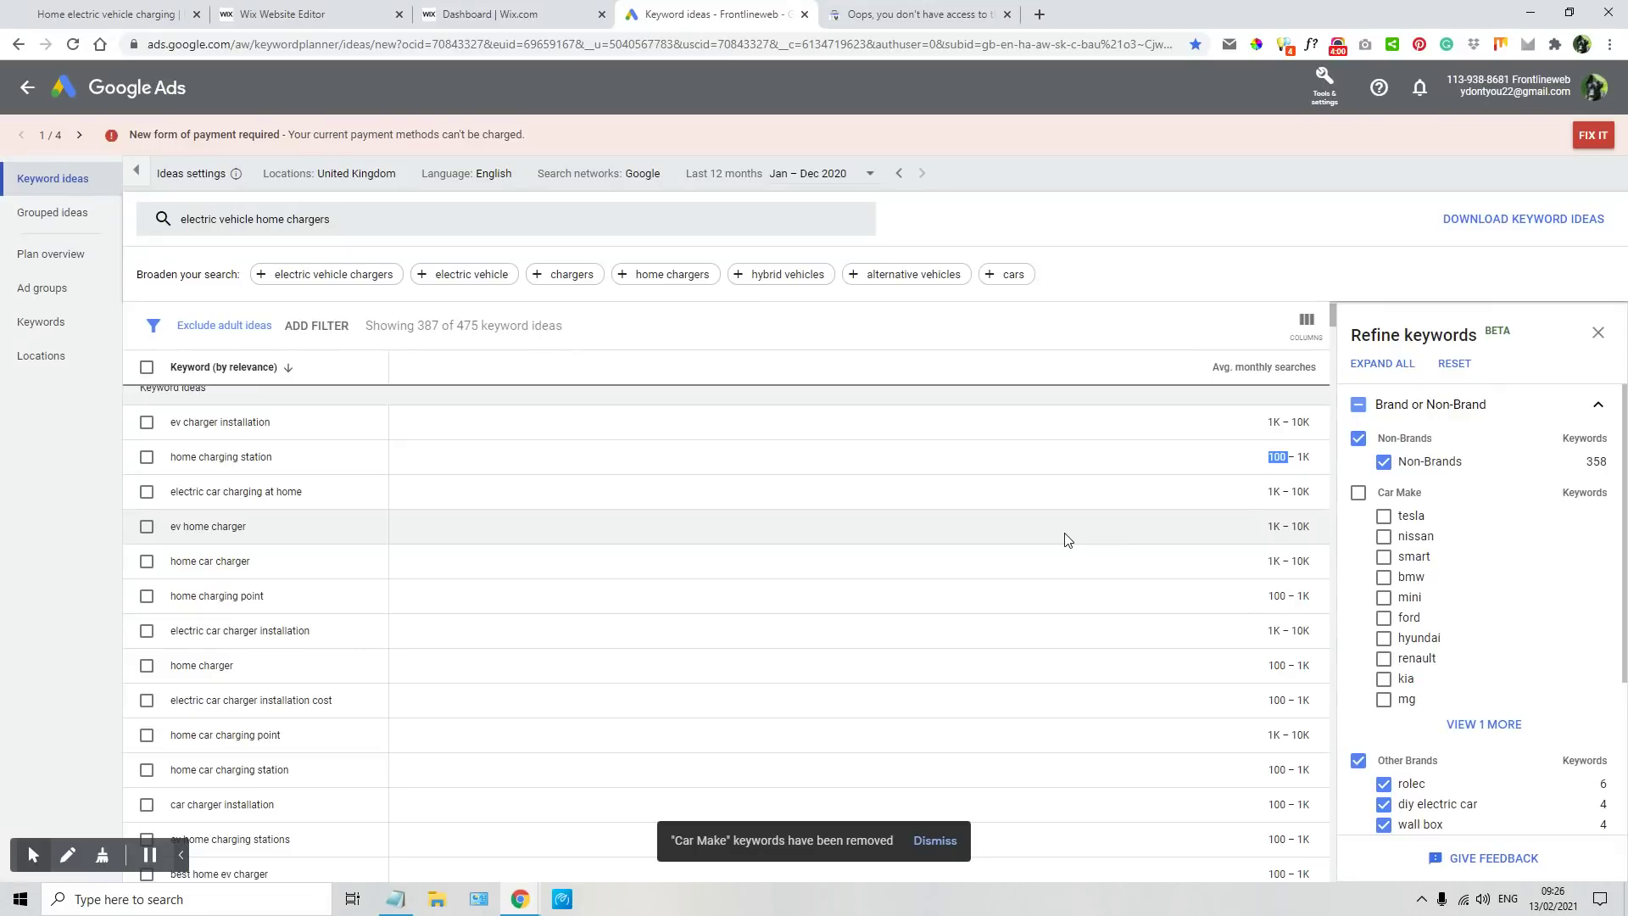
scroll(1067, 540, down, 5)
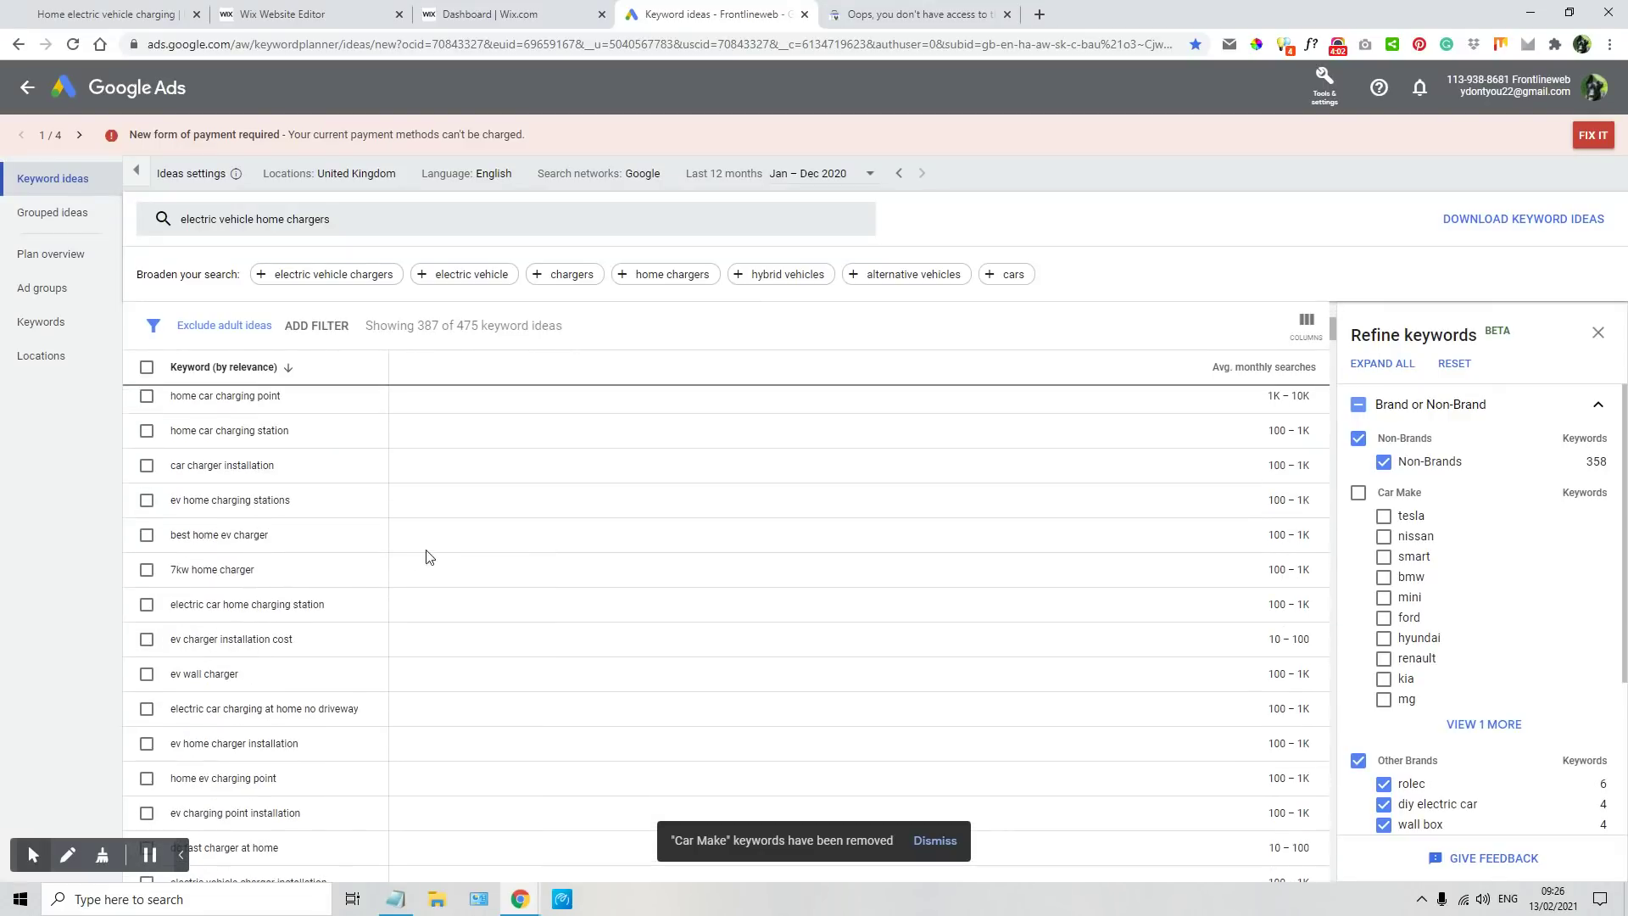
scroll(404, 509, down, 3)
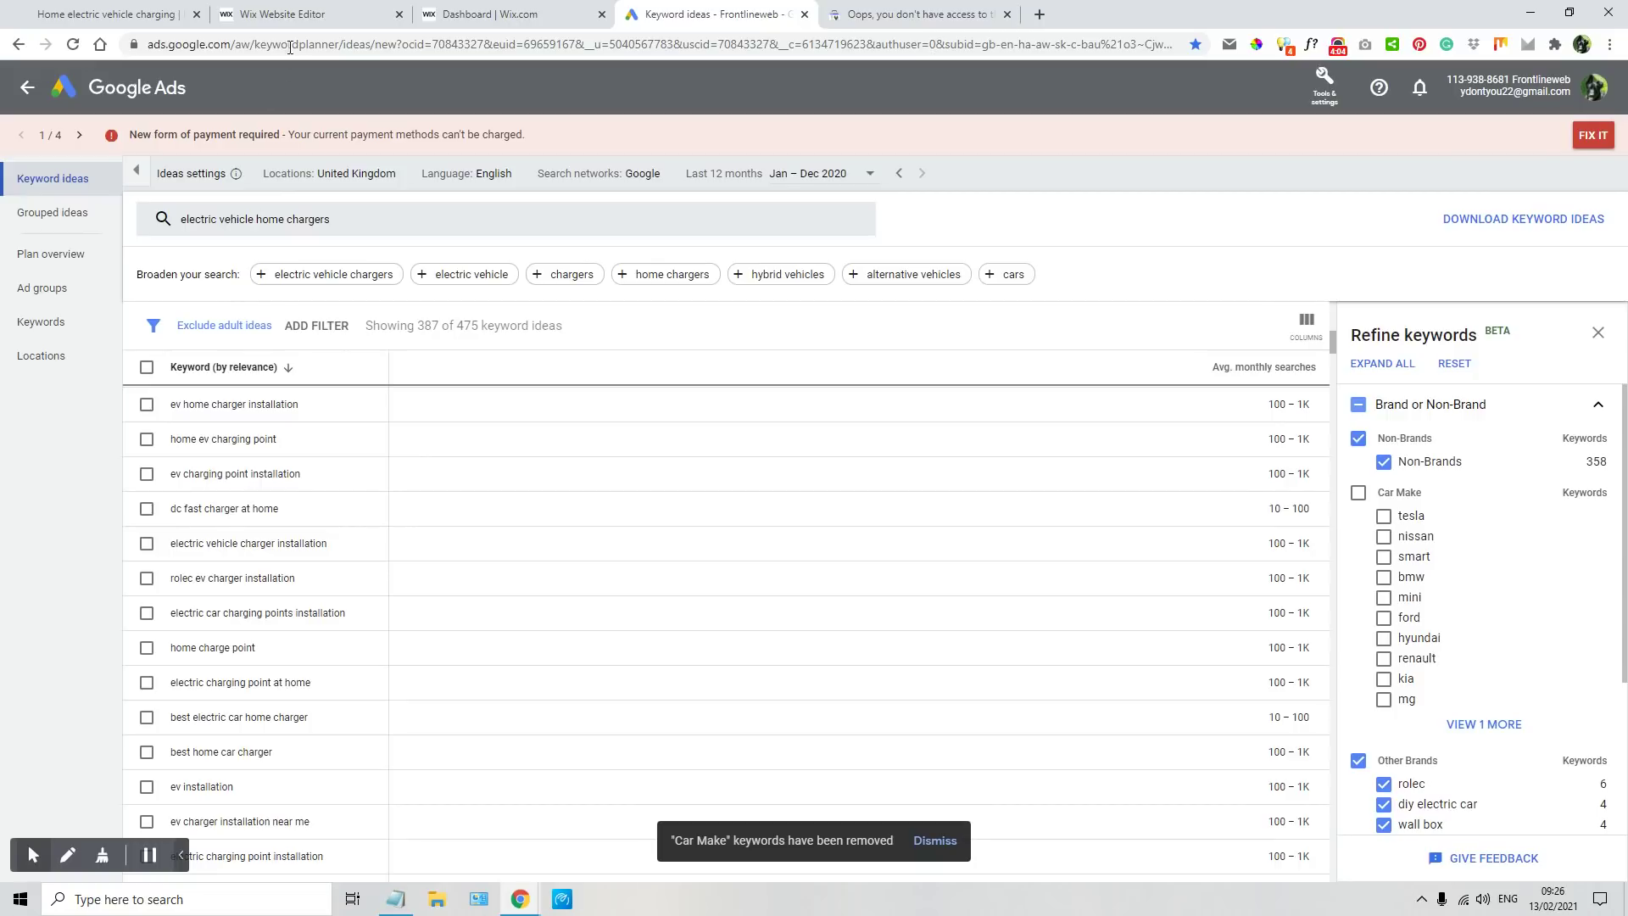
click(308, 13)
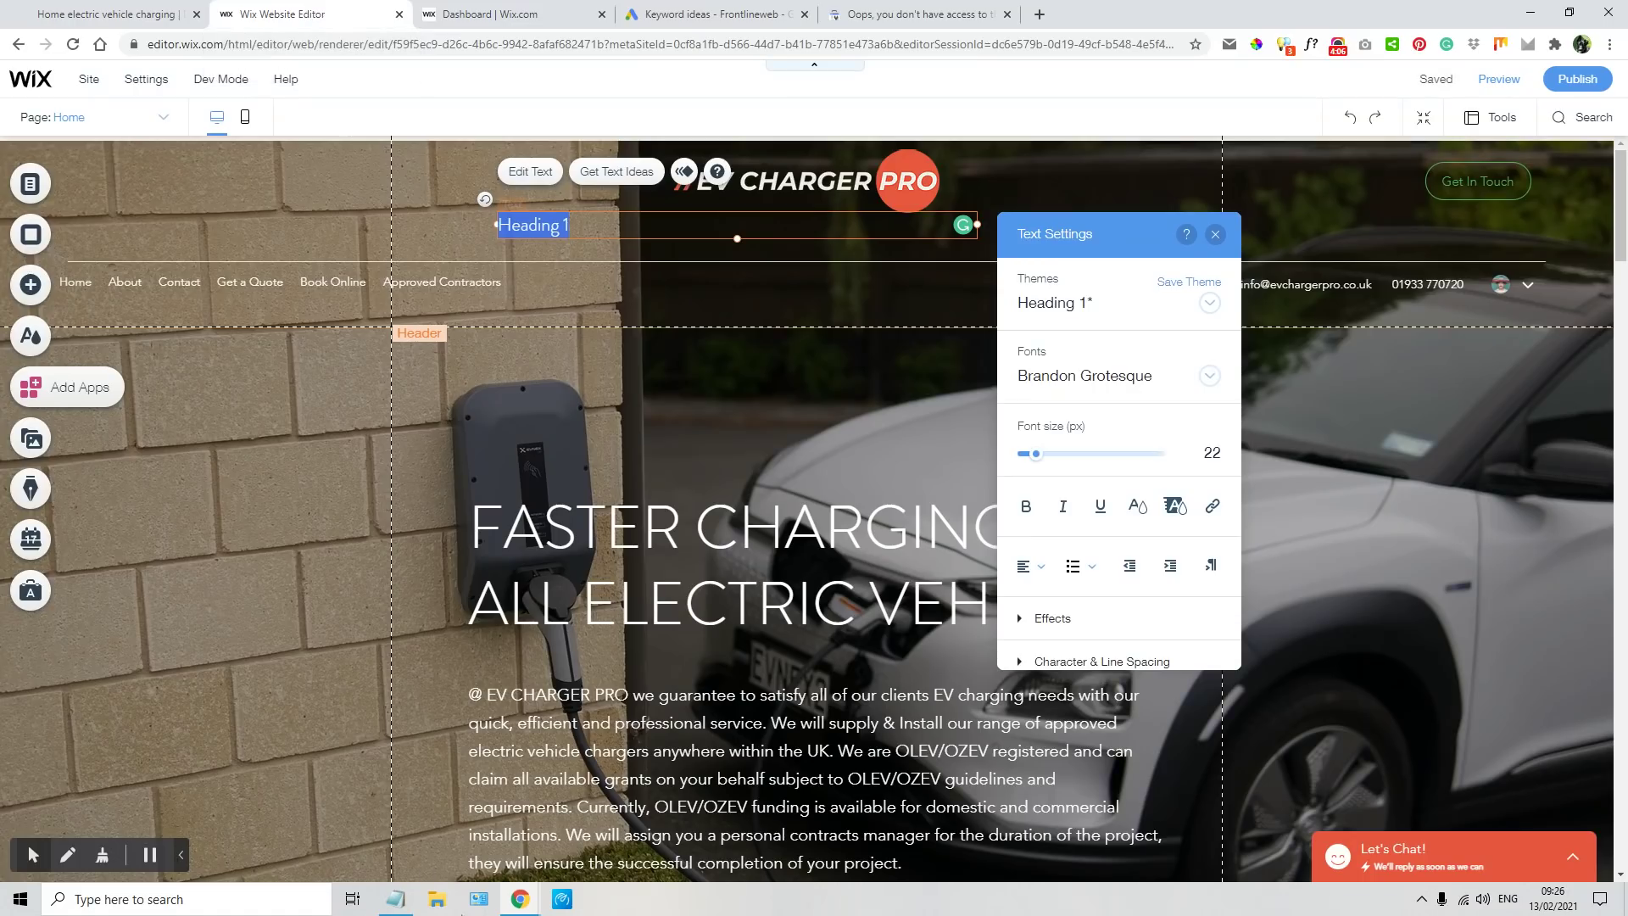
- Switch to Notepad and copy the line "EV Electric Vehicle Home Charger Installers Suppliers Northants"
click(397, 899)
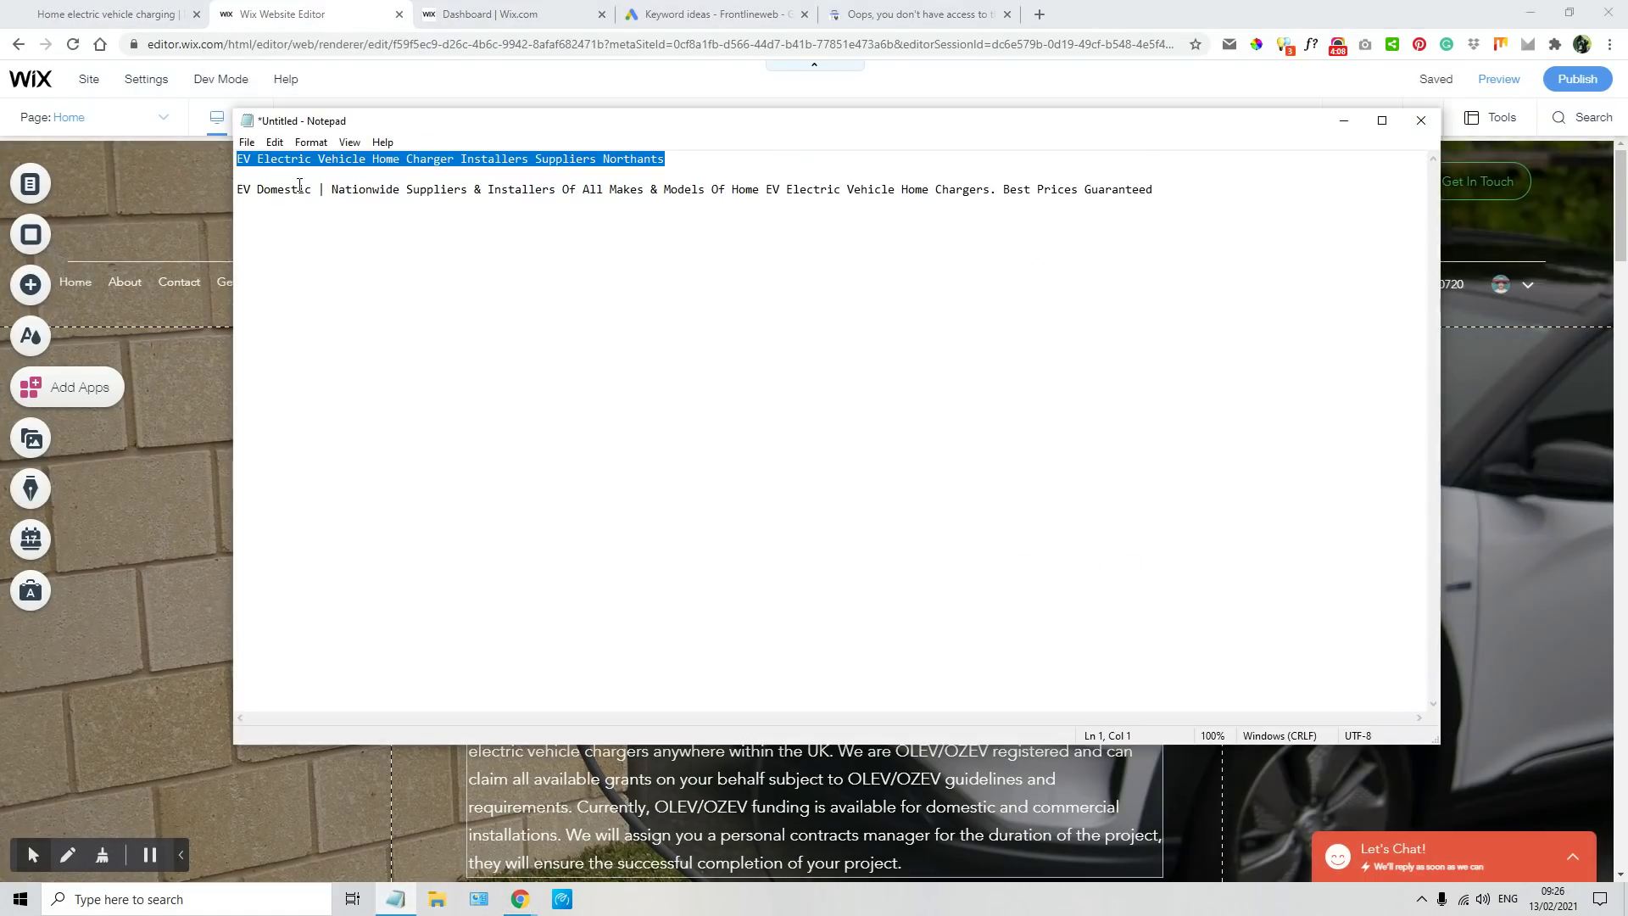
drag(240, 158, 663, 160)
right_click(626, 160)
click(669, 214)
right_click(551, 155)
click(579, 210)
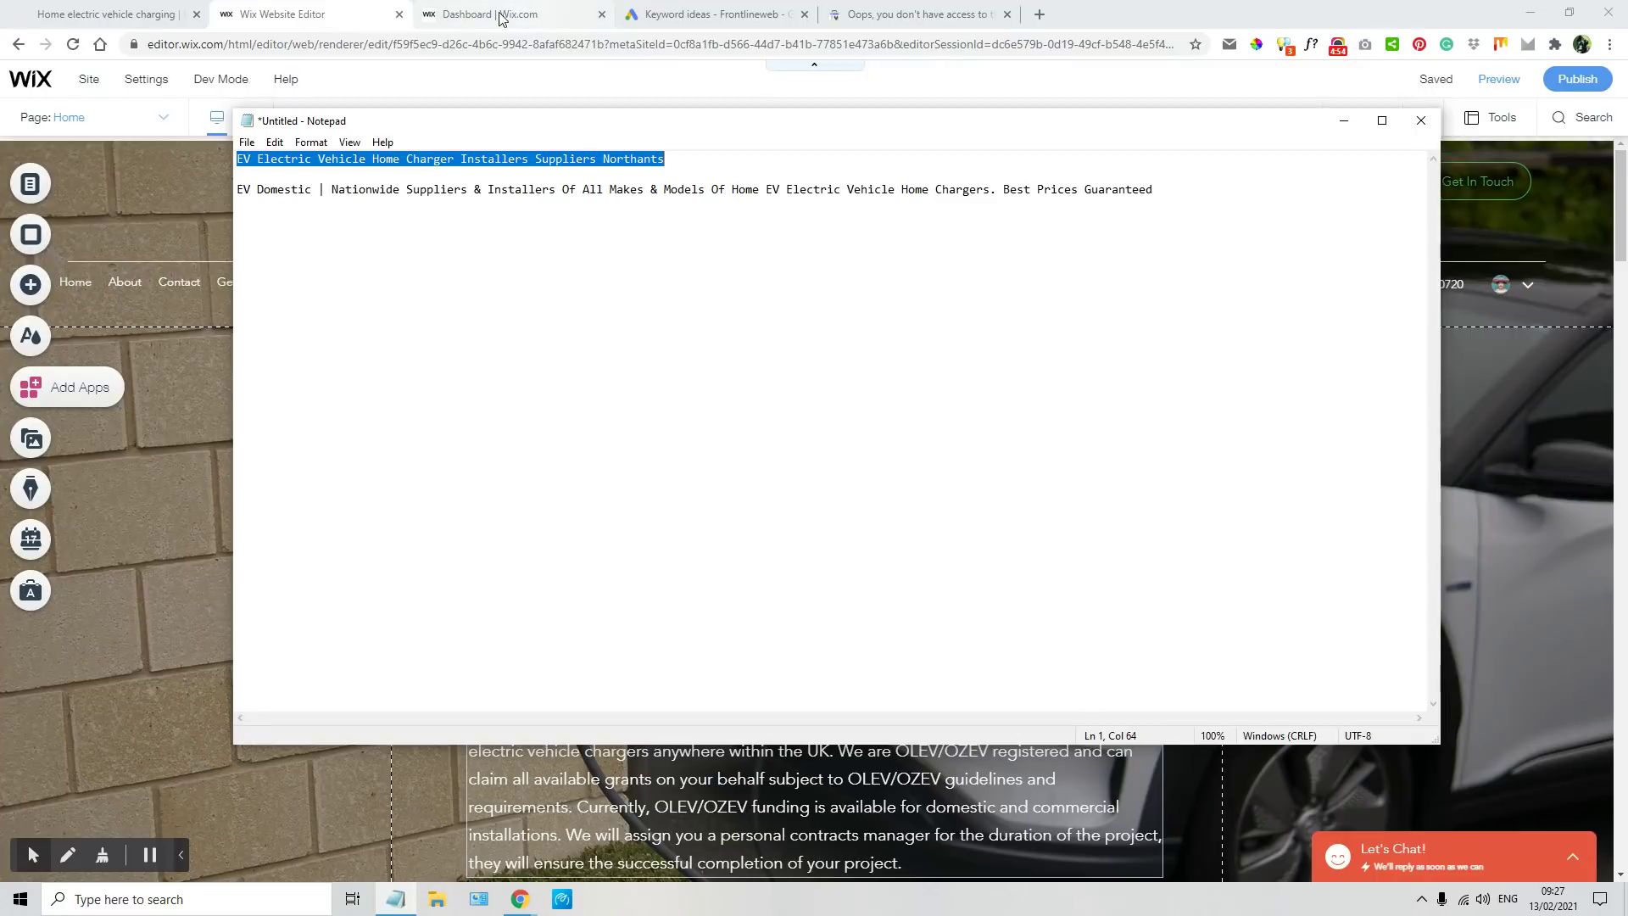
- Back in the Wix editor, replace the header's "Heading 1" placeholder with the copied "EV Electric Vehicle Home Charger Installers Suppliers Northants"
click(327, 17)
key(BackSpace)
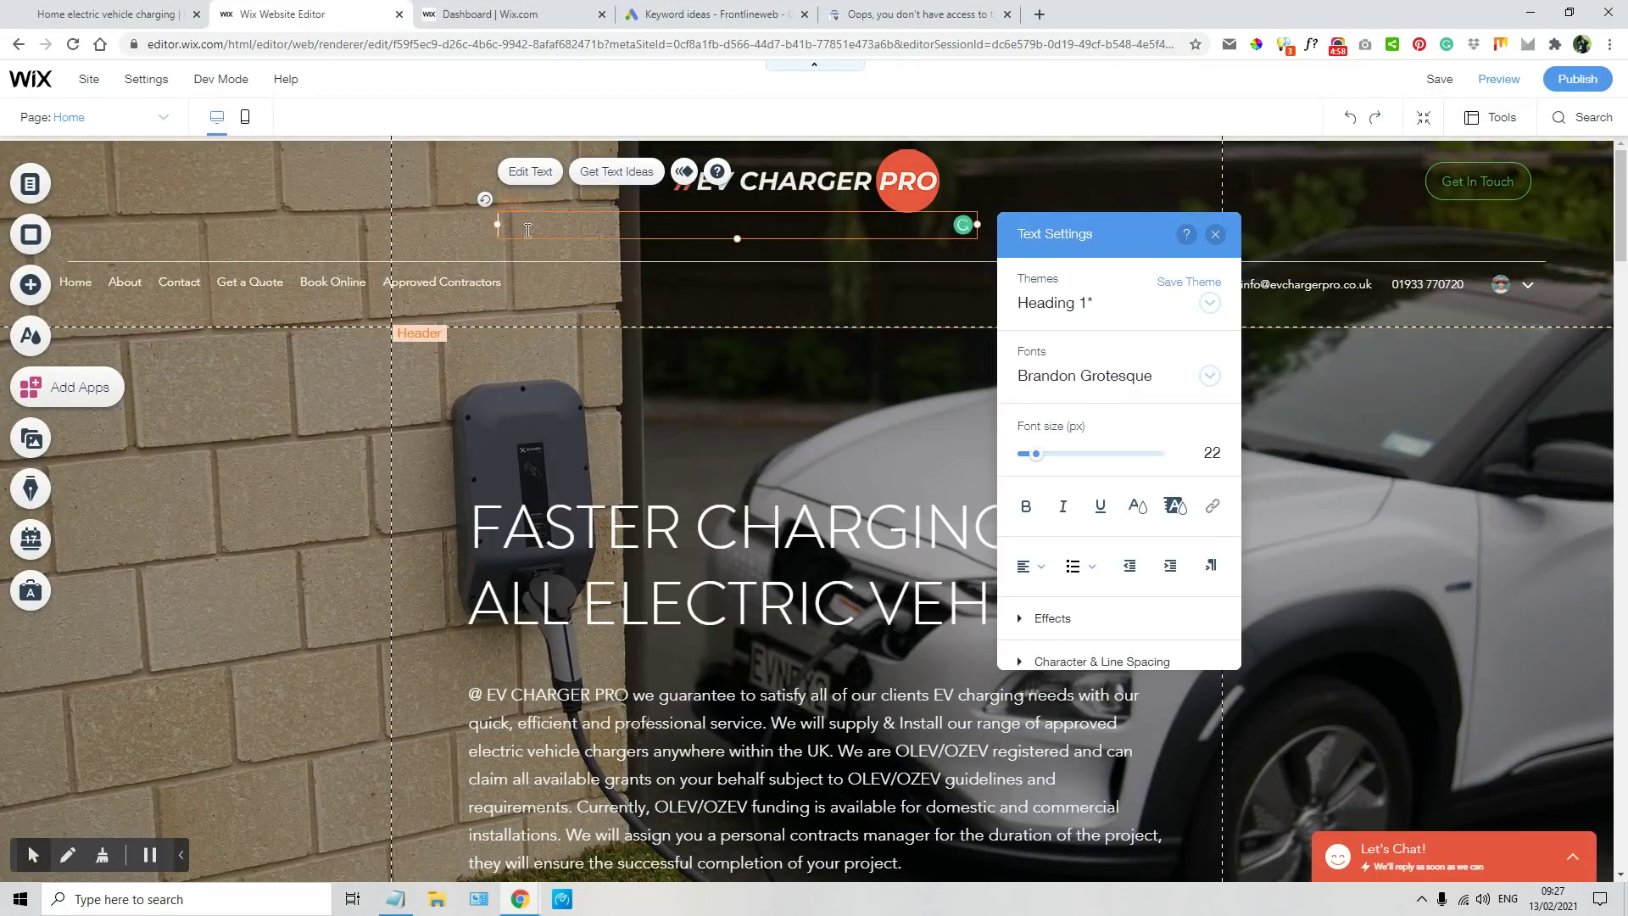
right_click(527, 229)
click(561, 356)
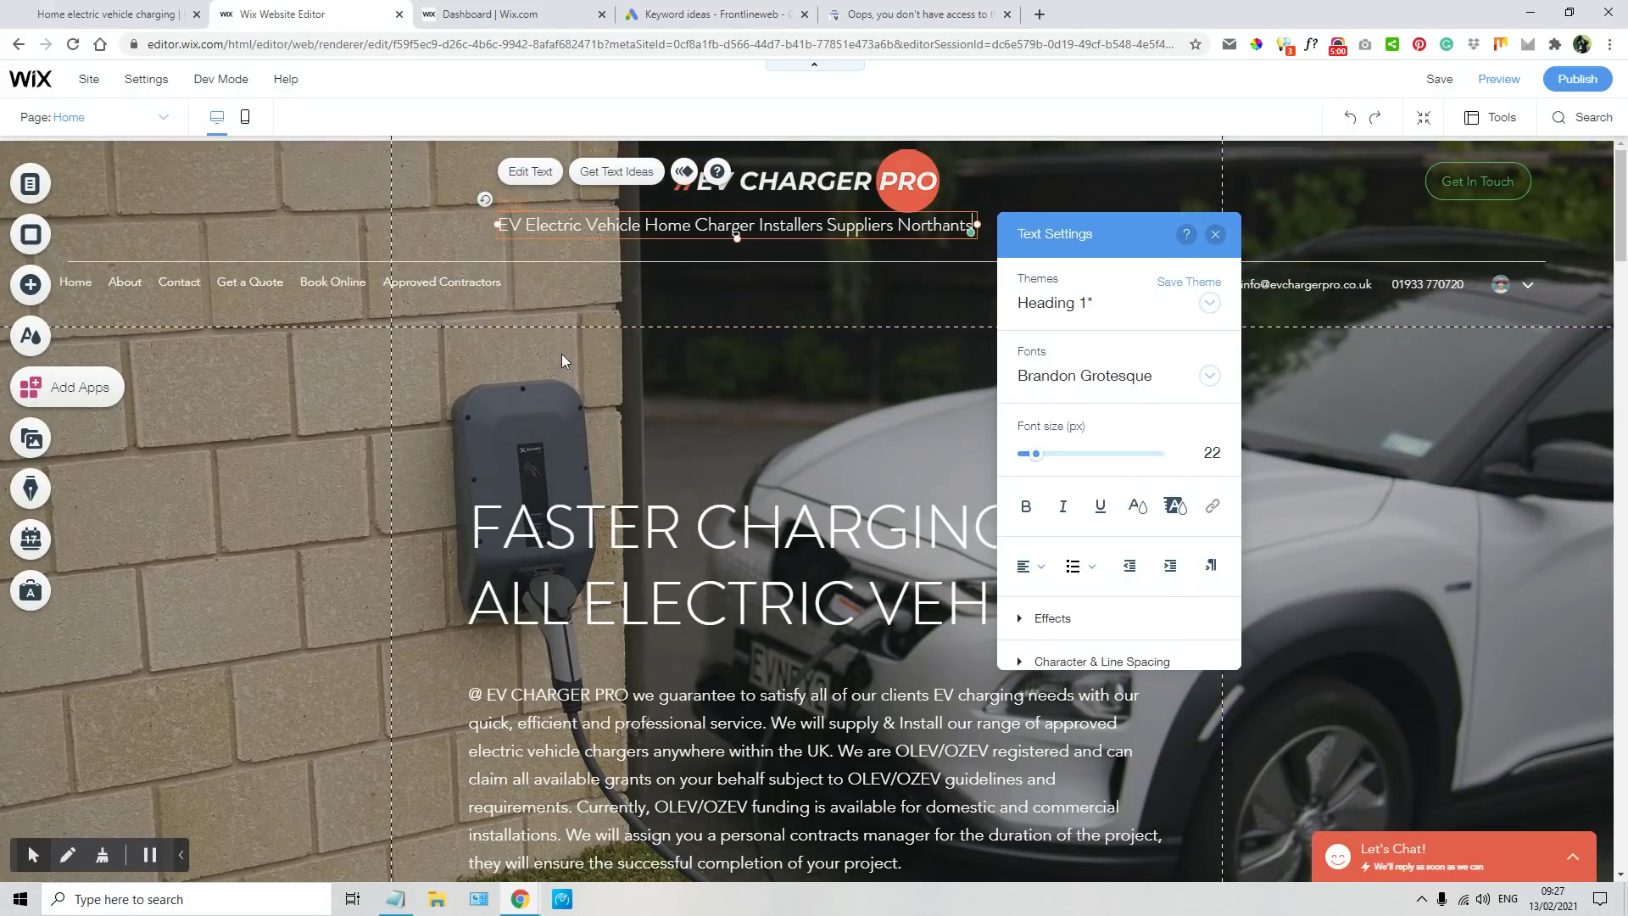
- Make the new header heading bold and move it to sit centred beneath the EV Charger Pro logo
drag(503, 224, 988, 229)
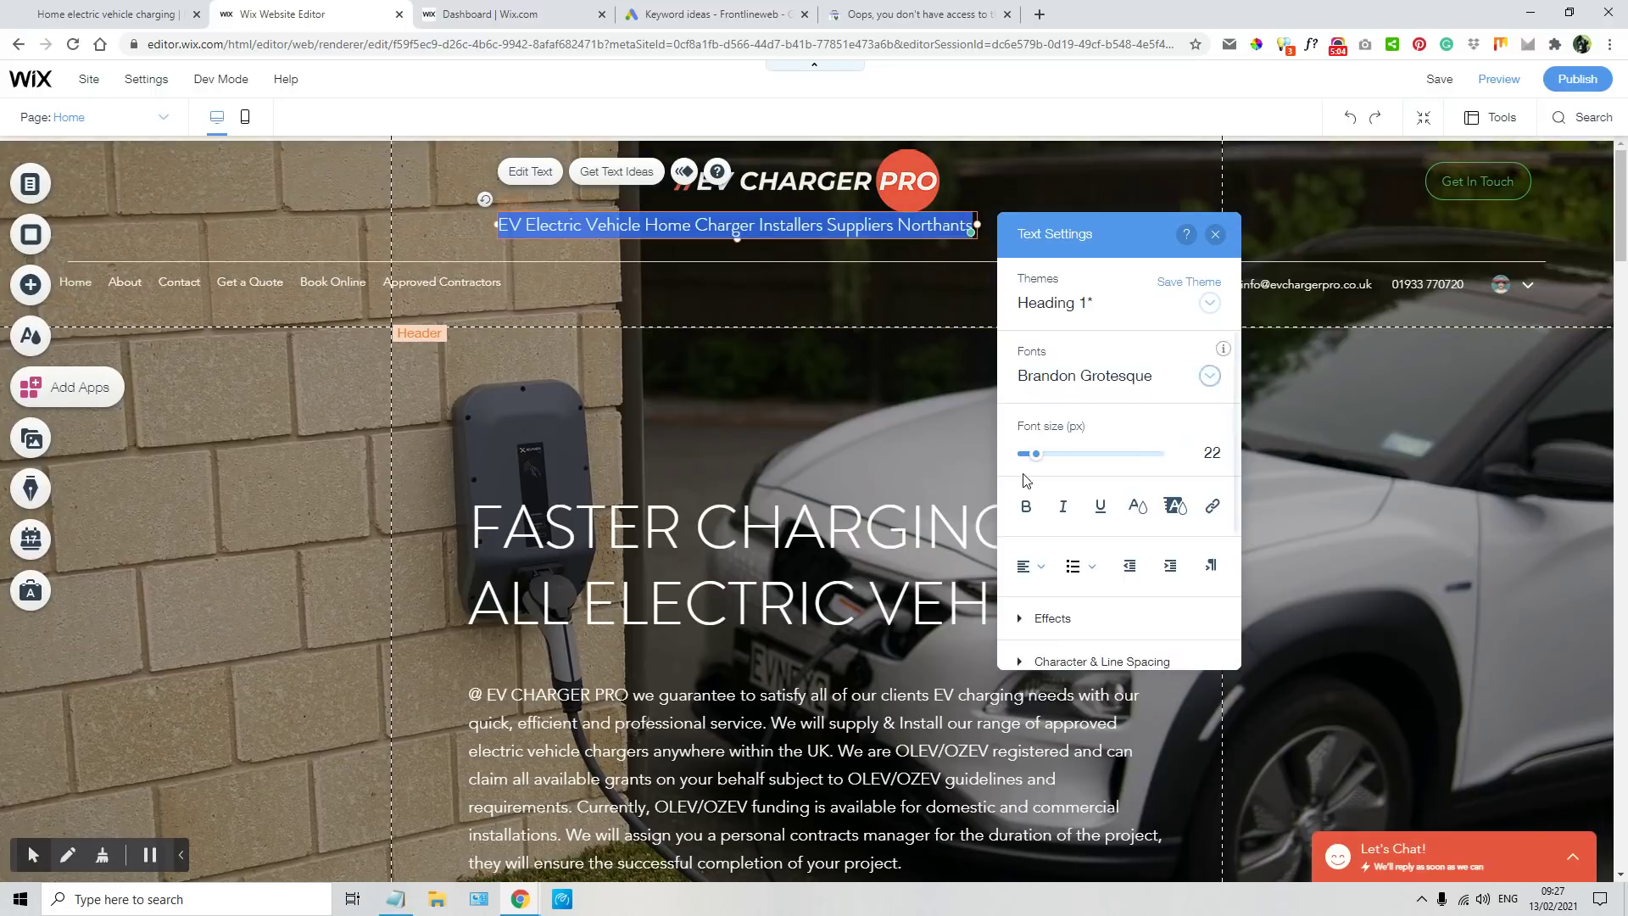
click(1026, 507)
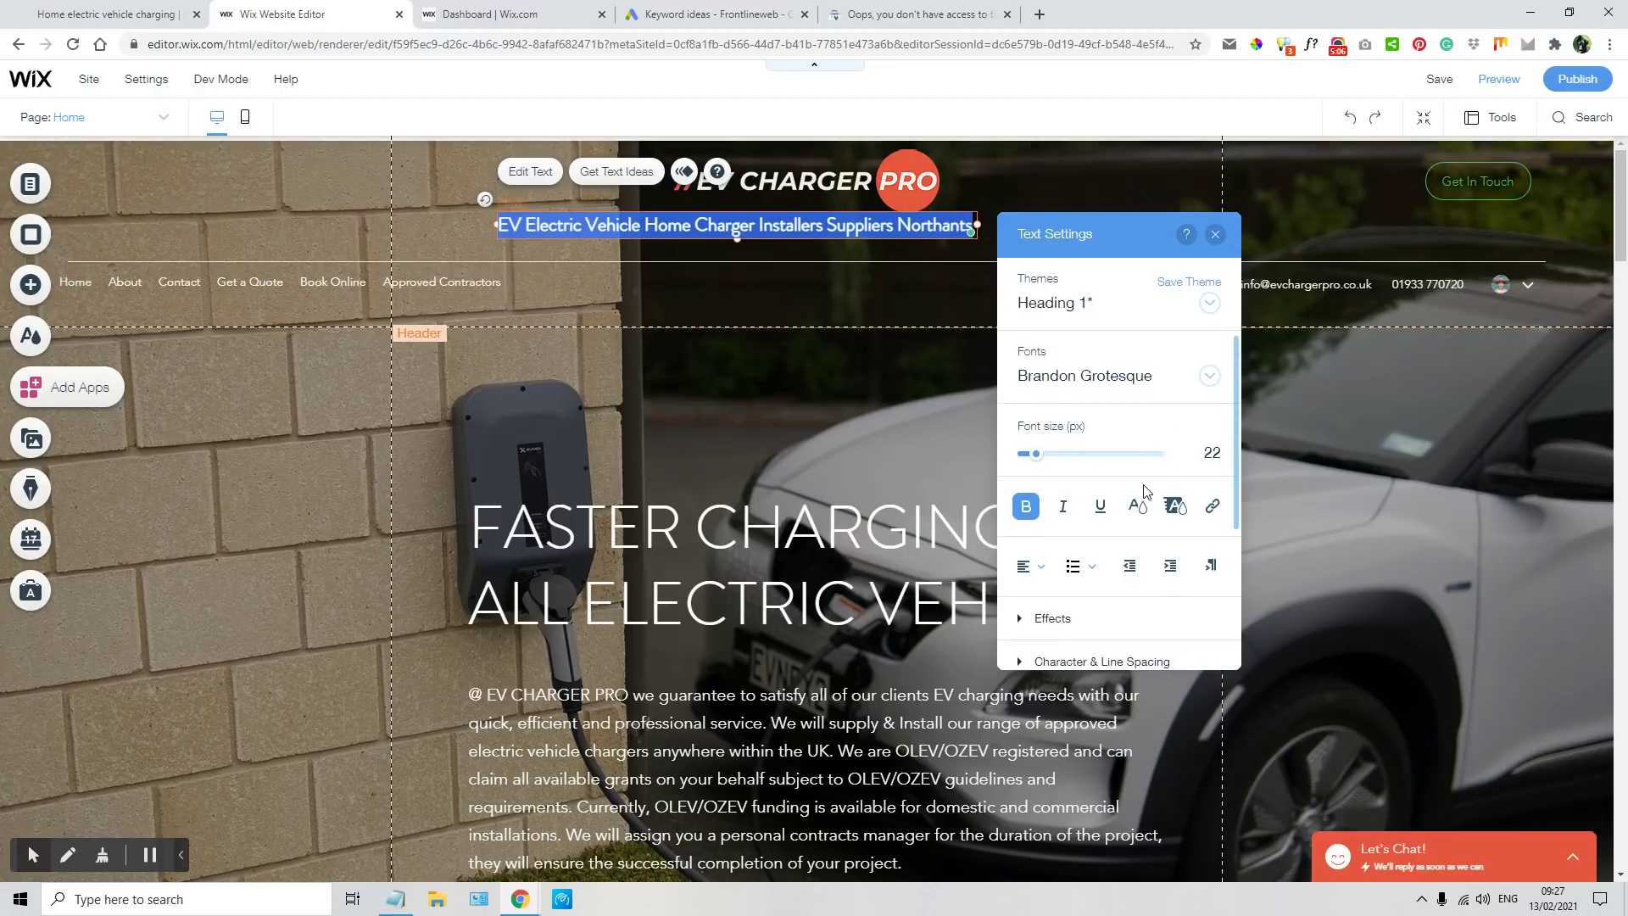
scroll(1145, 491, down, 3)
click(1215, 234)
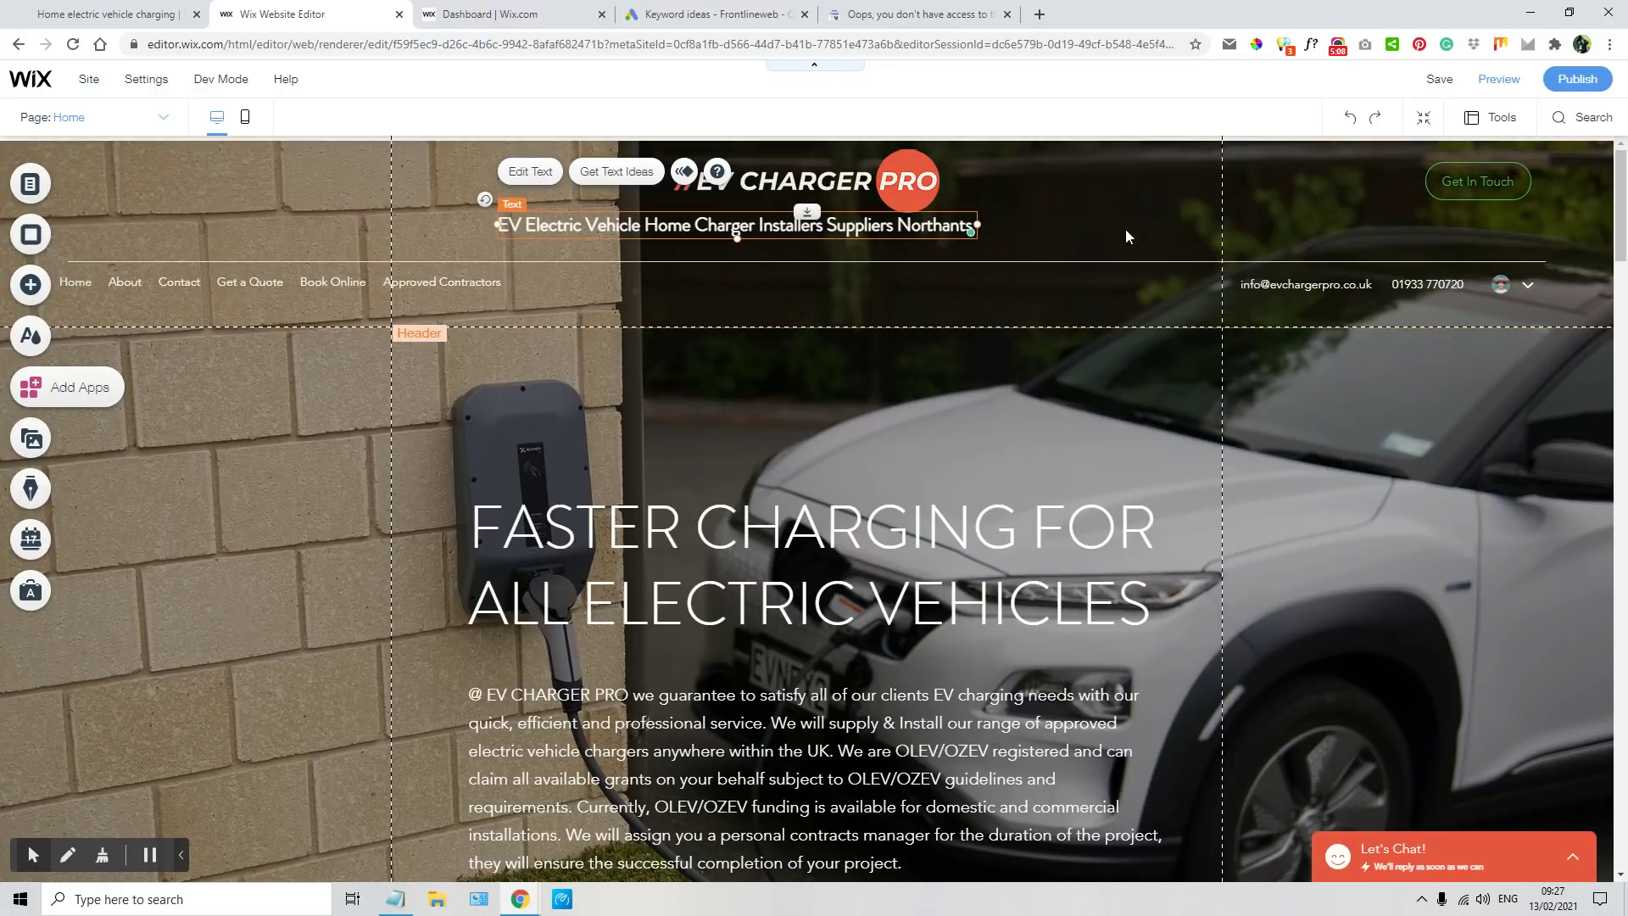
drag(801, 227, 871, 239)
click(887, 347)
- Move the "FASTER CHARGING FOR ALL ELECTRIC VEHICLES" text up towards the header and check its SEO heading tag
scroll(879, 344, down, 3)
scroll(823, 350, up, 2)
drag(767, 451, 767, 355)
click(500, 267)
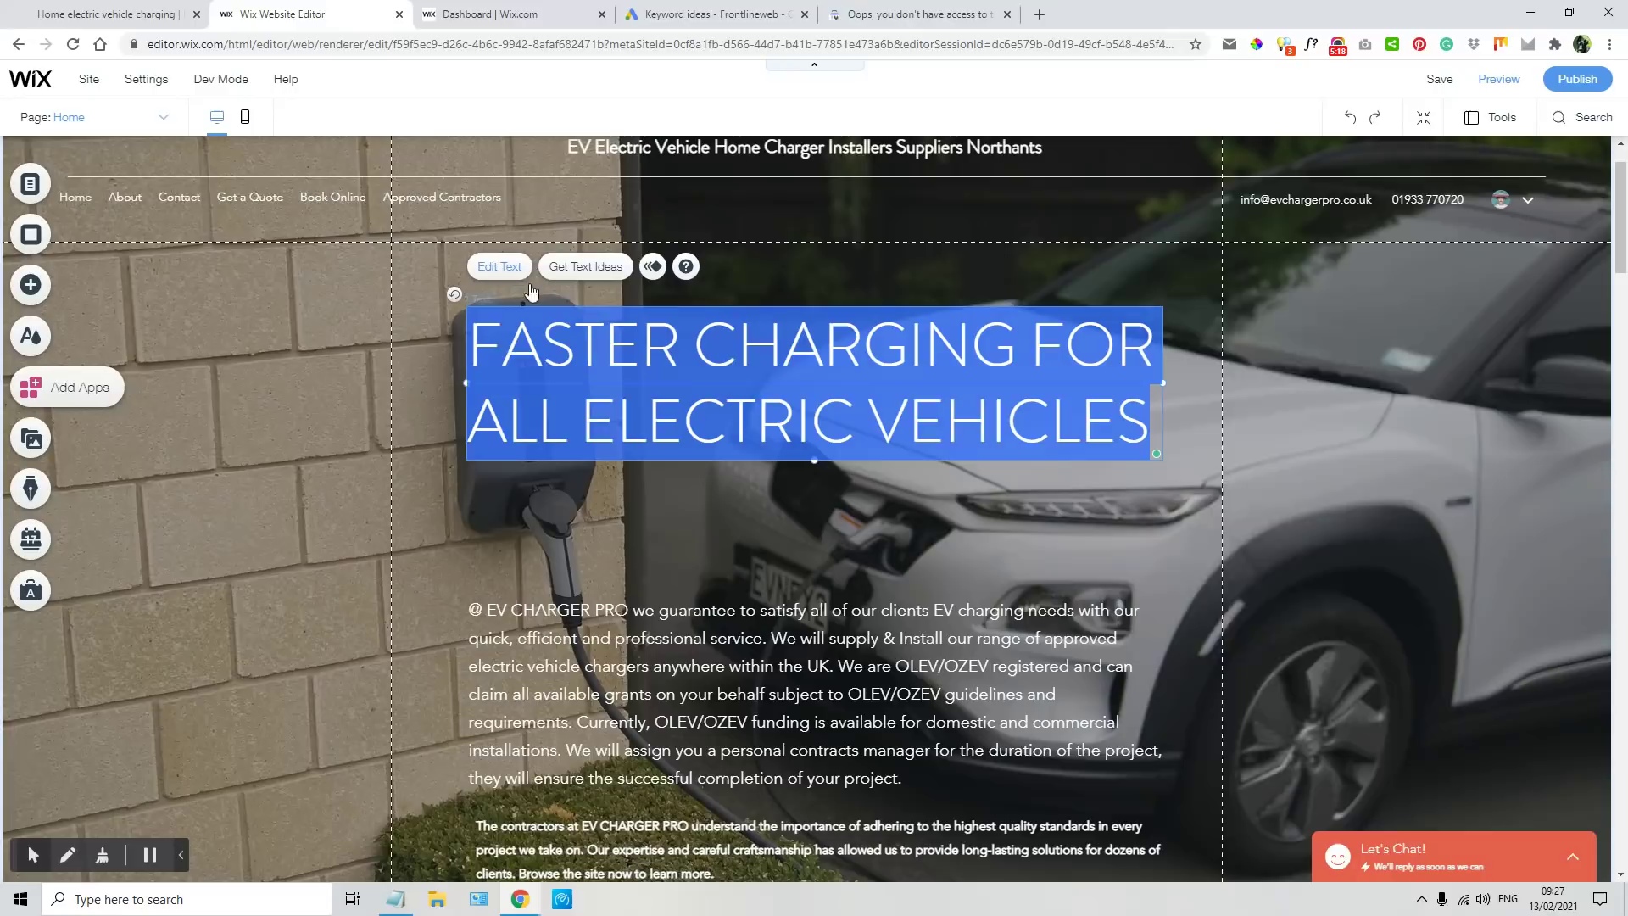
scroll(1300, 555, down, 3)
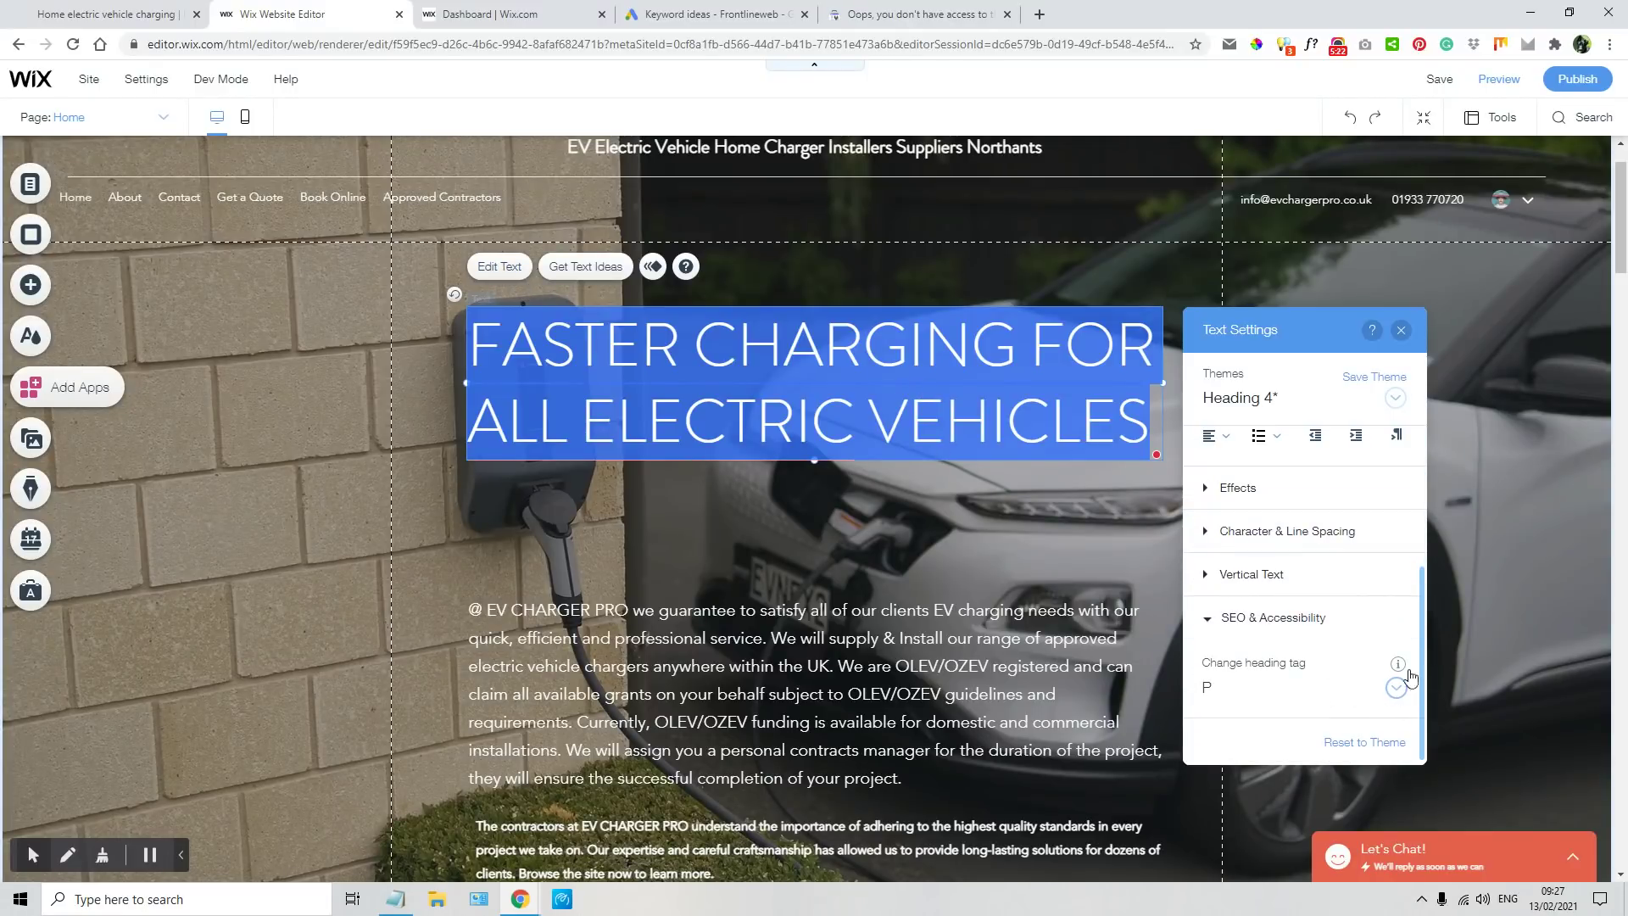
click(1401, 331)
- Move the introductory paragraph up closer to the large title and delete the "@ " at its start
scroll(874, 505, down, 2)
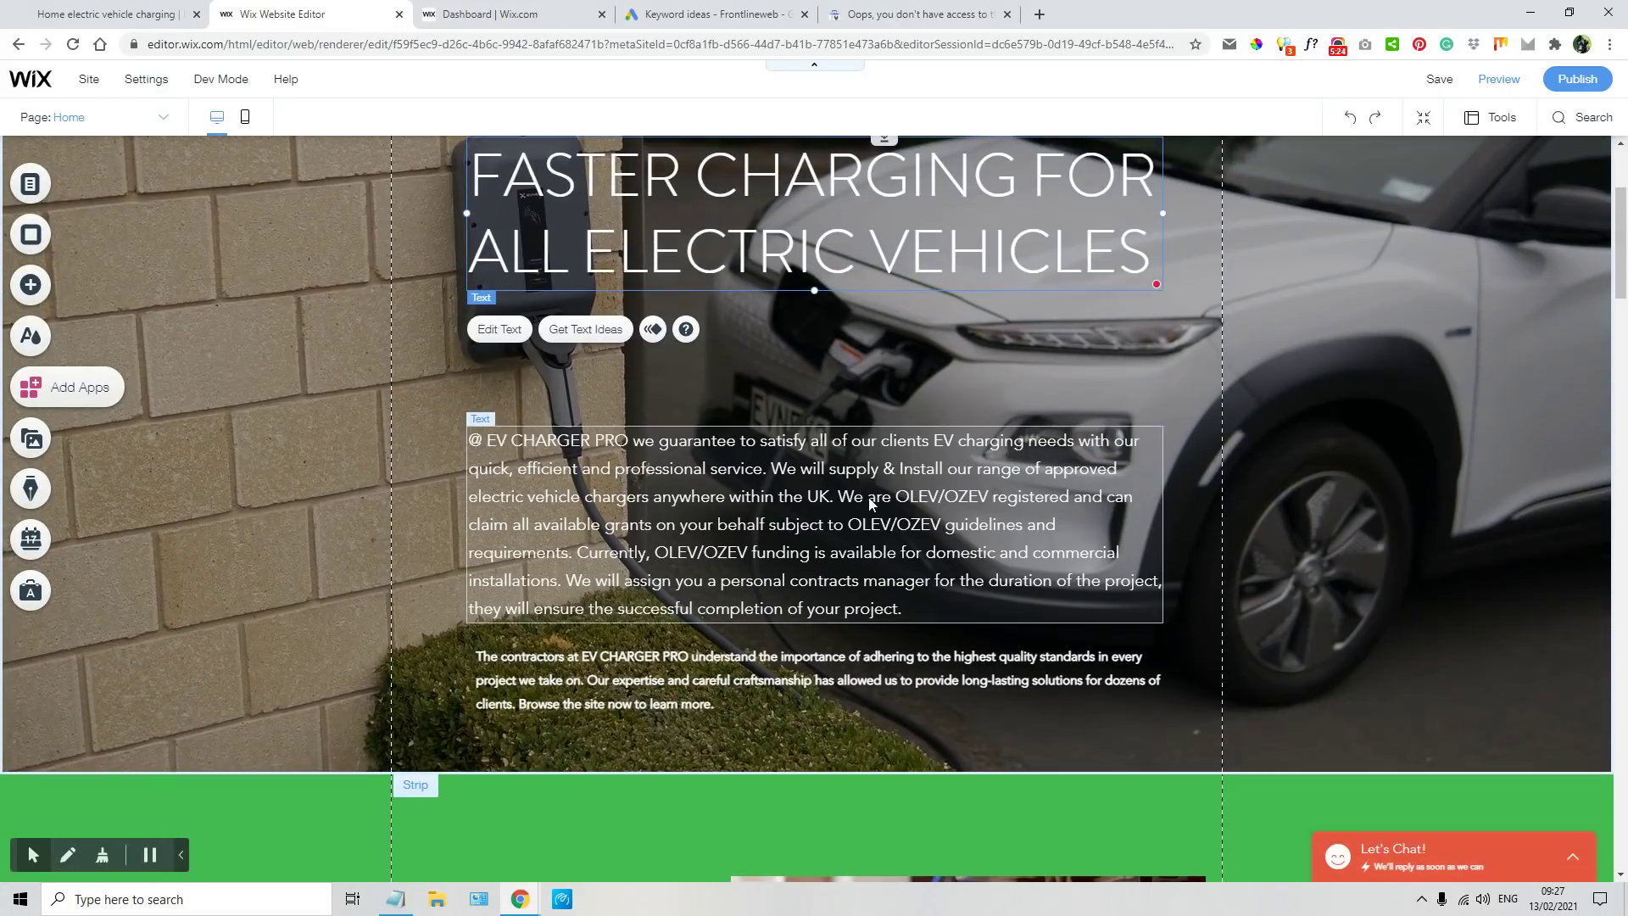
drag(871, 504, 866, 426)
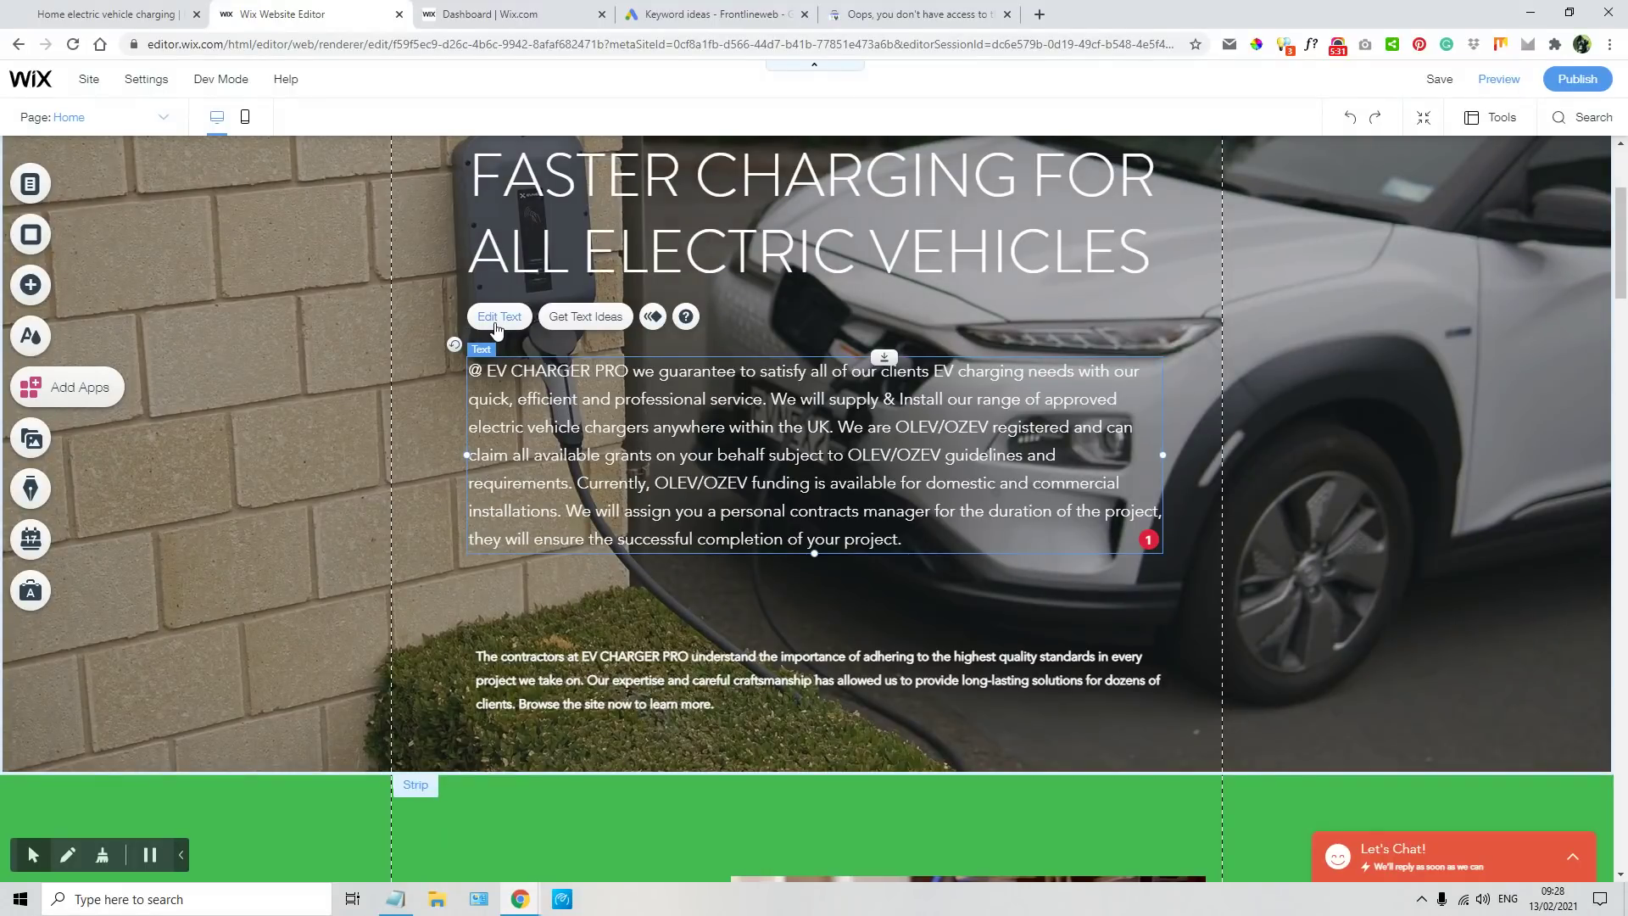
double_click(481, 371)
click(482, 371)
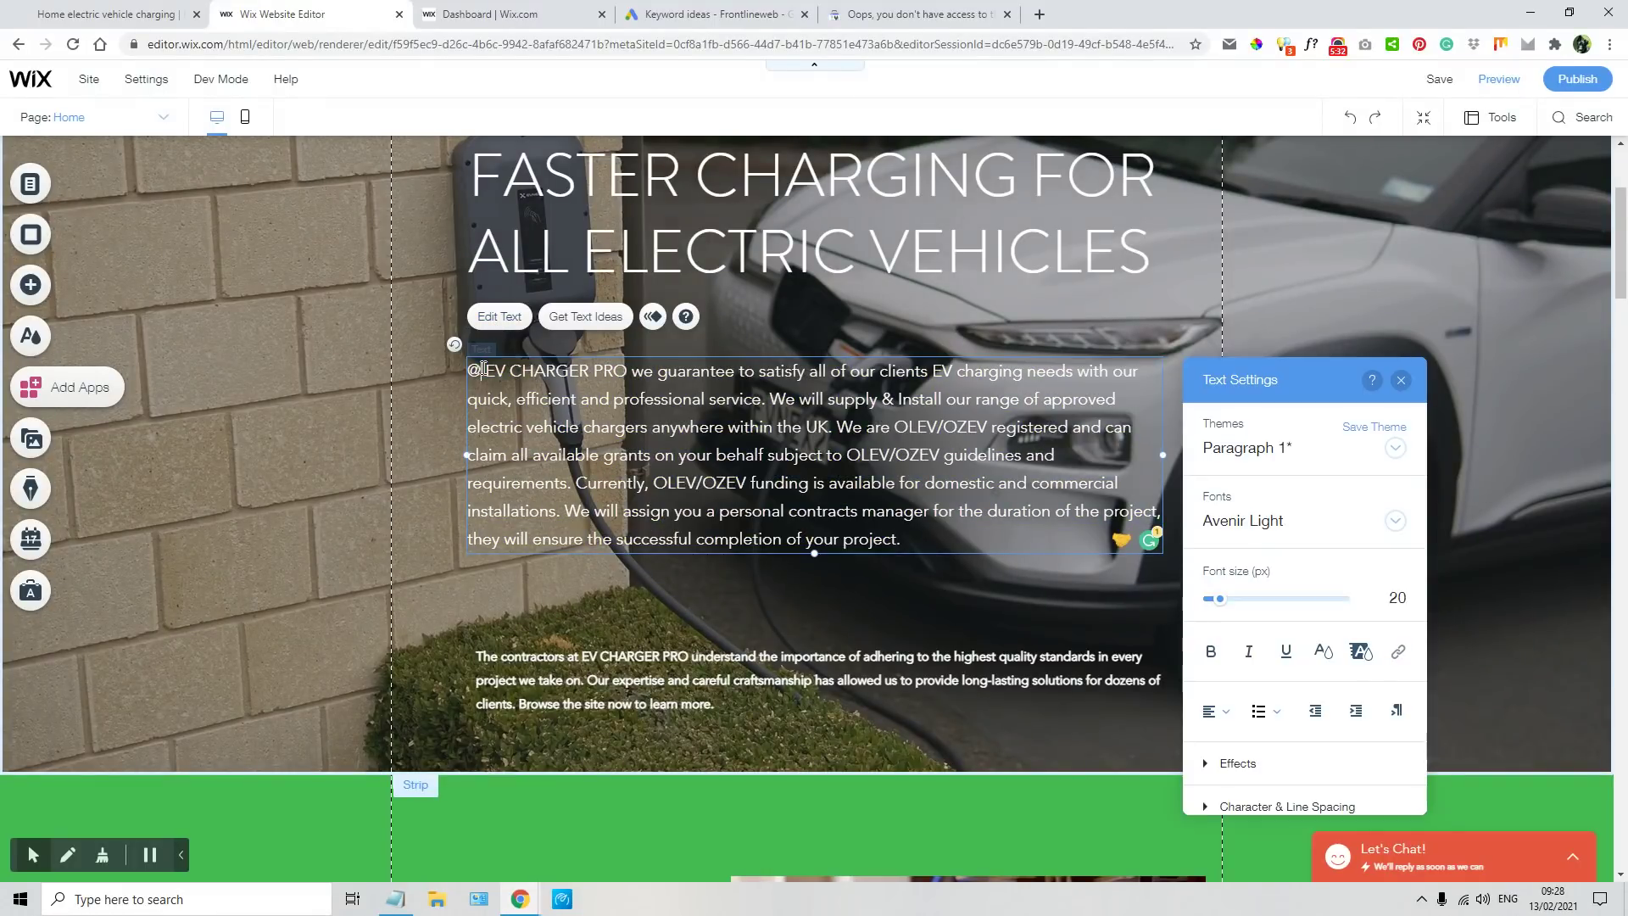
key(BackSpace)
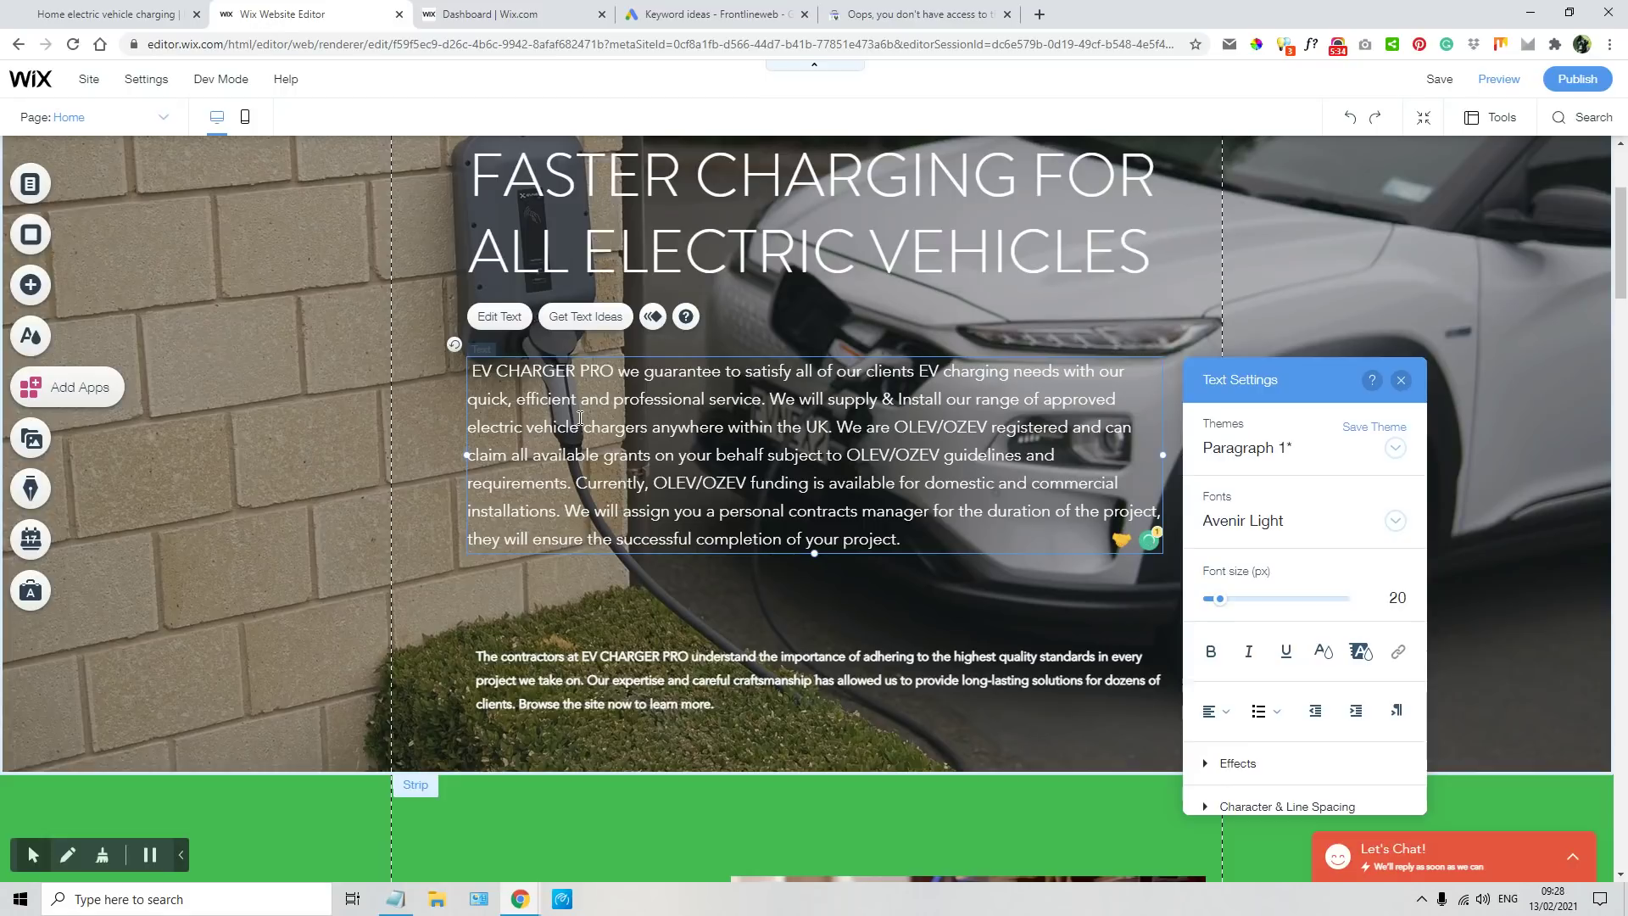
key(Delete)
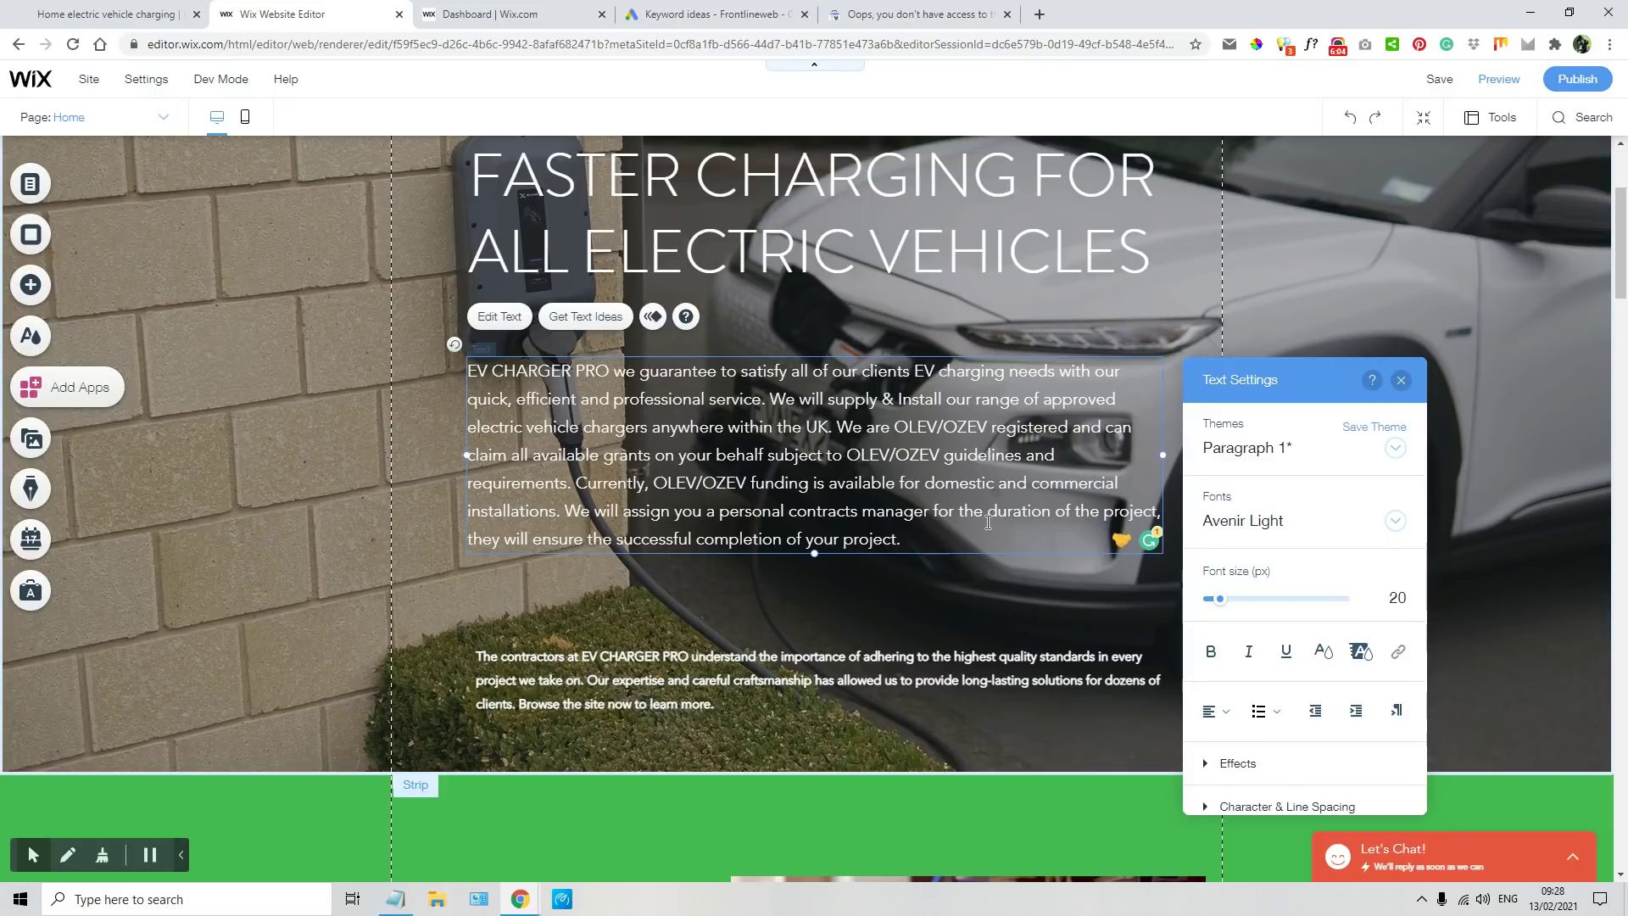
- Check which SEO heading tag is assigned to the introductory paragraph
scroll(1349, 628, down, 3)
click(1331, 657)
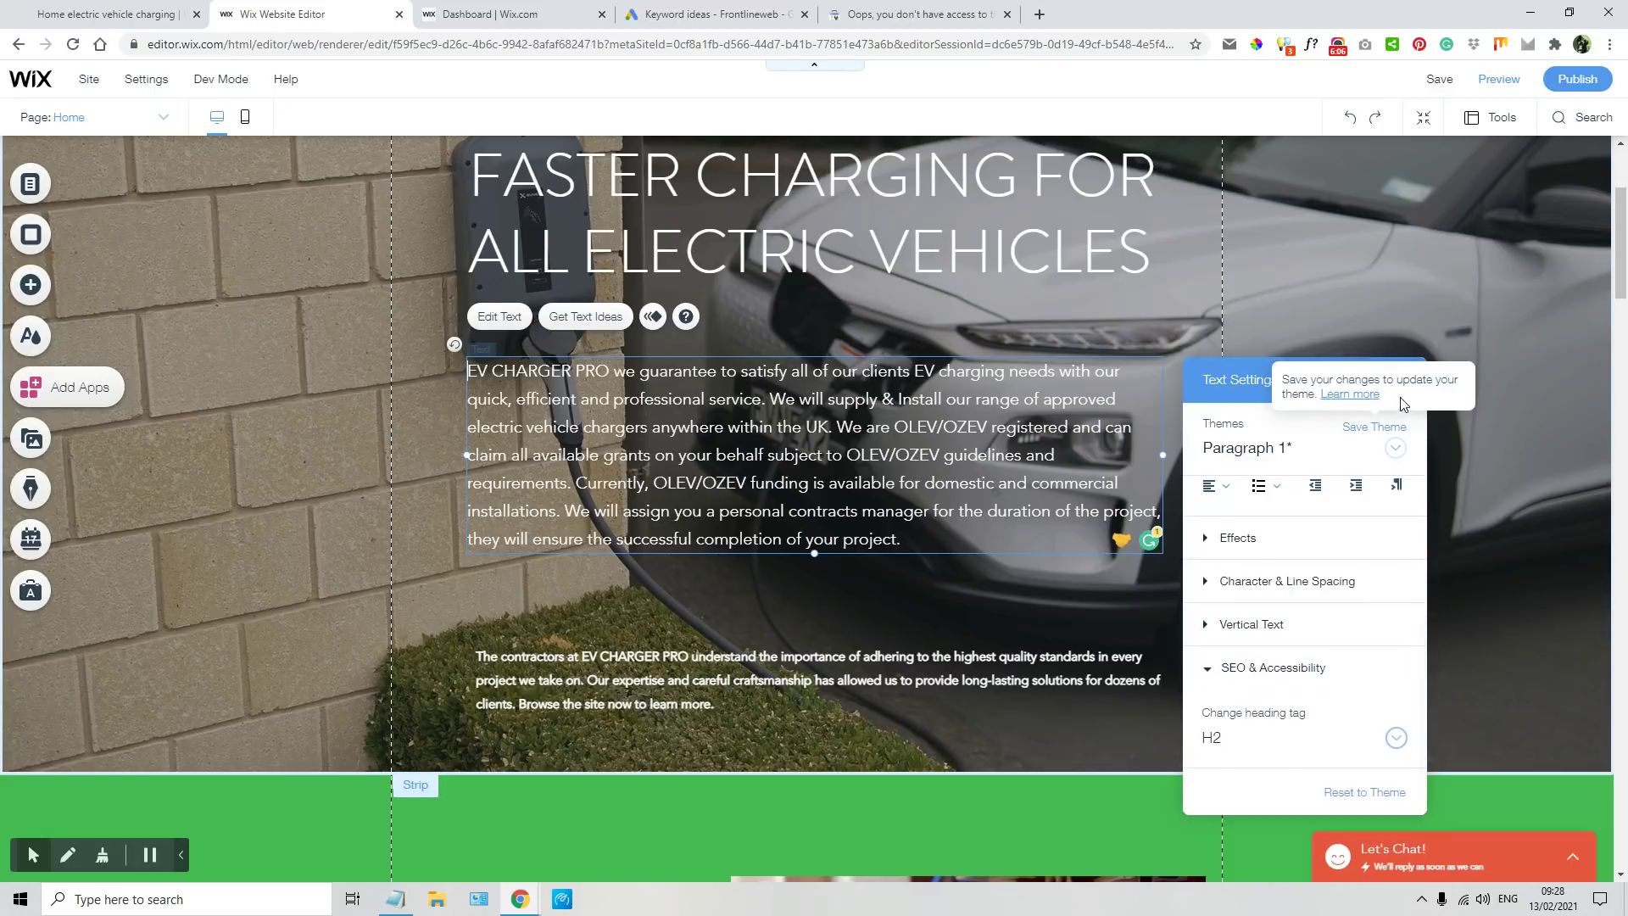
click(1401, 380)
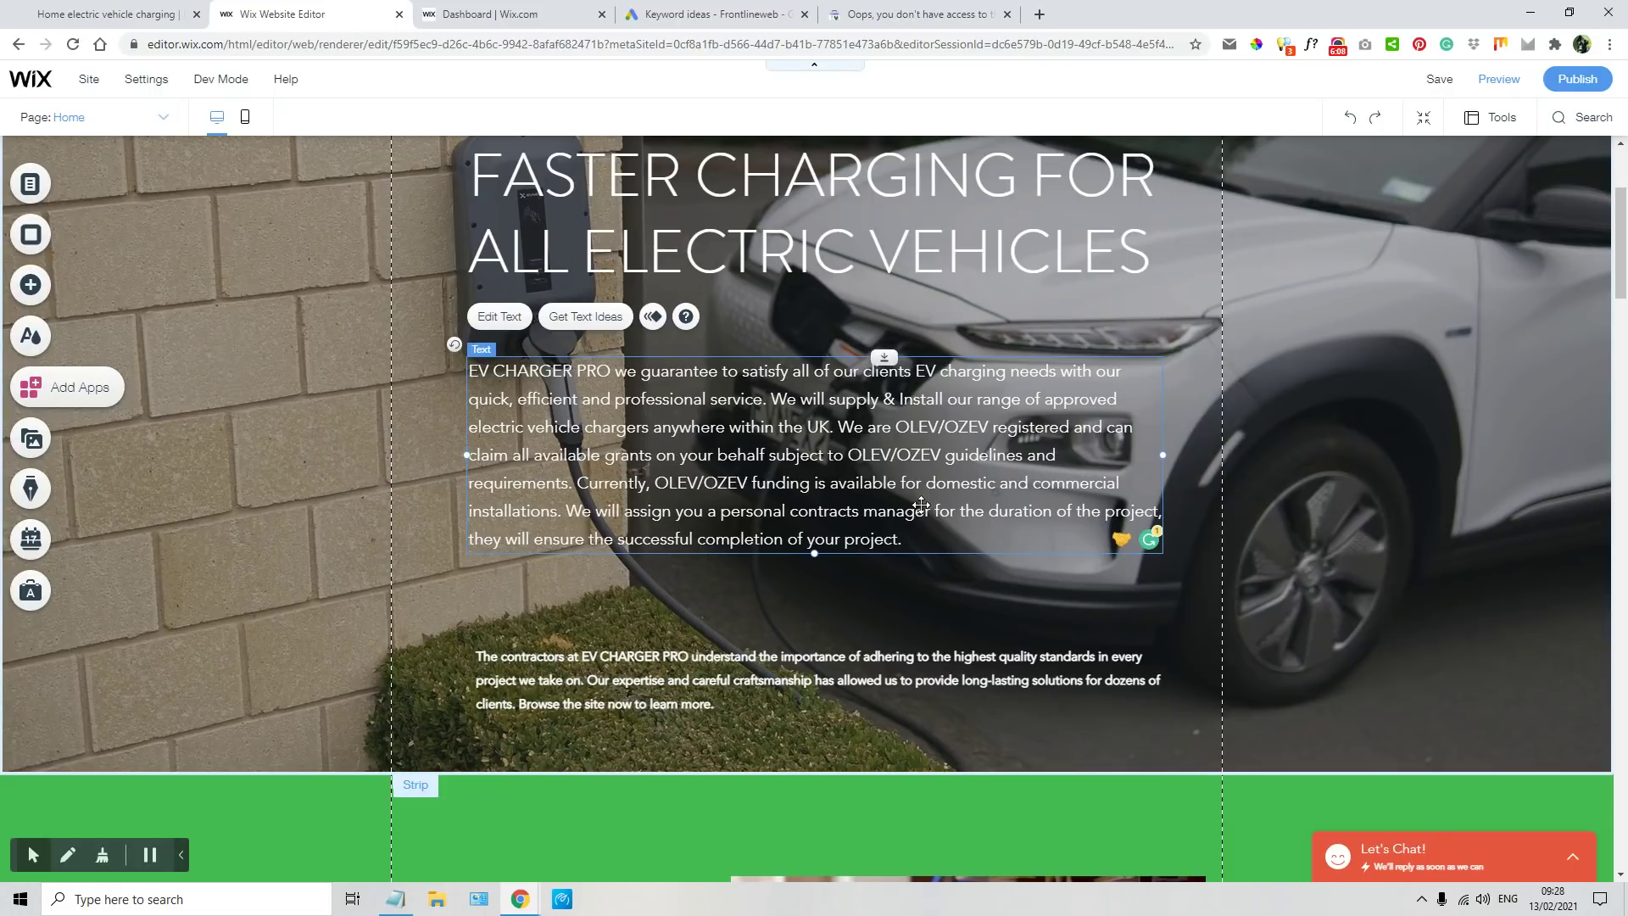
- Shift the paragraph about the contractors up into line with the introductory text and set its heading tag to H3
scroll(813, 550, down, 2)
drag(800, 492, 801, 481)
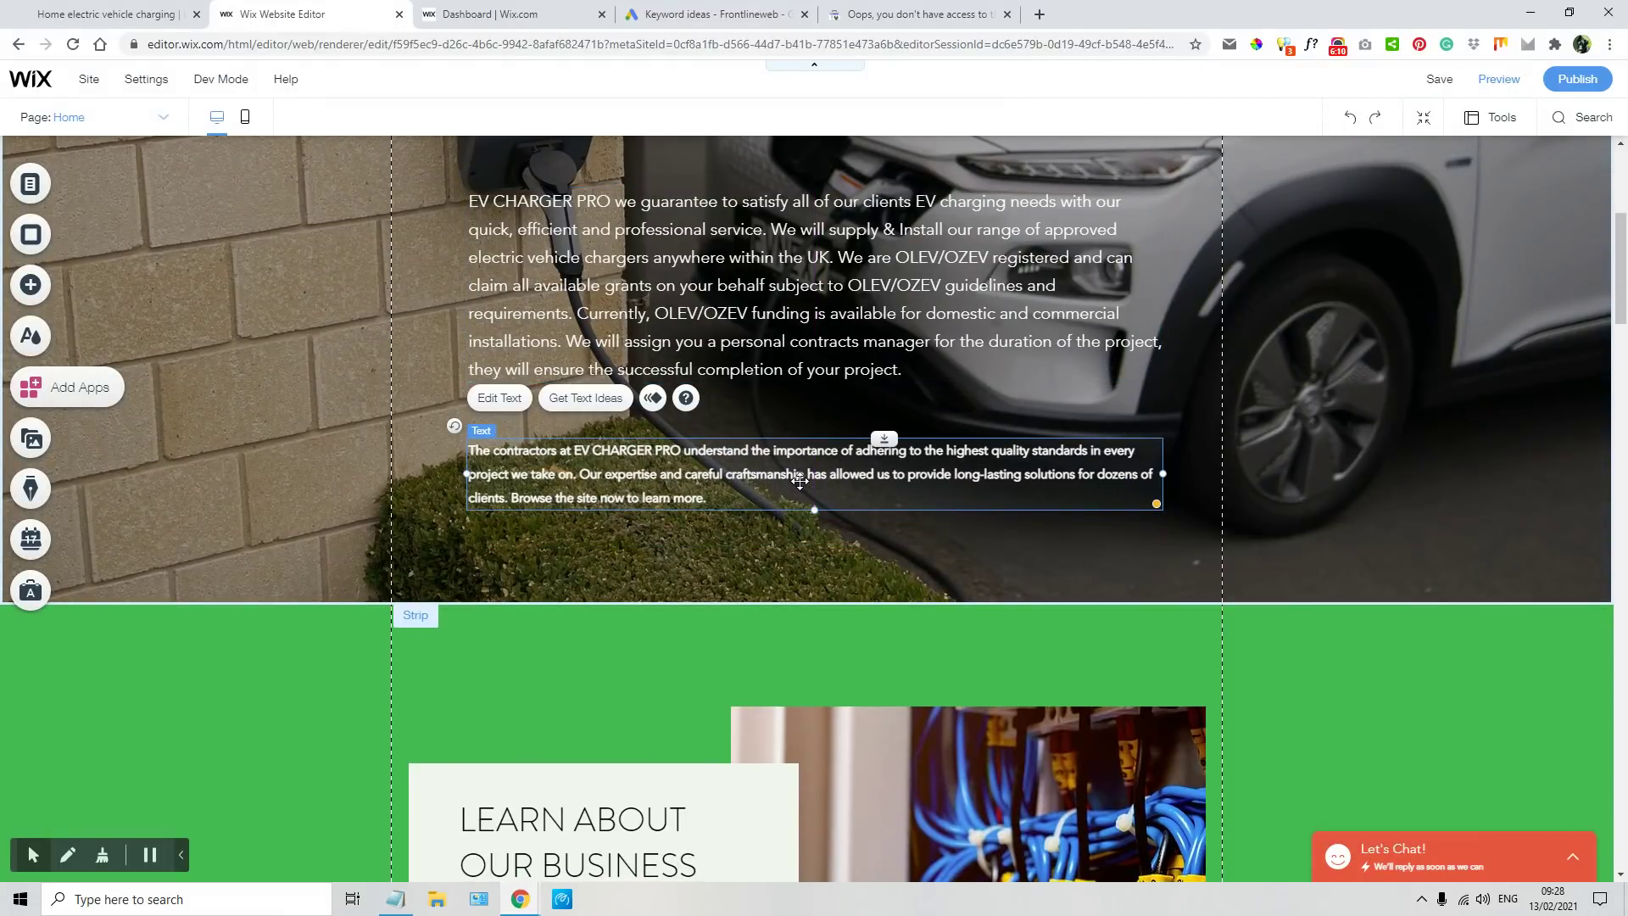
click(507, 401)
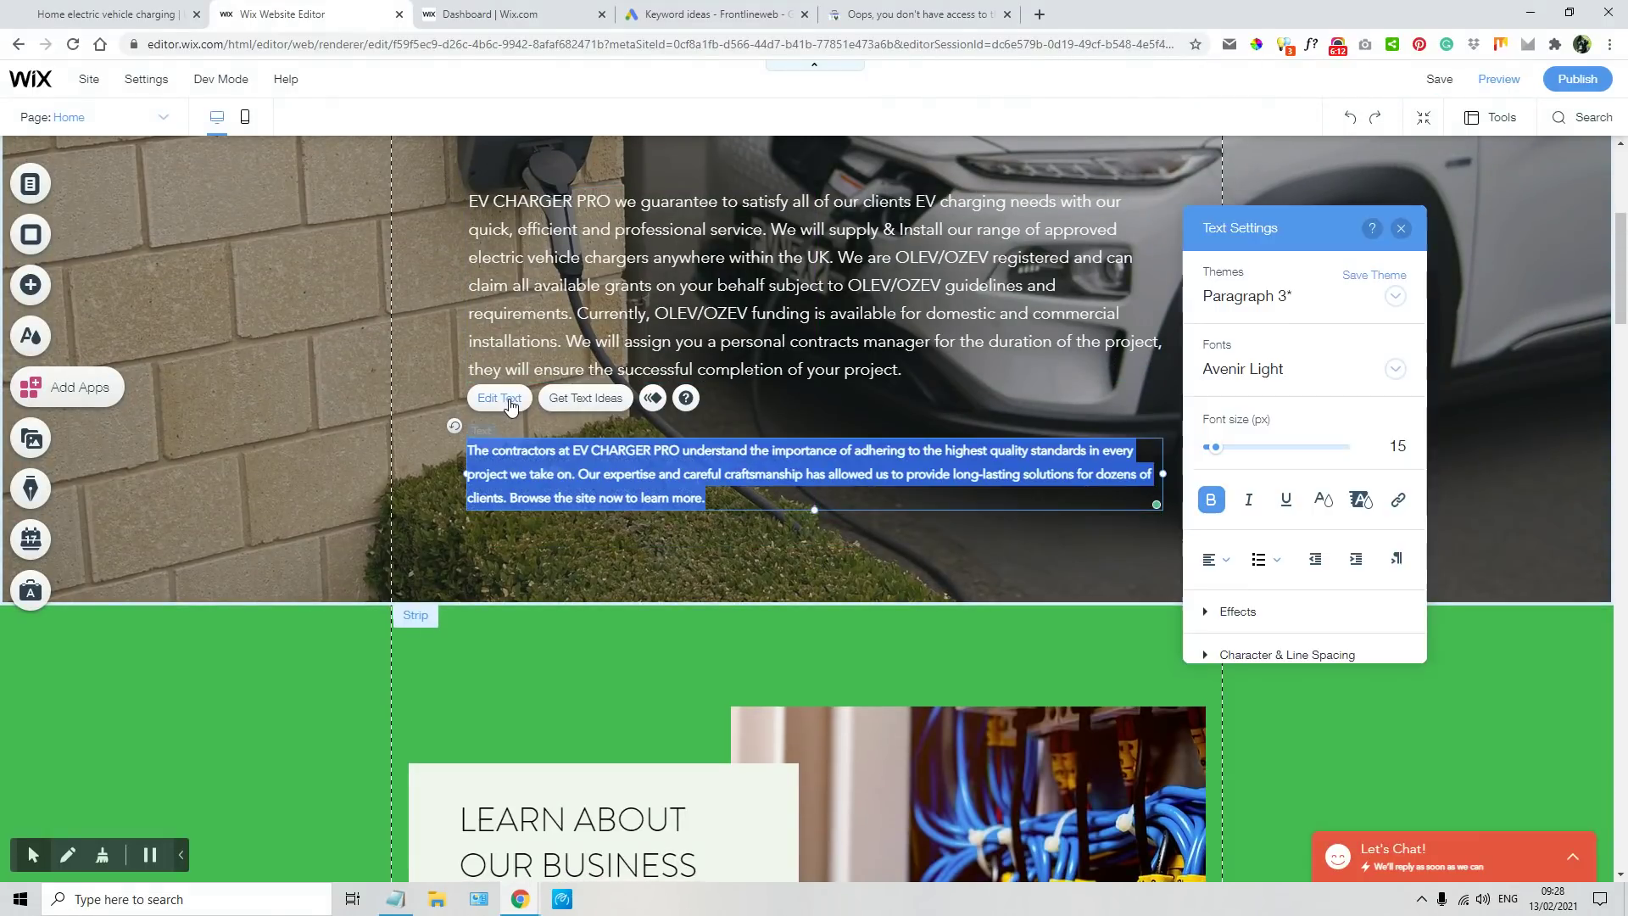
scroll(1359, 592, down, 3)
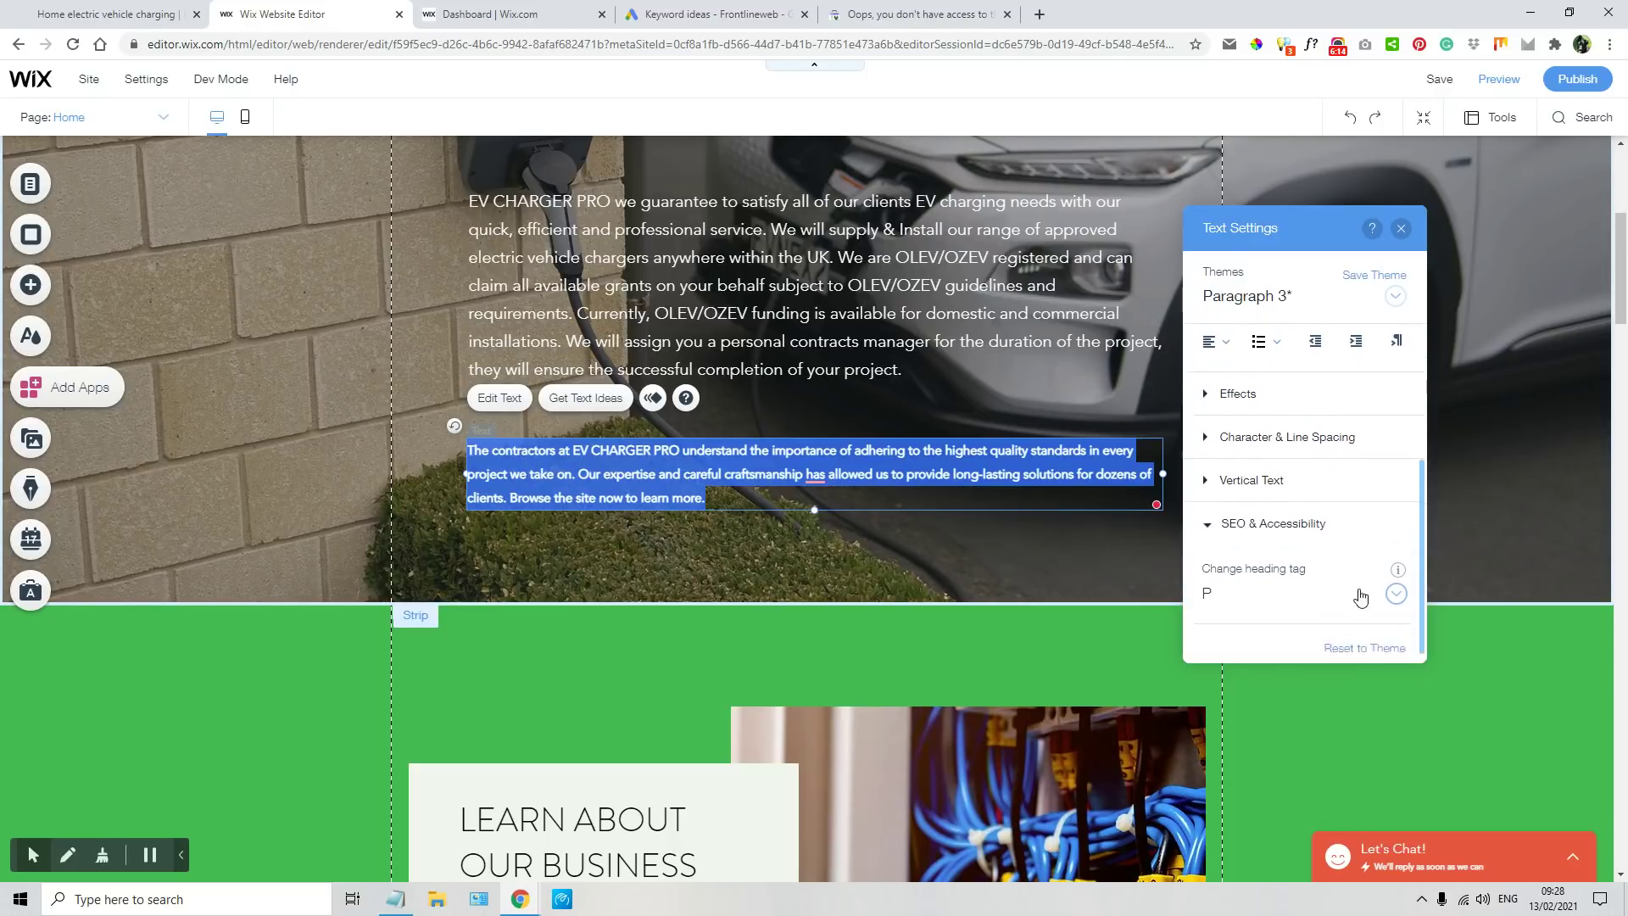
click(1395, 589)
click(1223, 465)
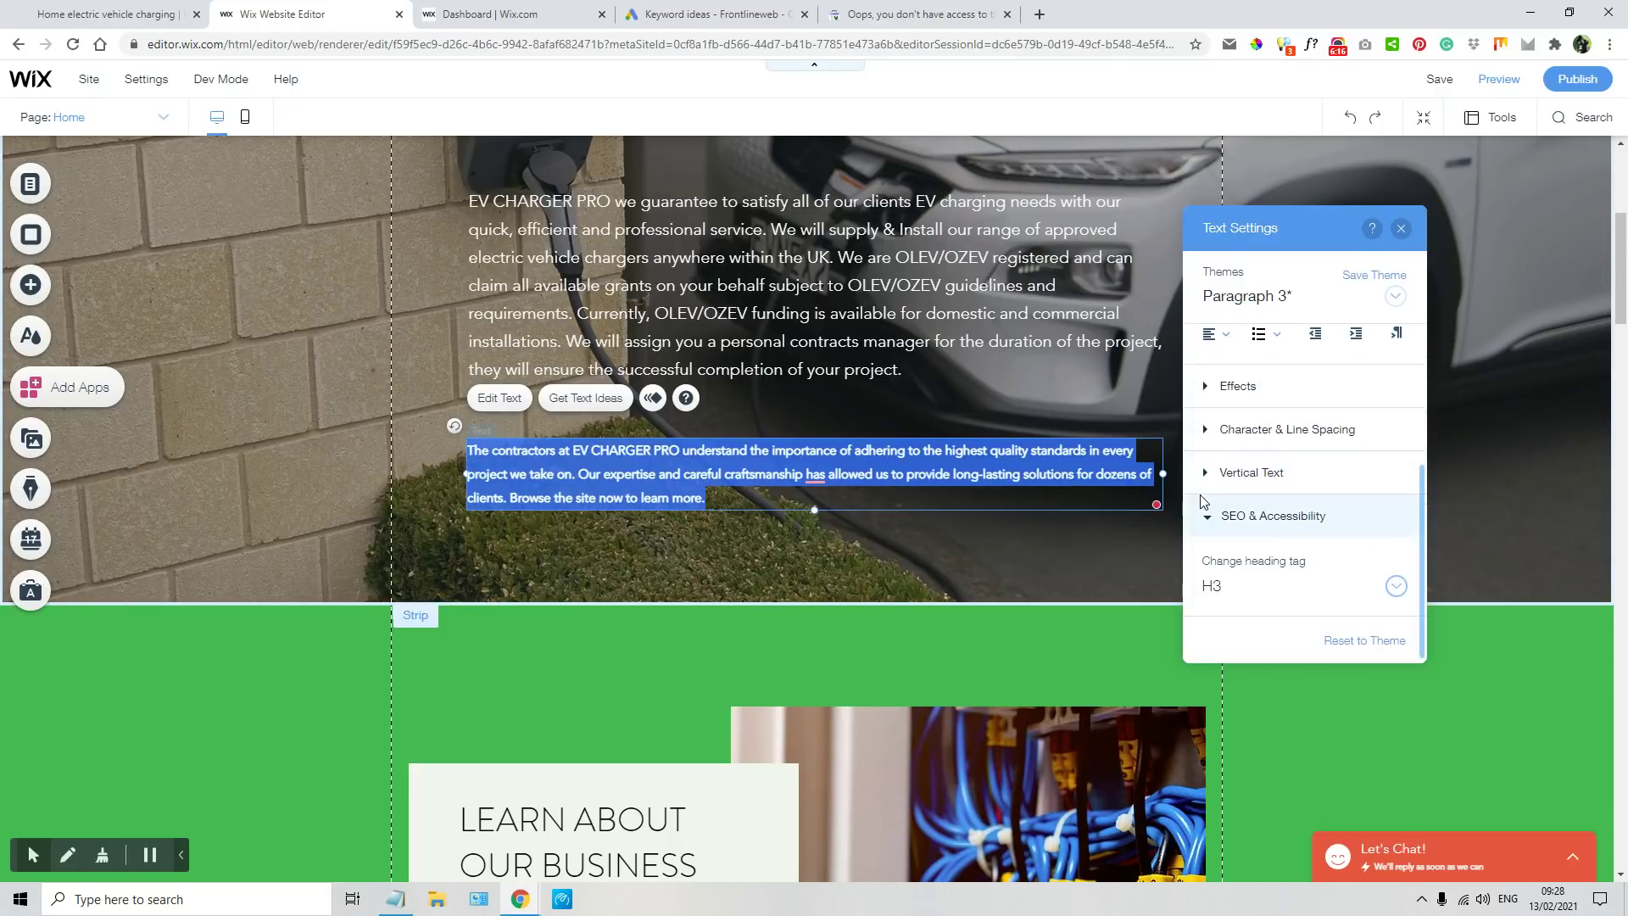
click(1401, 228)
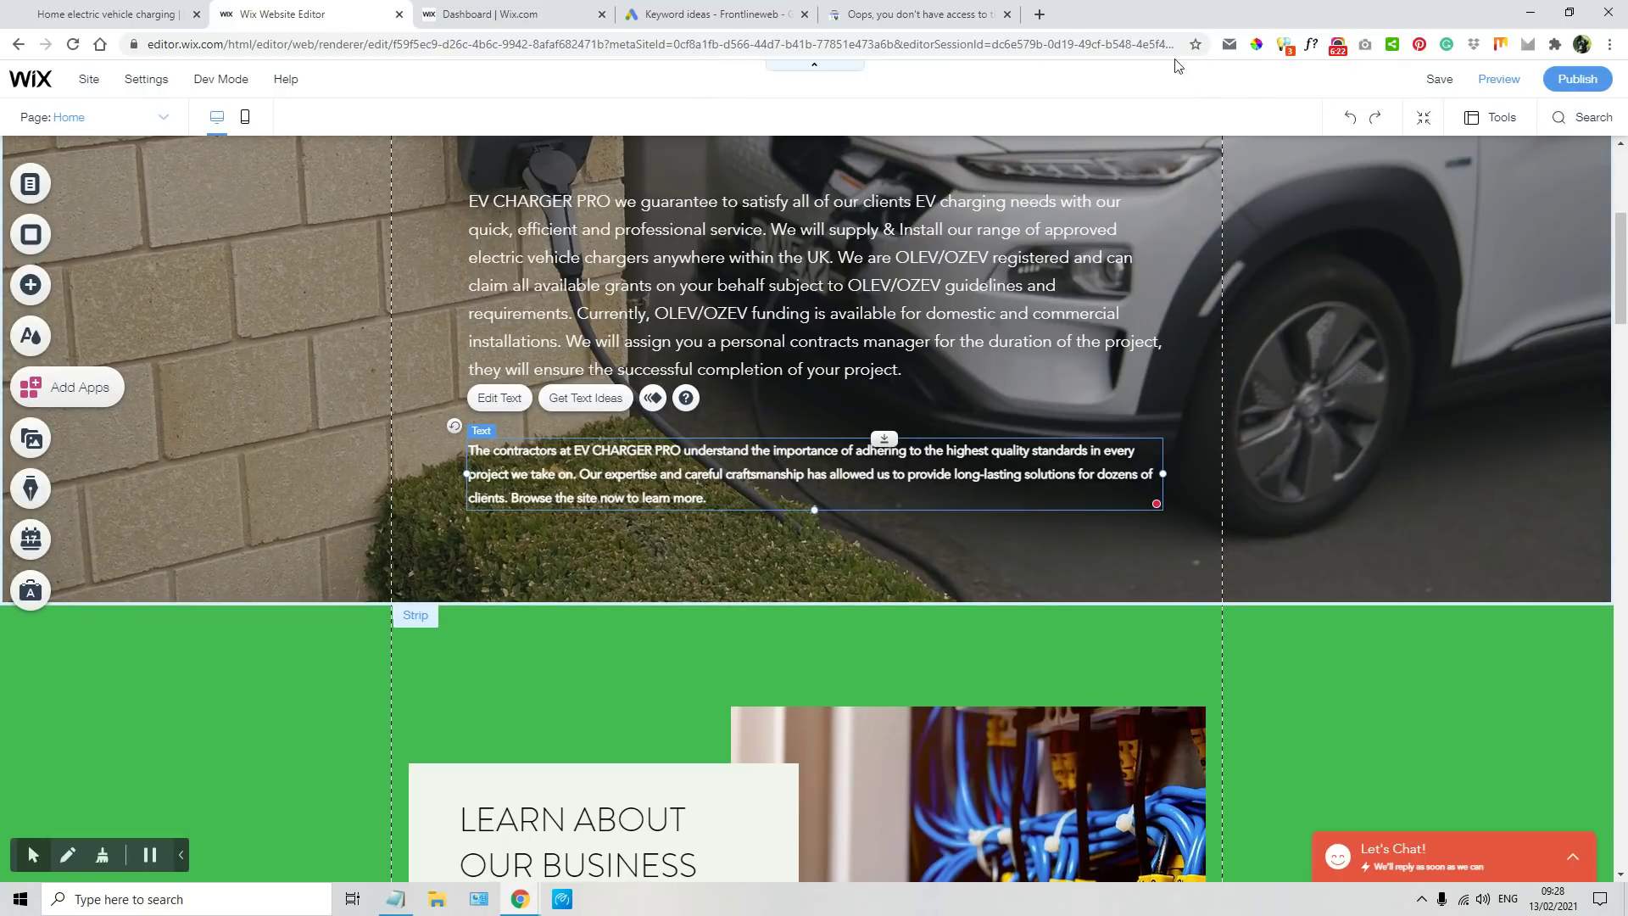
- Review the page's upper text blocks and check the SEO heading tag of "LEARN ABOUT OUR BUSINESS"
scroll(685, 225, up, 5)
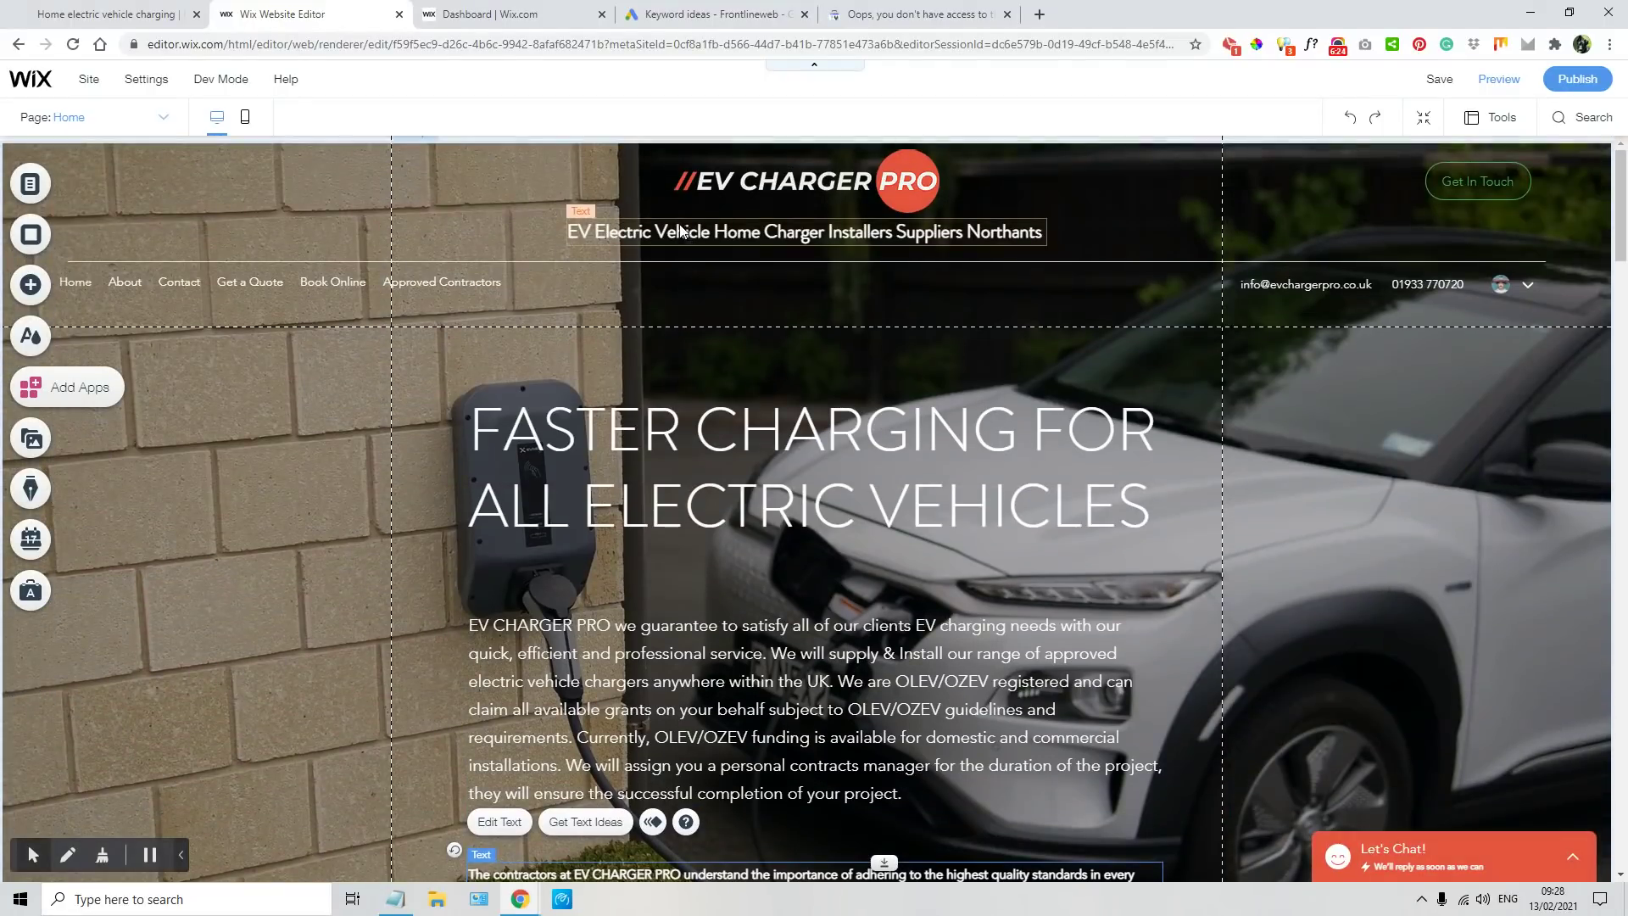
scroll(816, 254, down, 3)
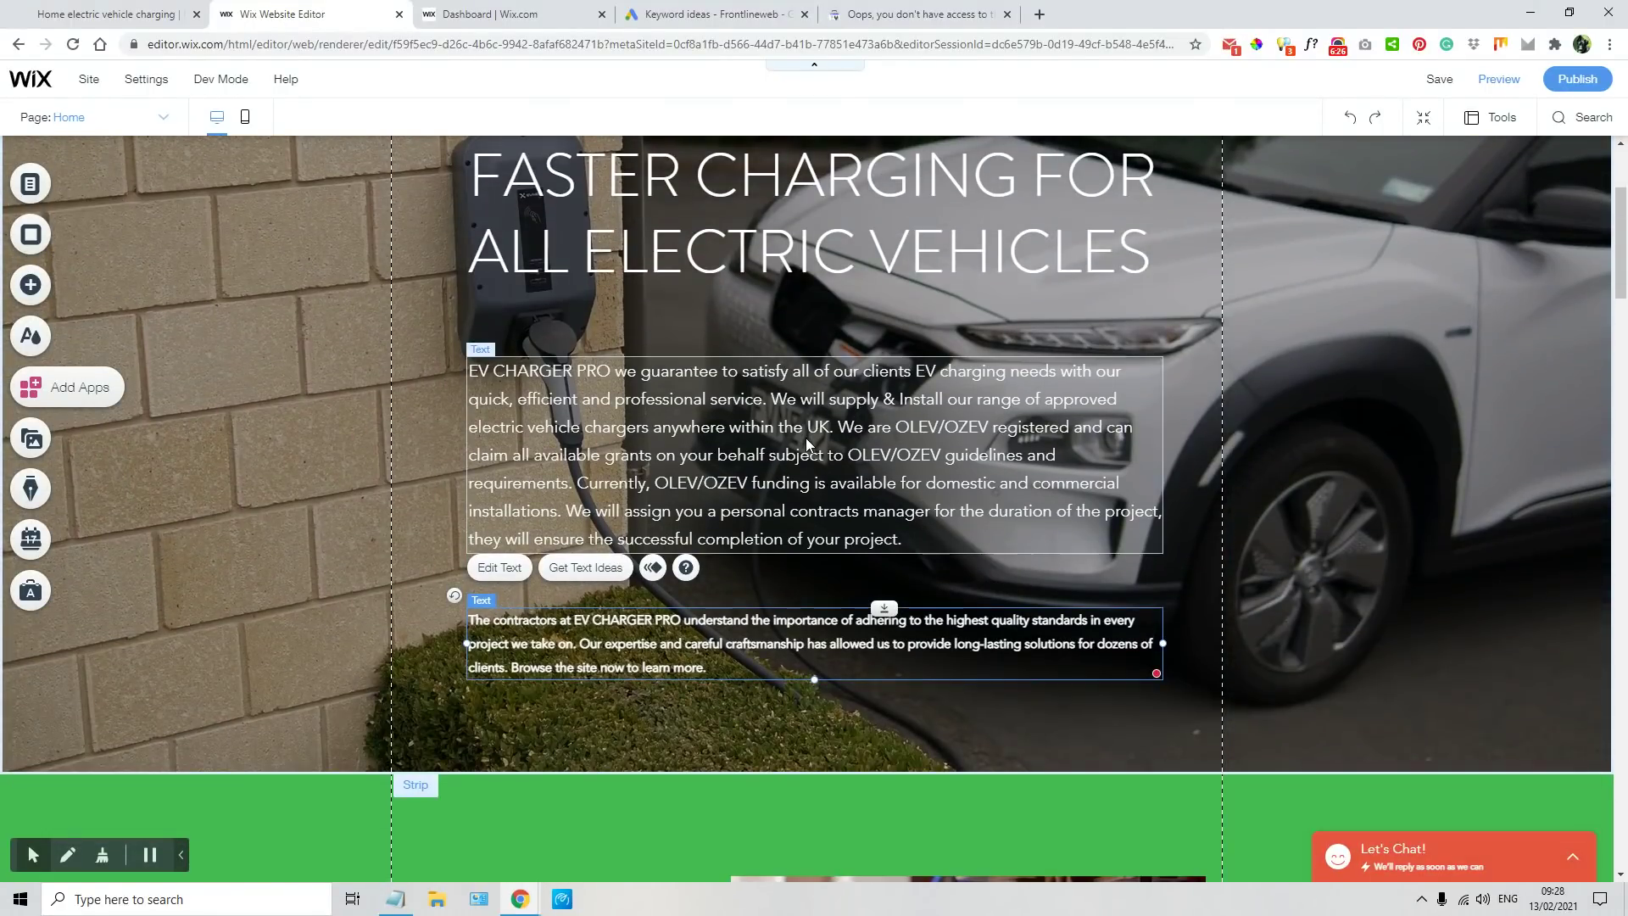
scroll(755, 399, down, 3)
scroll(852, 397, down, 4)
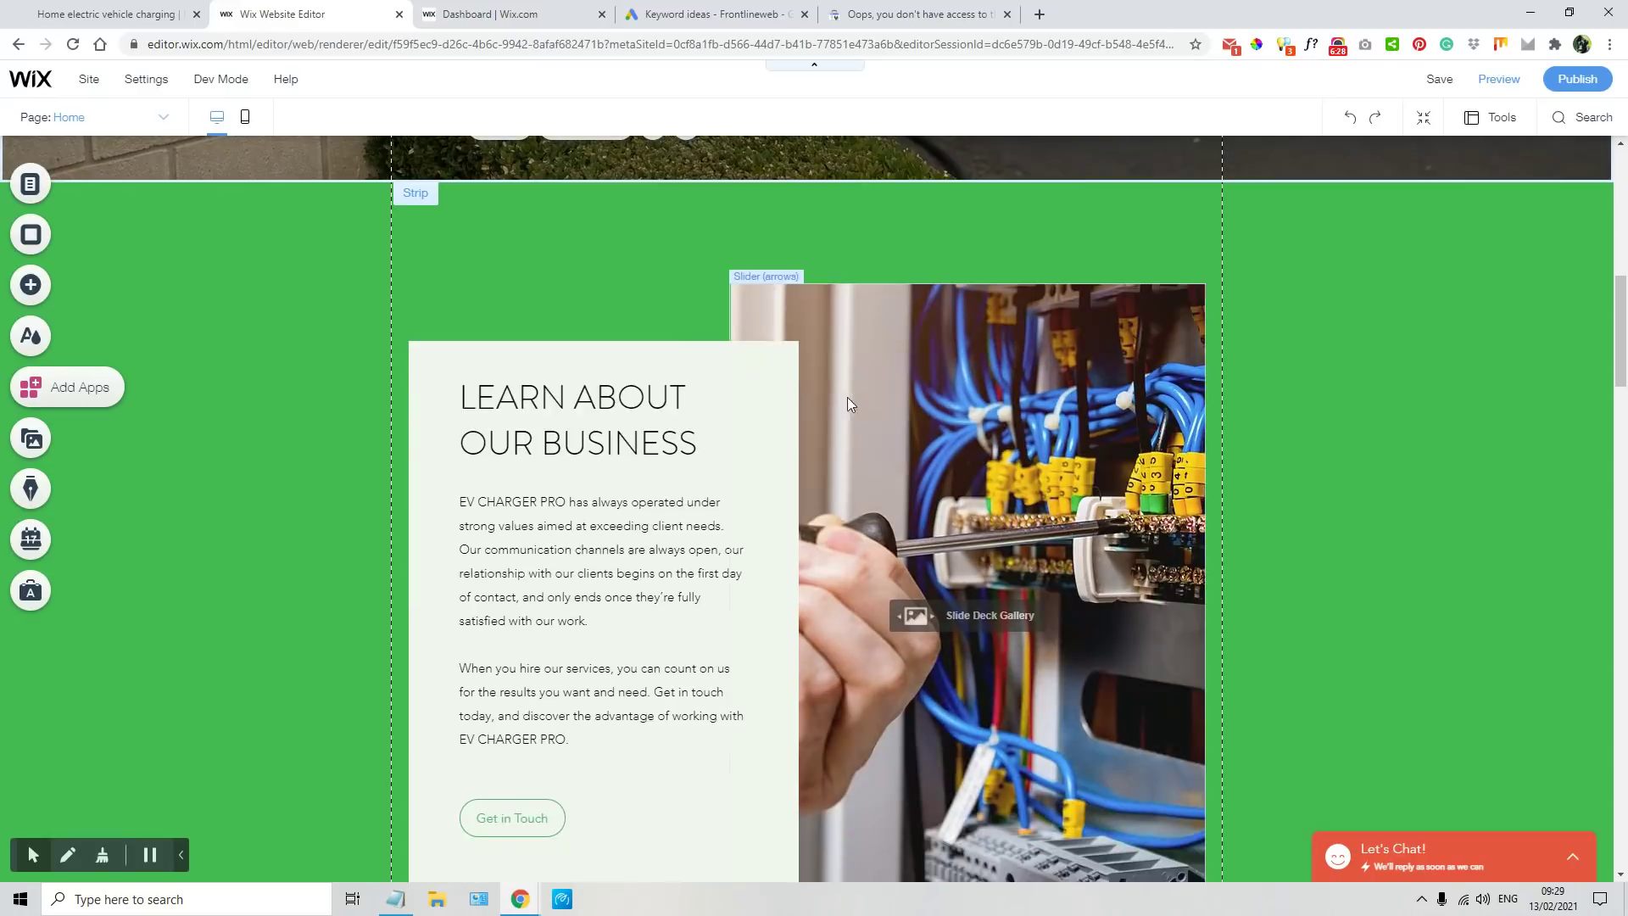
click(641, 411)
click(586, 394)
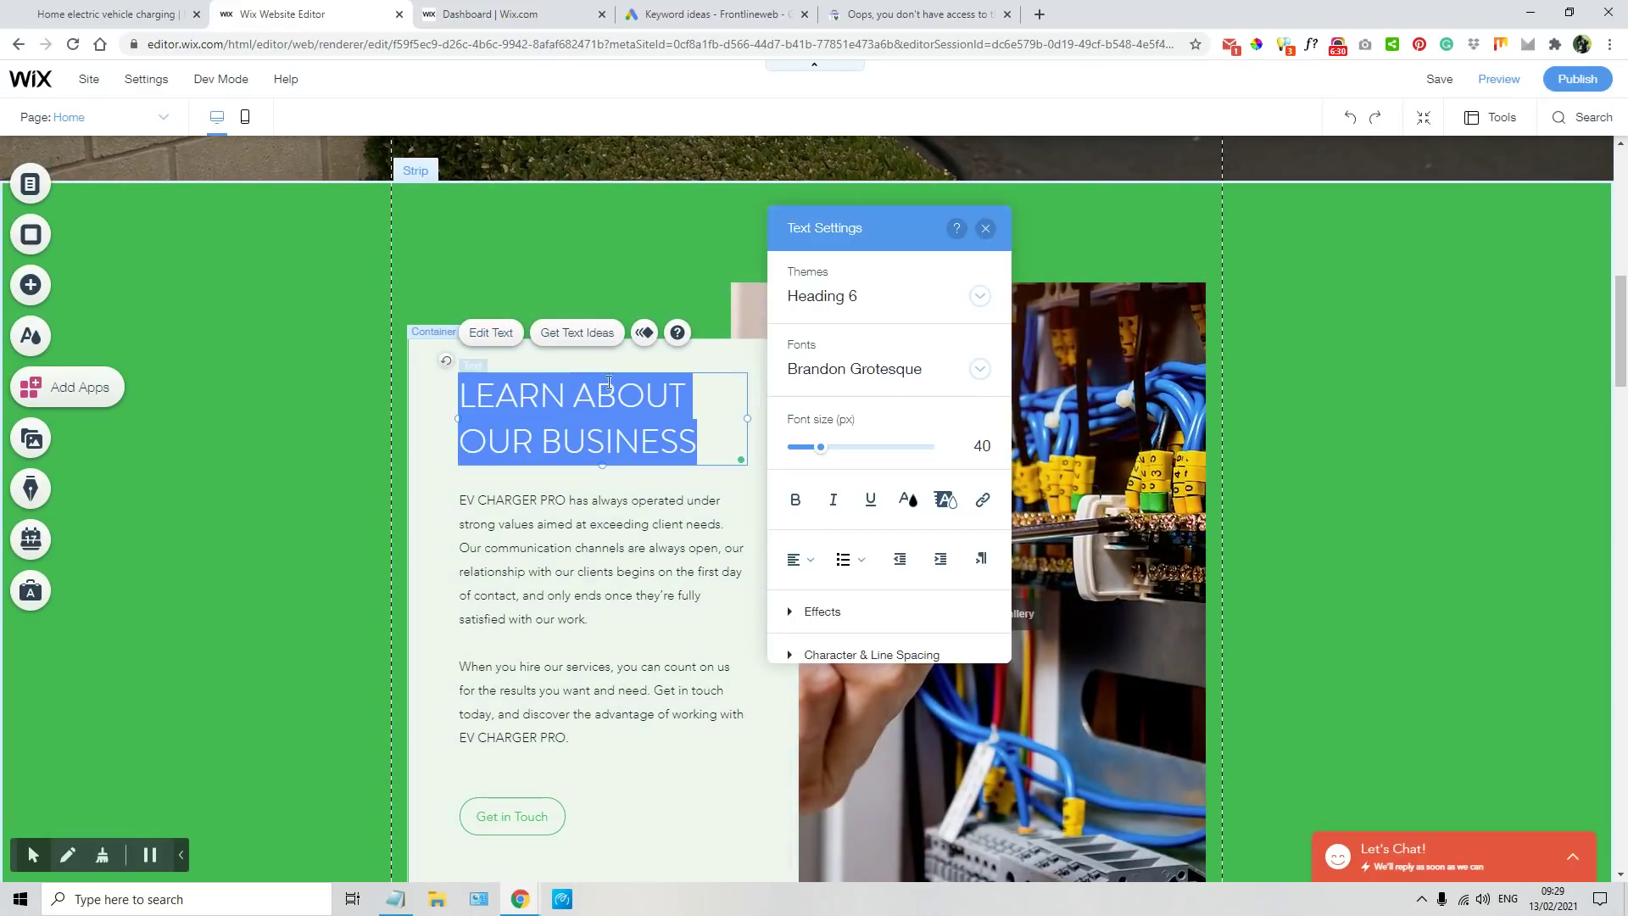
scroll(972, 479, down, 3)
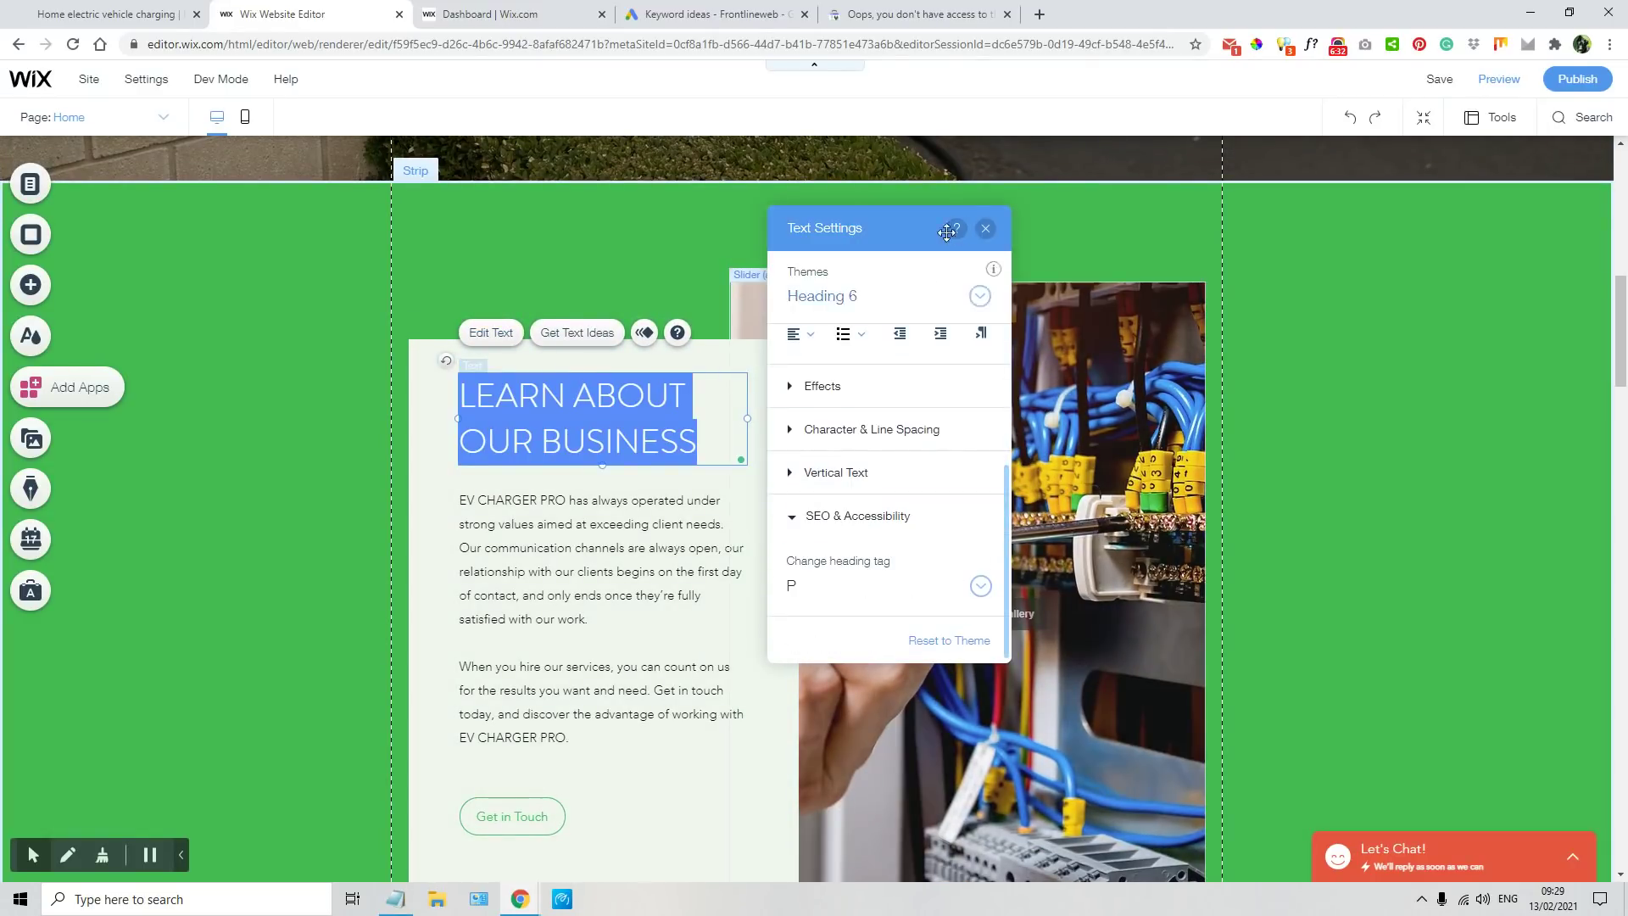
click(986, 229)
- Set the heading tag of the paragraph below "LEARN ABOUT OUR BUSINESS" to H4
scroll(763, 421, down, 2)
click(493, 321)
double_click(493, 319)
scroll(883, 520, down, 3)
click(930, 700)
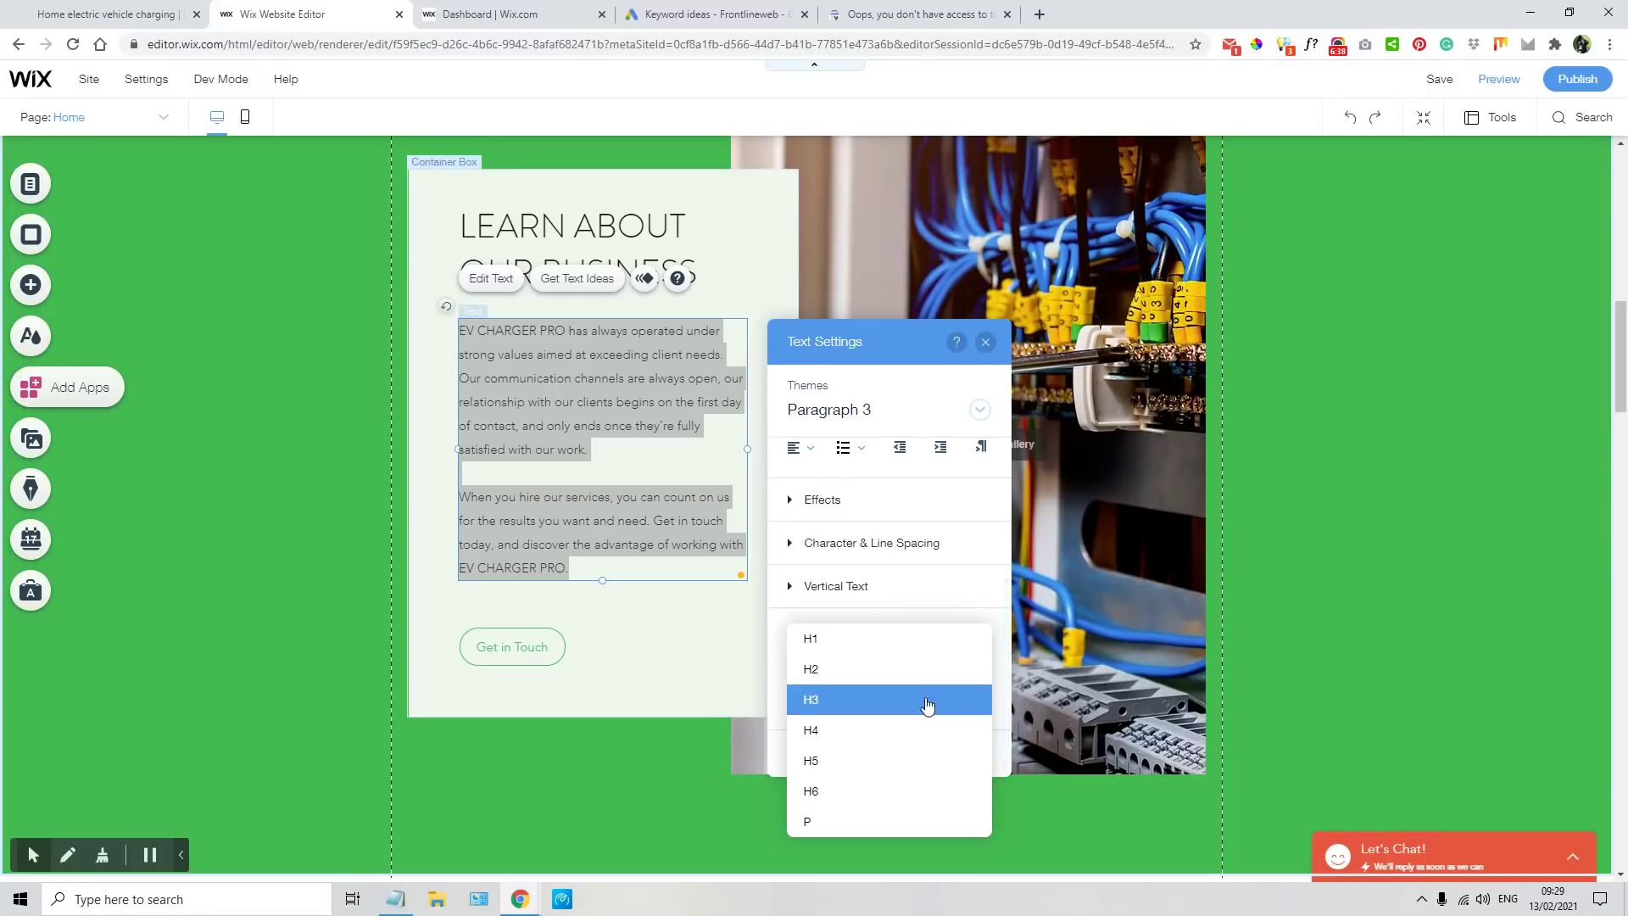
click(862, 730)
click(985, 342)
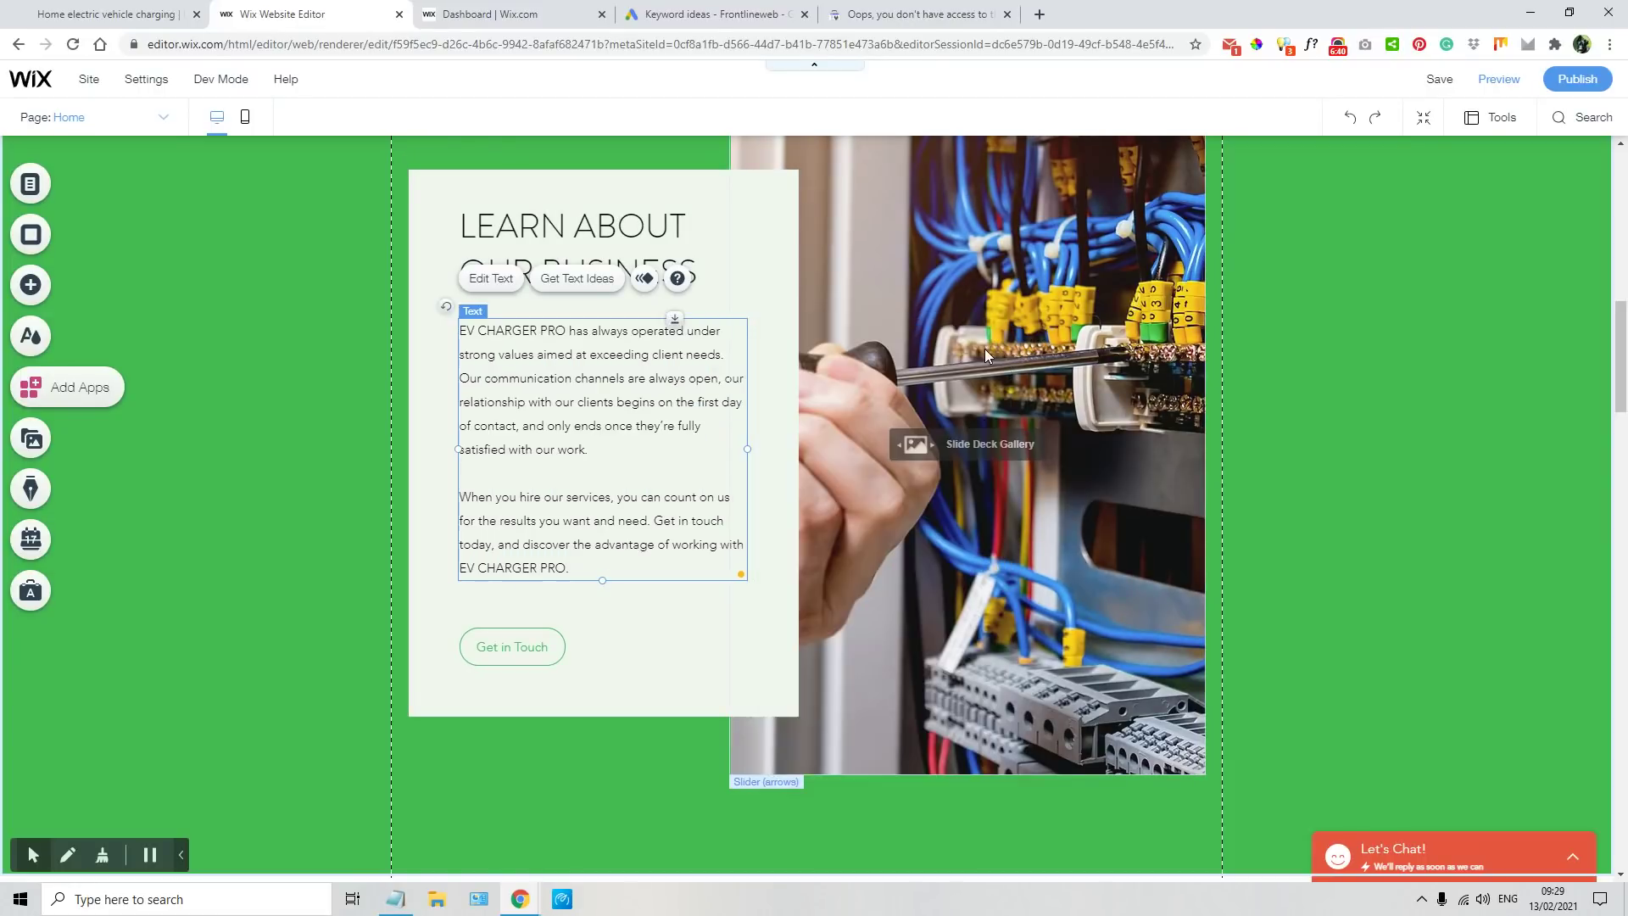
- Check the SEO heading tag of the "CONTACT" title near the end of the homepage
scroll(669, 395, down, 15)
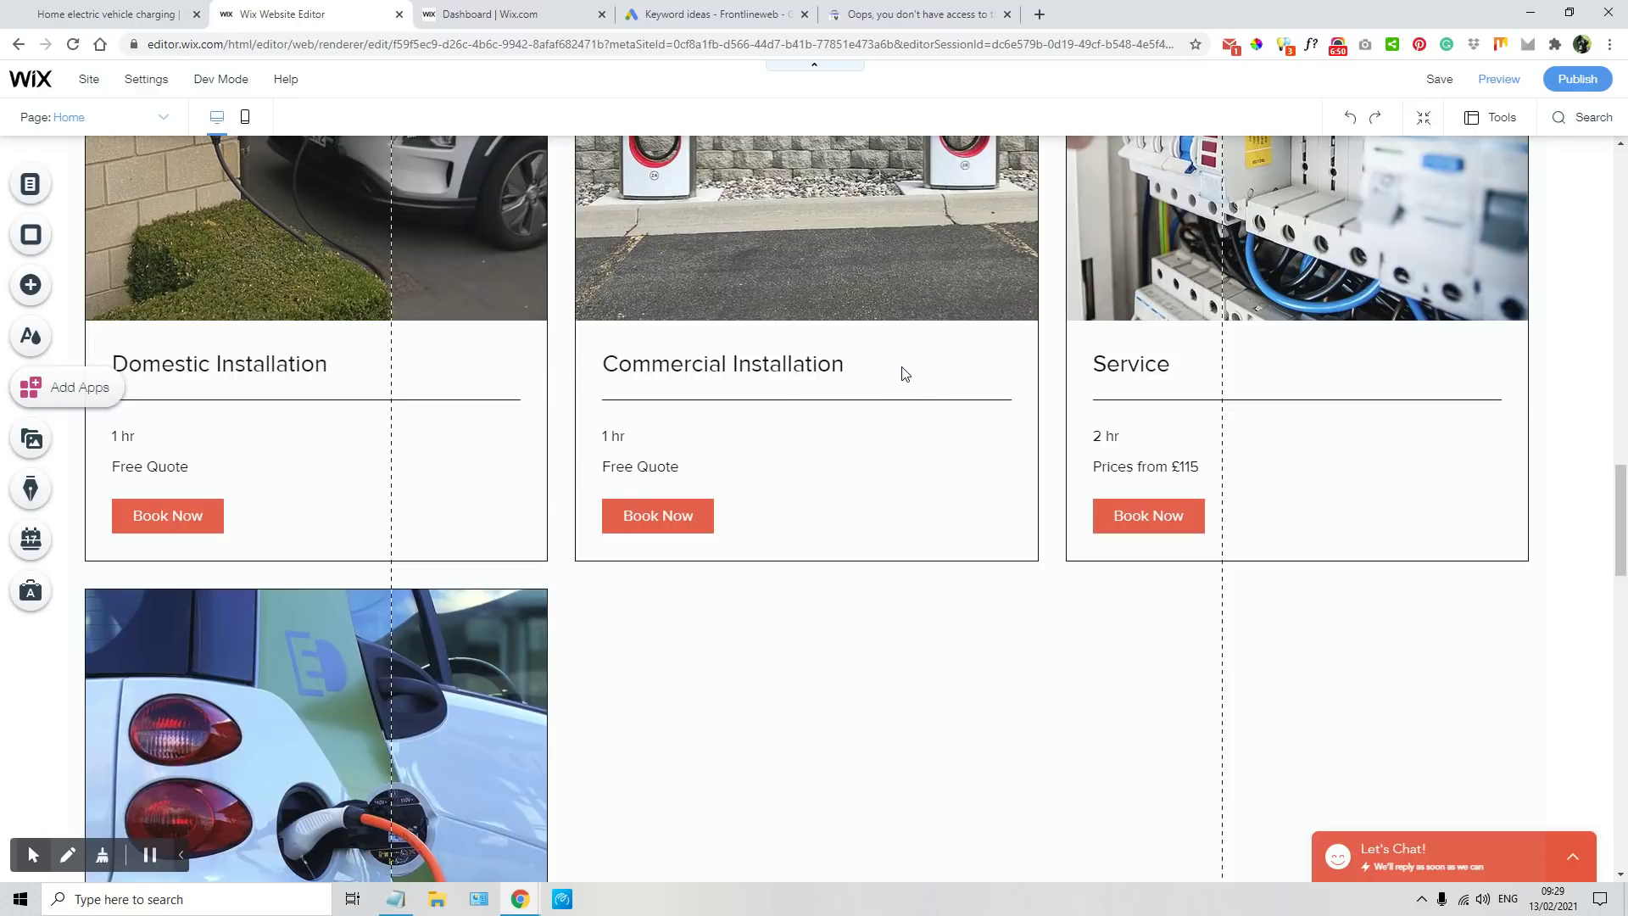
scroll(905, 374, down, 10)
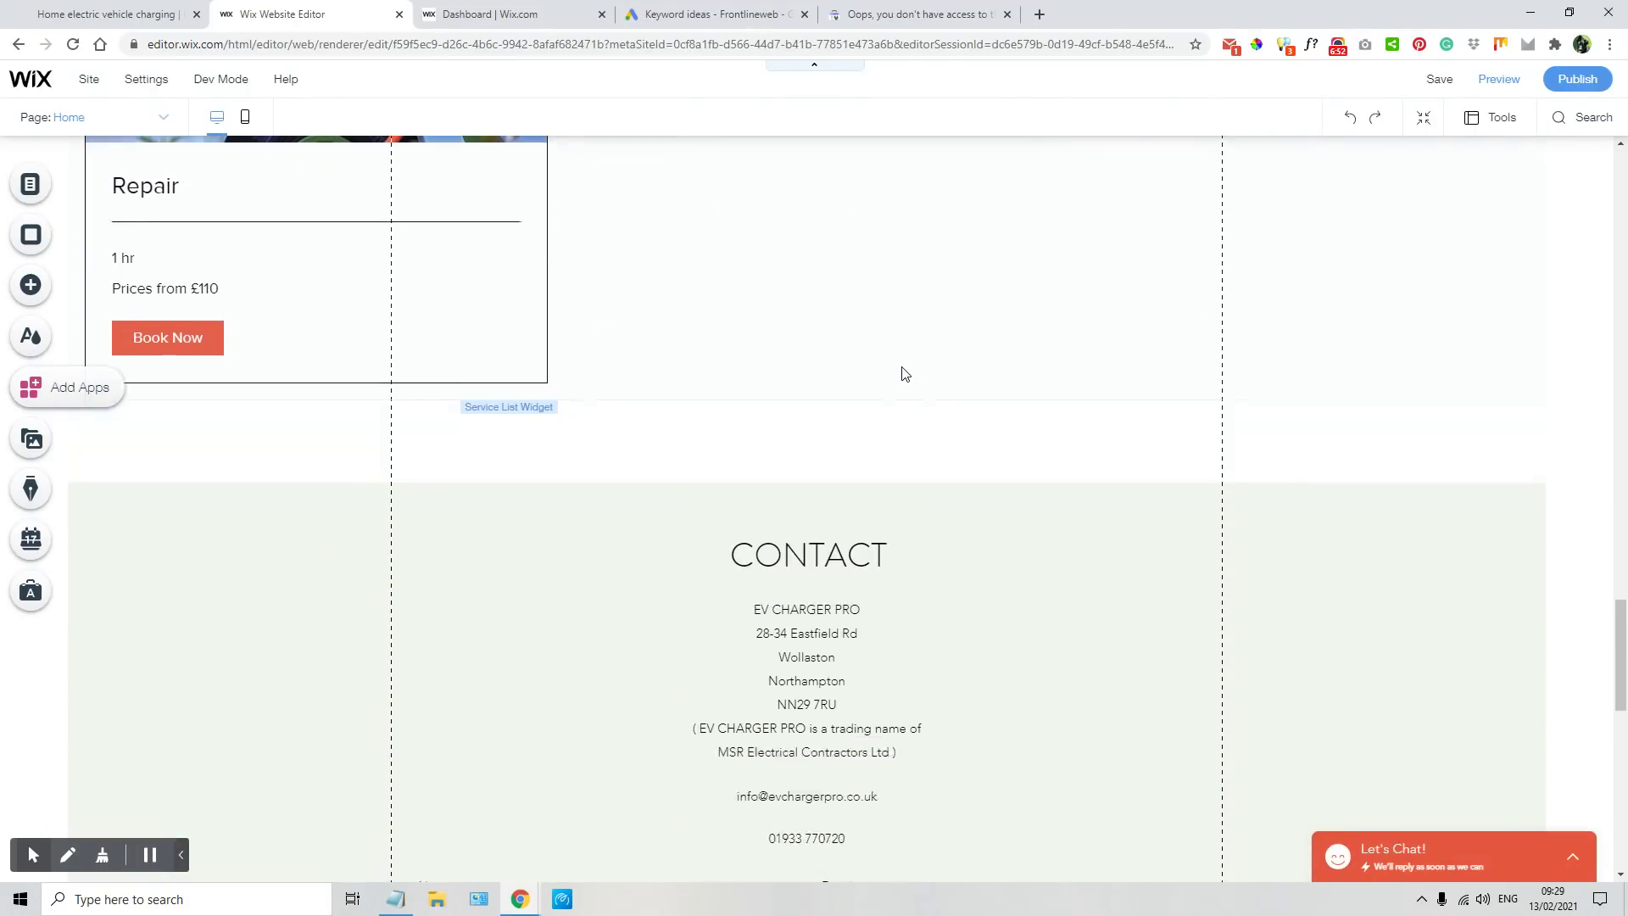
scroll(905, 373, down, 1)
click(878, 429)
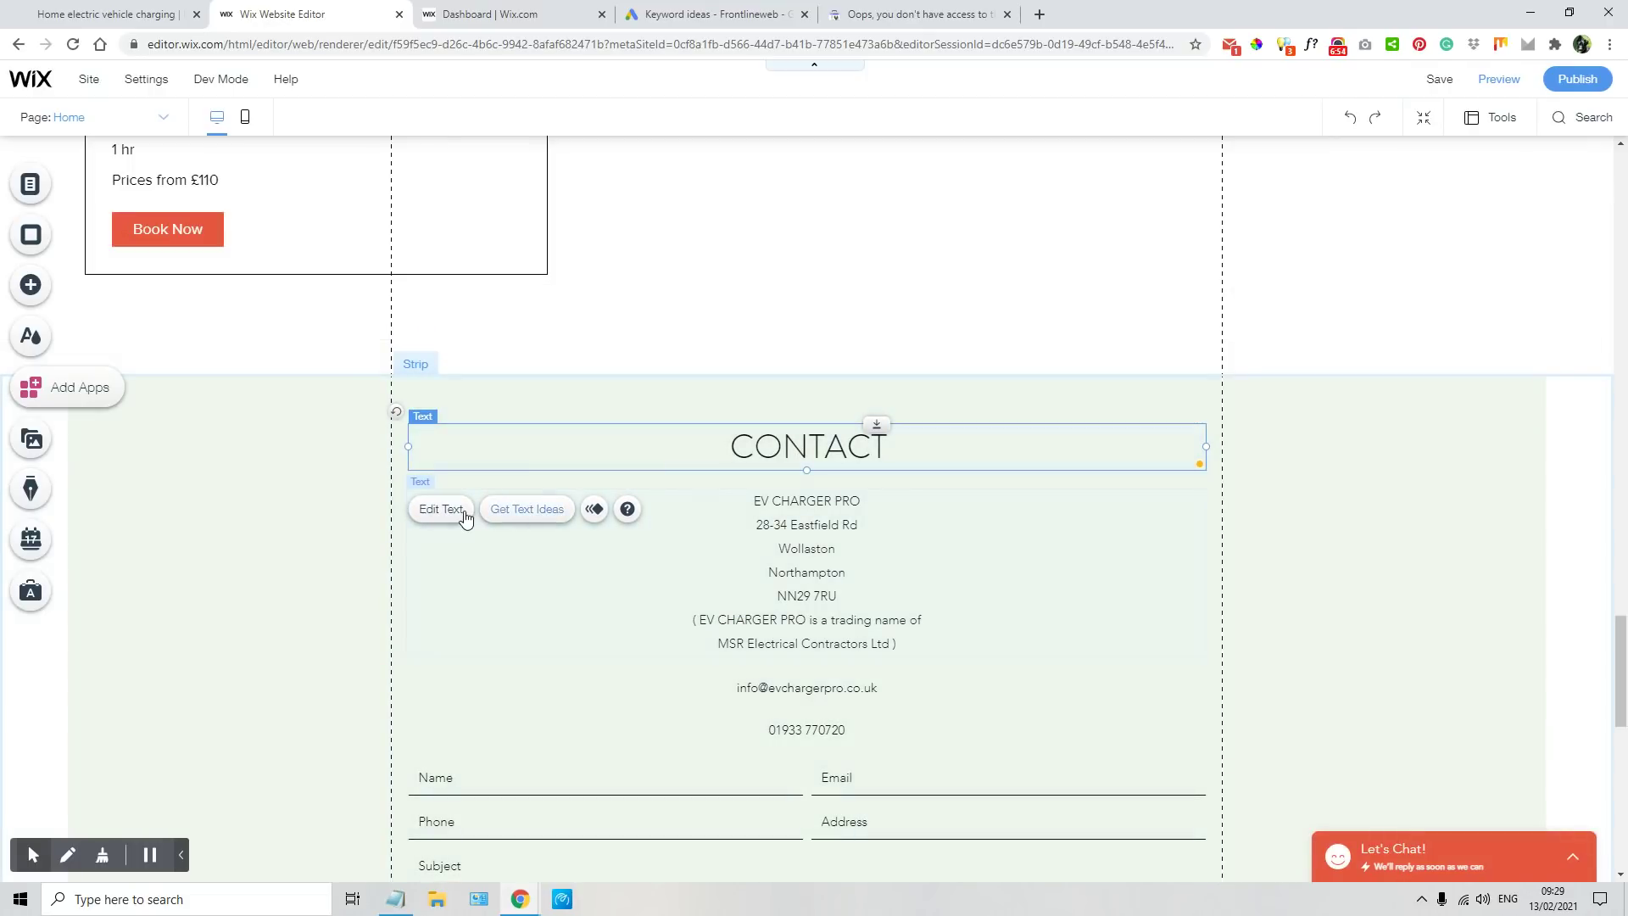
double_click(876, 429)
scroll(1273, 475, down, 5)
click(1272, 515)
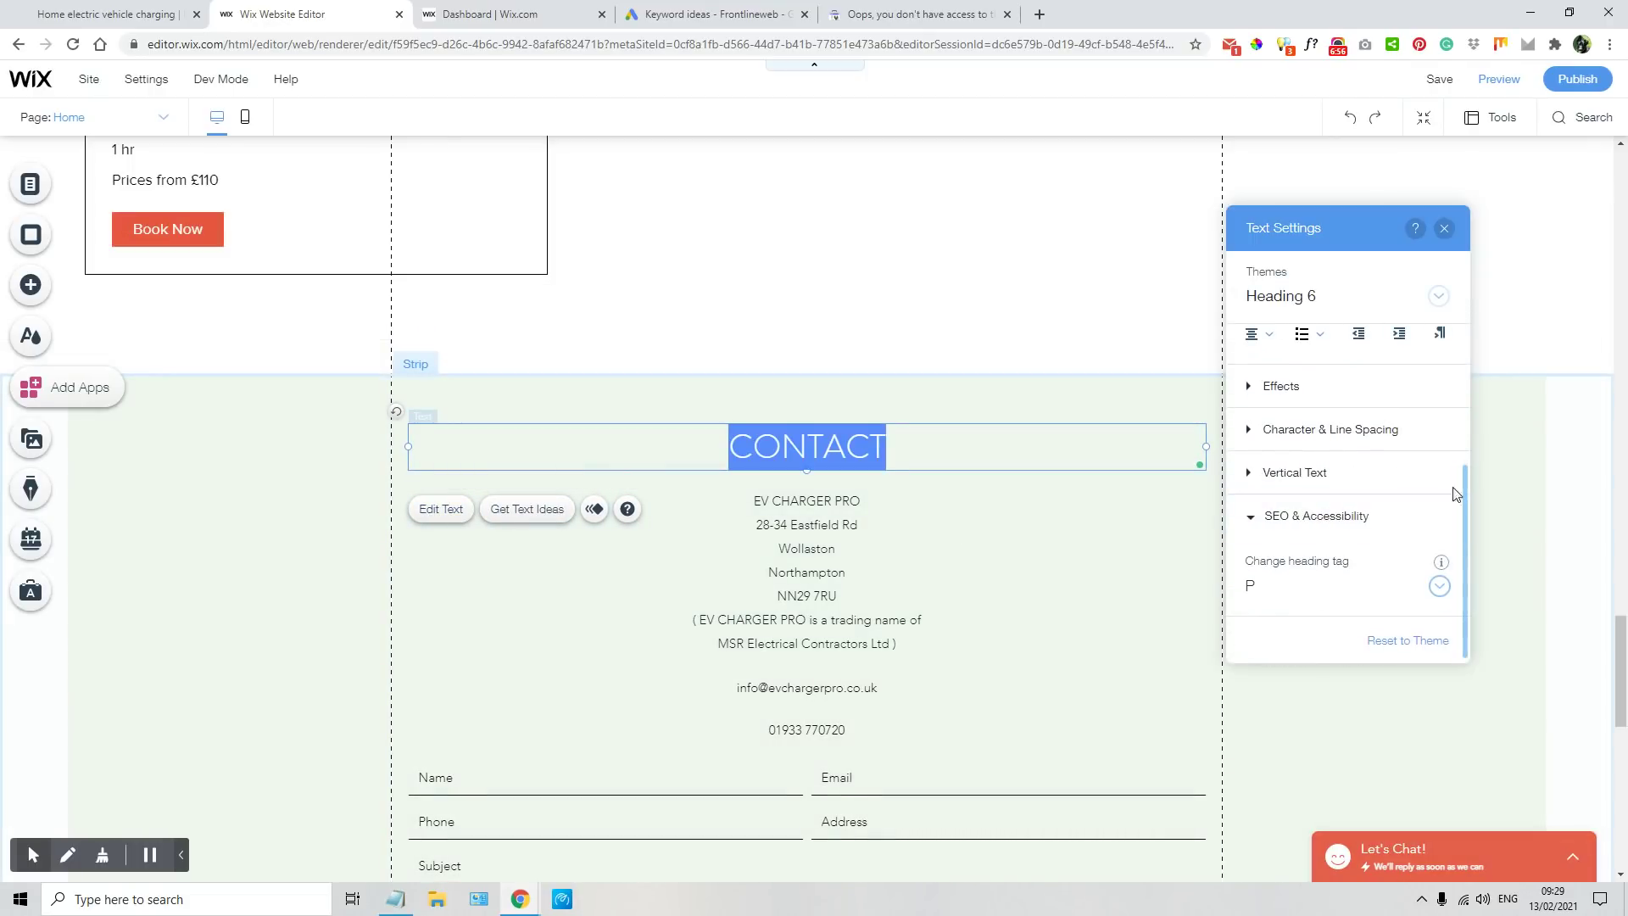
click(1445, 228)
- Check the text settings and heading tags of the company address and e-mail text in the contact section
click(793, 571)
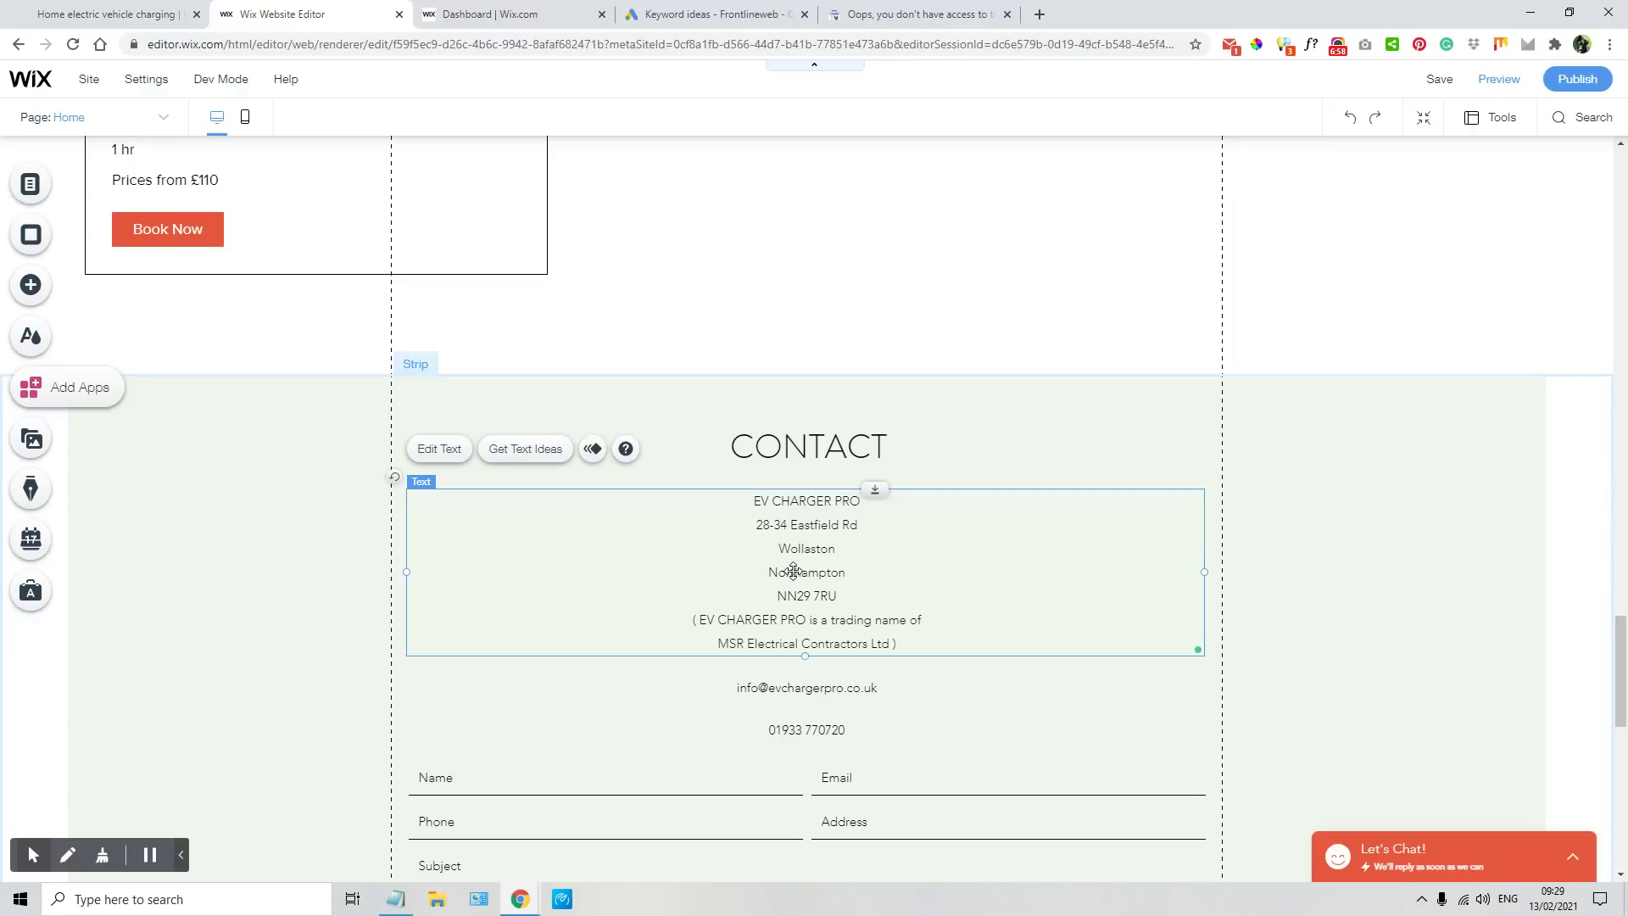
click(446, 450)
scroll(1380, 552, down, 3)
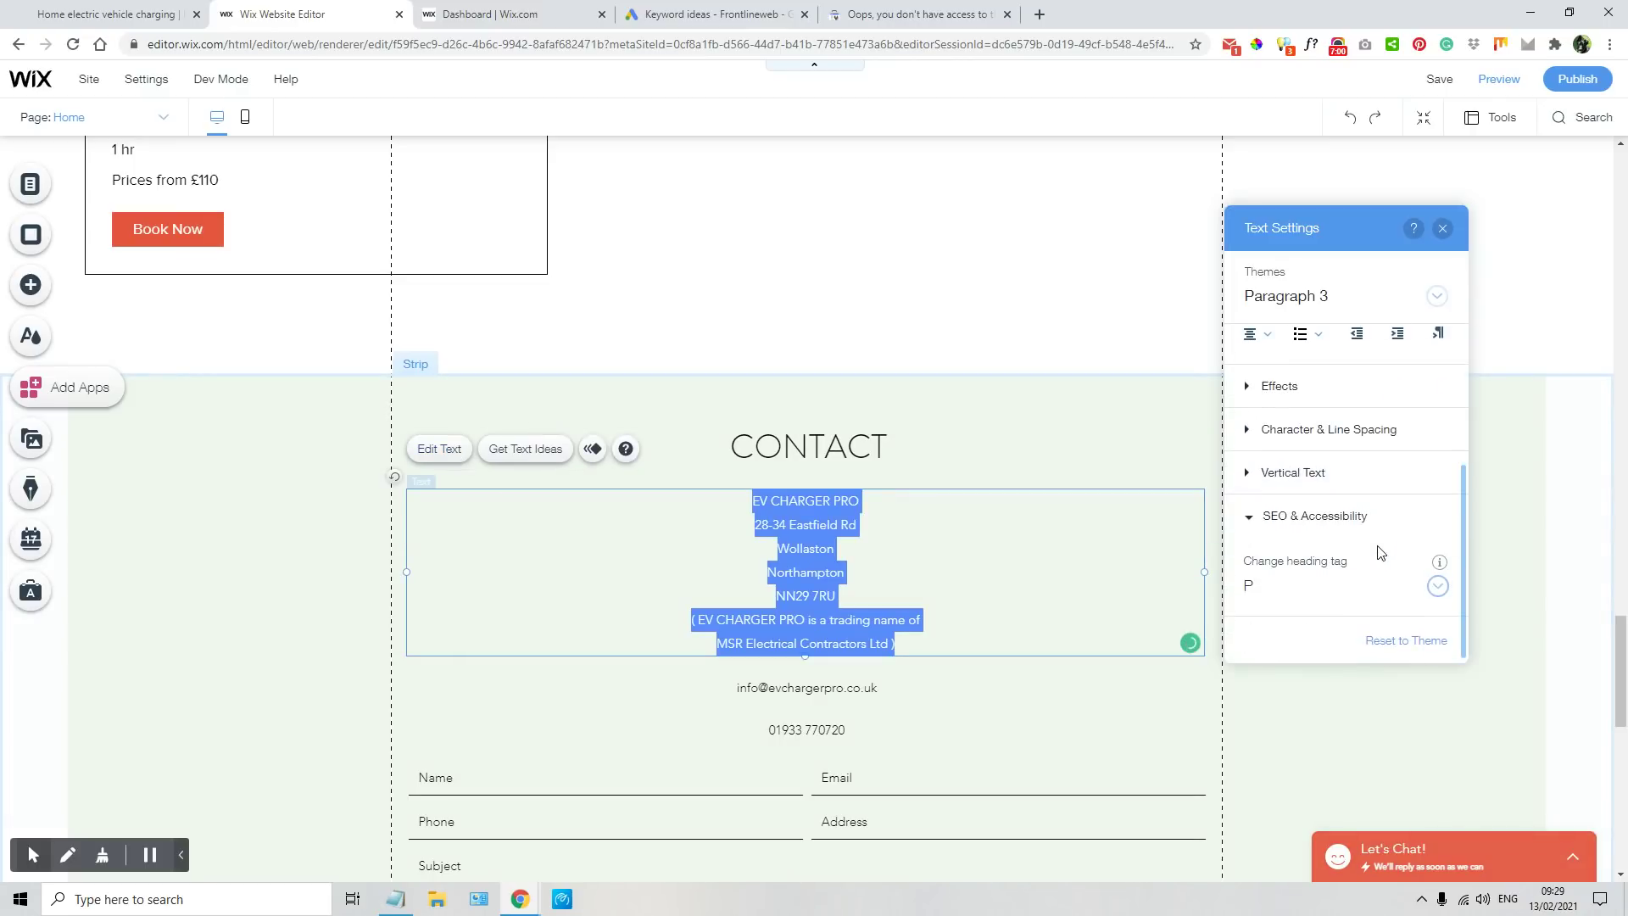
click(1442, 228)
click(836, 700)
click(428, 634)
scroll(1412, 598, down, 3)
click(1443, 264)
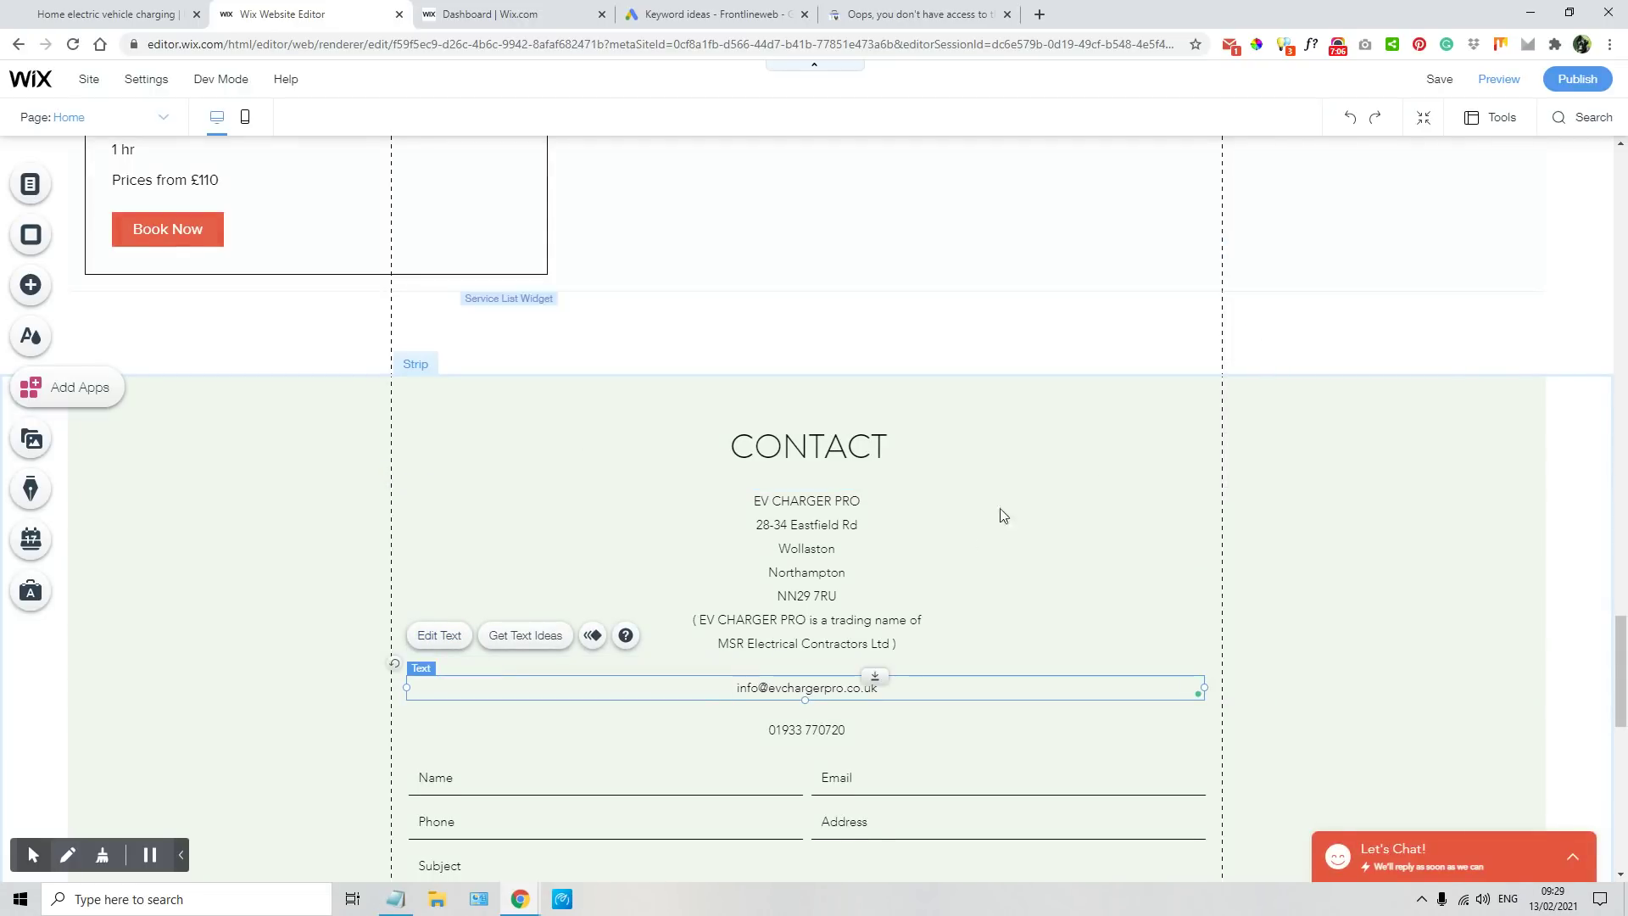
- Check the SEO heading tag of the "Thanks for submitting!" message in the footer's subscribe form
scroll(932, 509, down, 2)
click(763, 562)
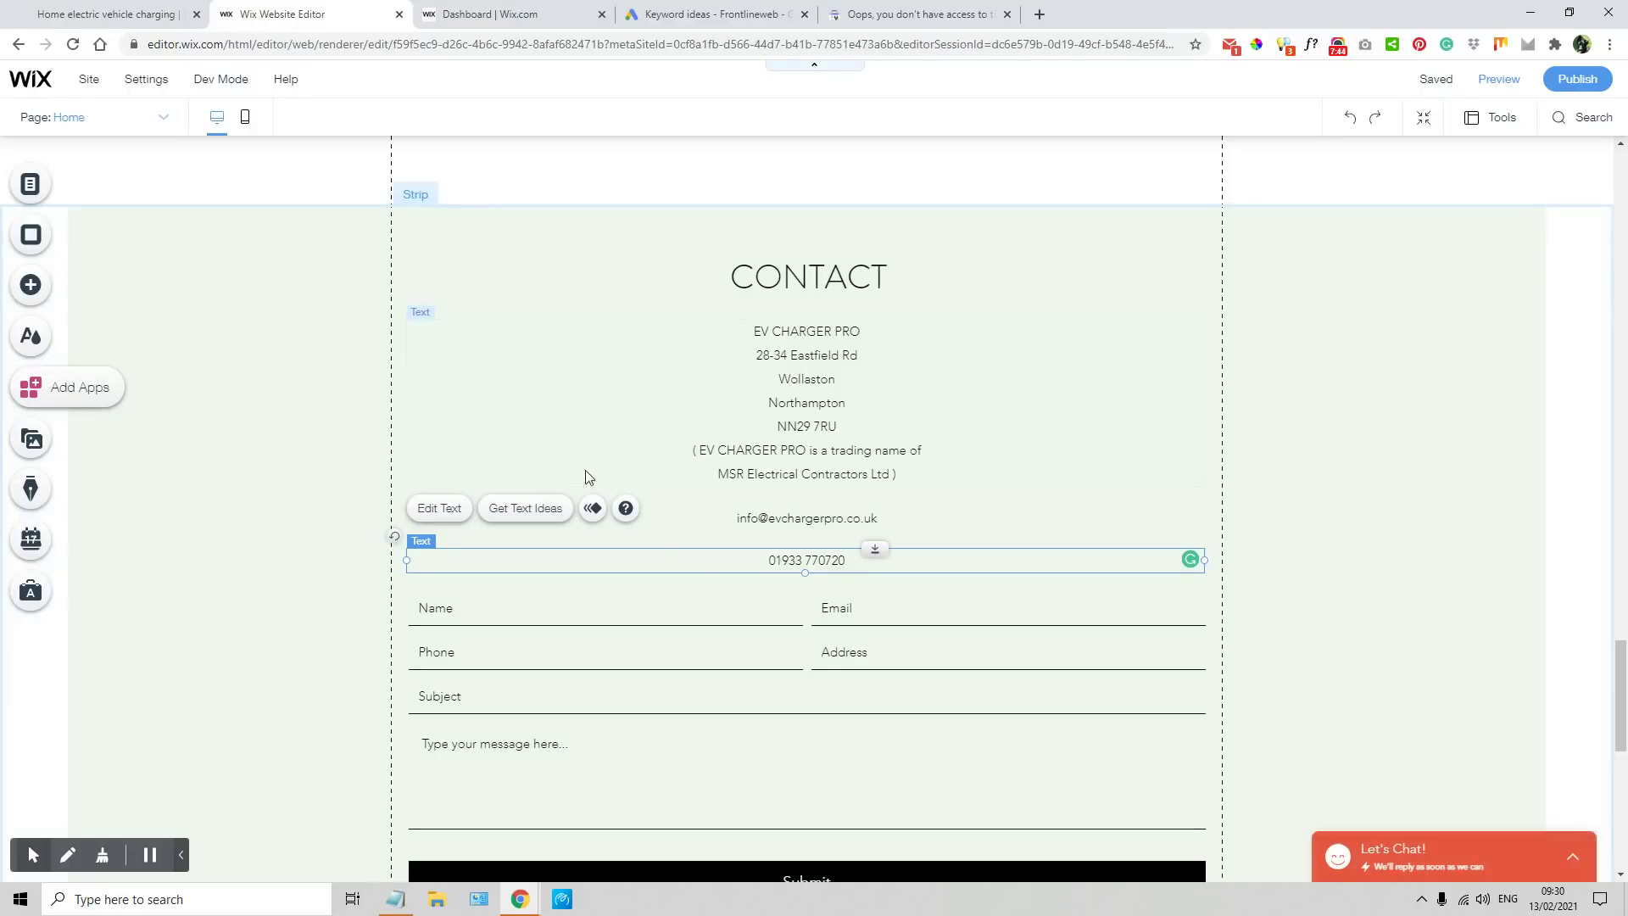
scroll(585, 473, down, 9)
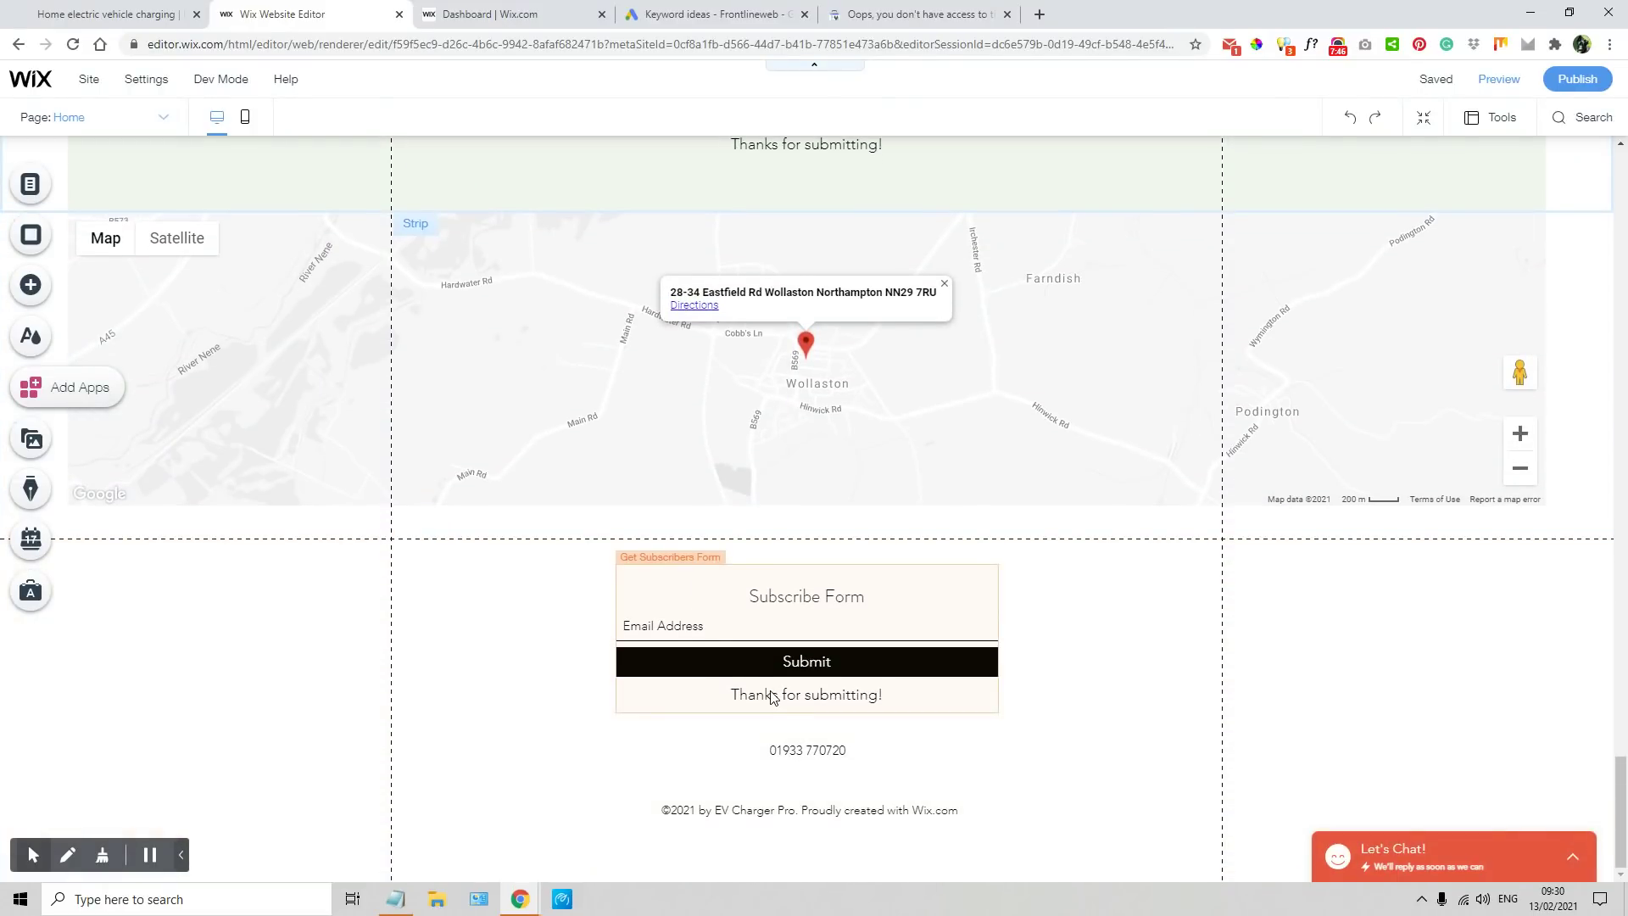
click(763, 694)
click(757, 692)
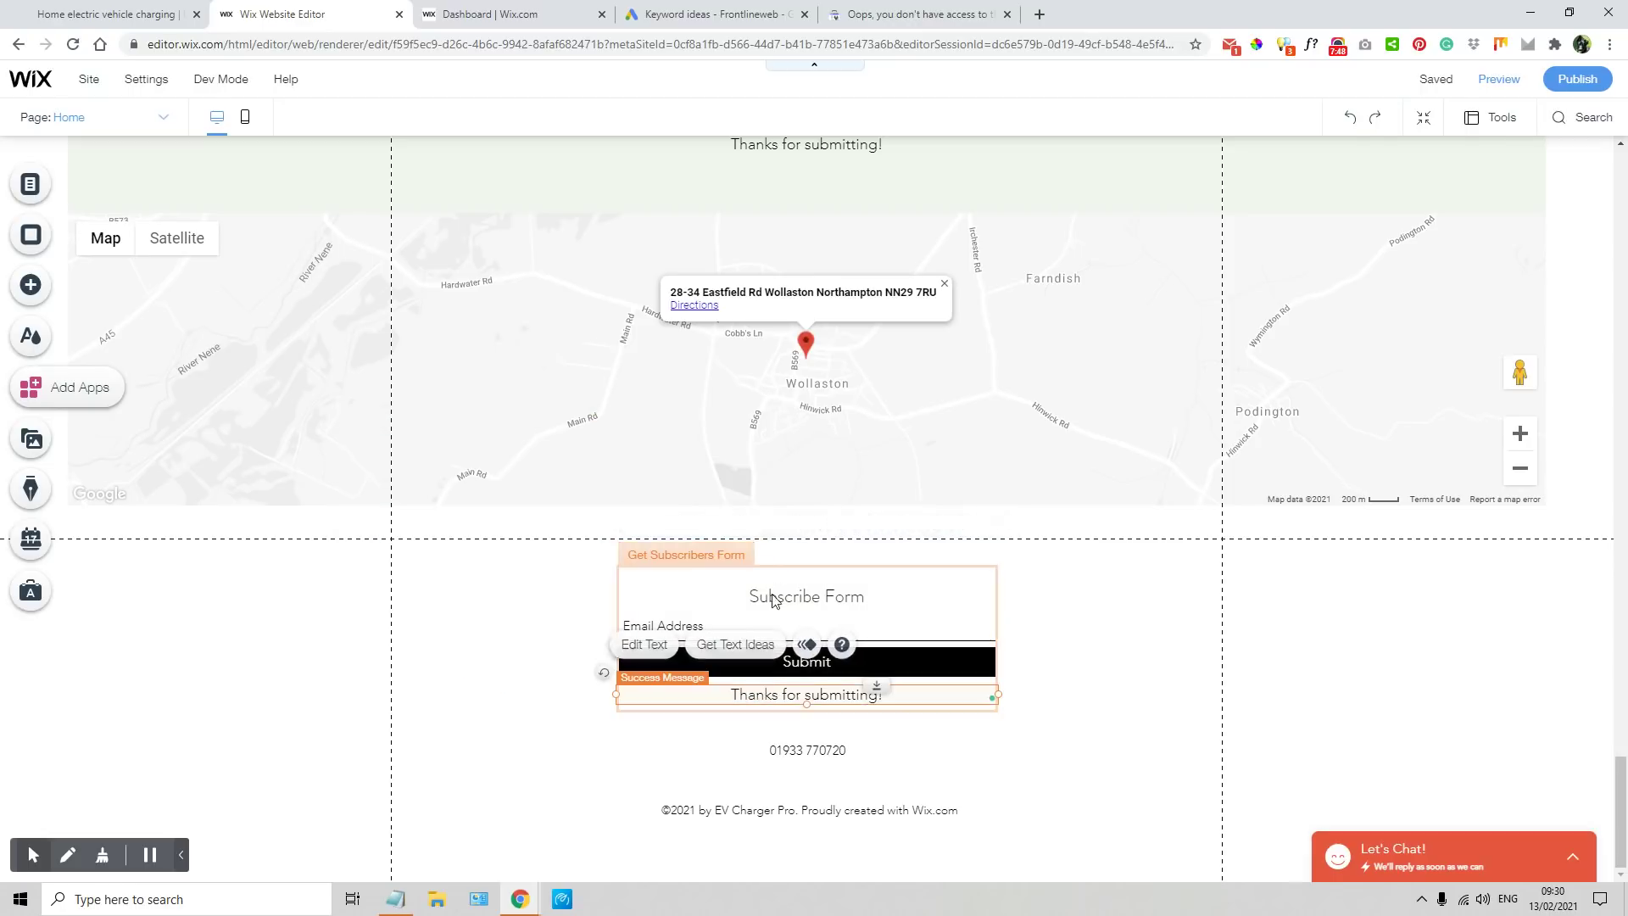
click(659, 647)
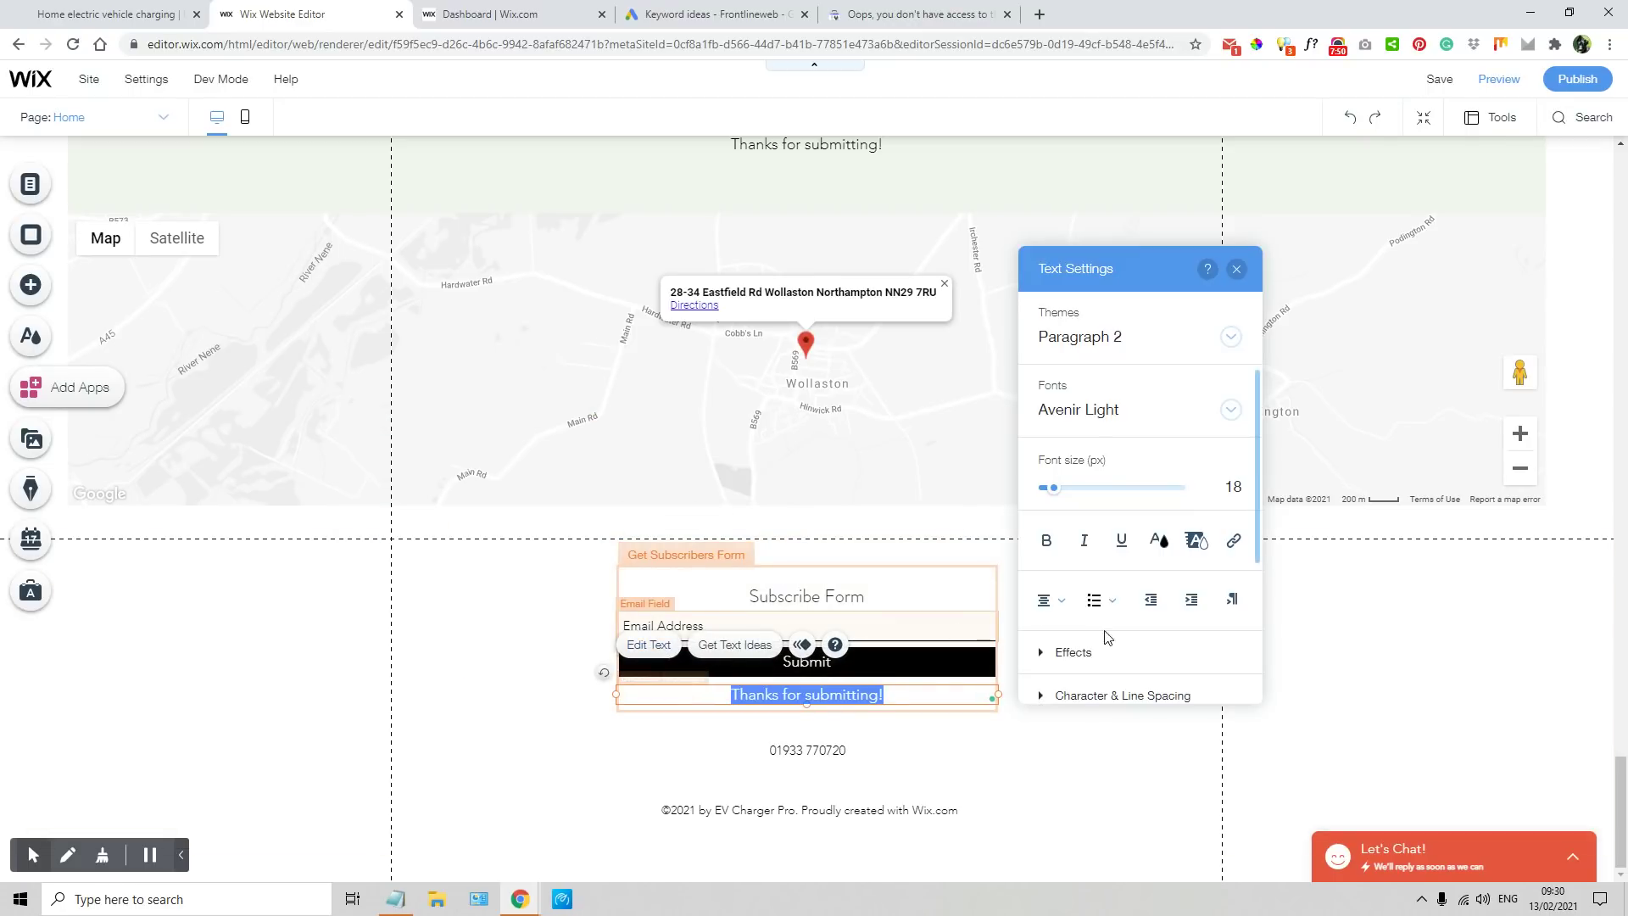
scroll(1170, 644, down, 2)
click(1119, 691)
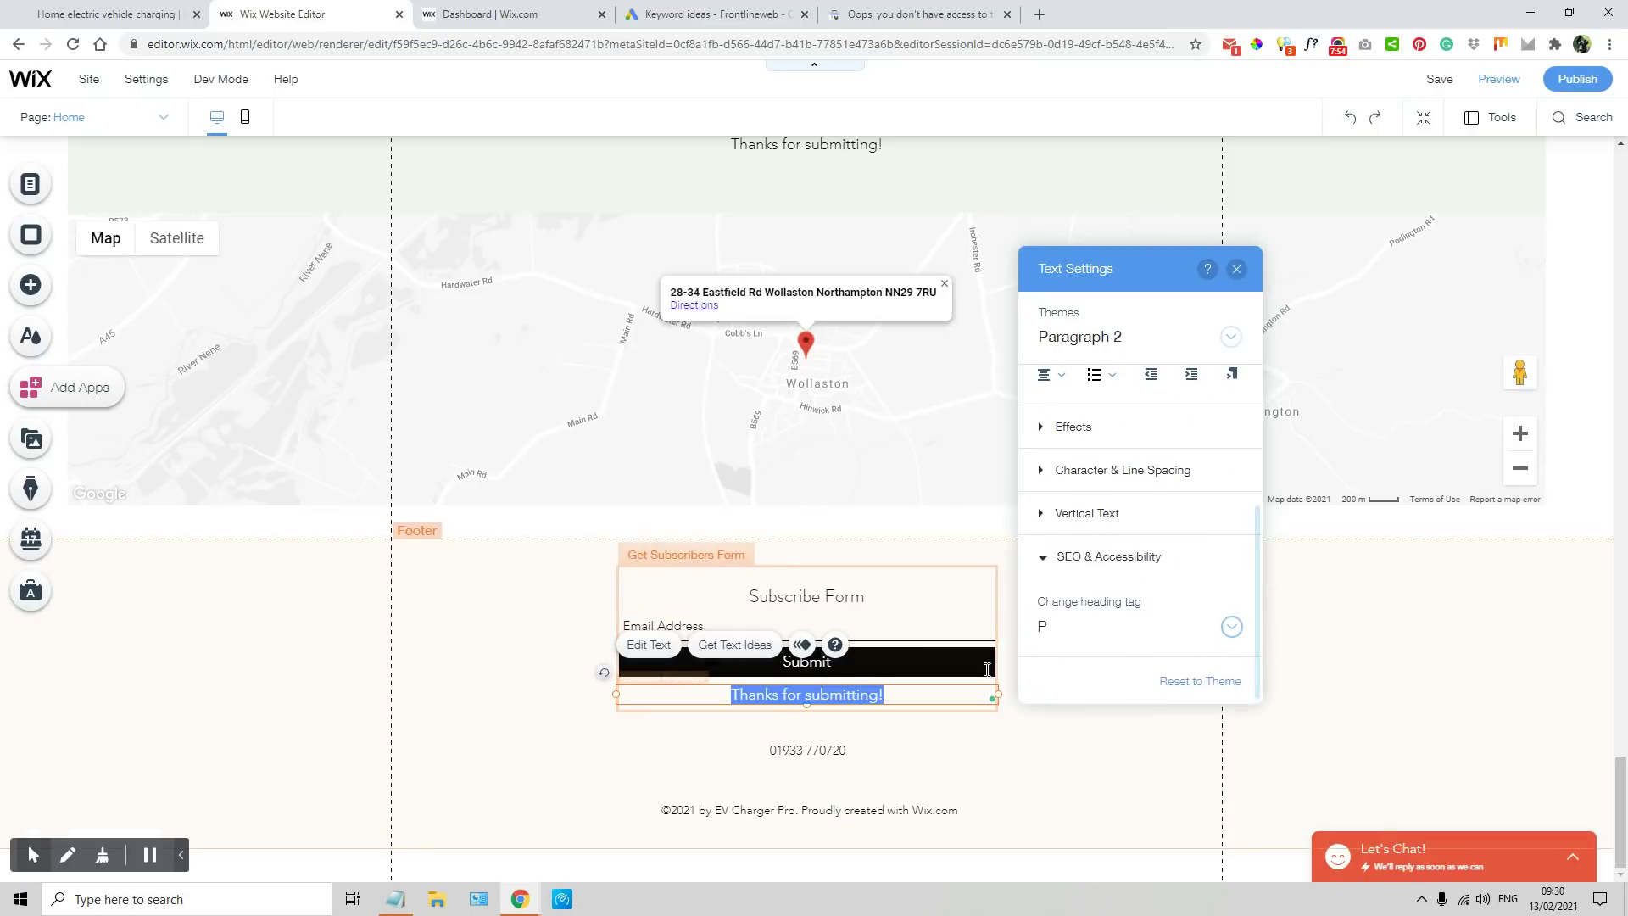
click(1236, 270)
- Set the heading tag of the footer's "Subscribe Form" title to P
double_click(784, 602)
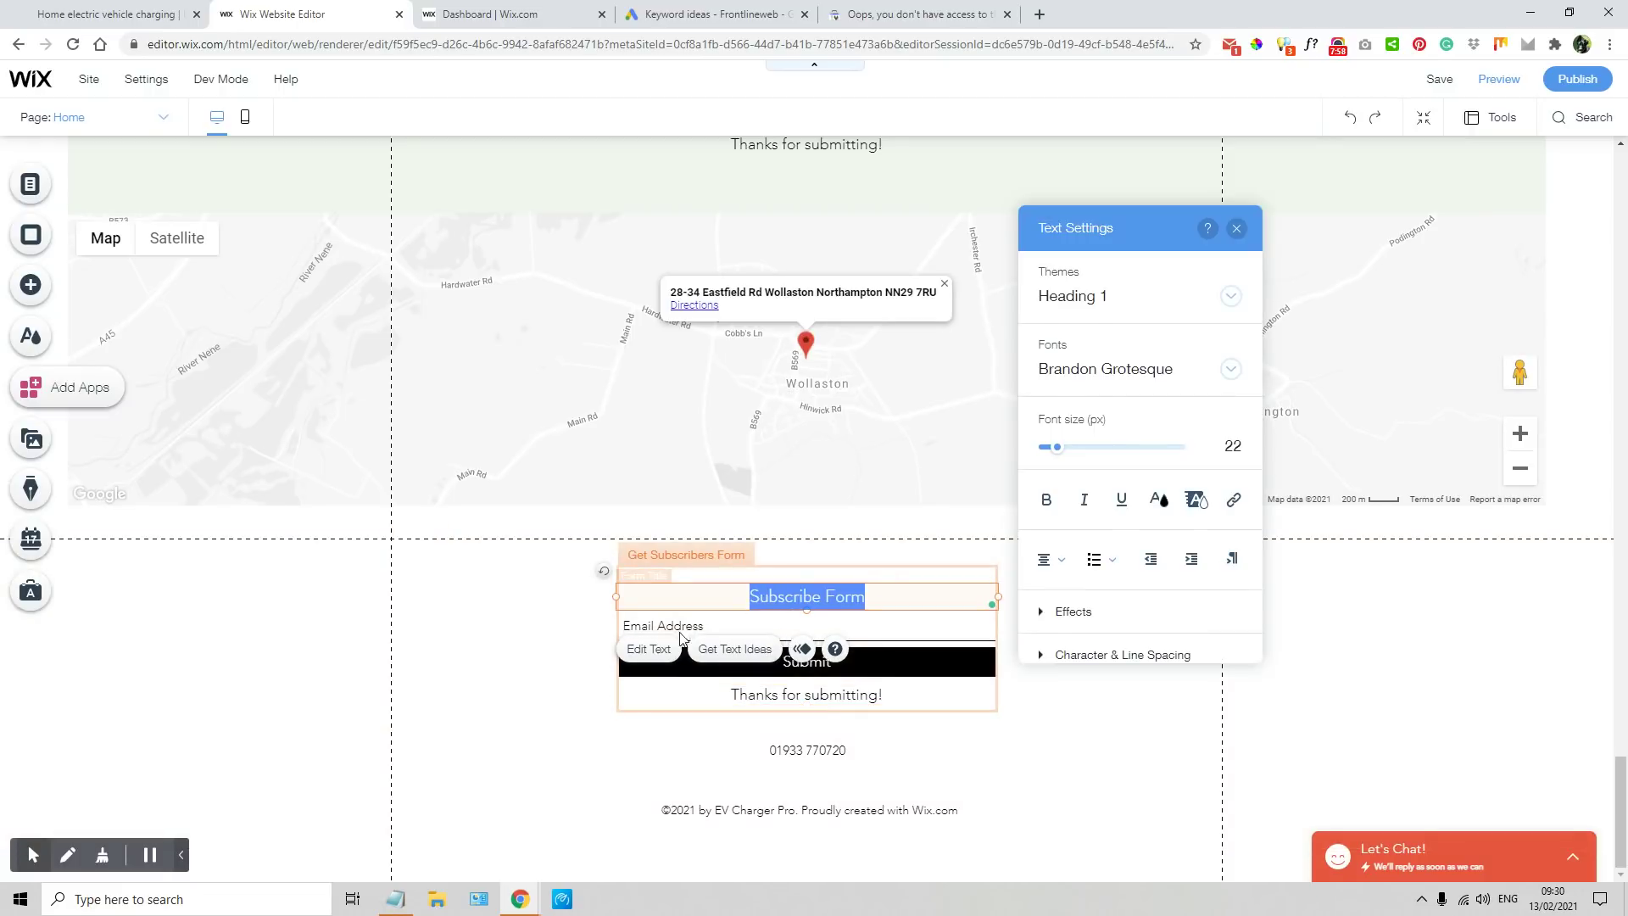
scroll(1149, 559, down, 2)
click(1179, 607)
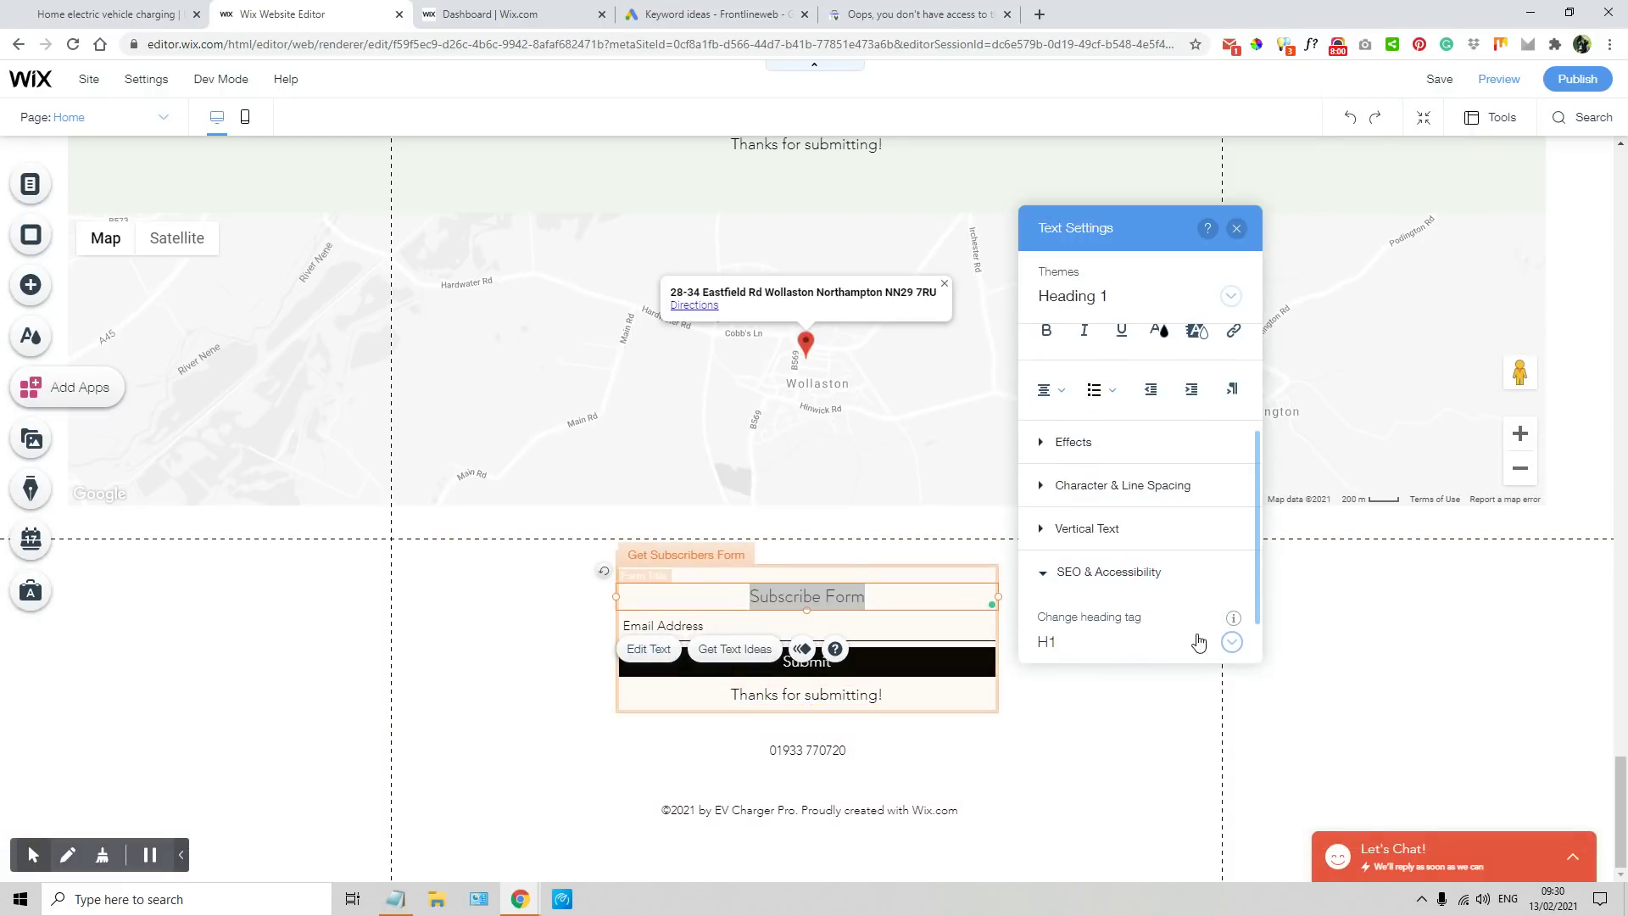
click(1229, 642)
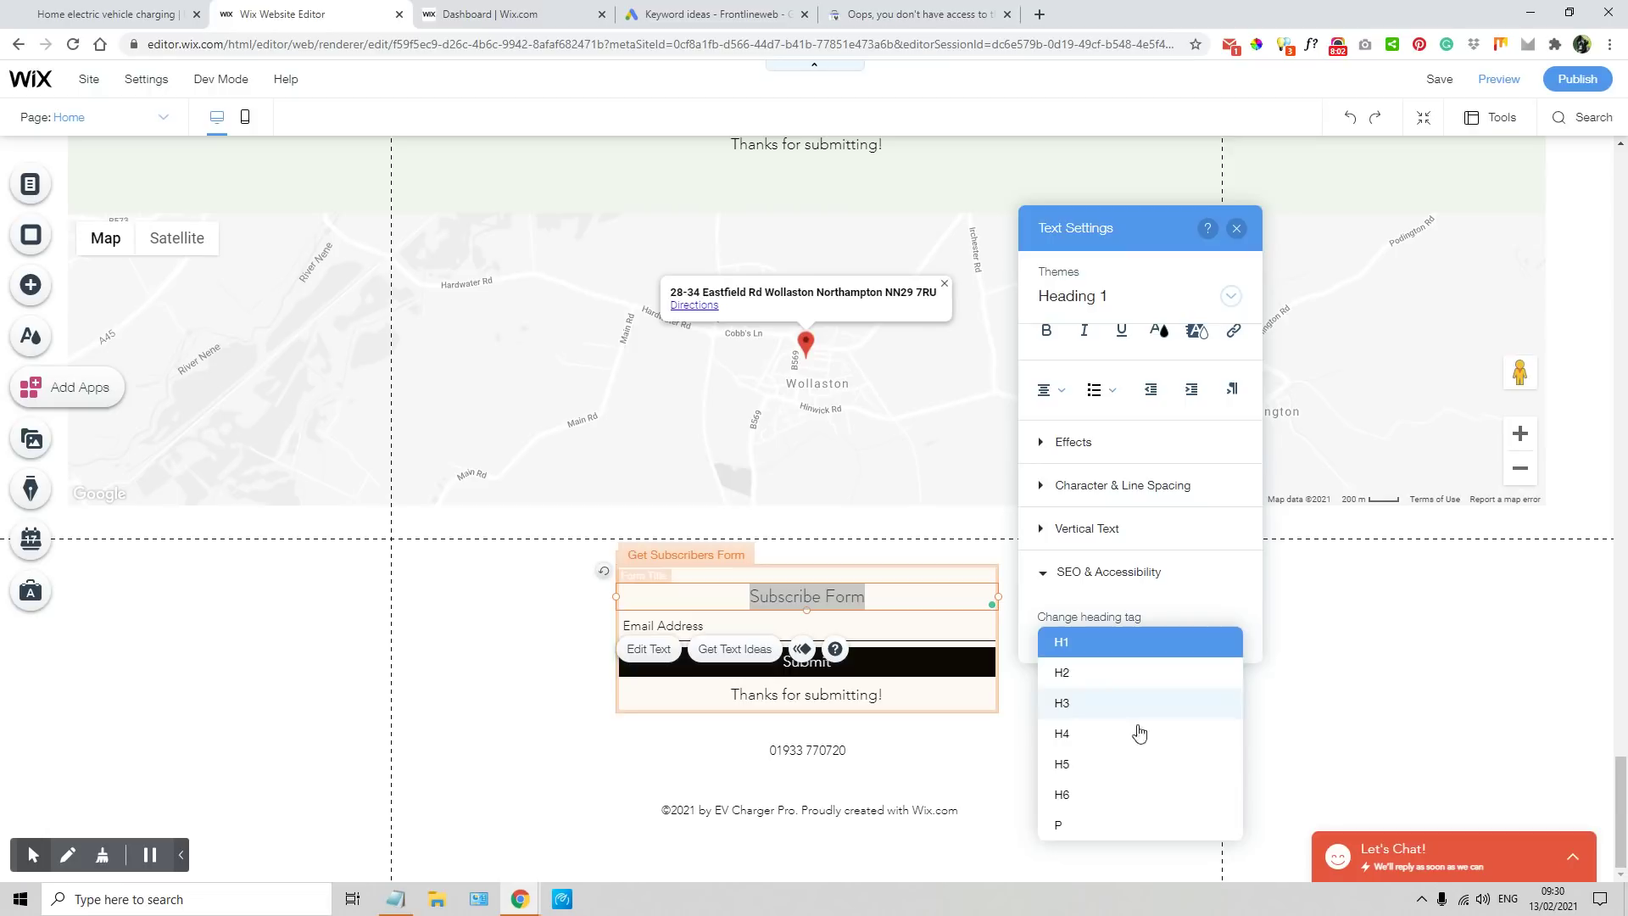
click(1050, 838)
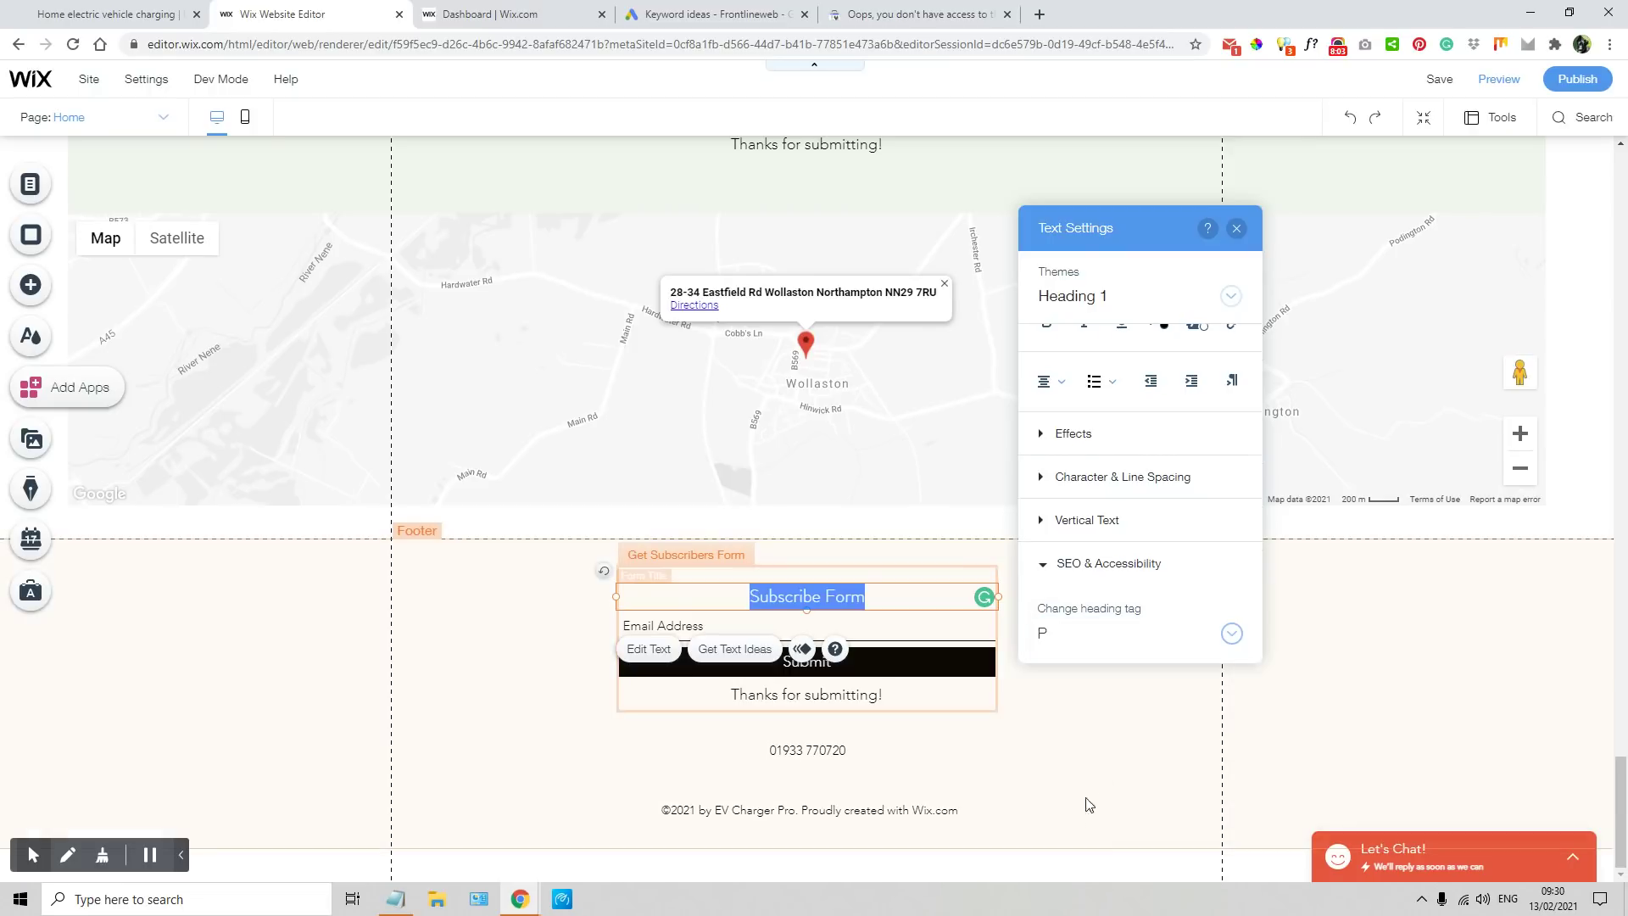
click(1236, 228)
- Check the SEO heading tags of the footer's phone number and copyright line
drag(808, 750, 810, 749)
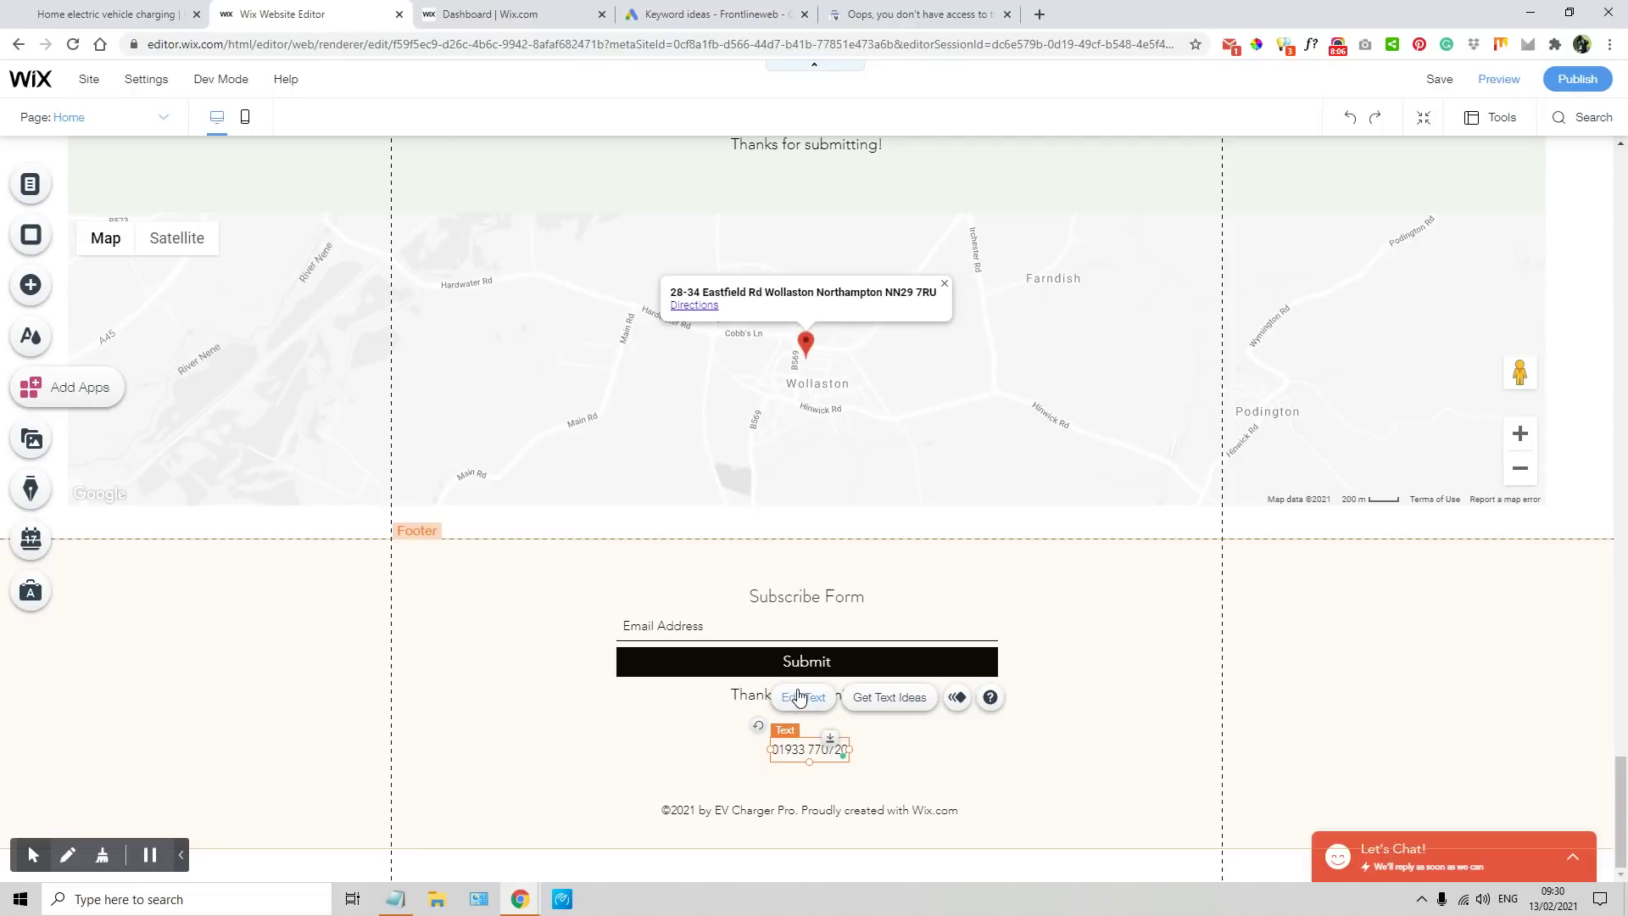
double_click(808, 750)
scroll(642, 684, down, 2)
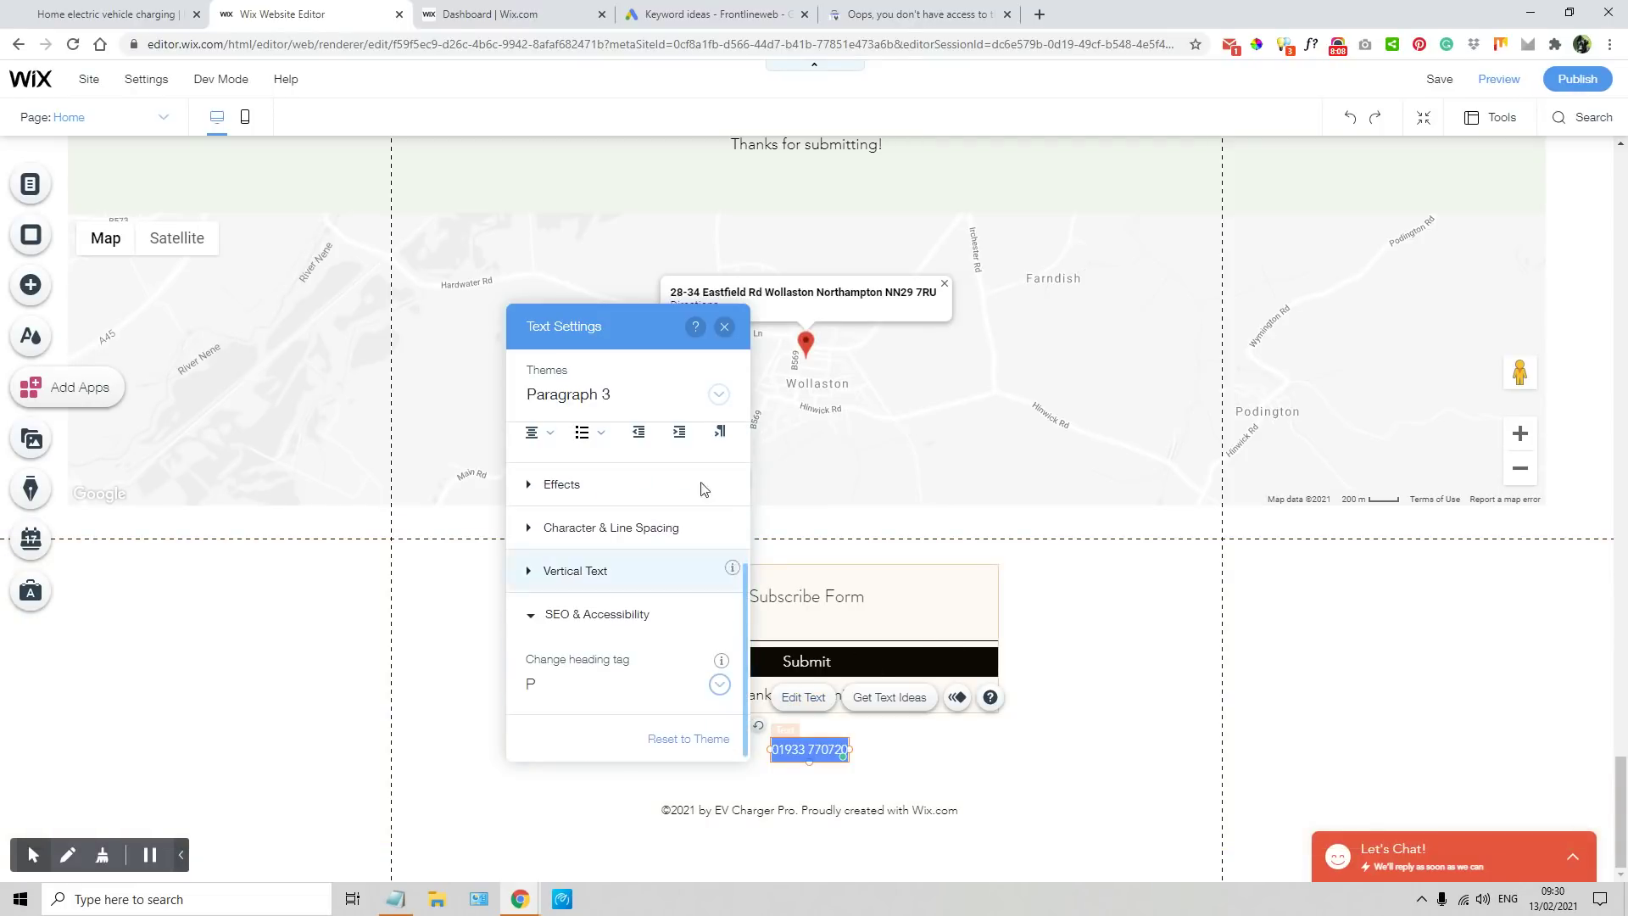
click(725, 327)
click(765, 814)
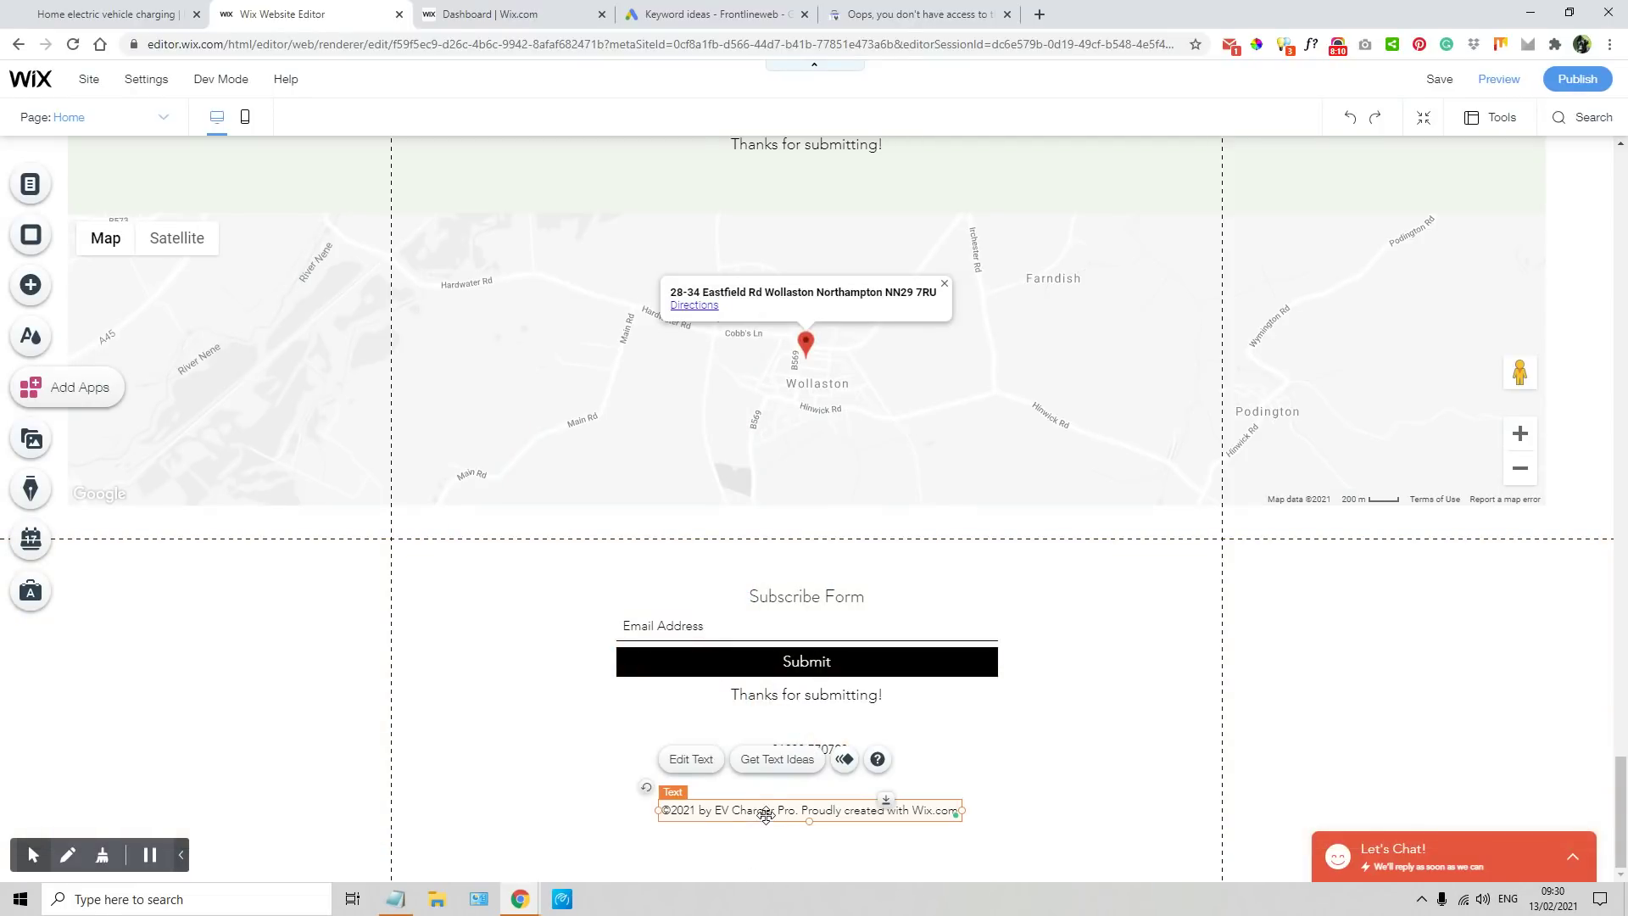
click(692, 759)
scroll(1091, 704, down, 3)
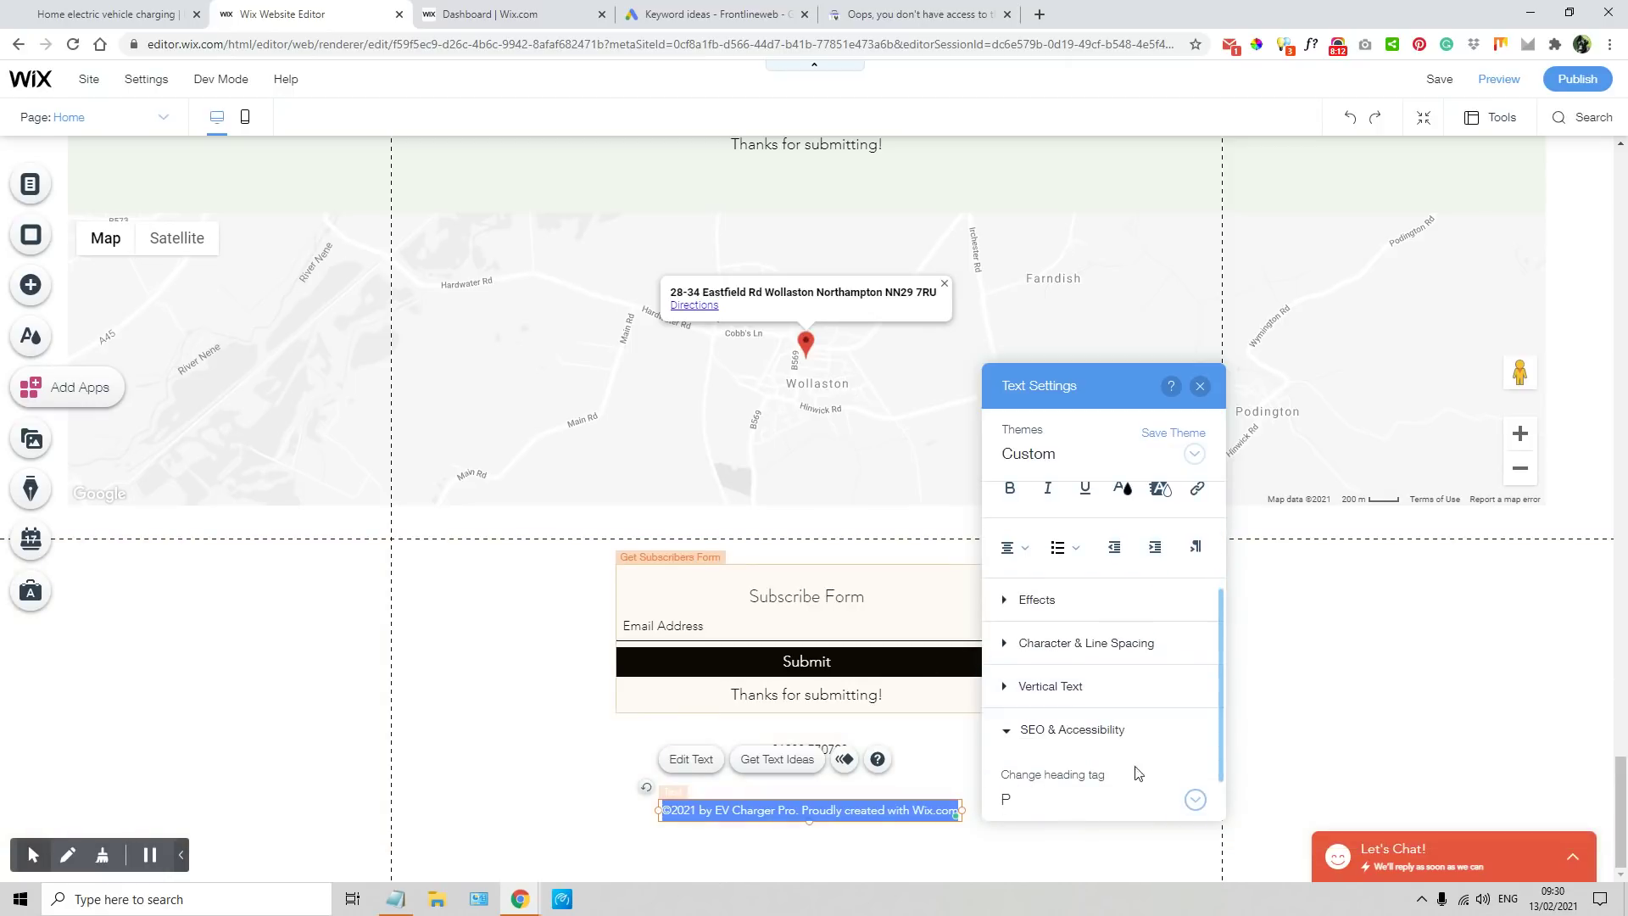
click(1200, 386)
- Publish the edited site and reload the live evchargerpro.co.uk homepage
drag(1621, 797, 1622, 76)
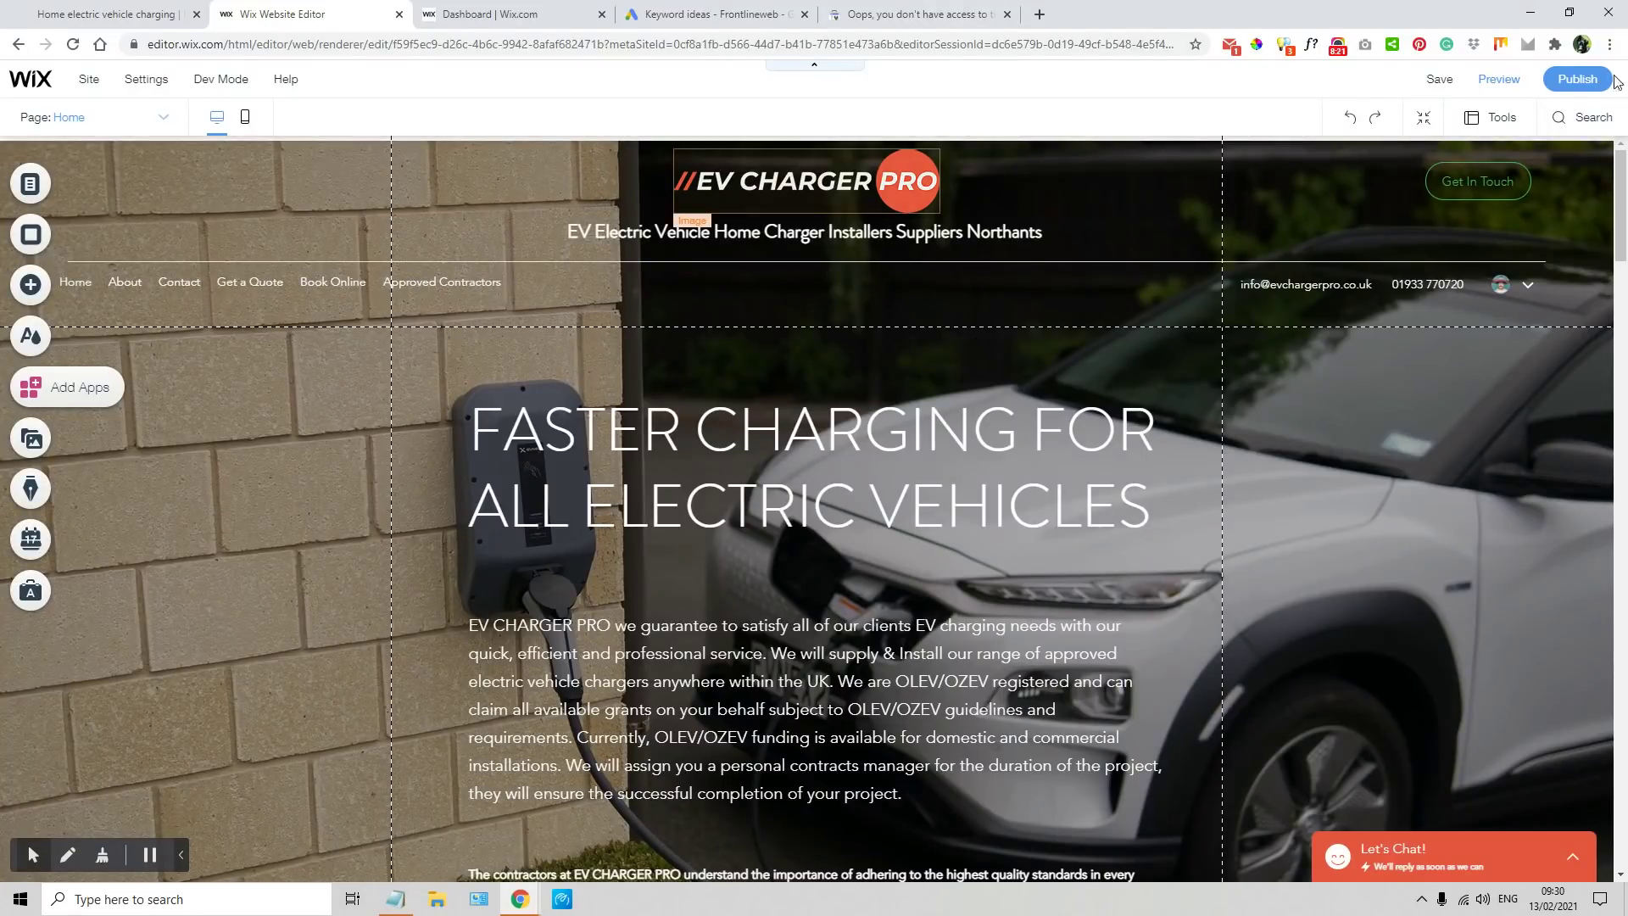
click(1573, 79)
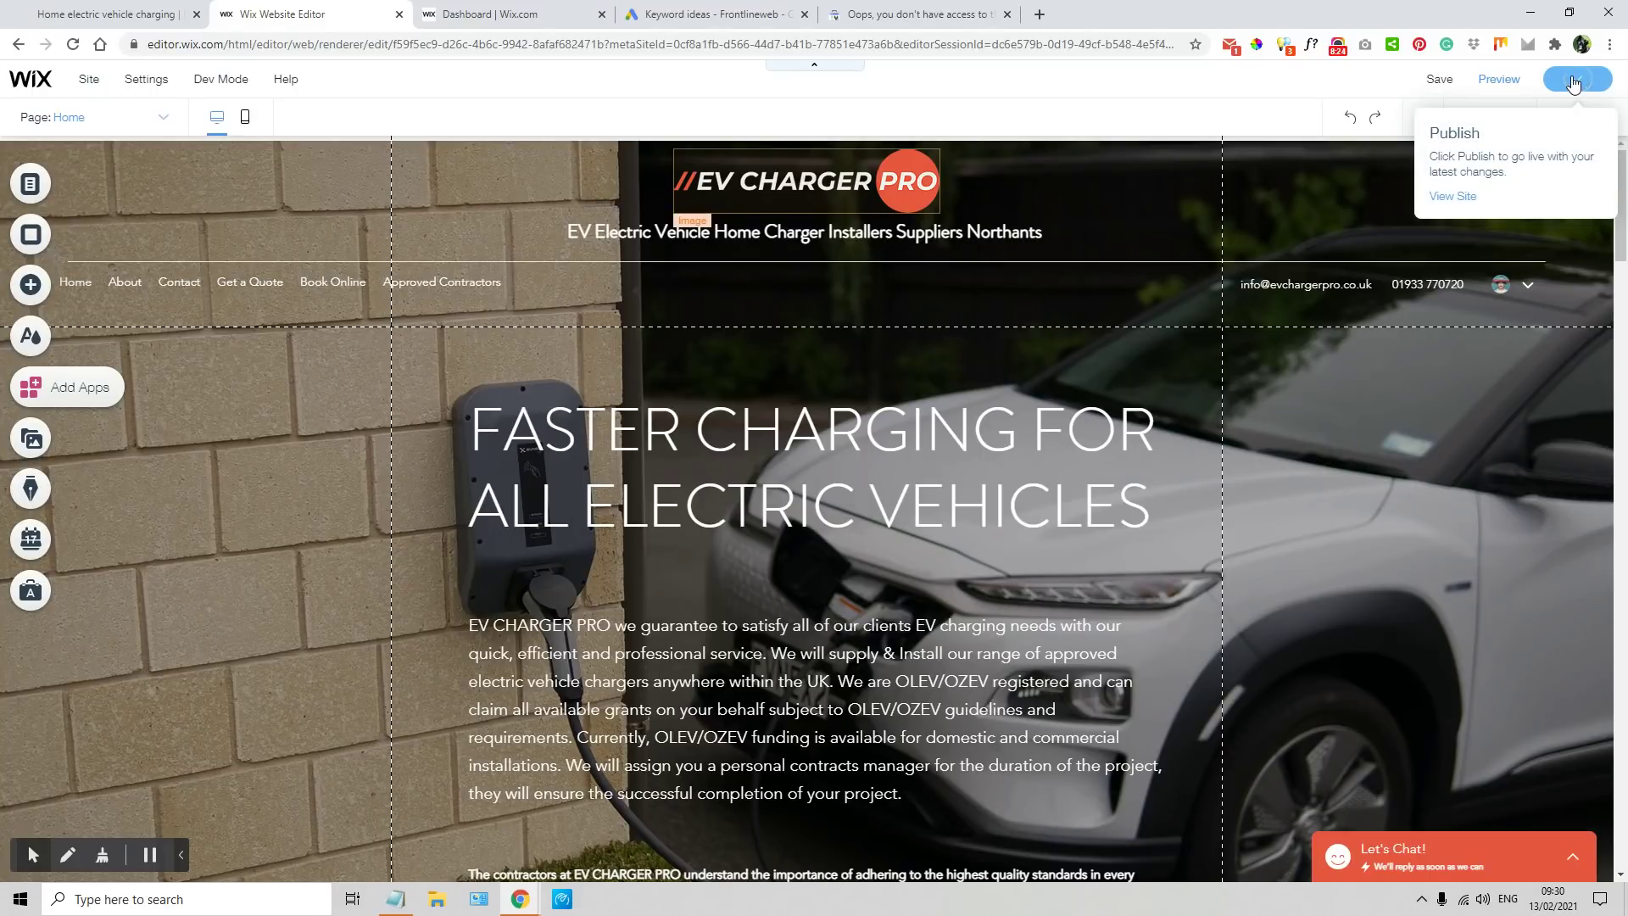
click(110, 15)
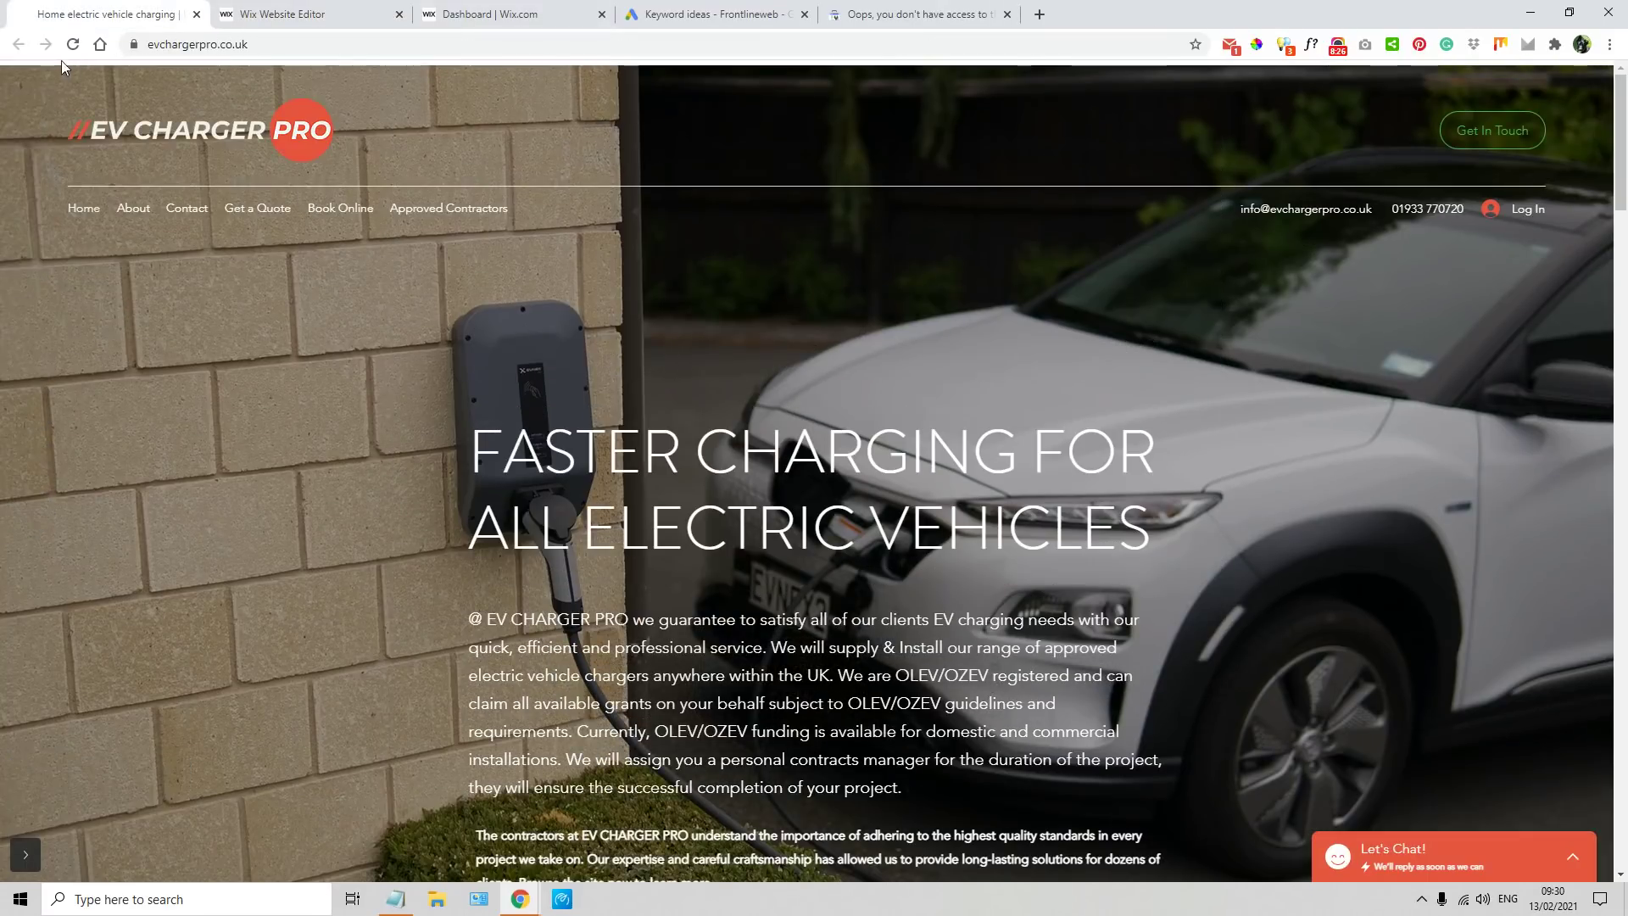
click(75, 51)
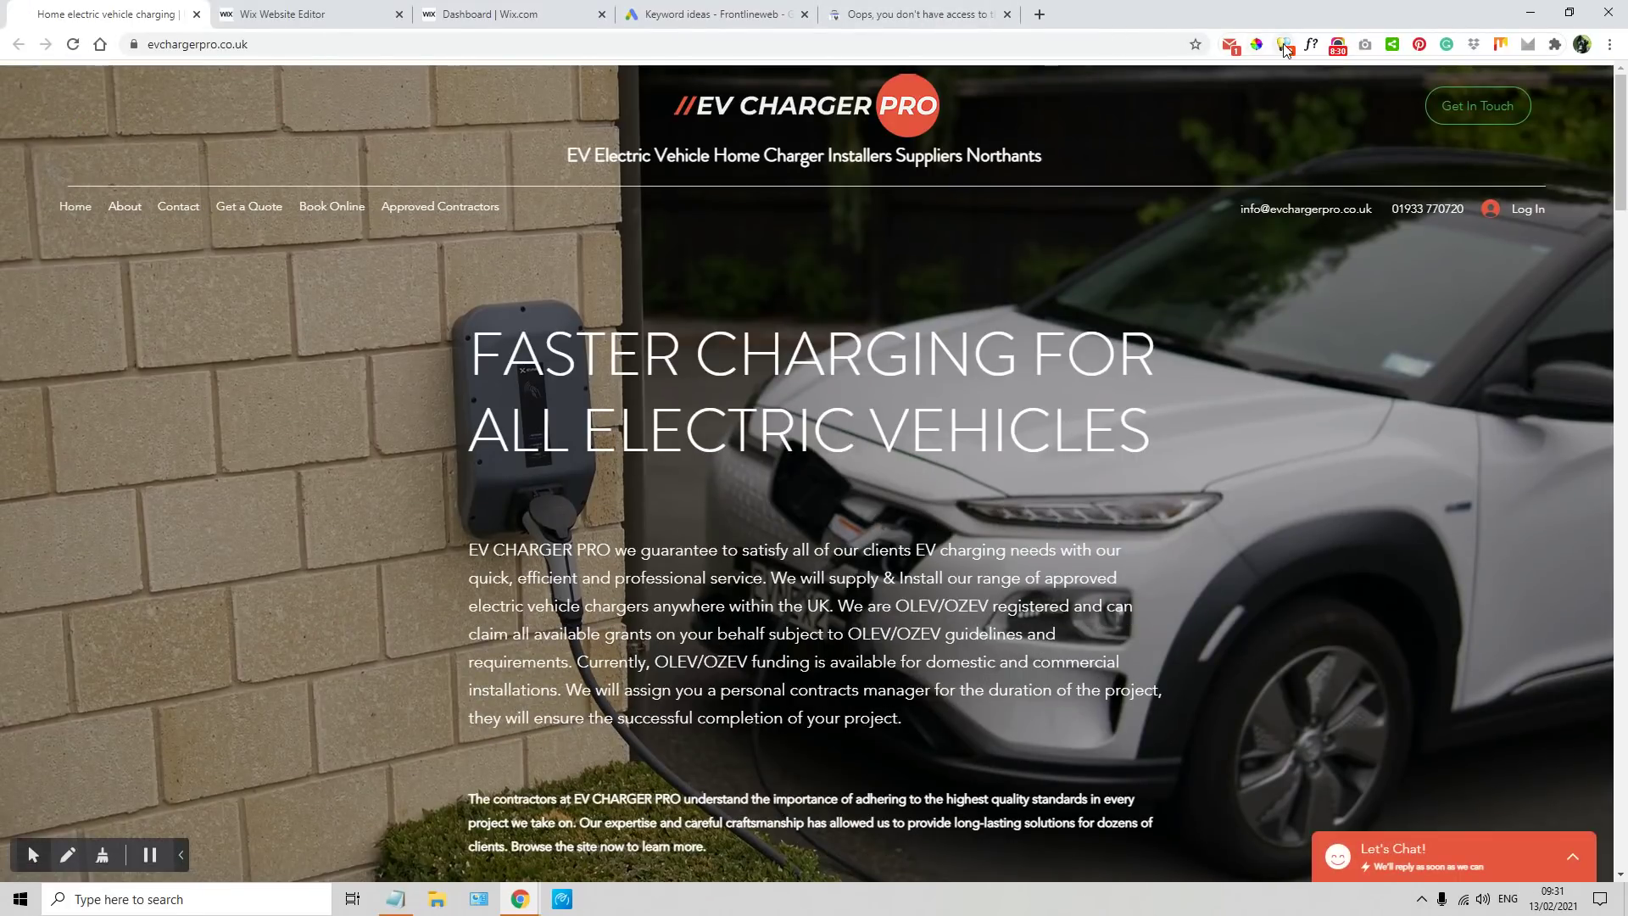
- Run the browser's SEO check on the live homepage and review its h1 to h4 header structure
click(1286, 45)
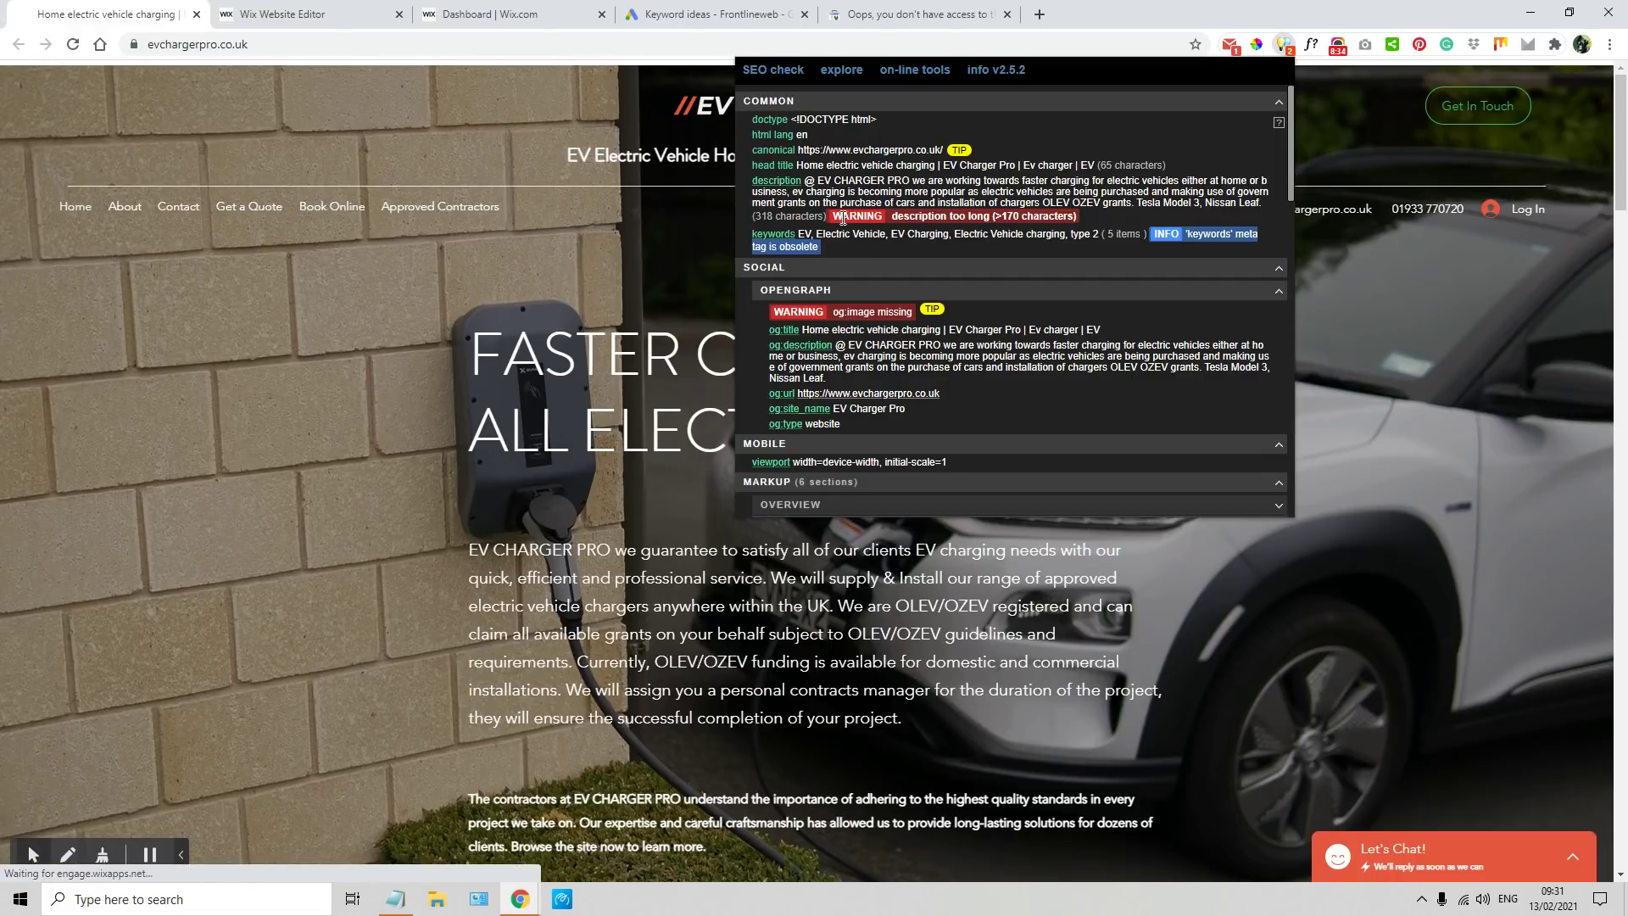
scroll(842, 219, down, 2)
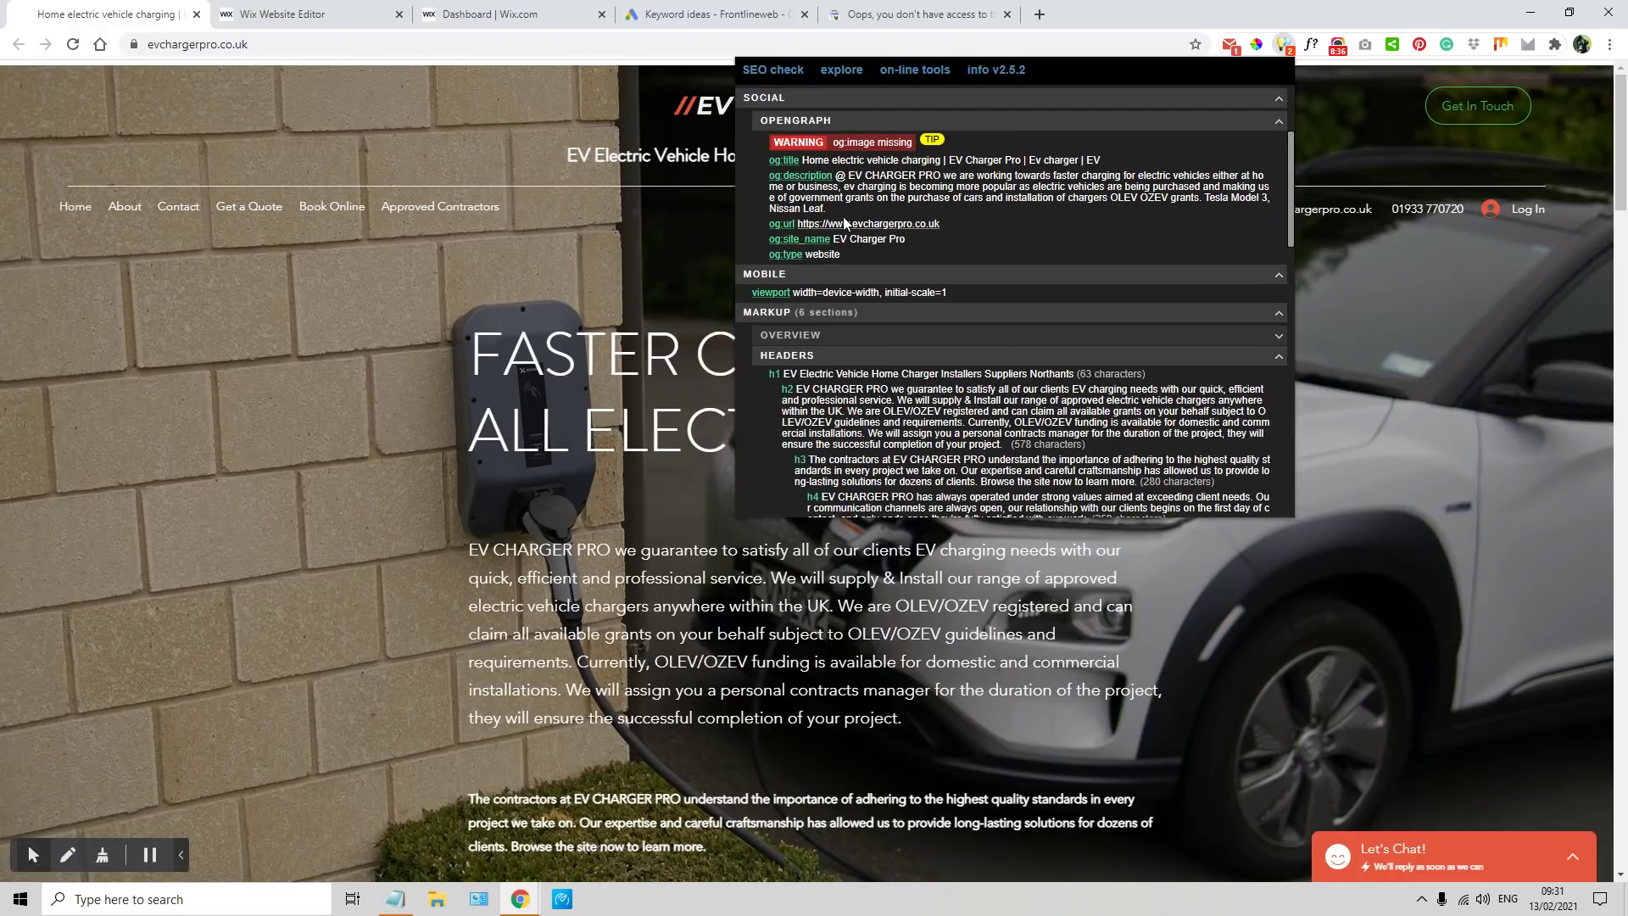
scroll(845, 223, down, 2)
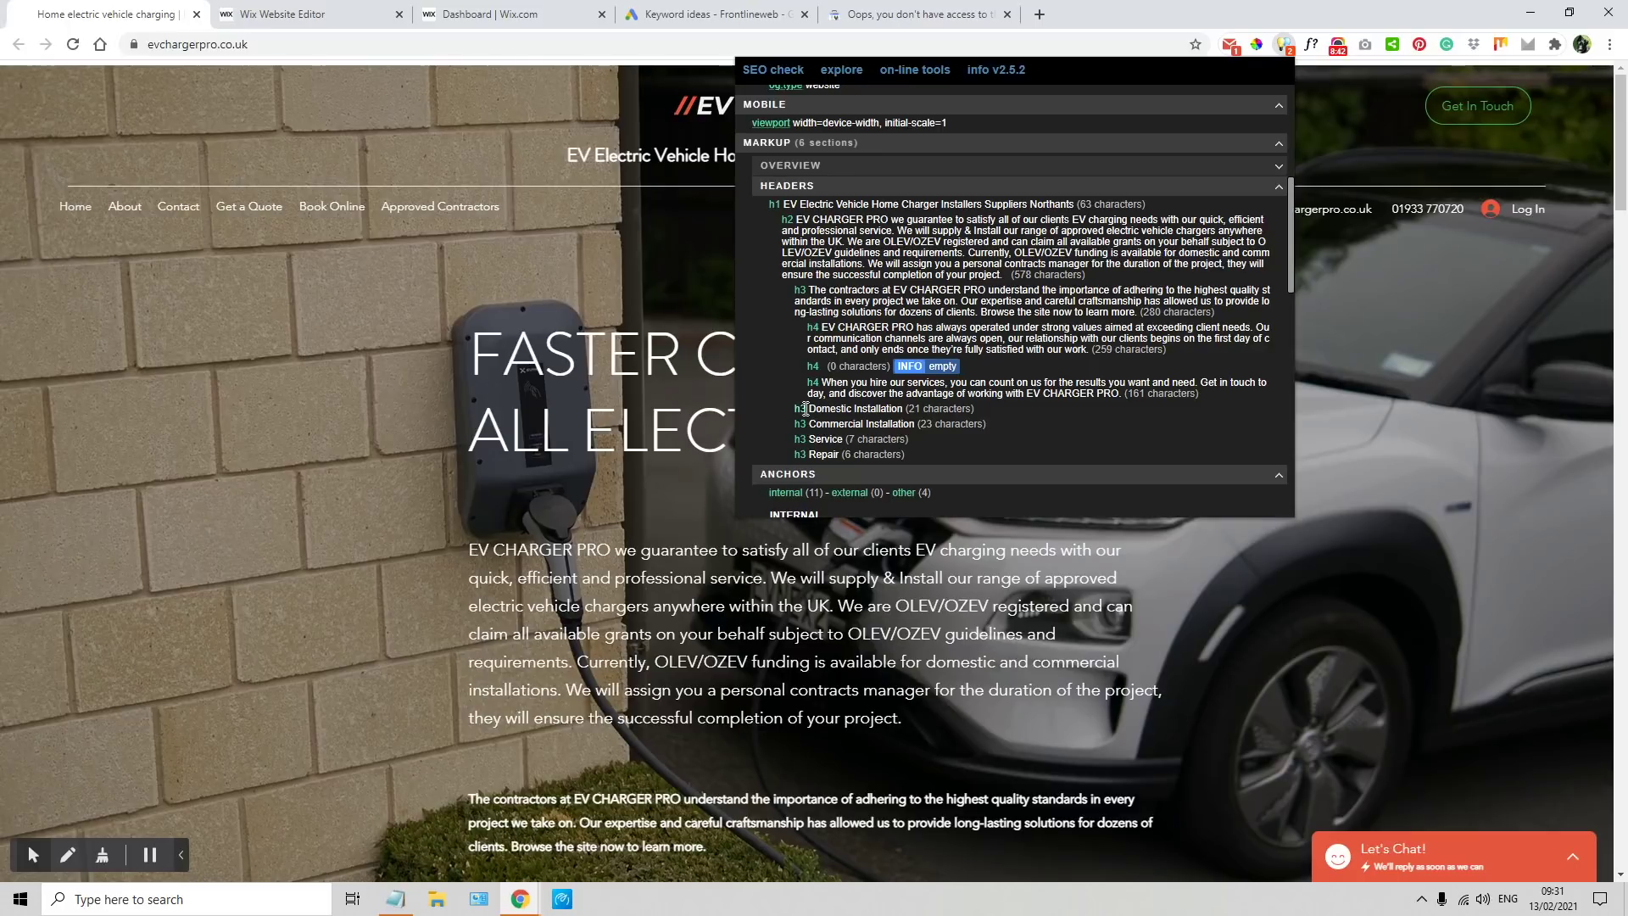
drag(797, 408, 981, 461)
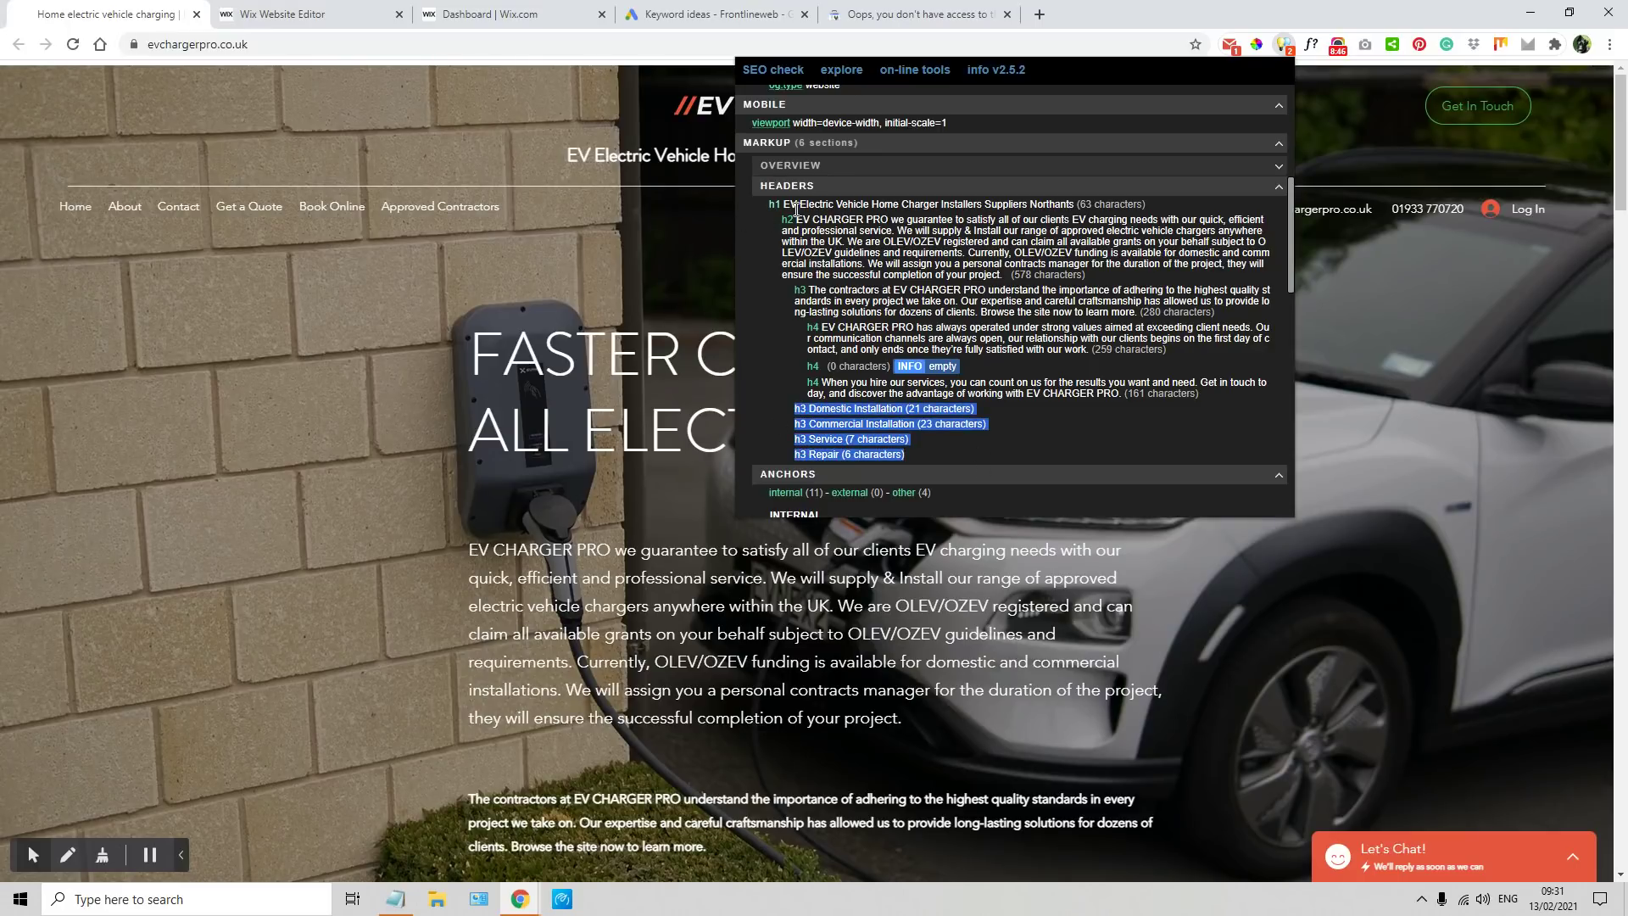
drag(782, 204, 1077, 205)
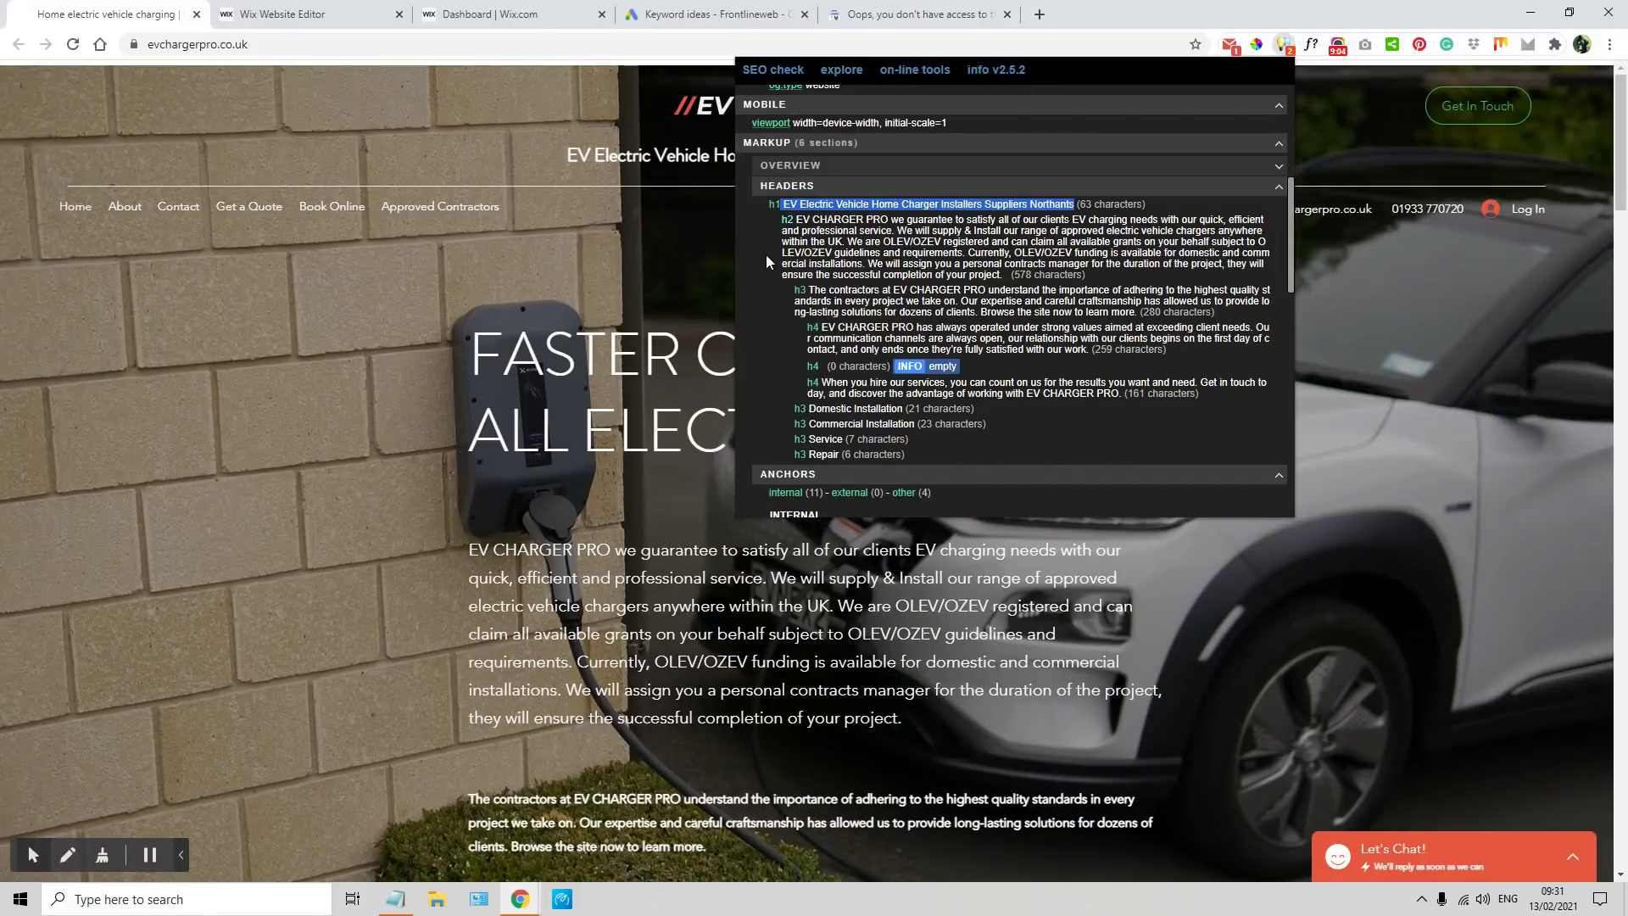
click(602, 258)
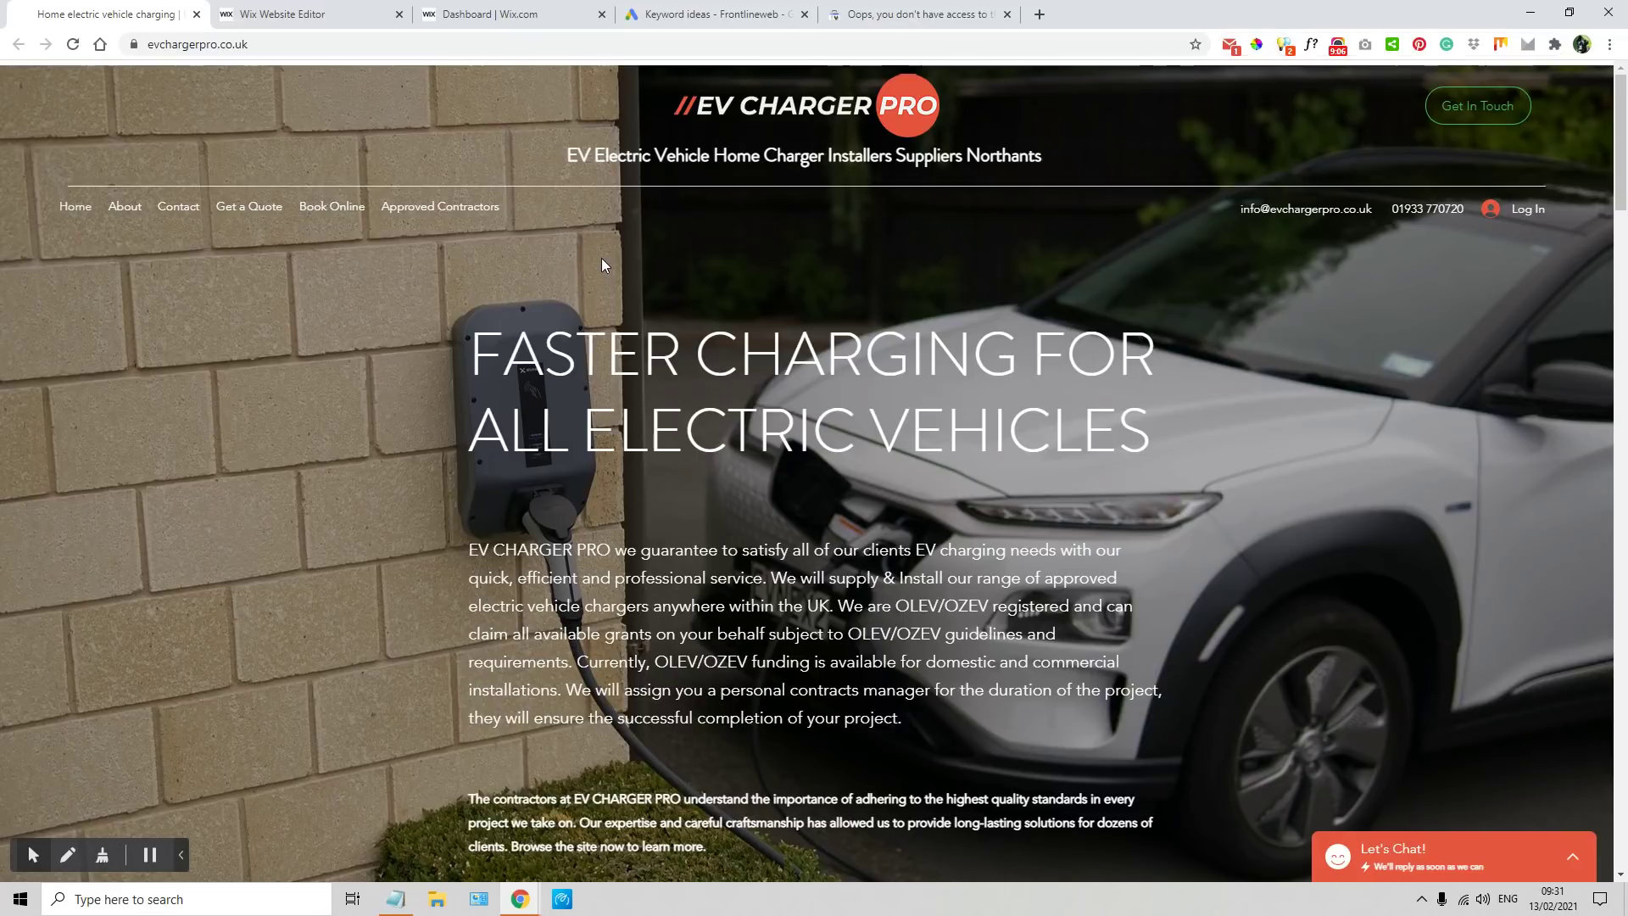
- Return to the Wix editor and open the Home page's SEO (Google) settings at the slug, title and description fields
click(301, 12)
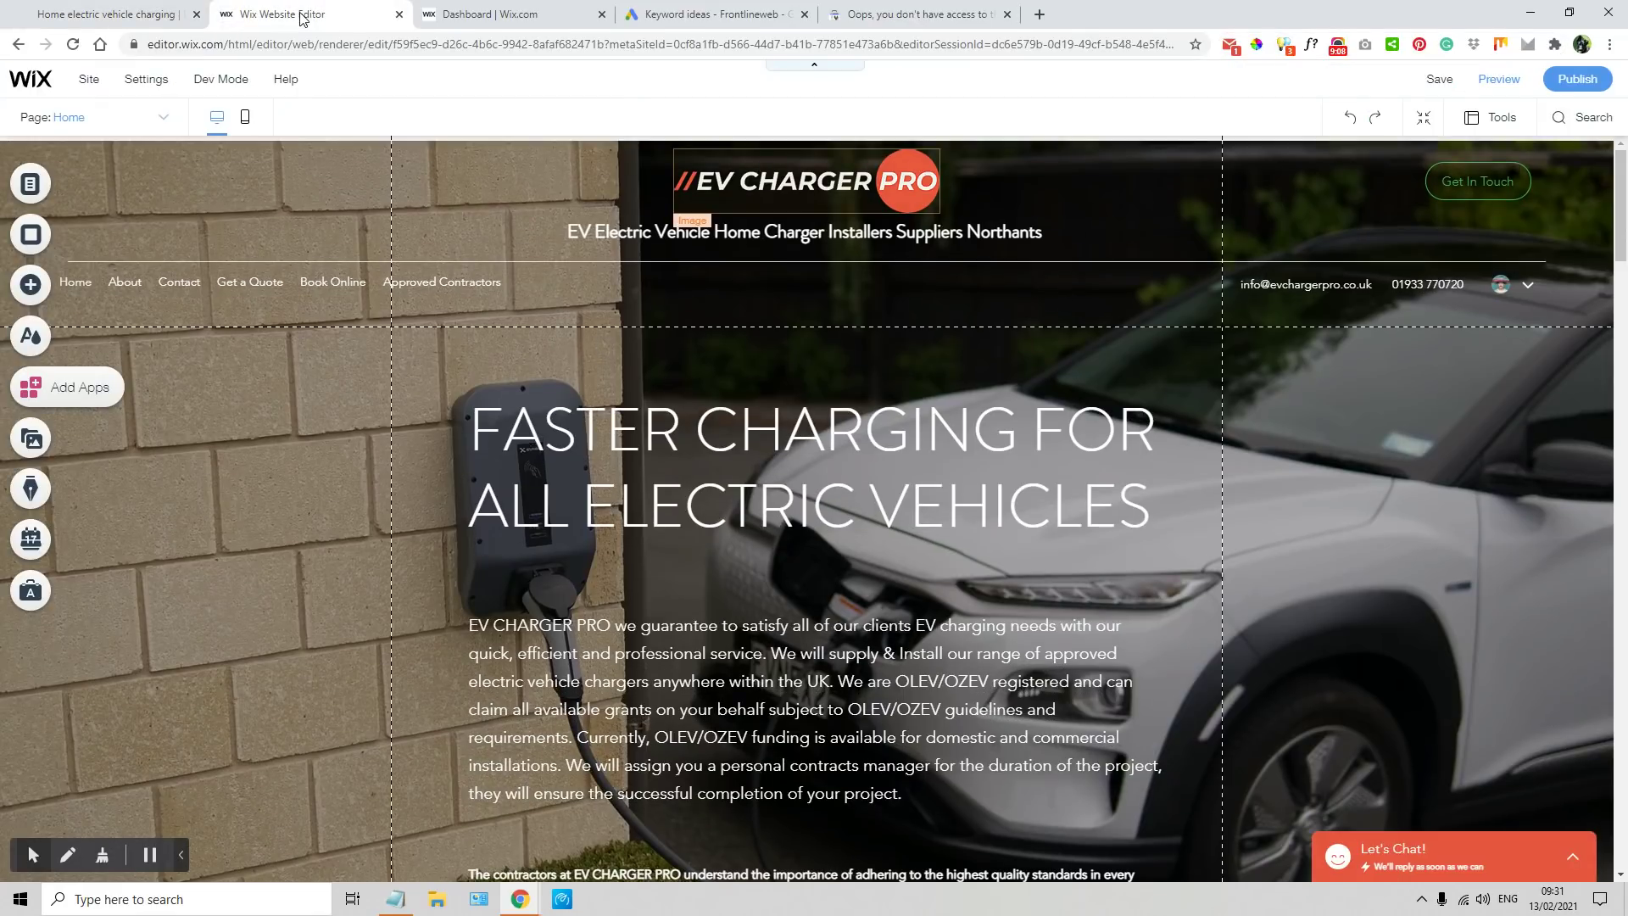
click(167, 123)
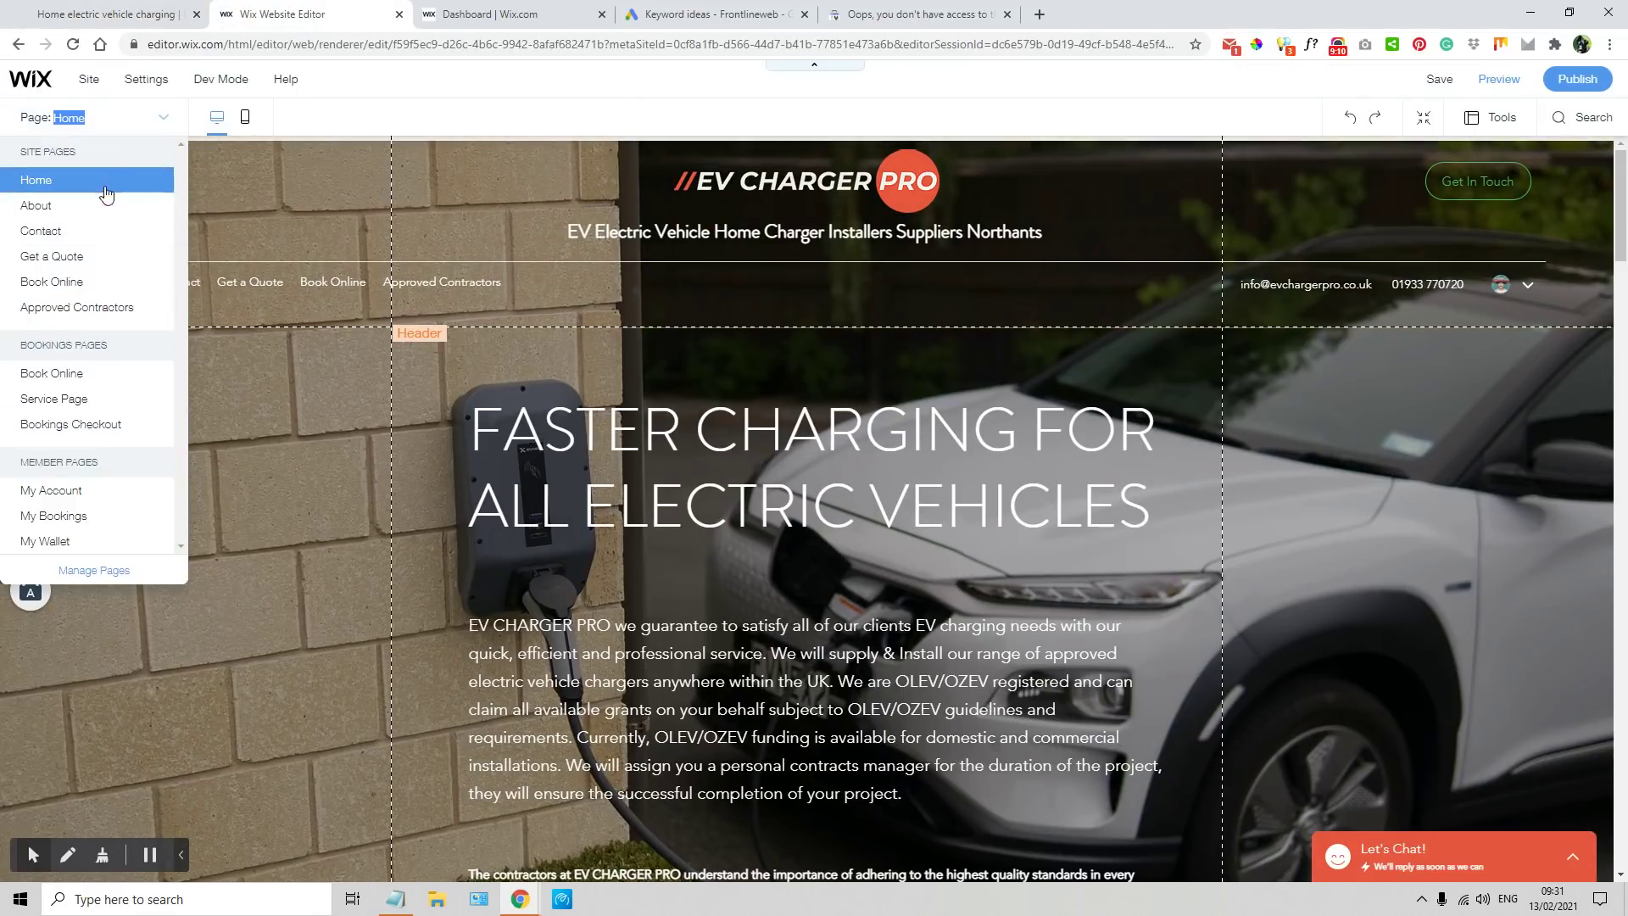
click(94, 570)
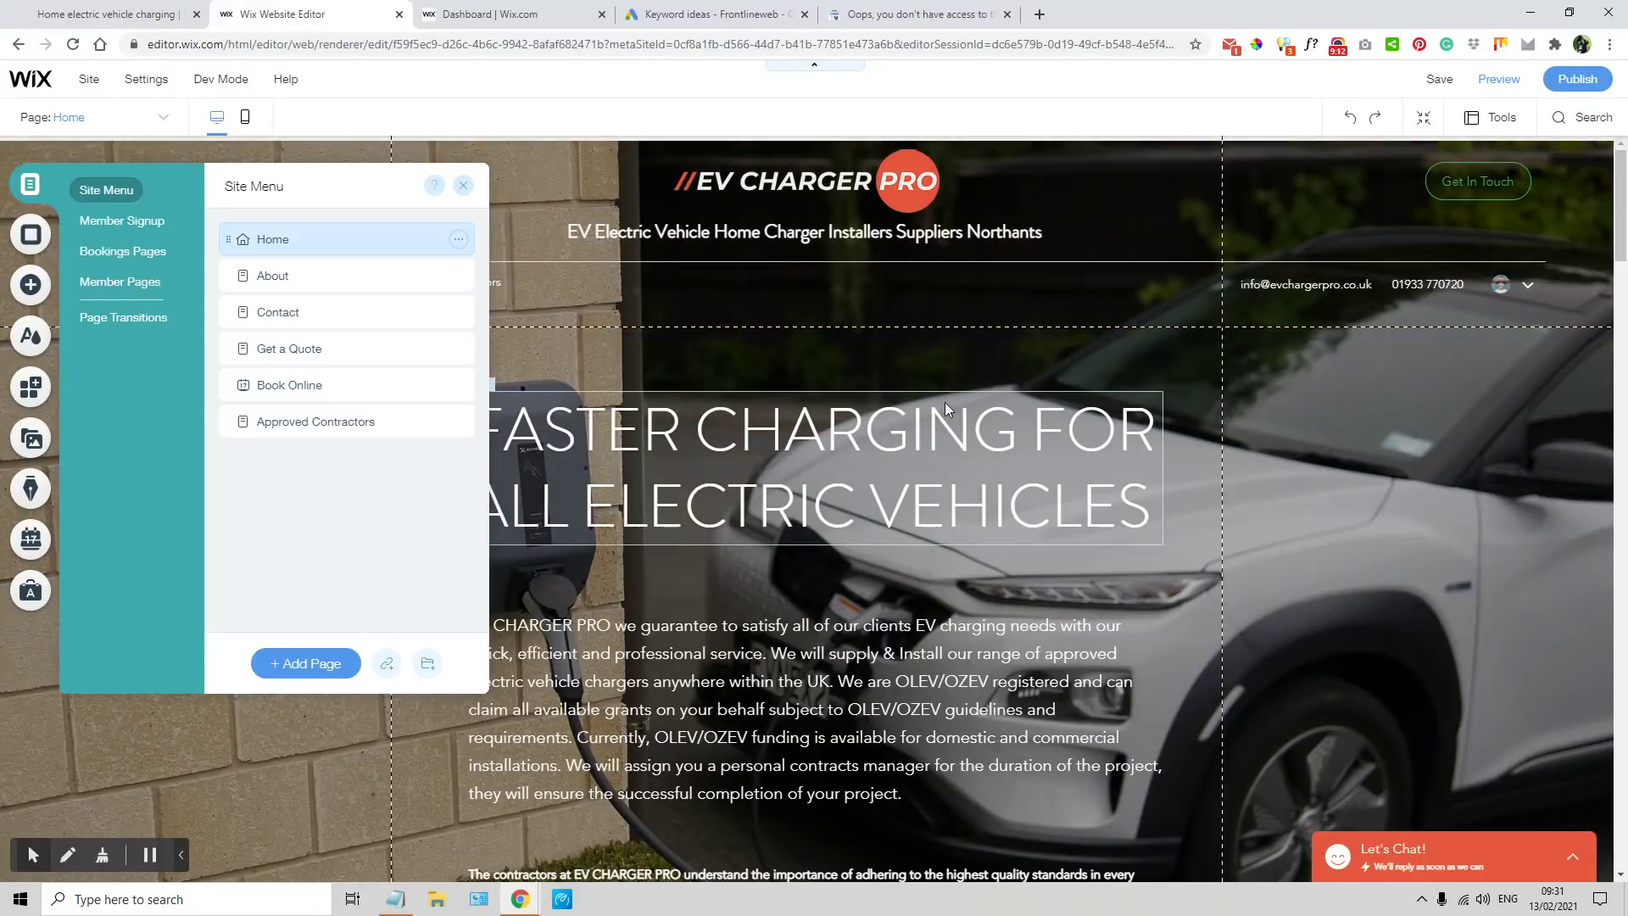
click(458, 240)
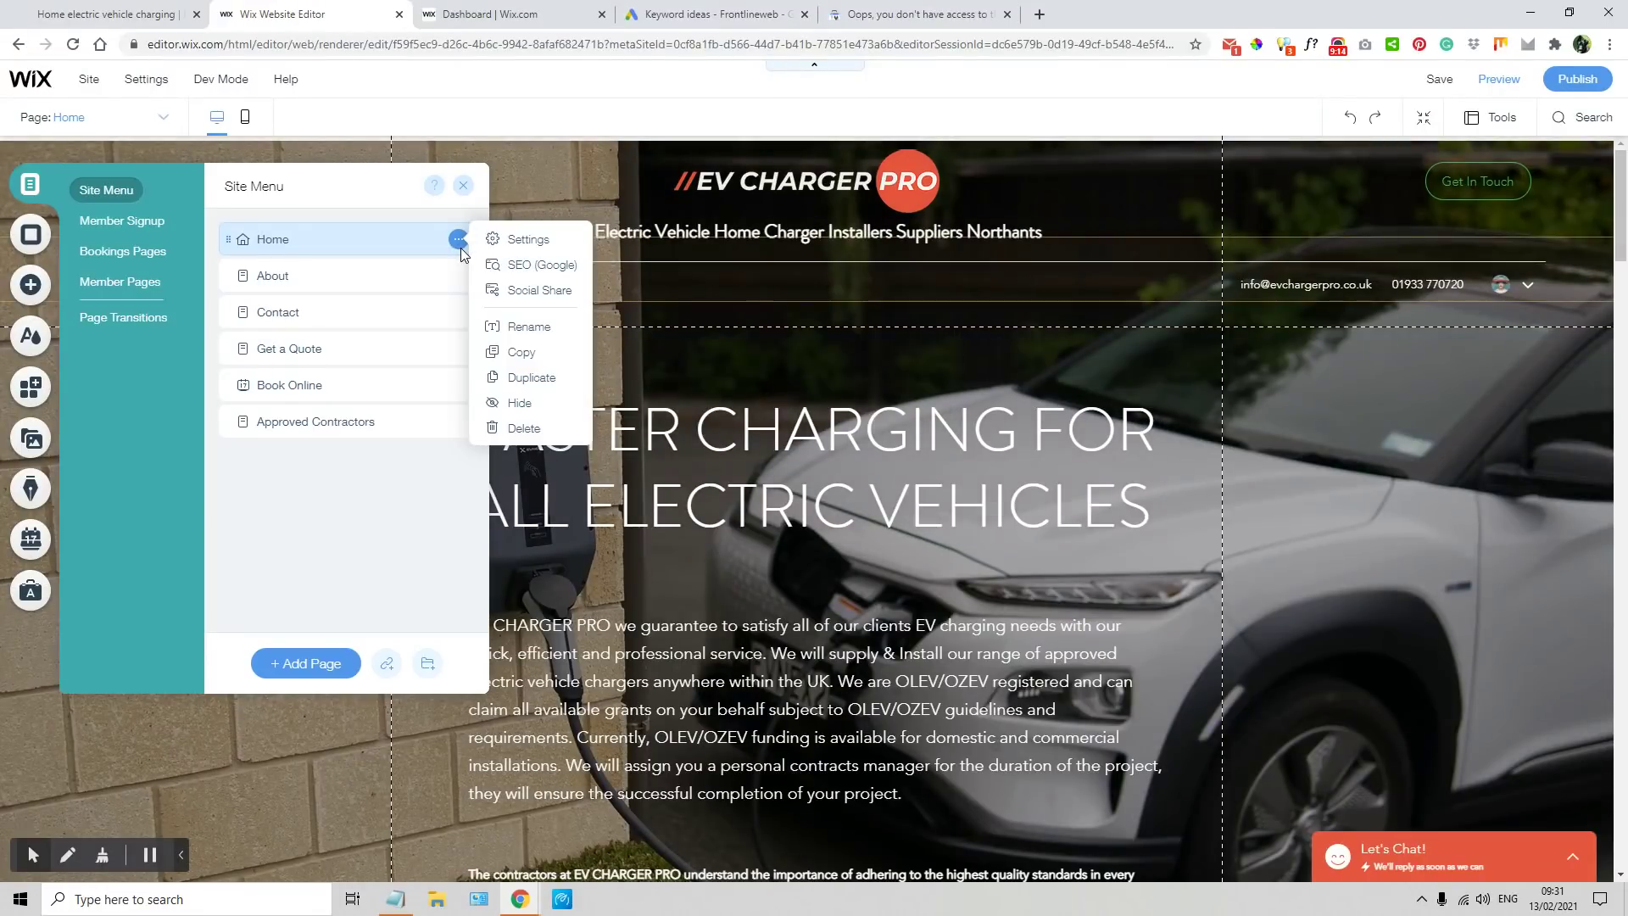
click(546, 267)
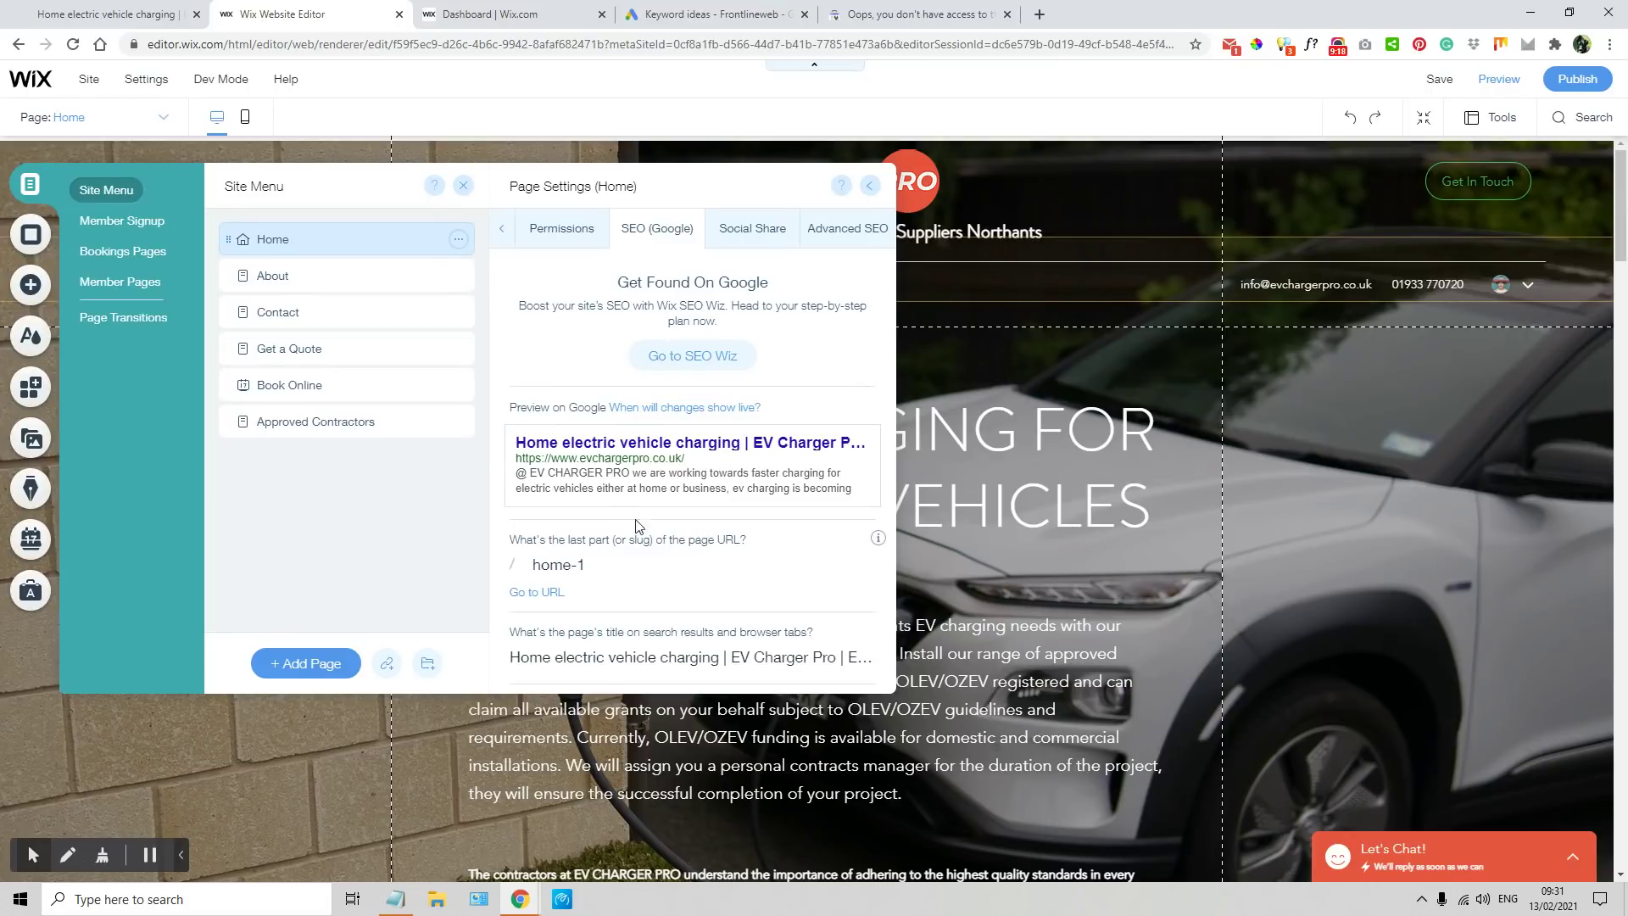
scroll(763, 505, down, 1)
scroll(758, 504, down, 1)
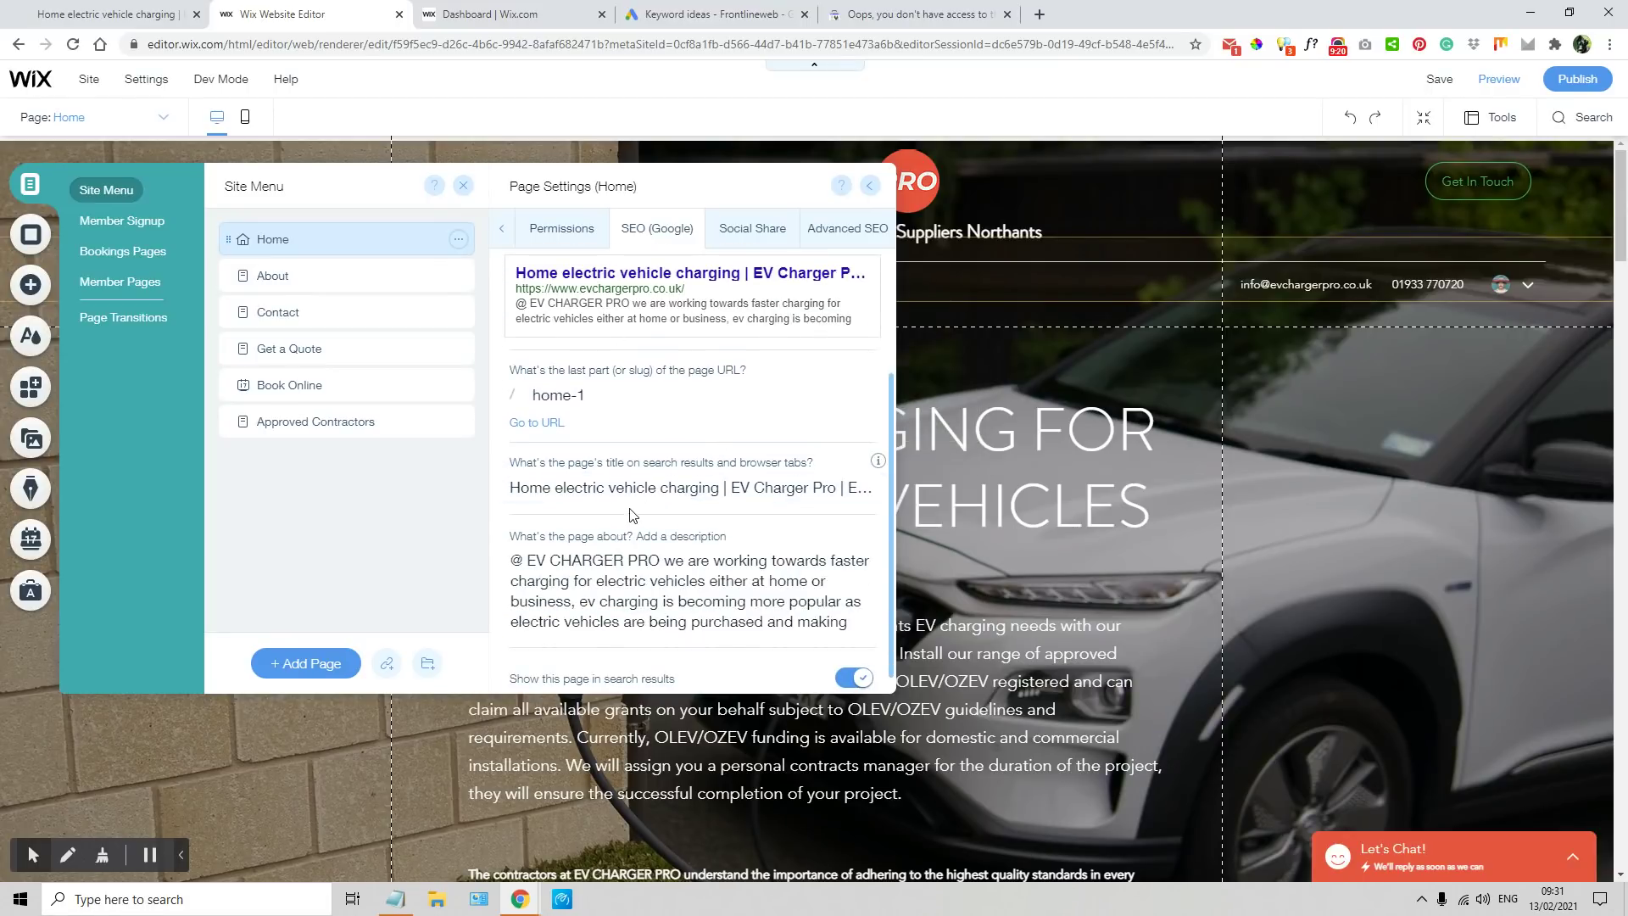
- Clear the Home page's URL slug and copy "Home electric vehicle charging" from the page title
click(601, 397)
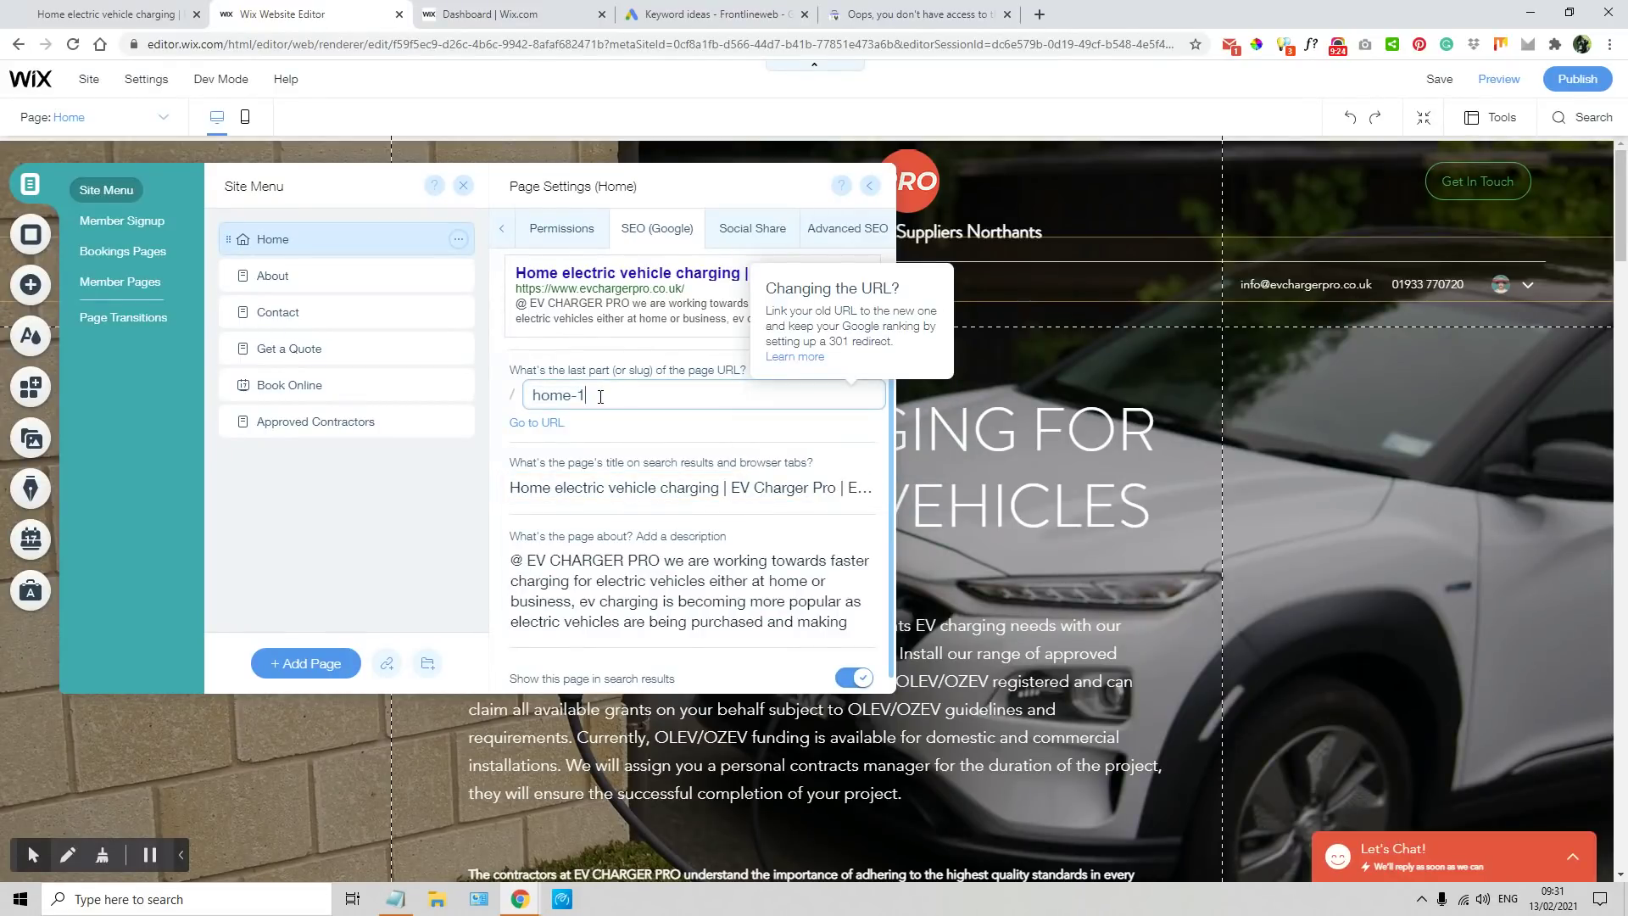
key(BackSpace)
key(BackSpace)
key(BackSpace)
click(557, 491)
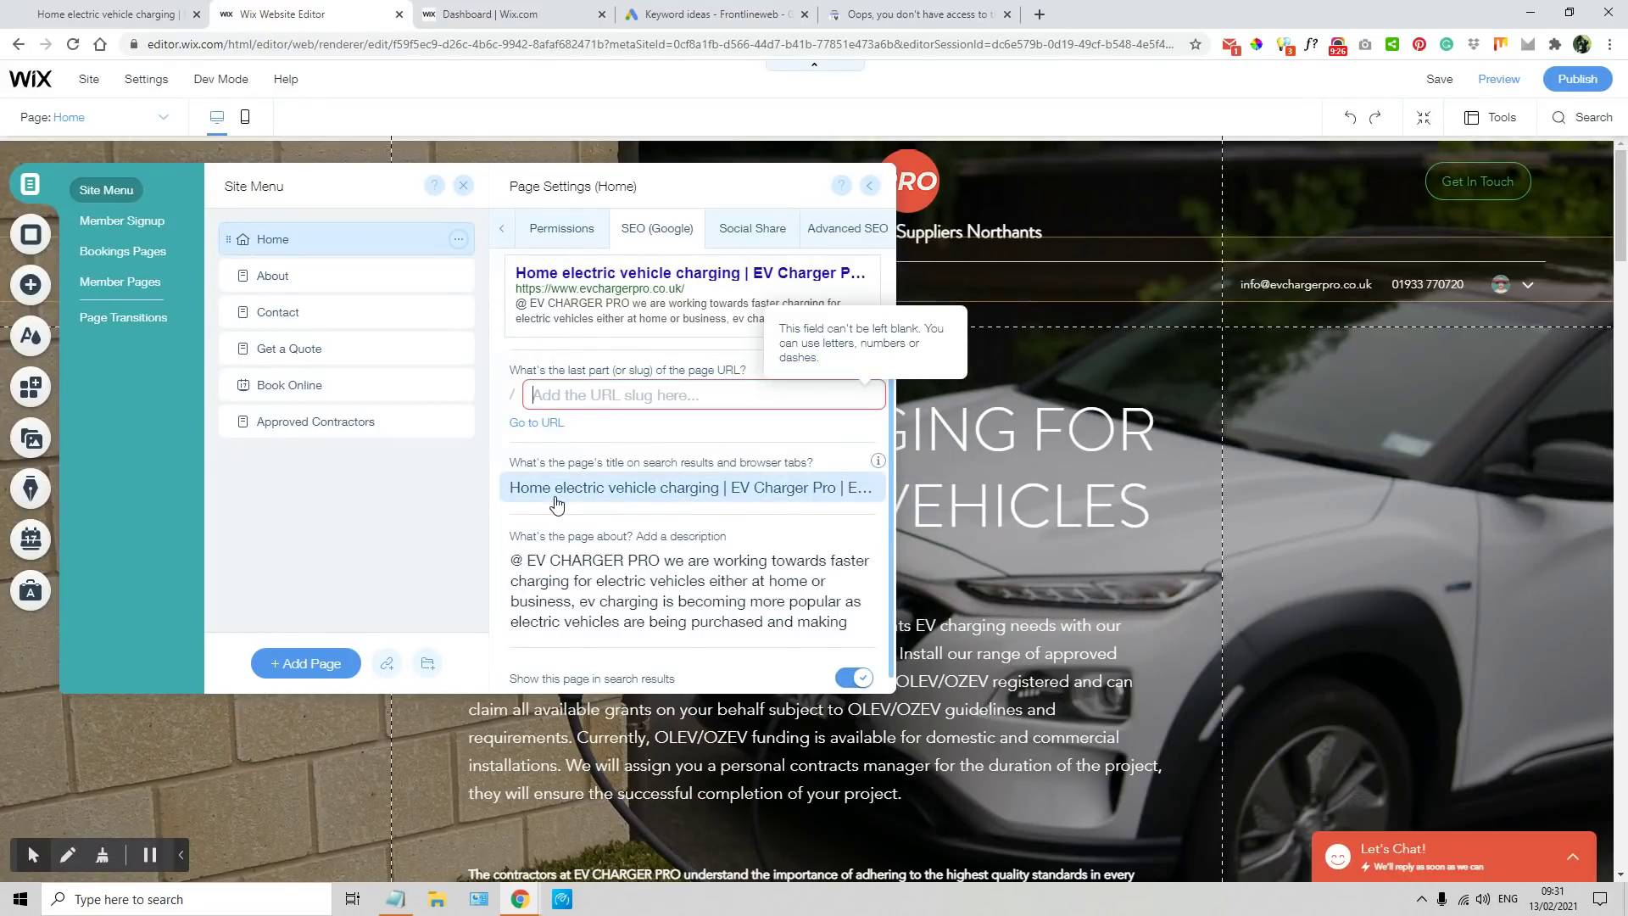
click(513, 488)
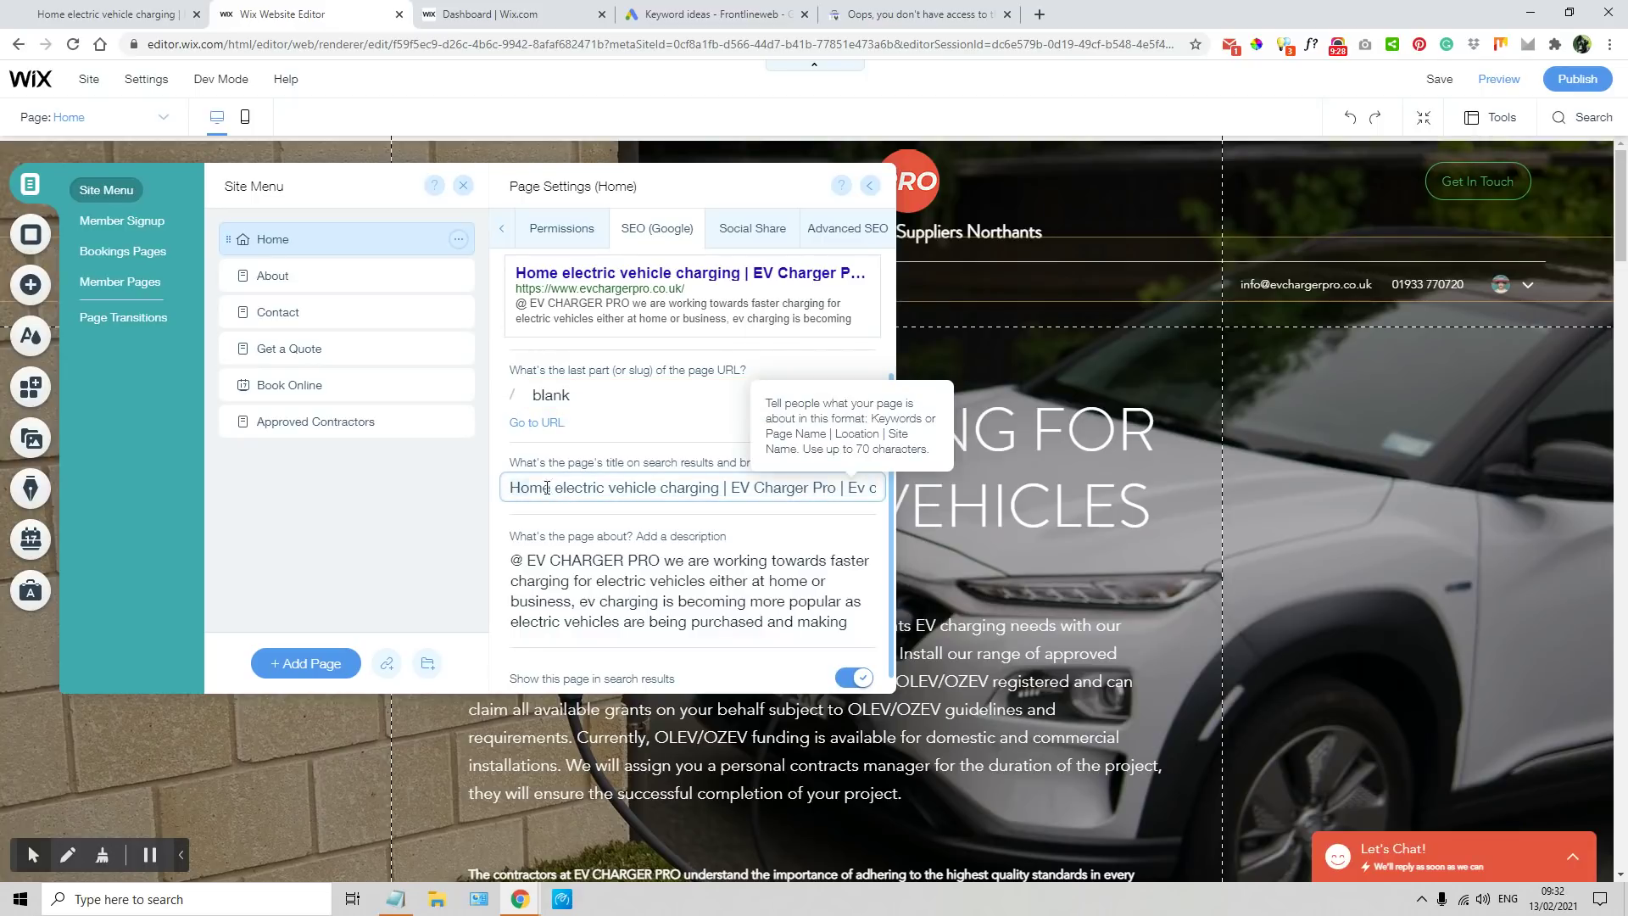
right_click(709, 488)
click(754, 550)
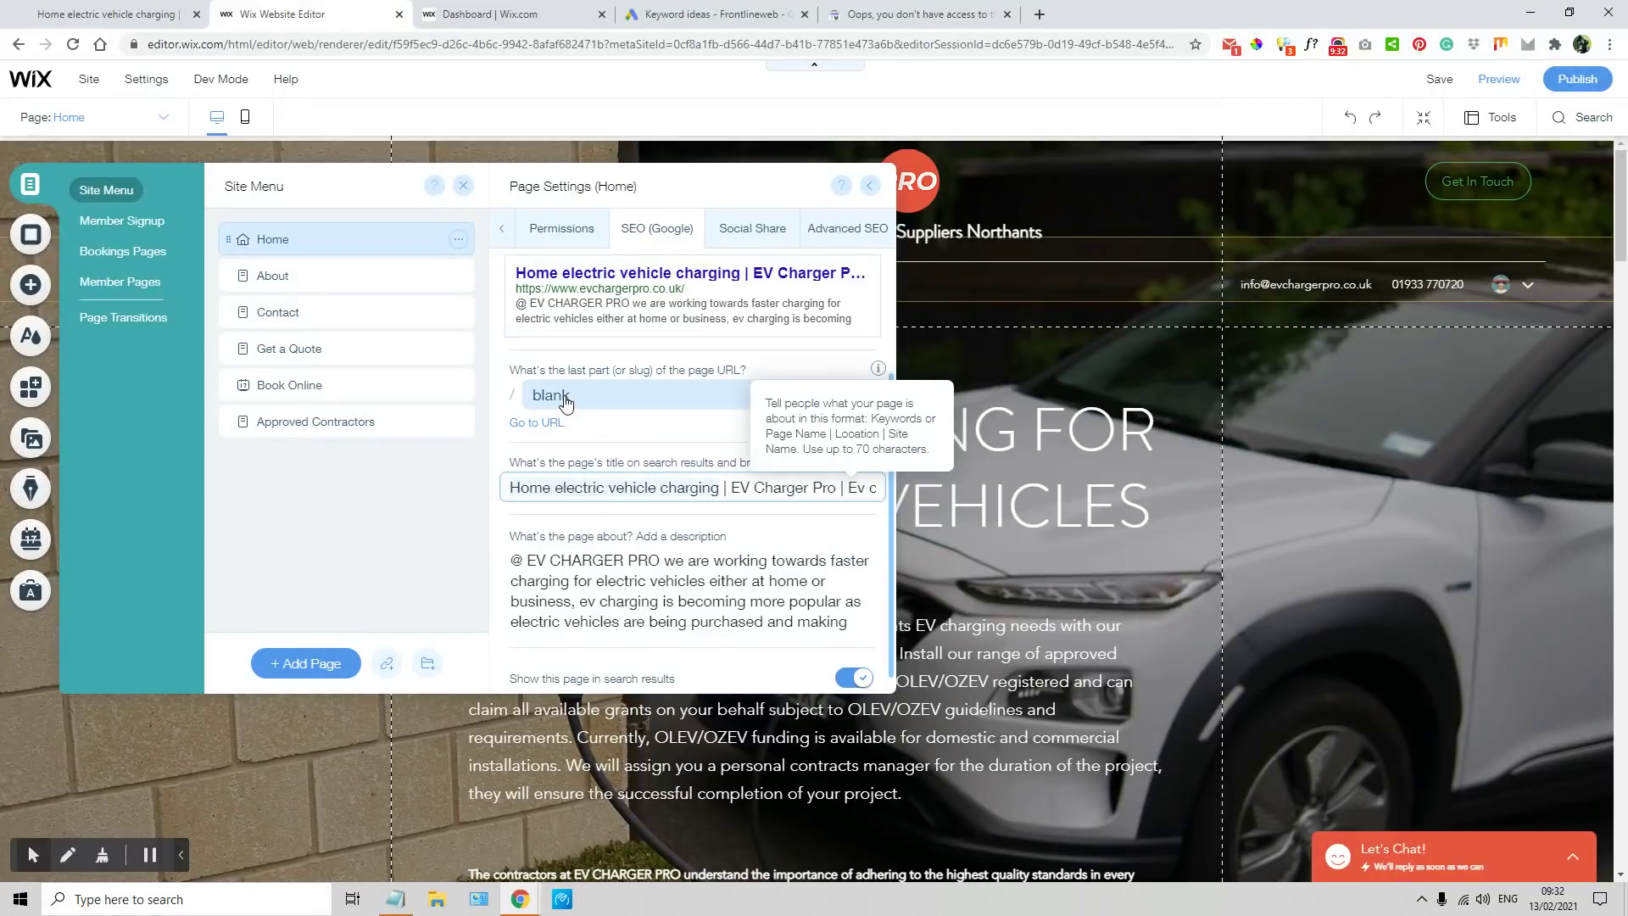
- Replace the Home page's URL slug "blank" with the copied phrase "Home electric vehicle charging"
click(565, 404)
right_click(565, 400)
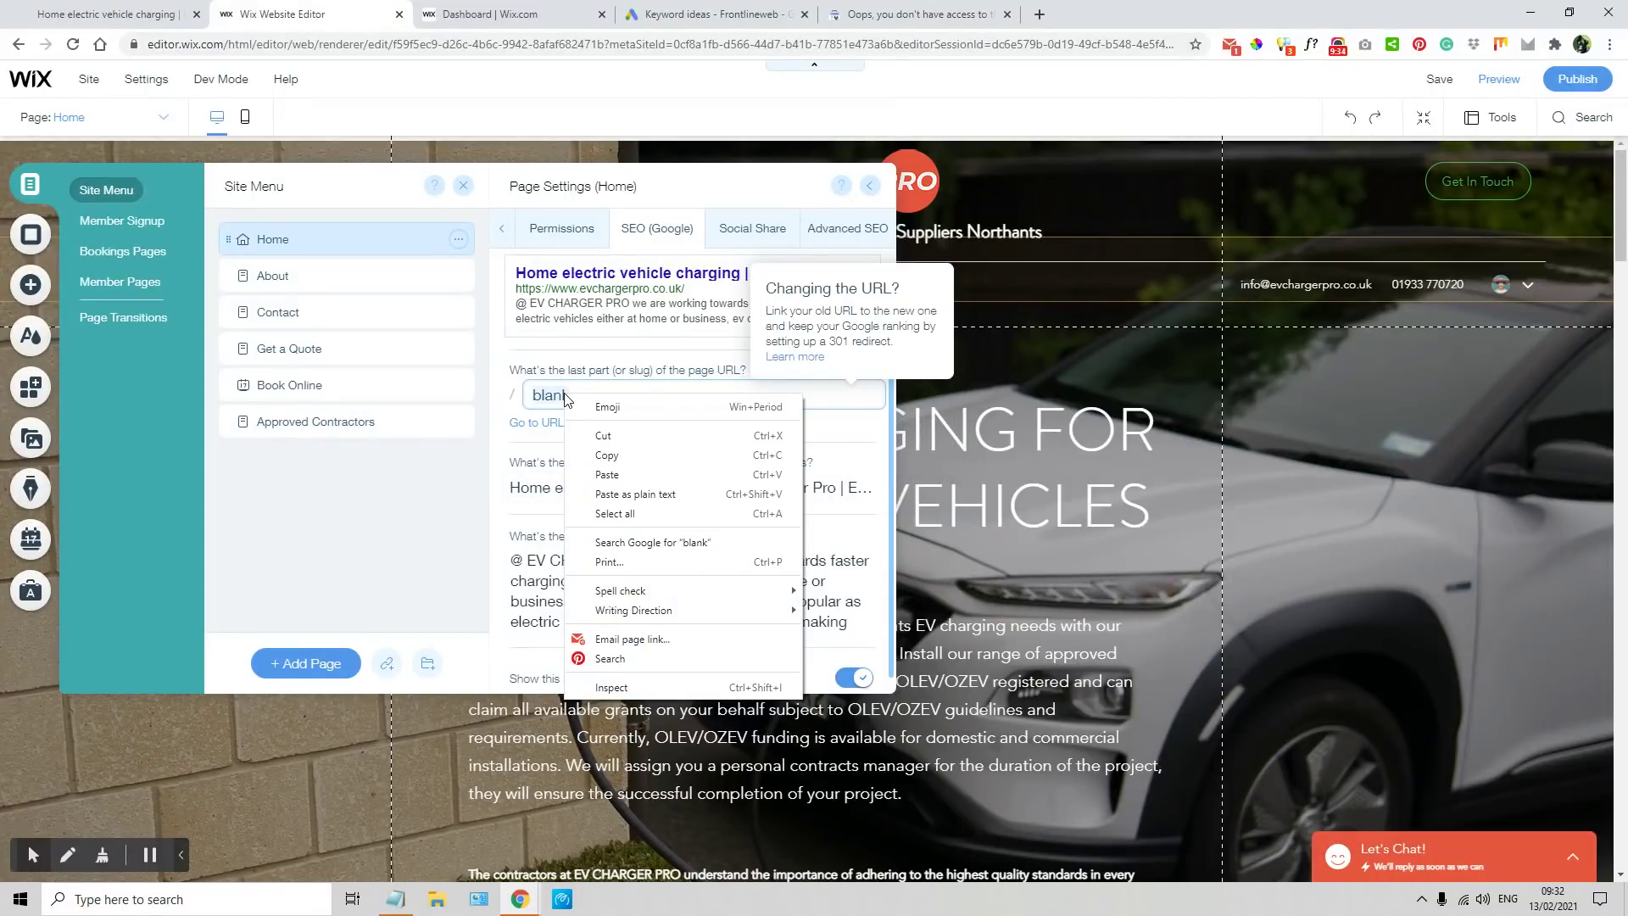
key(Escape)
key(BackSpace)
right_click(561, 393)
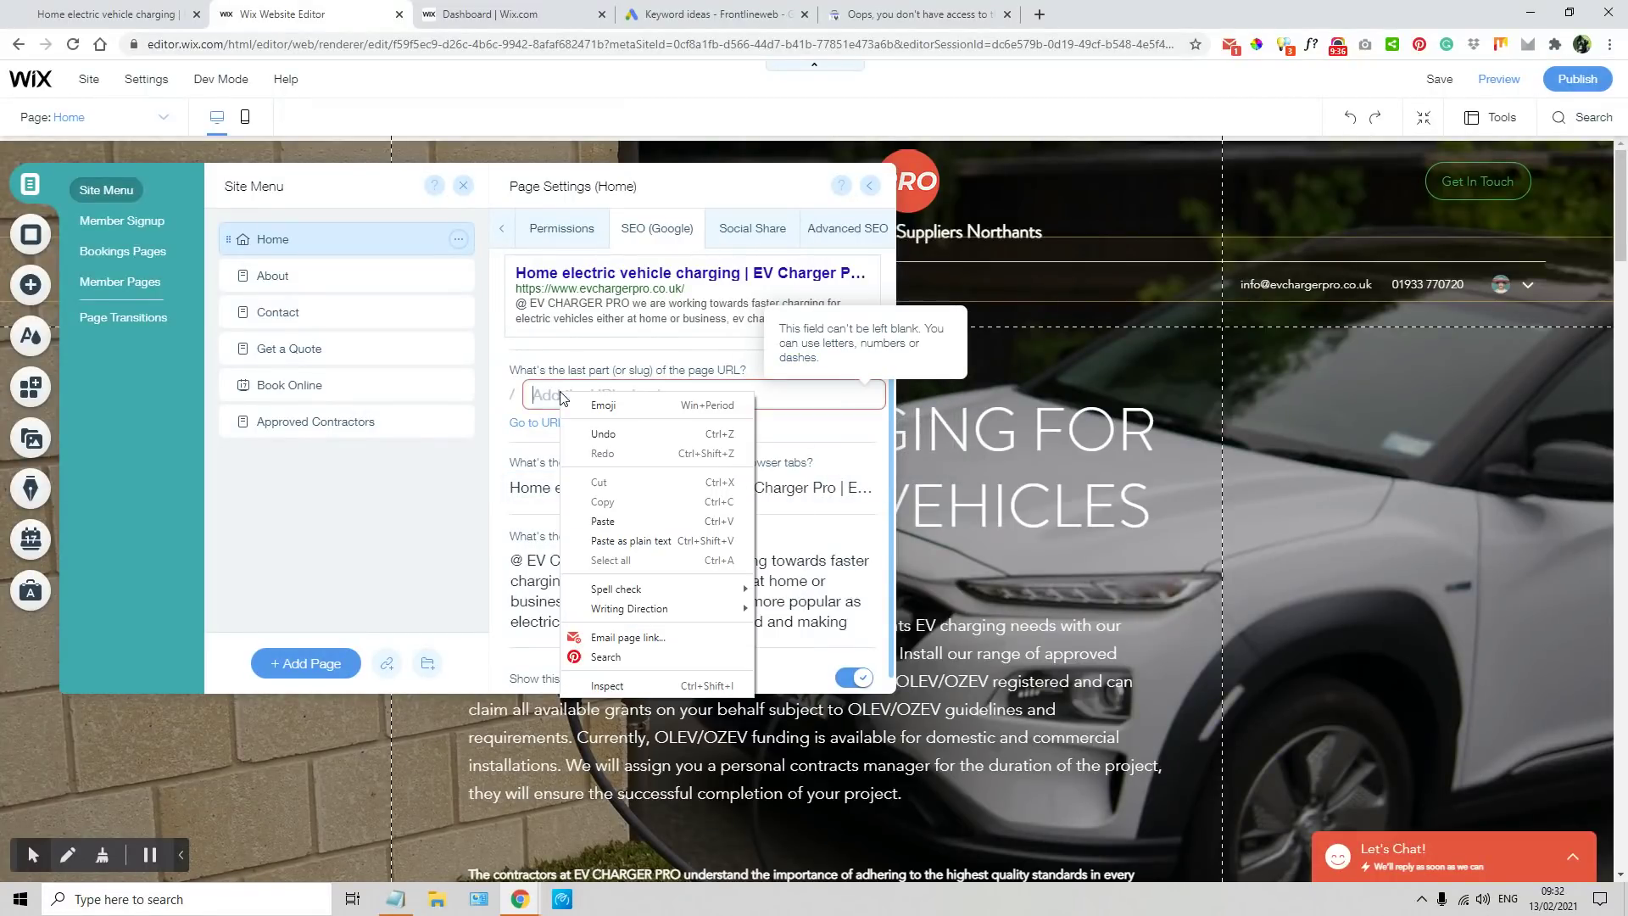
click(604, 522)
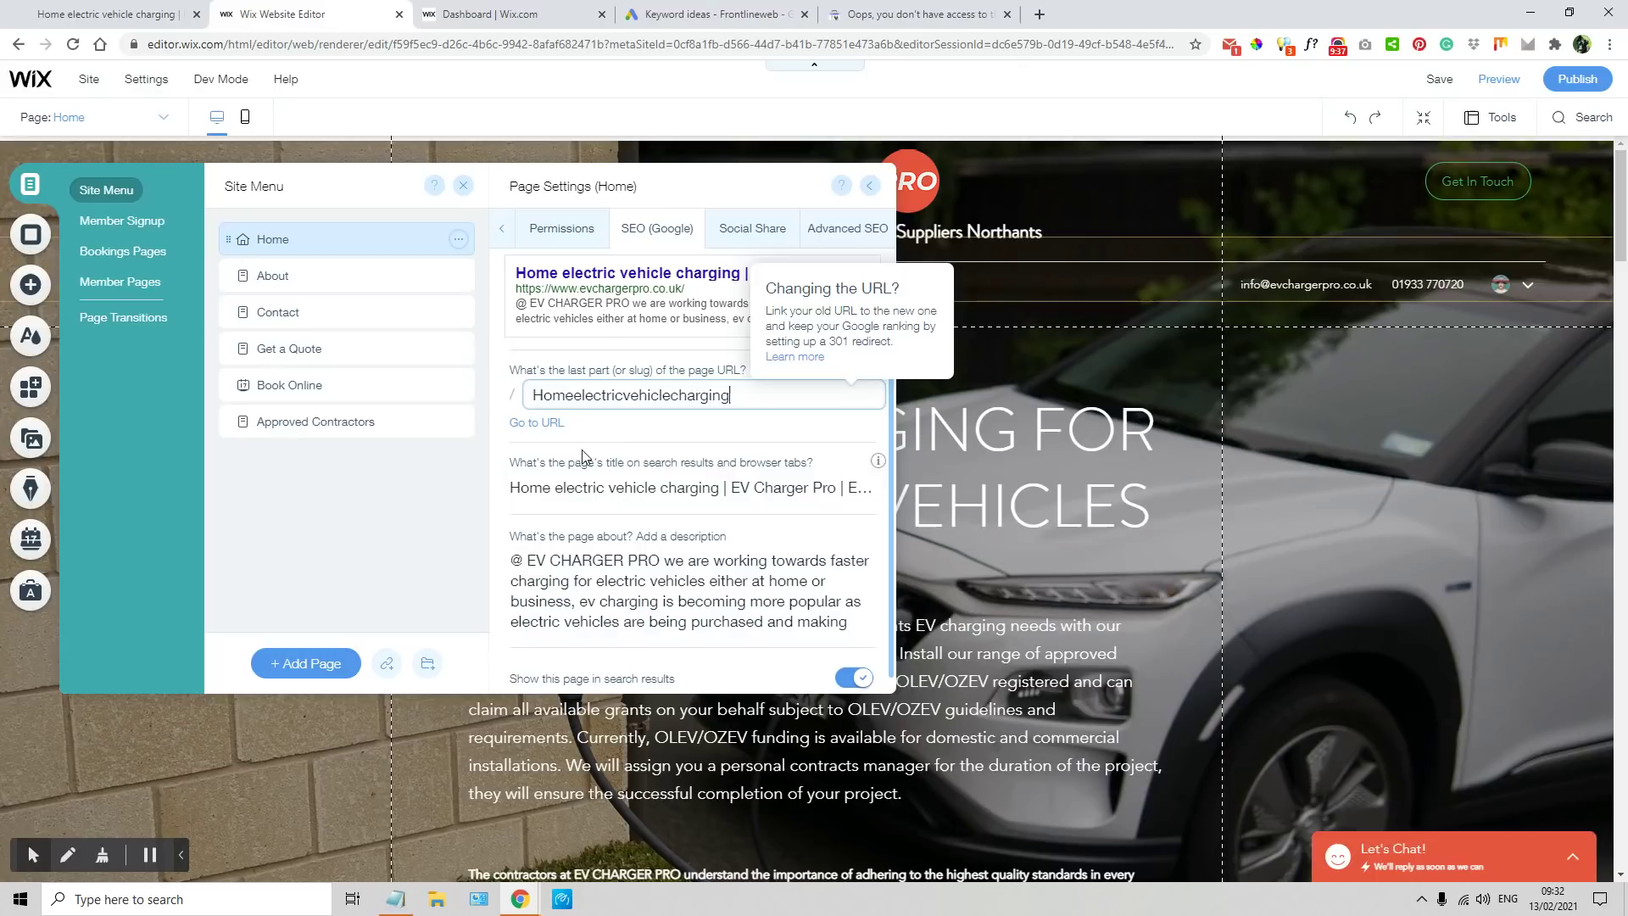
- Make the slug's first letter lowercase and hyphenate its words so it reads home-electric-vehicle-charging
click(547, 396)
key(BackSpace)
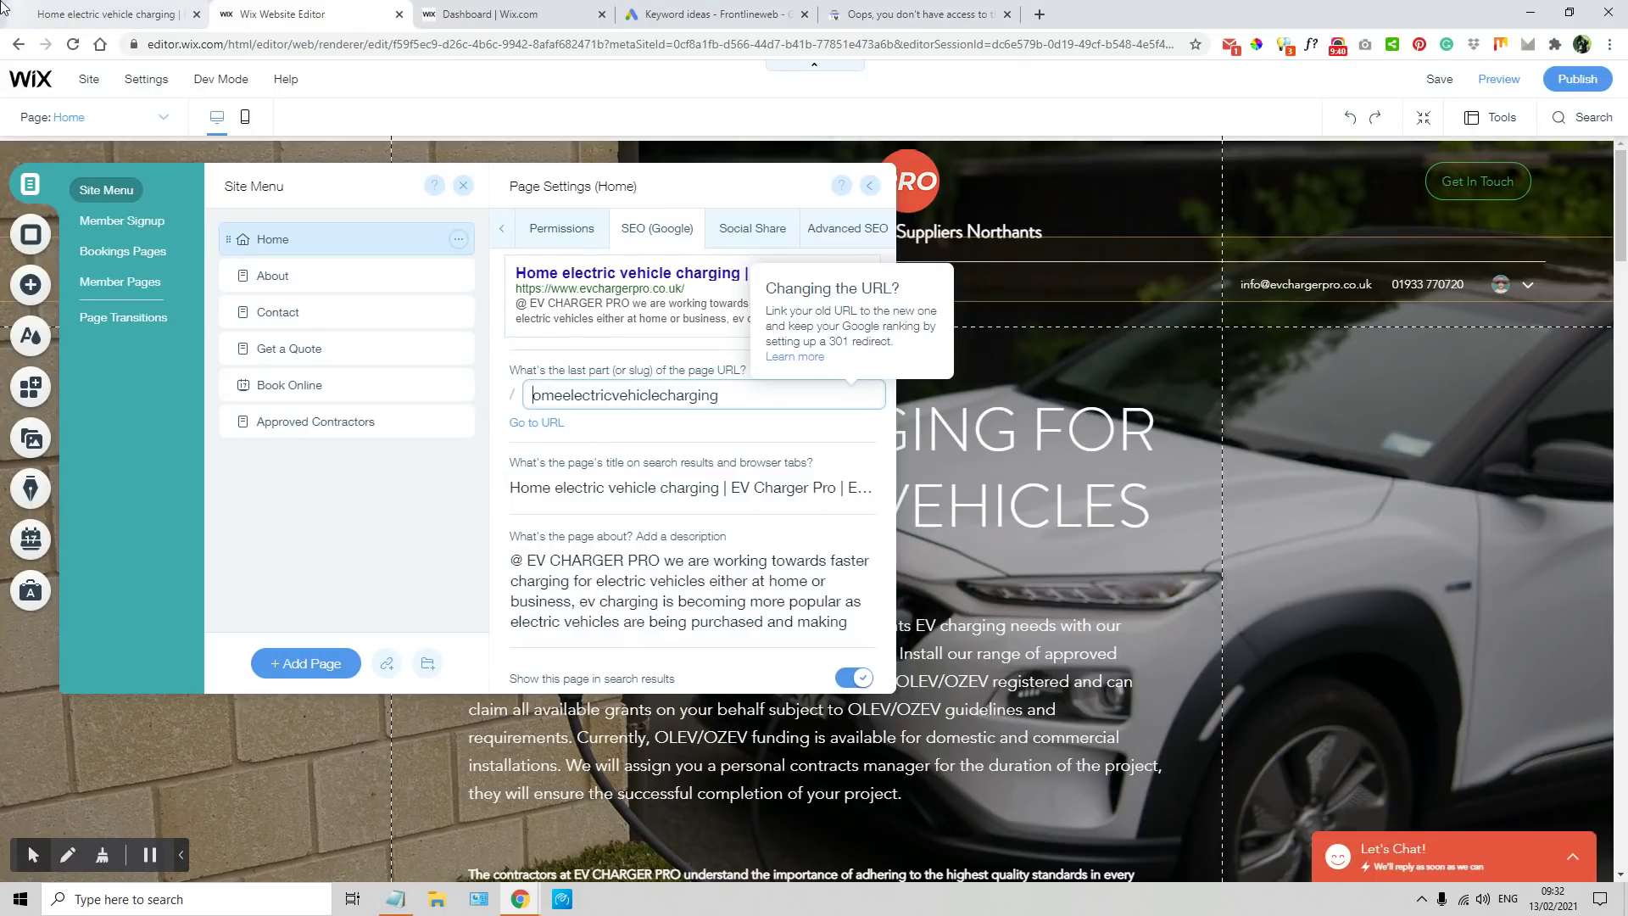
text(h)
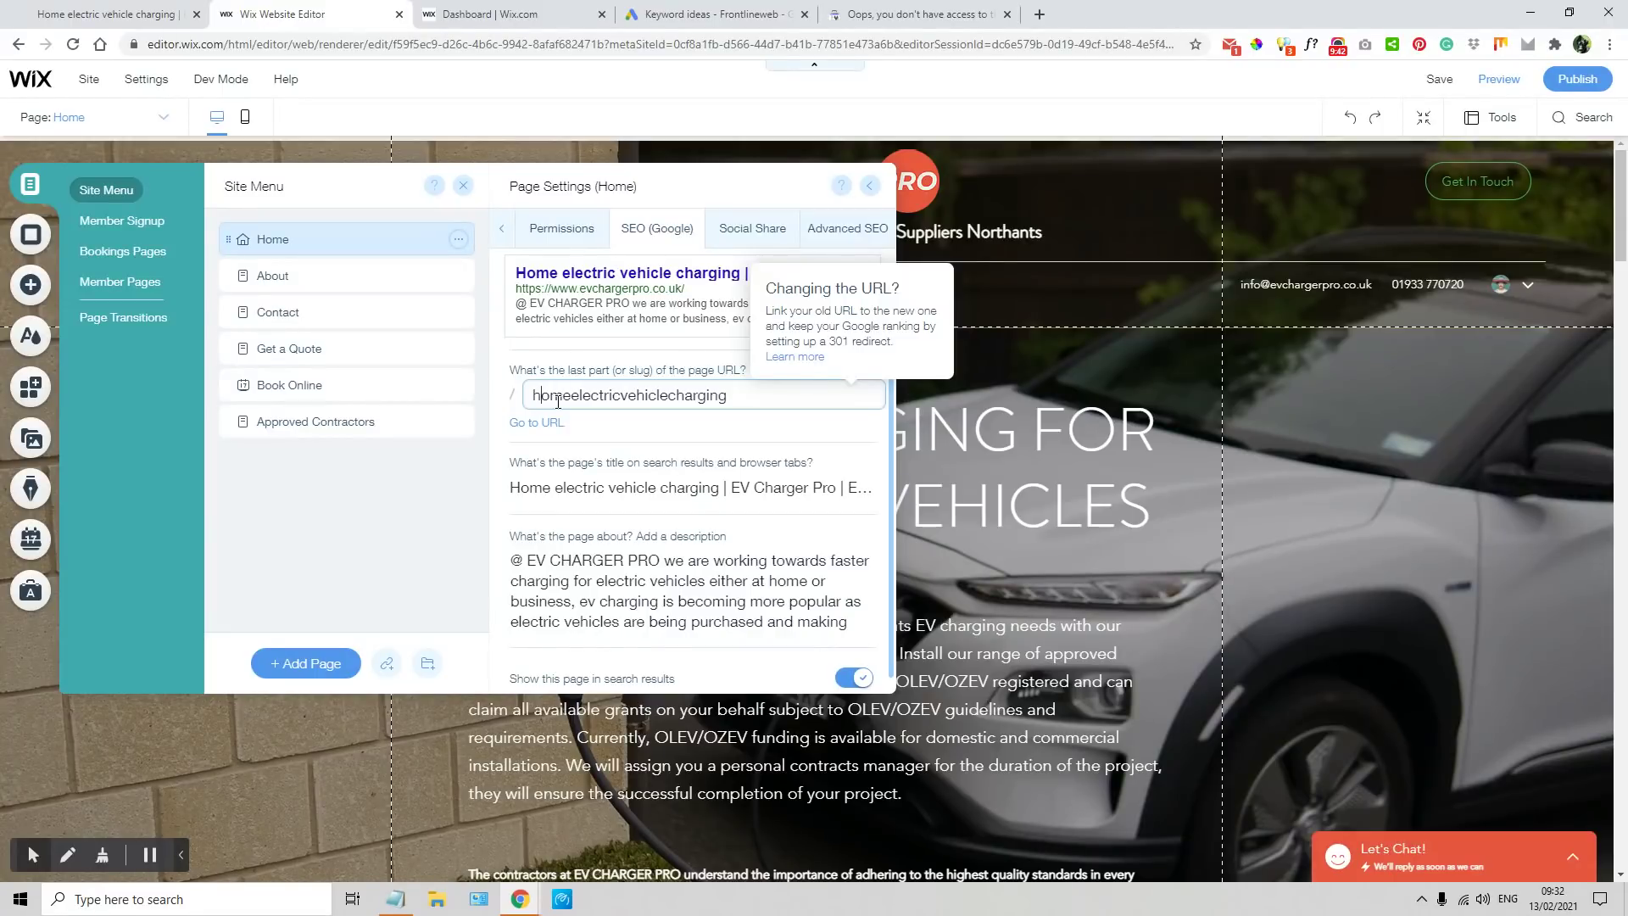
click(576, 397)
text(-)
click(629, 397)
text(-)
click(682, 397)
text(-)
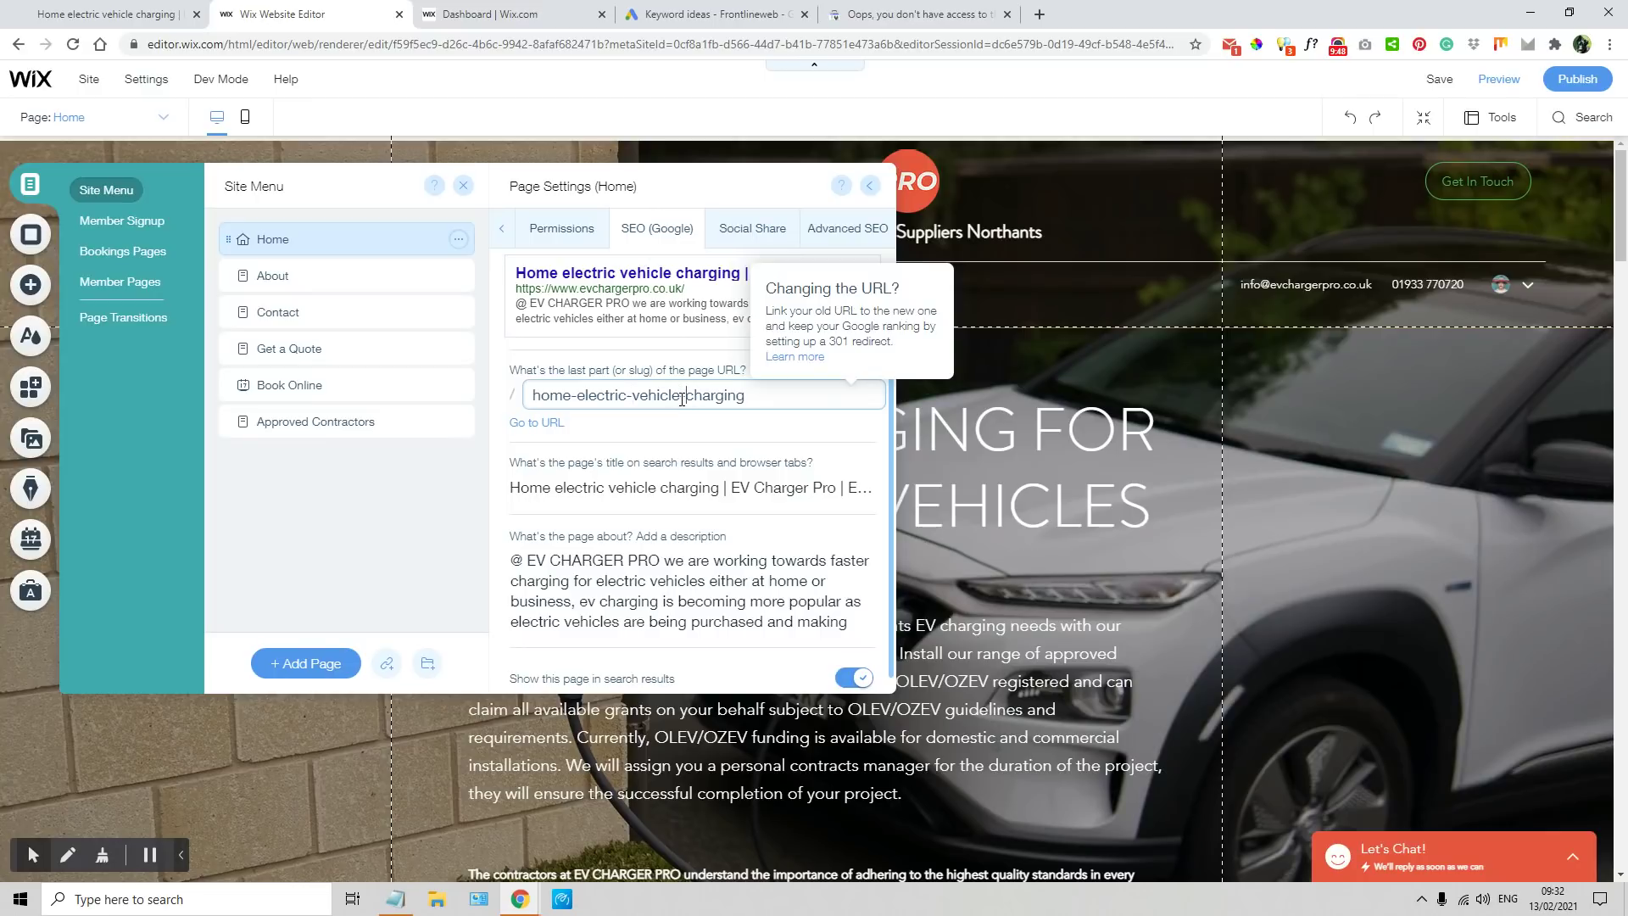
click(757, 426)
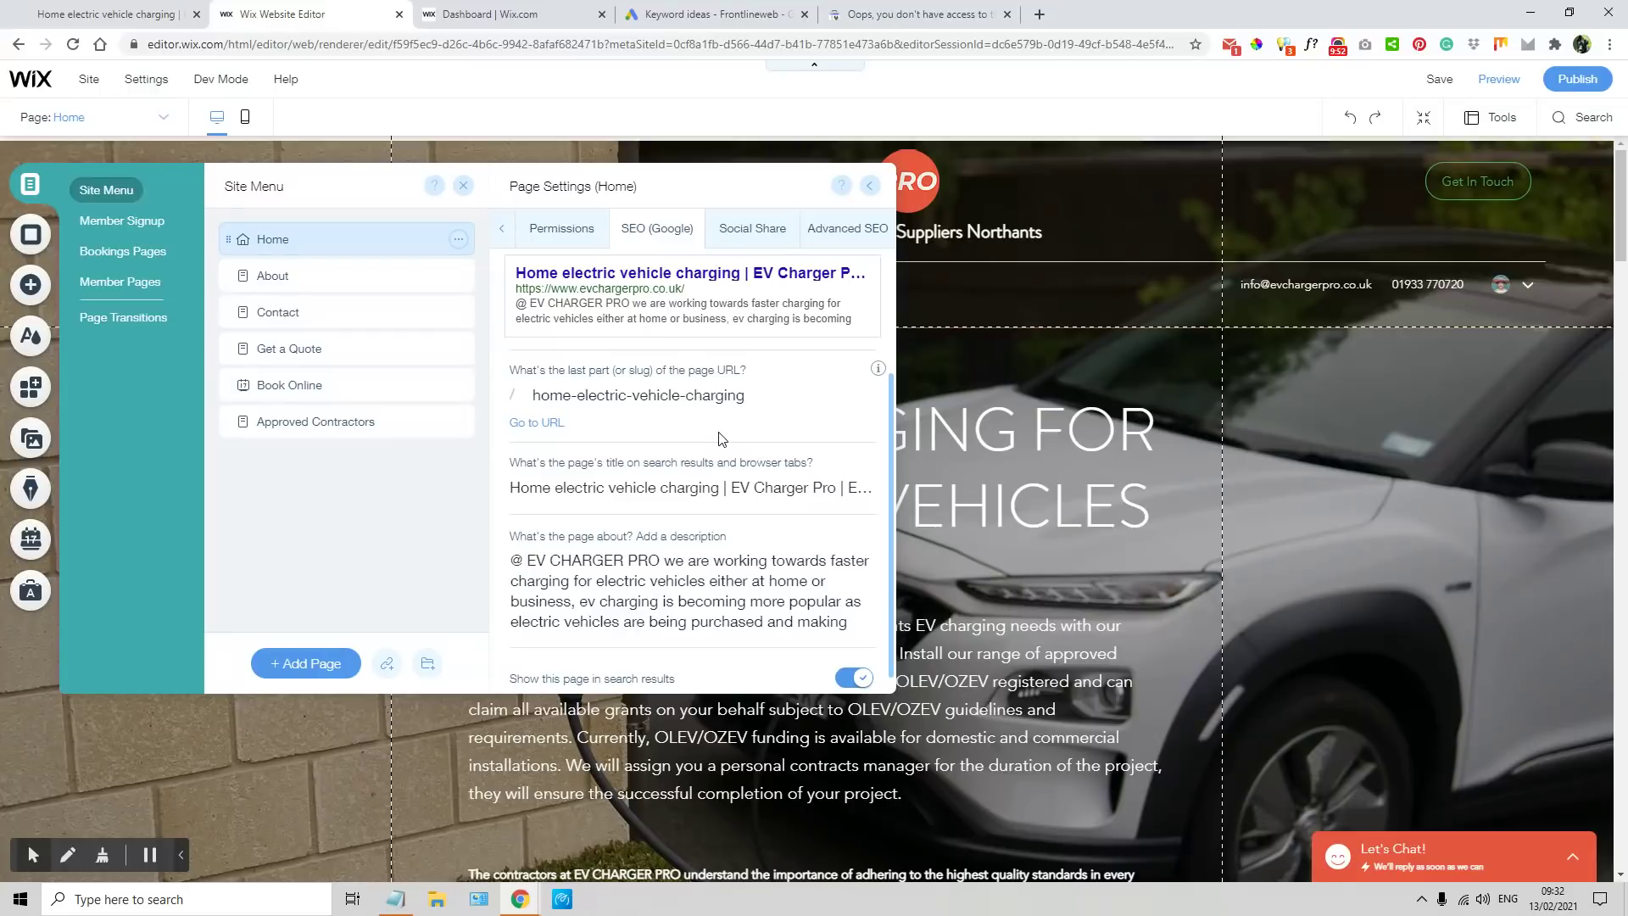
- Read through the Home page's search-result title and clear it
click(681, 488)
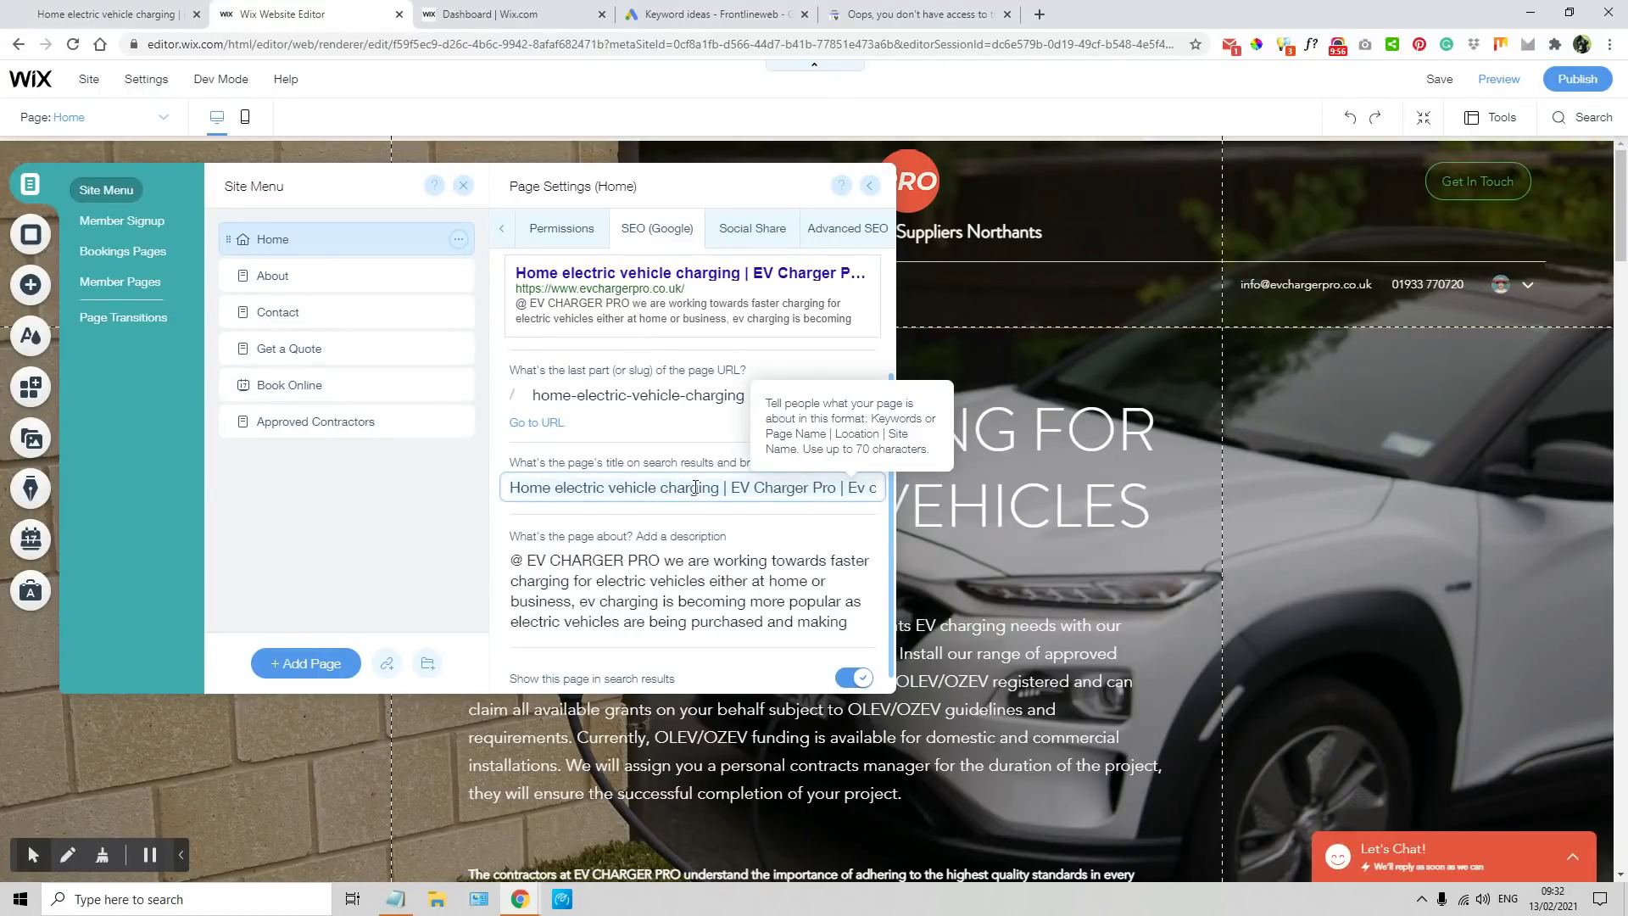
drag(512, 486, 863, 492)
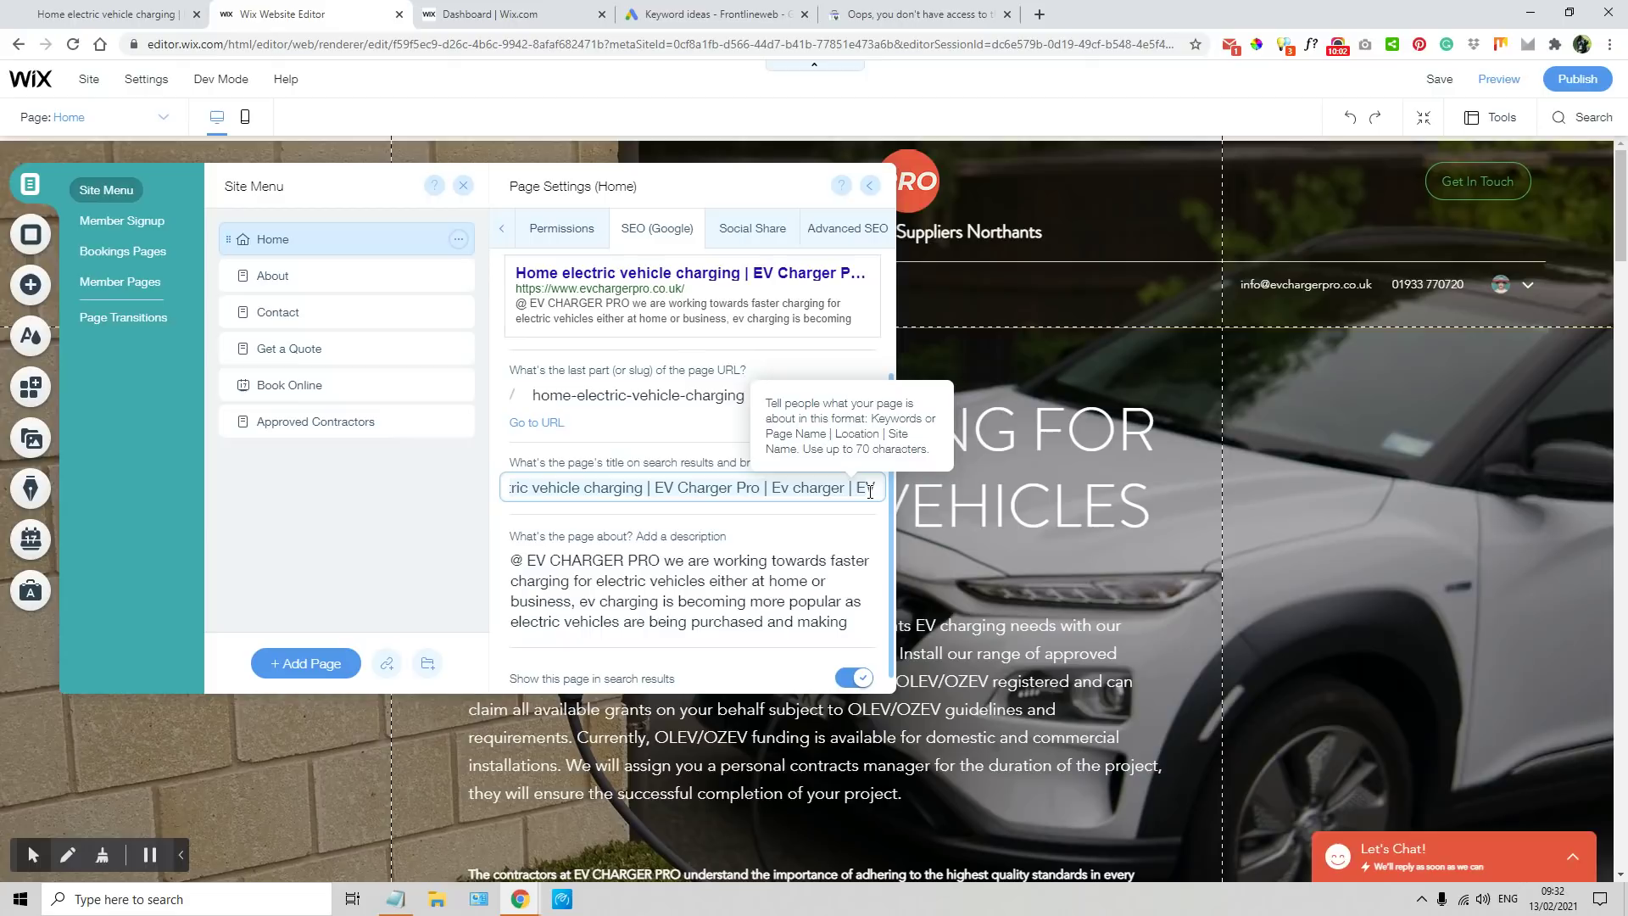
drag(886, 490, 513, 495)
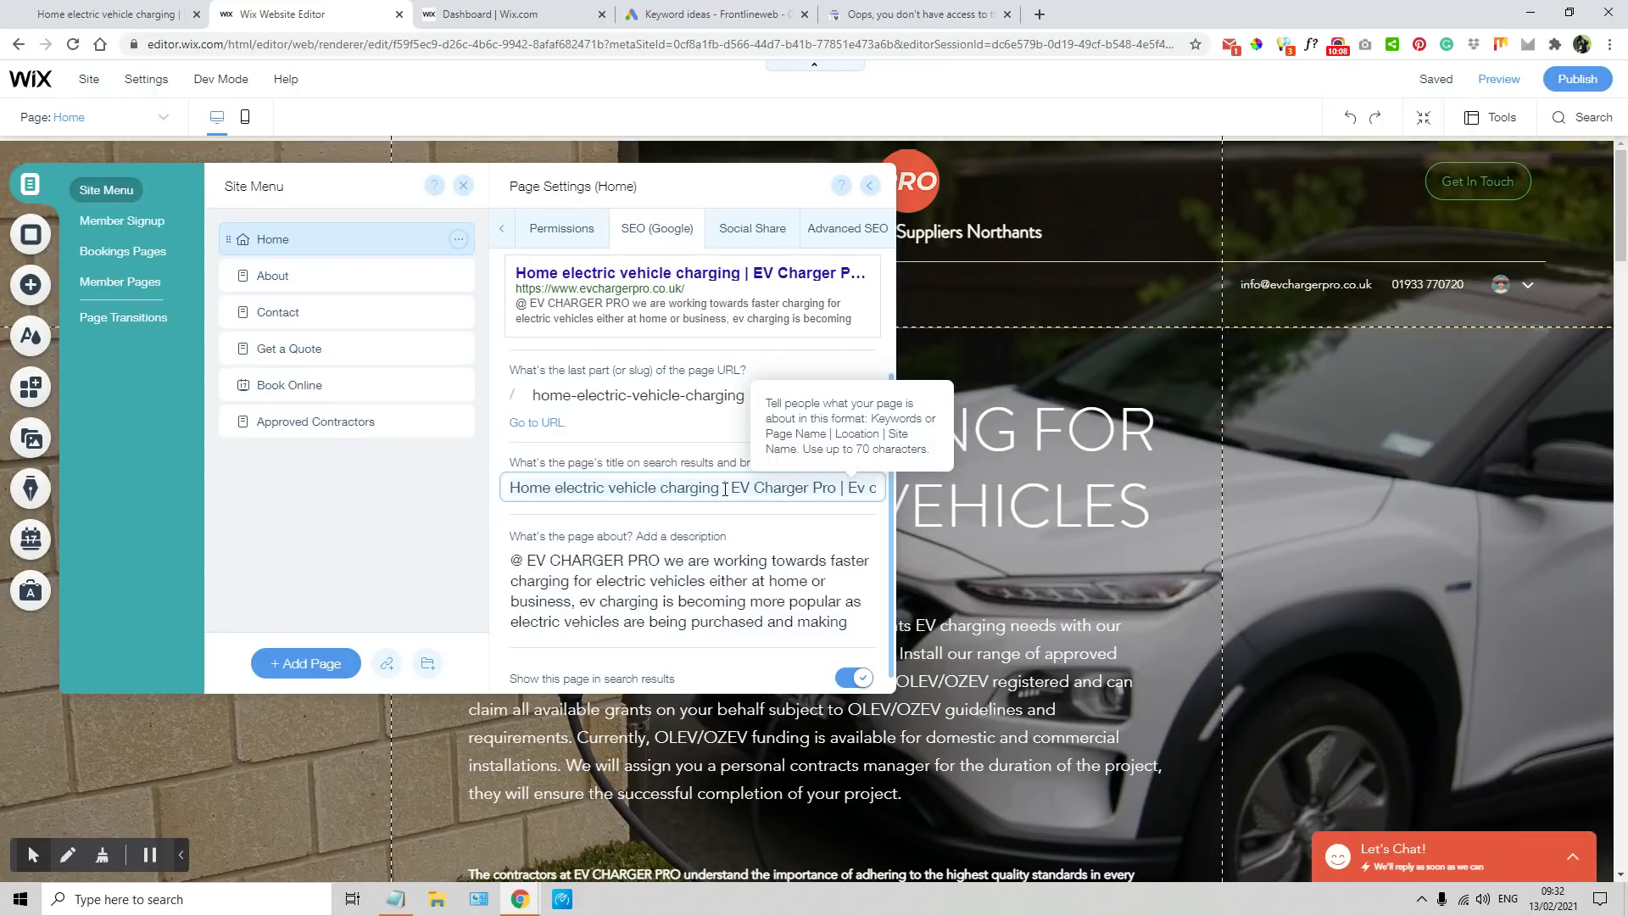
key(ctrl+a)
key(BackSpace)
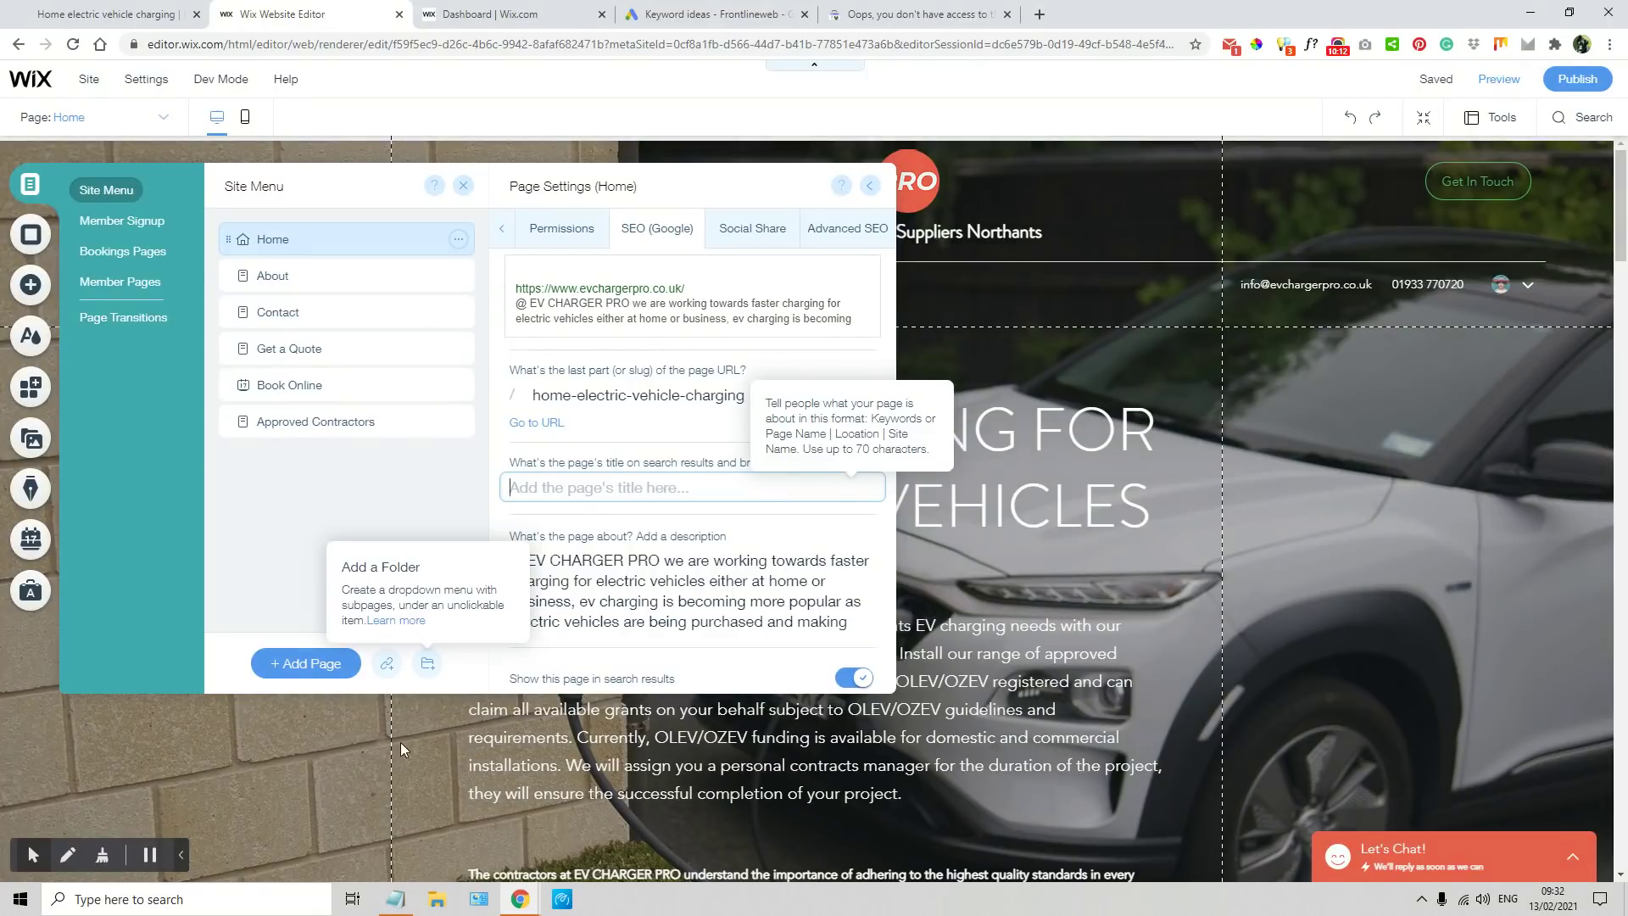
- Switch to Notepad and copy the line "EV Electric Vehicle Home Charger Installers Suppliers Northants"
click(396, 899)
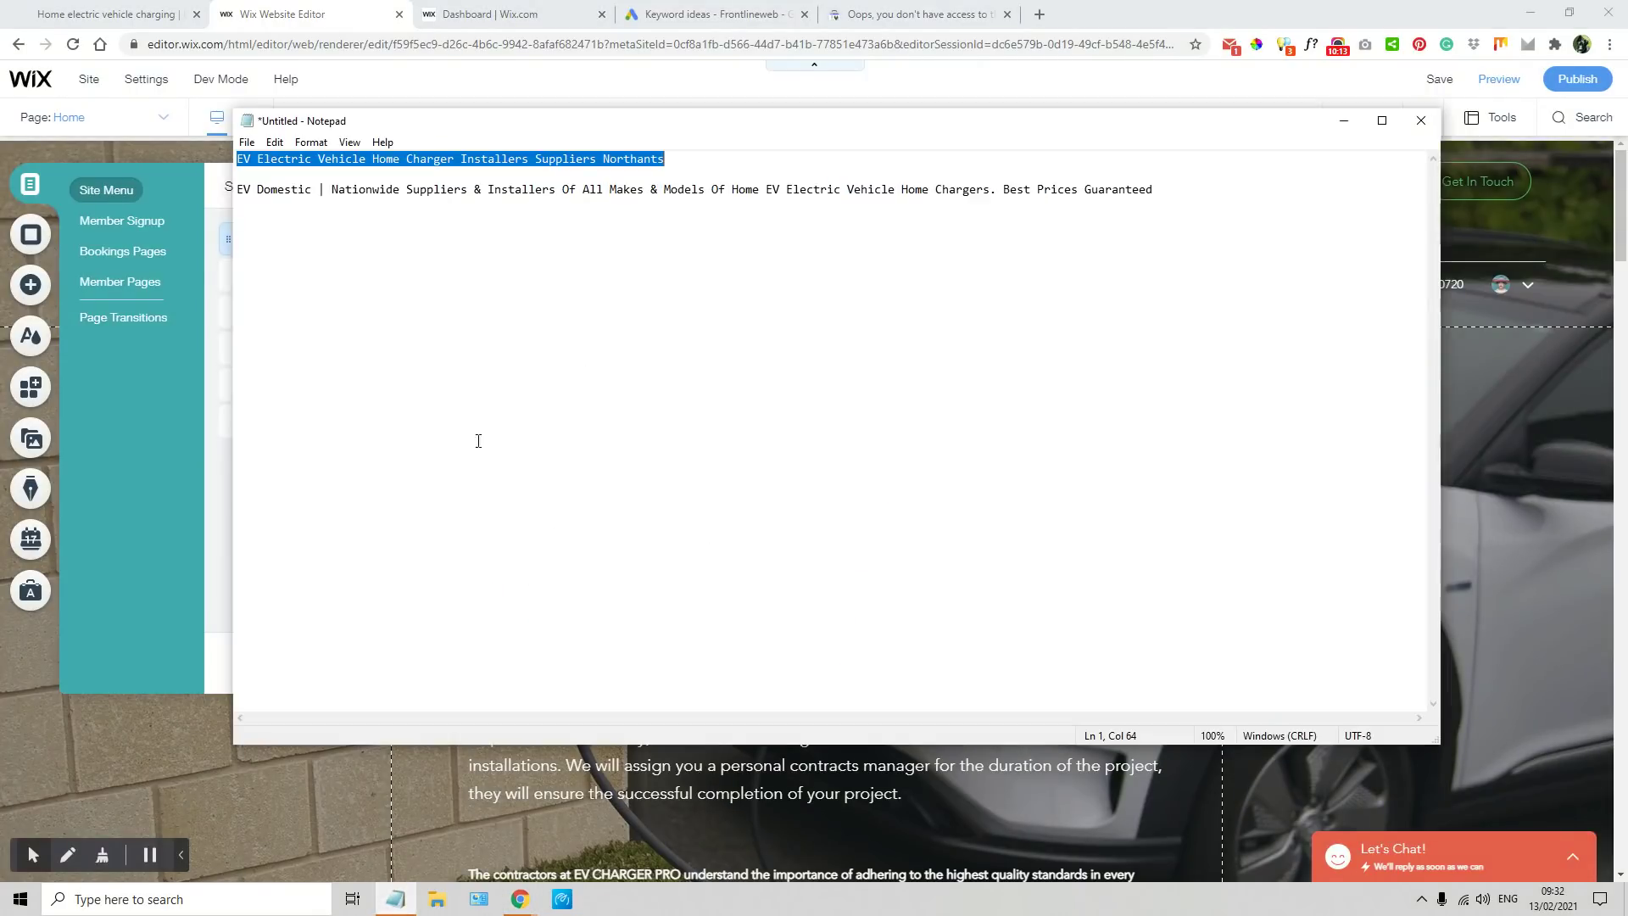
click(464, 161)
right_click(462, 163)
double_click(459, 161)
double_click(459, 162)
click(459, 161)
drag(679, 161, 240, 161)
click(335, 159)
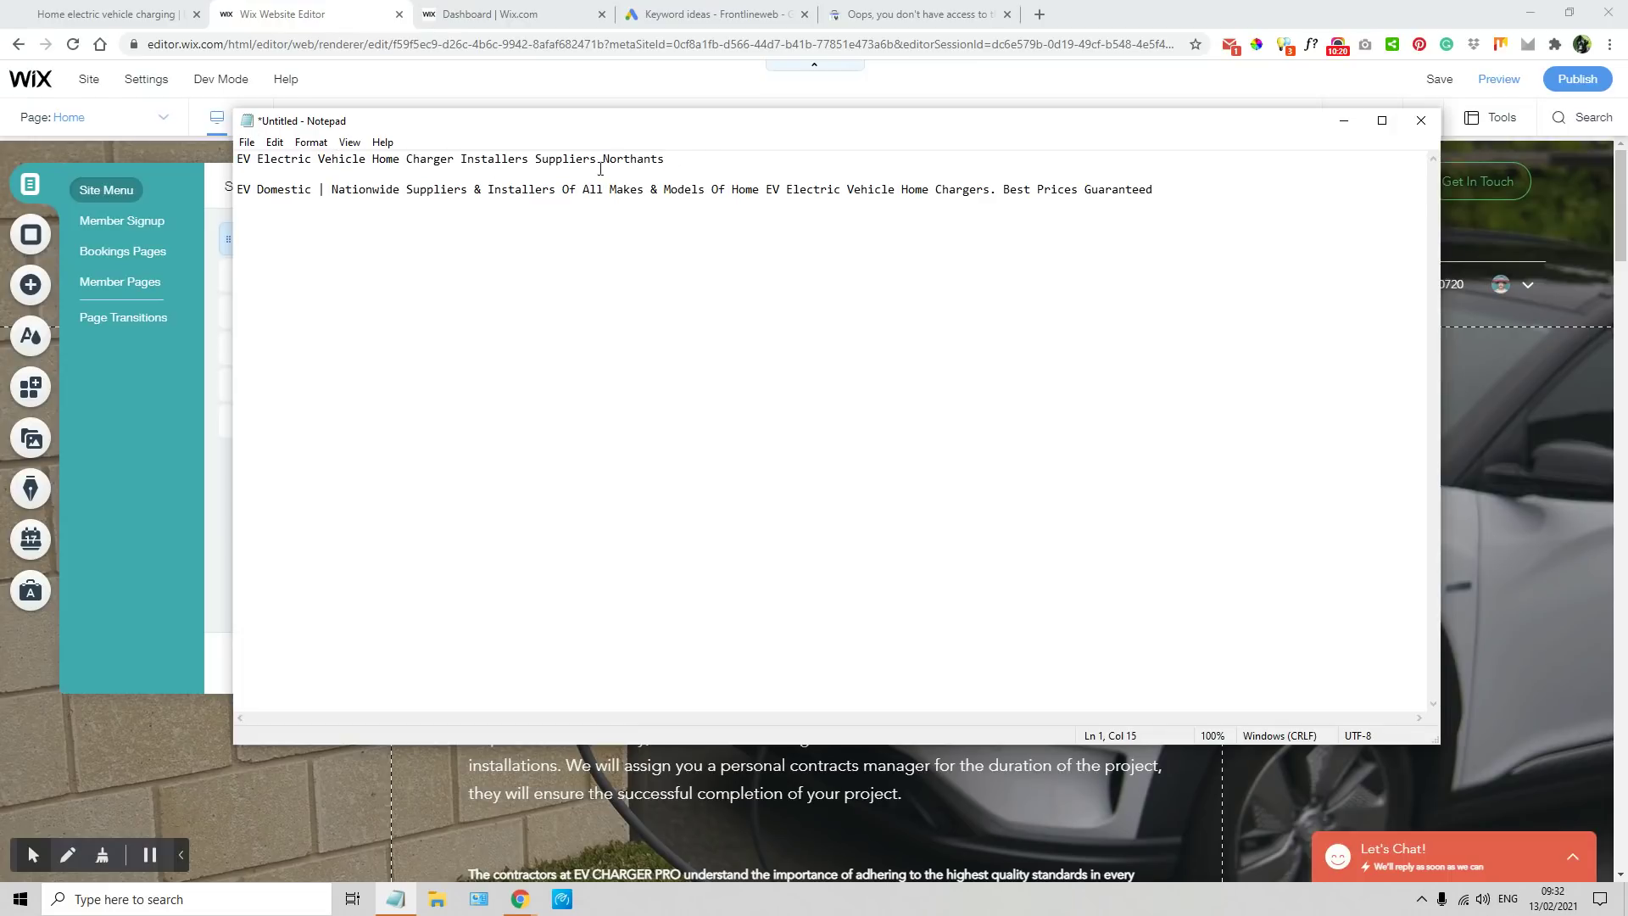
drag(674, 160, 240, 161)
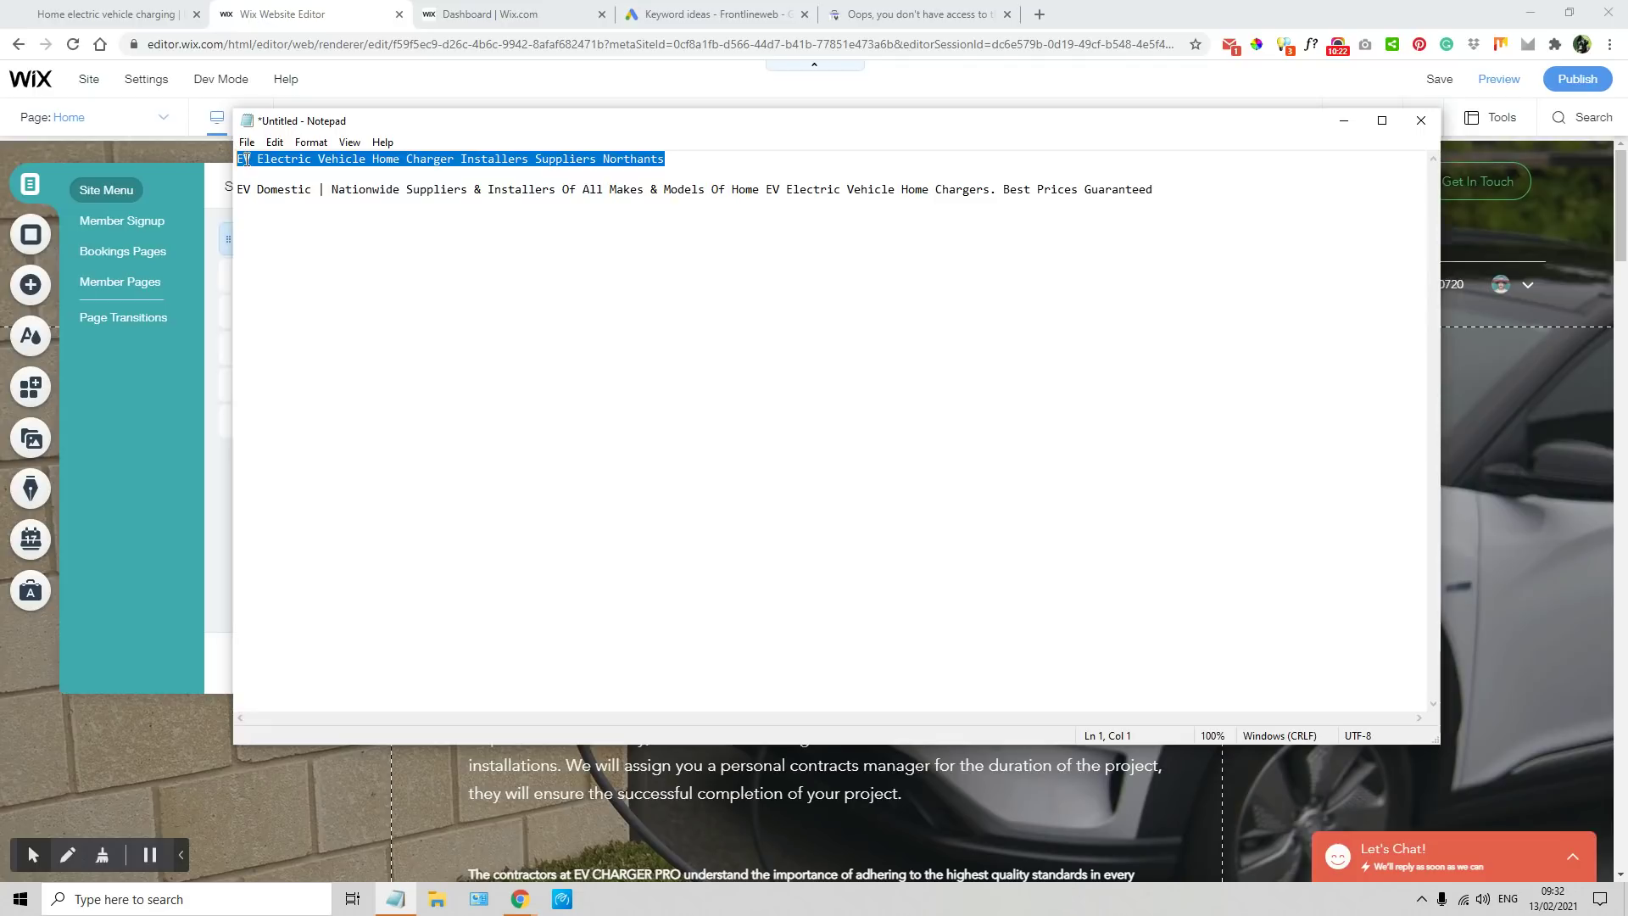
right_click(247, 165)
click(287, 213)
- Keep the unsaved Notepad note open but minimised and return to the Wix editor
click(1414, 127)
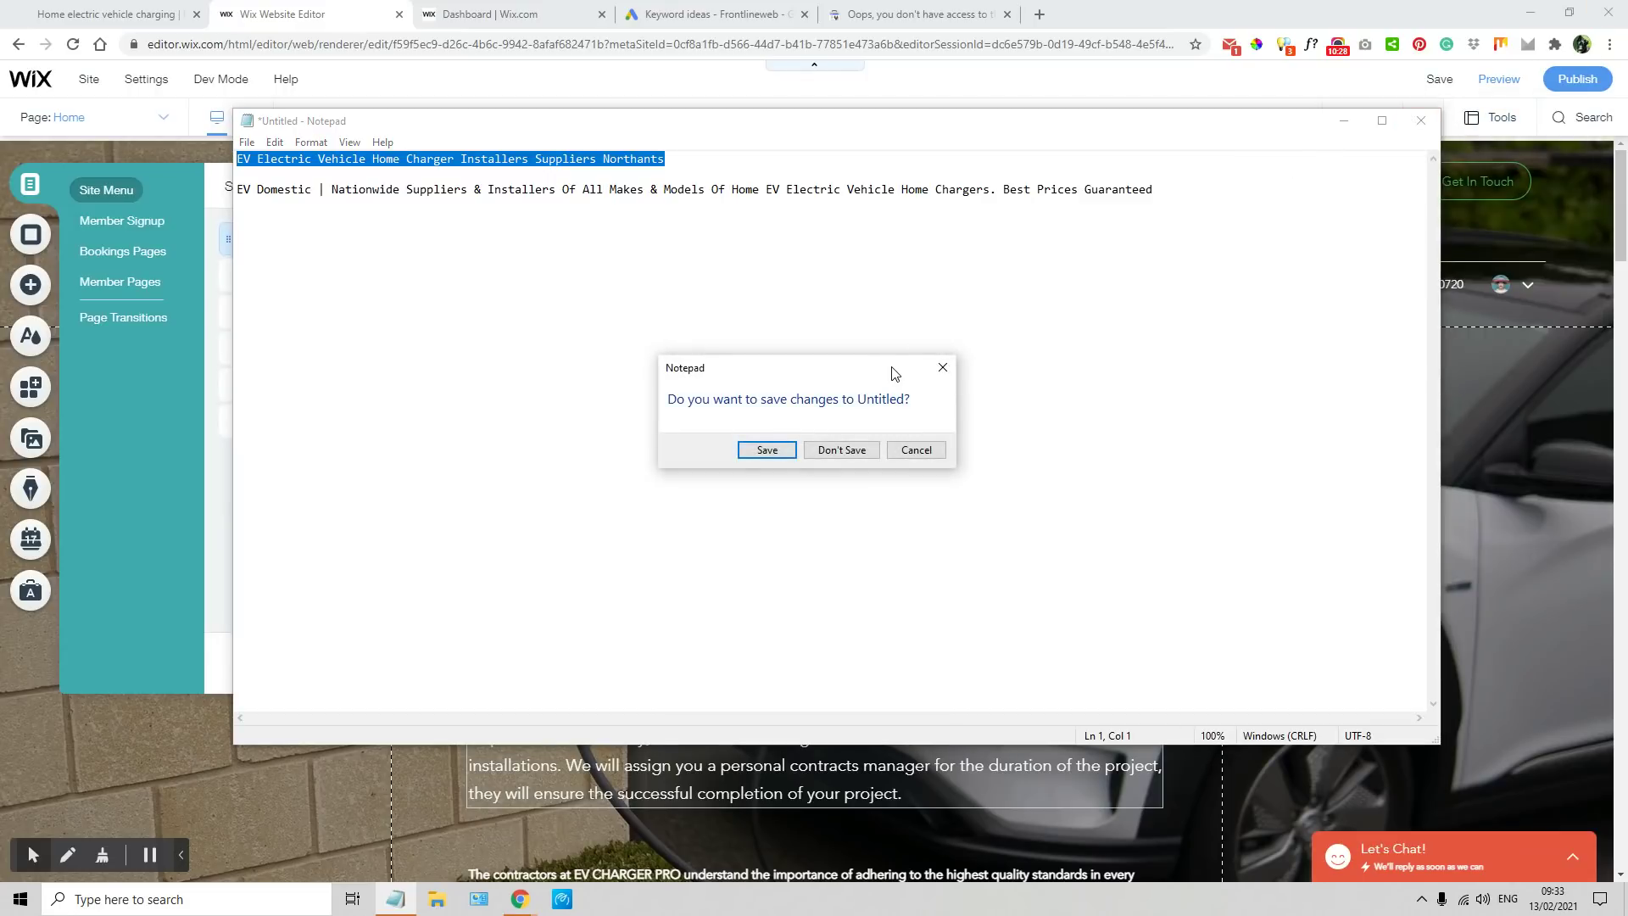
click(913, 449)
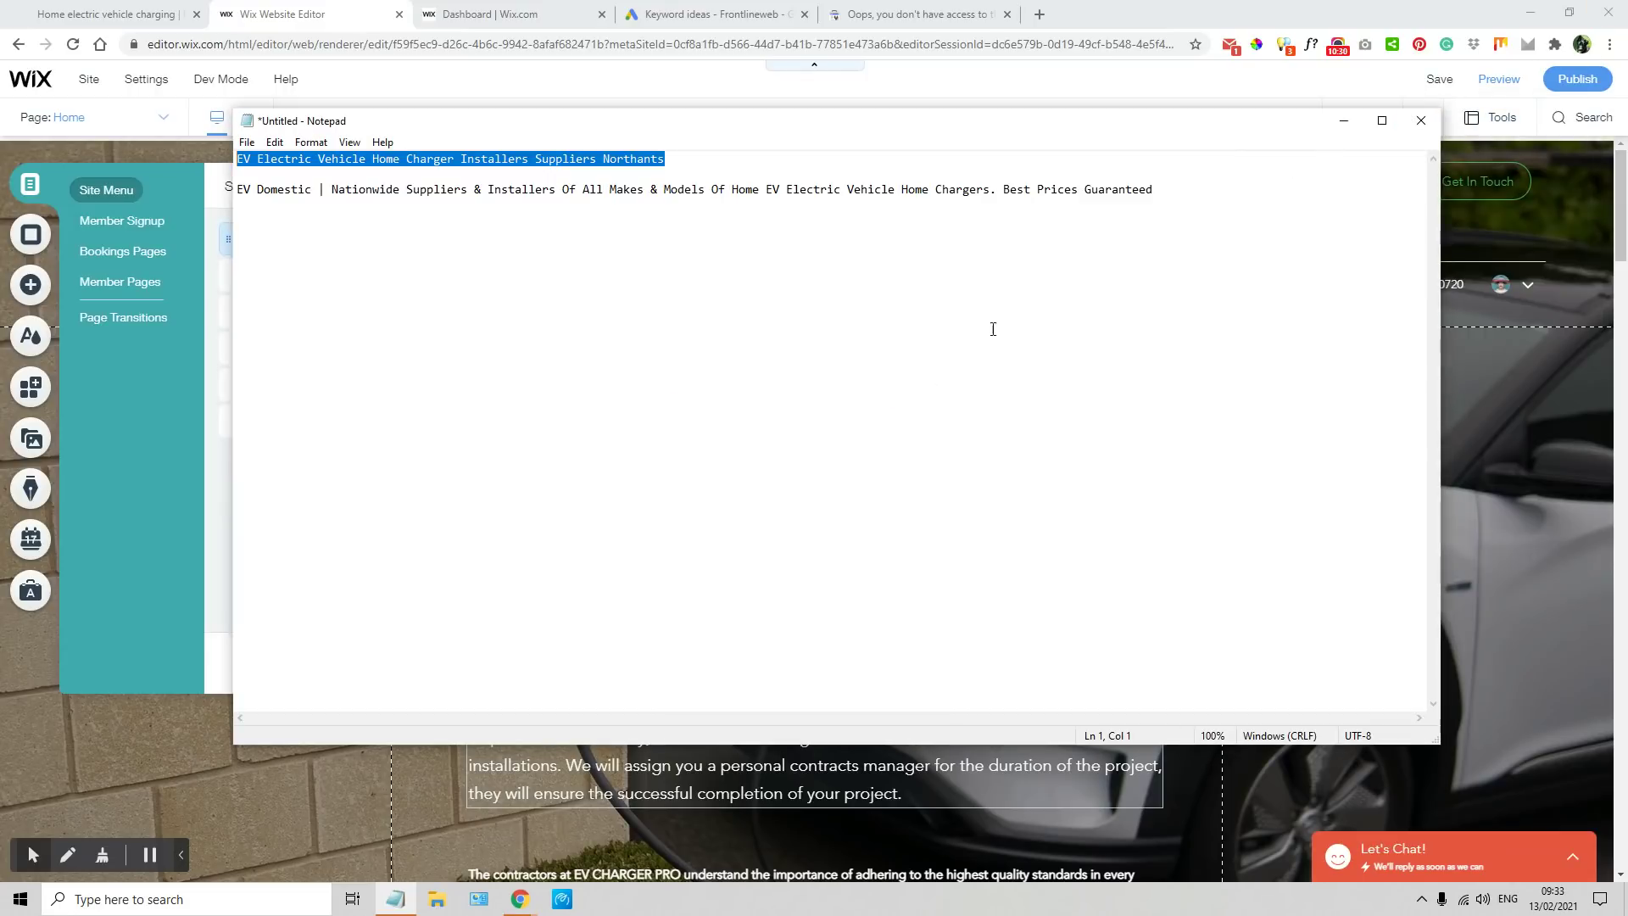
click(1421, 120)
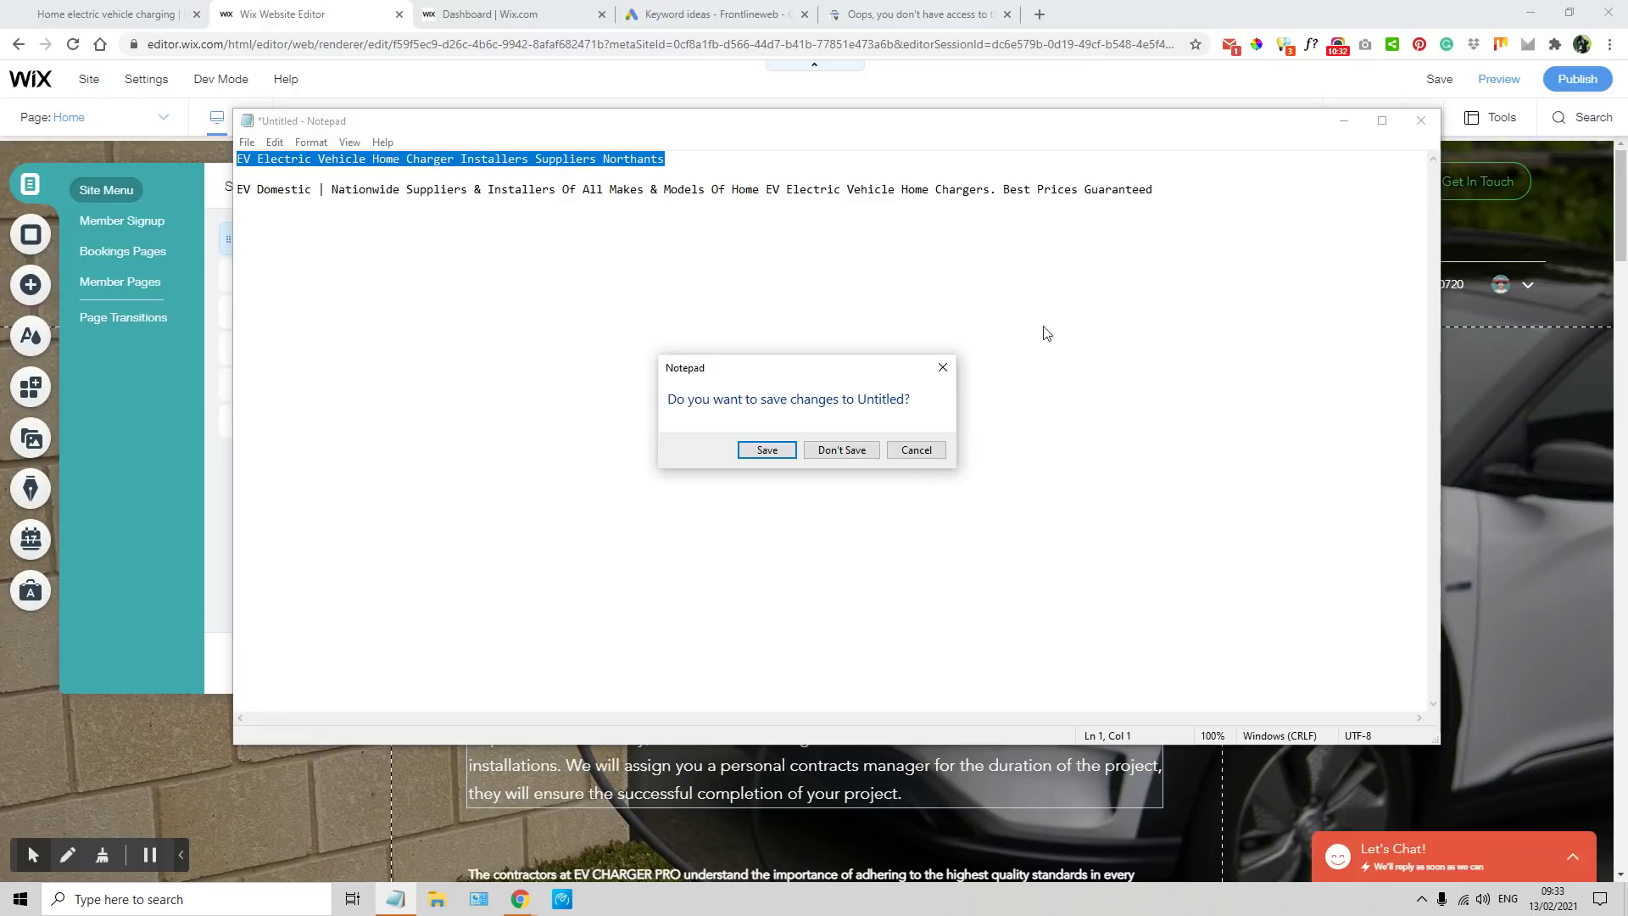
click(942, 367)
click(1344, 121)
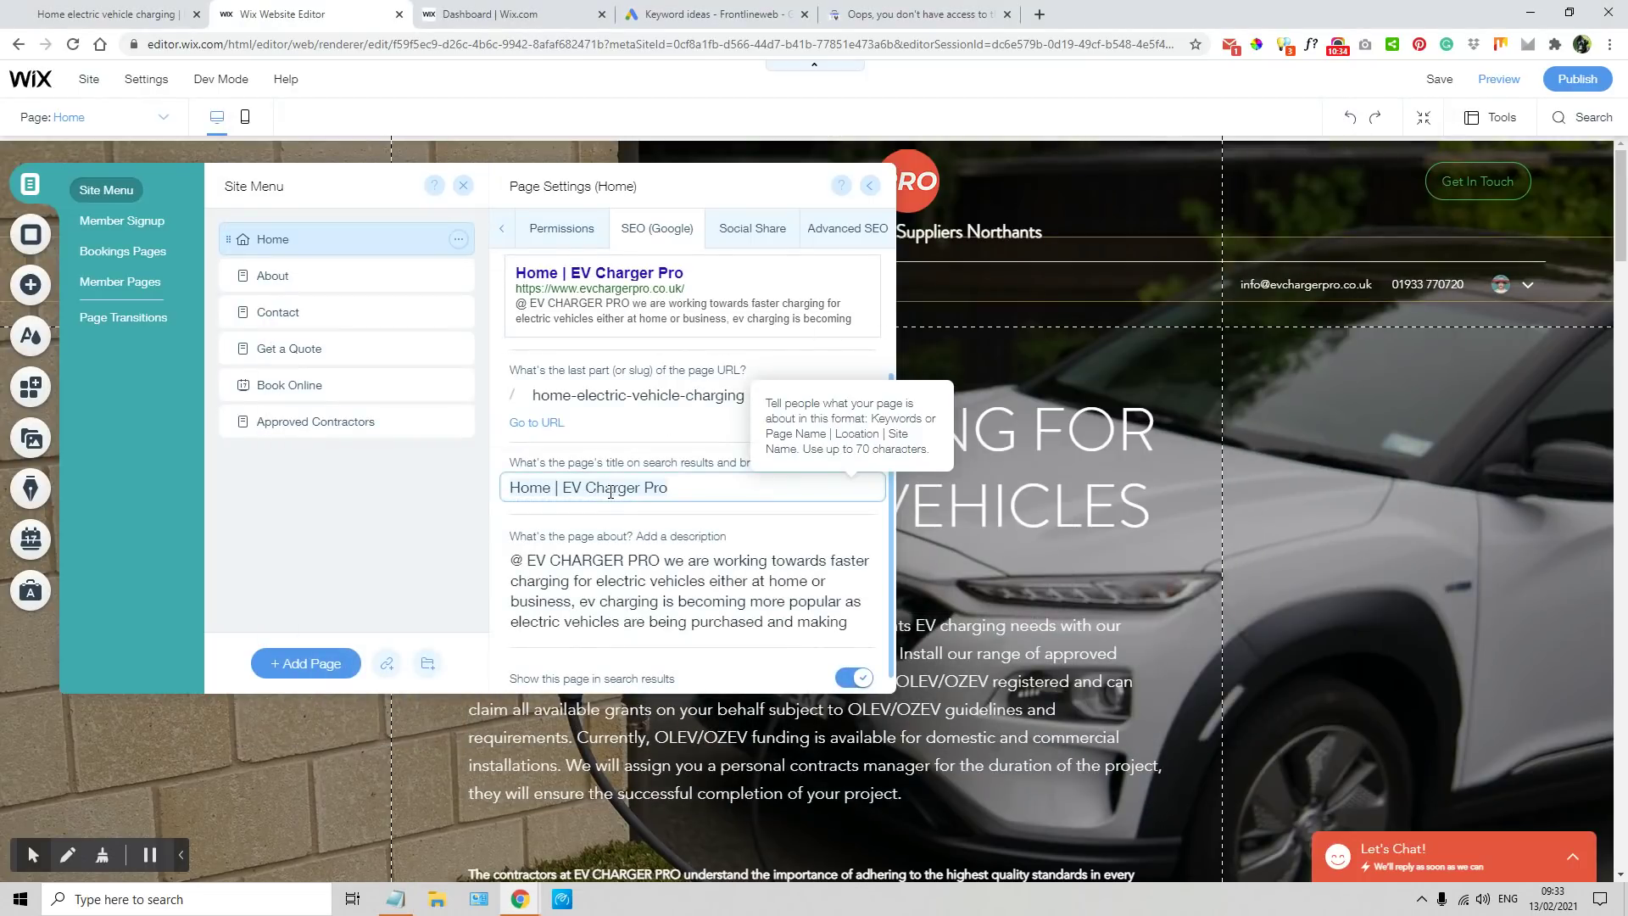
- Replace the Home page's search-result title with the copied "EV Electric Vehicle Home Charger Installers Suppliers Northants"
key(ctrl+a)
key(BackSpace)
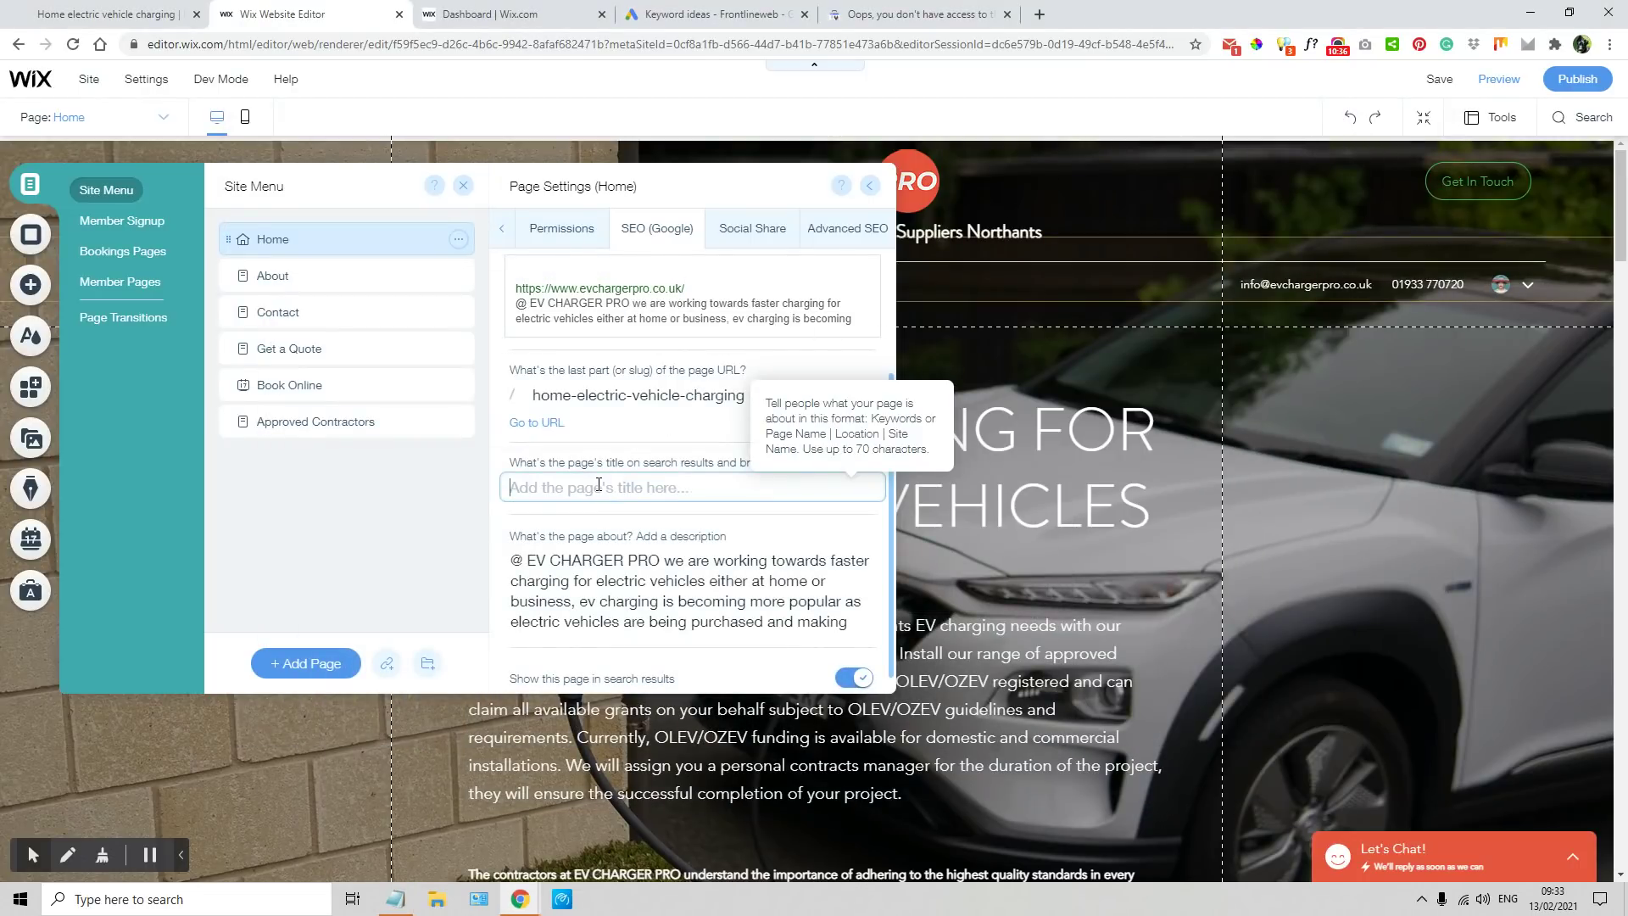
right_click(600, 489)
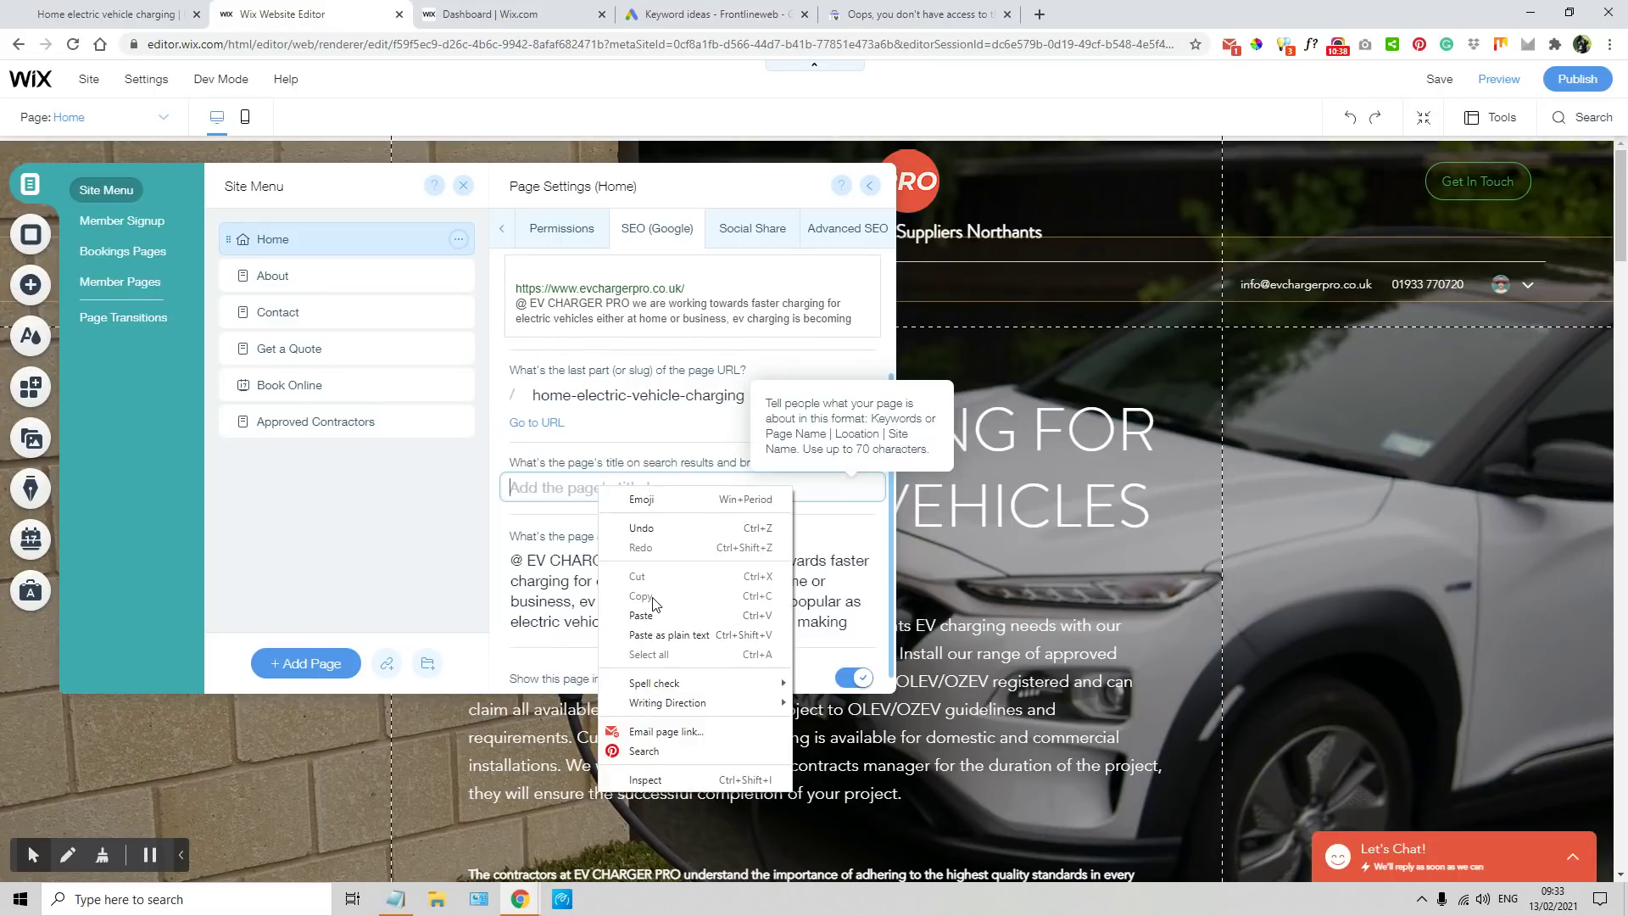
click(587, 488)
right_click(587, 488)
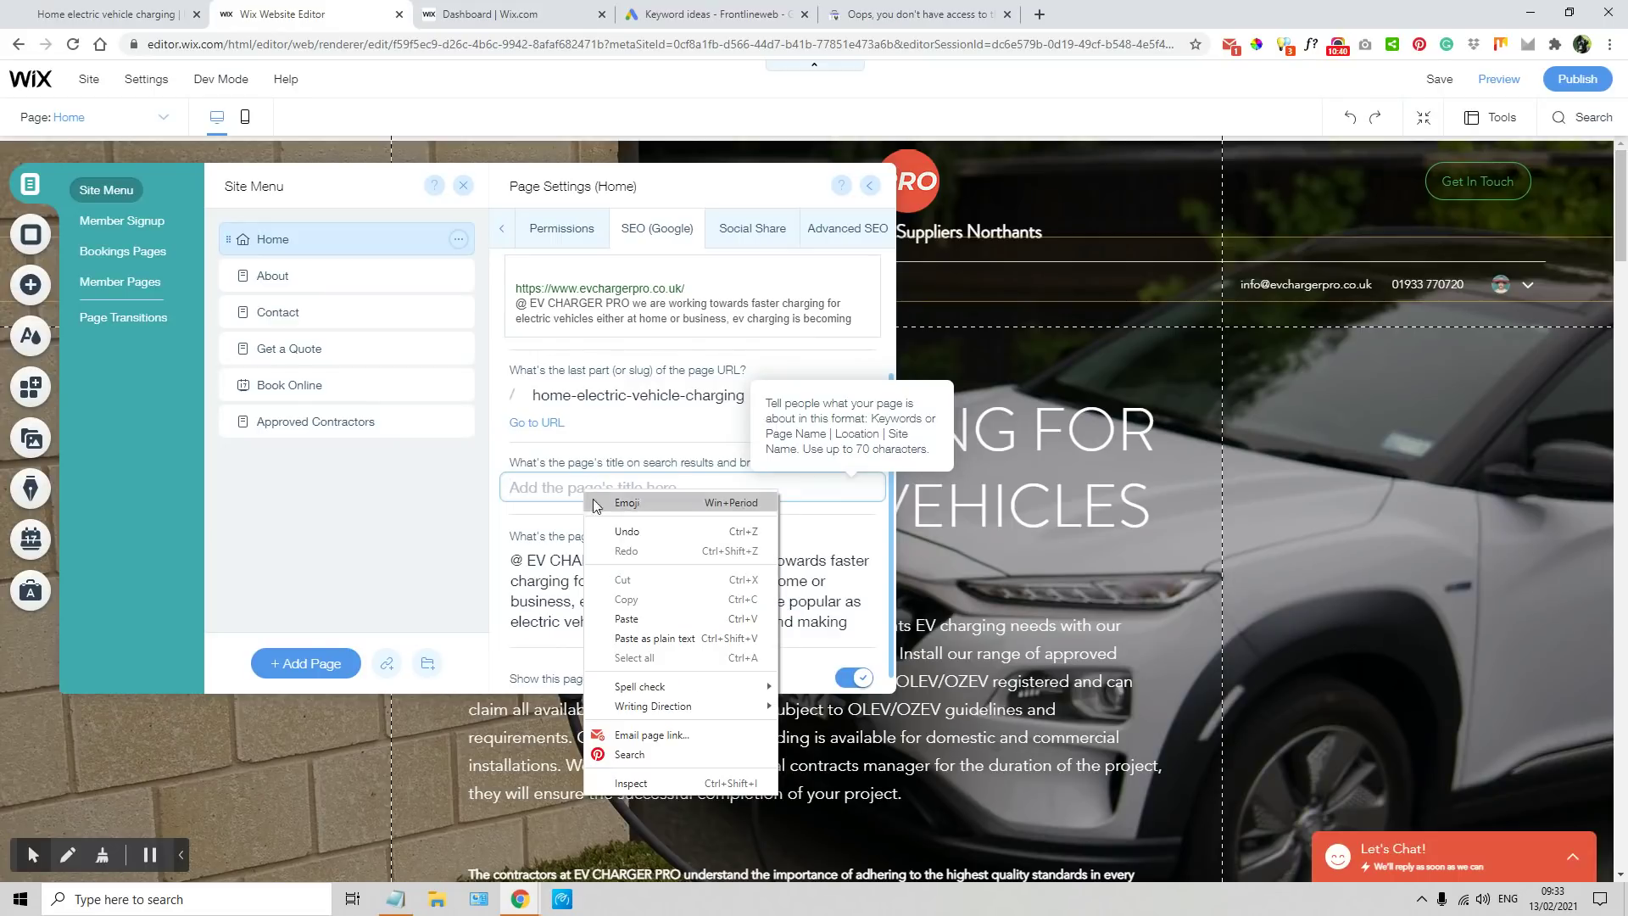
click(628, 618)
drag(831, 491, 466, 500)
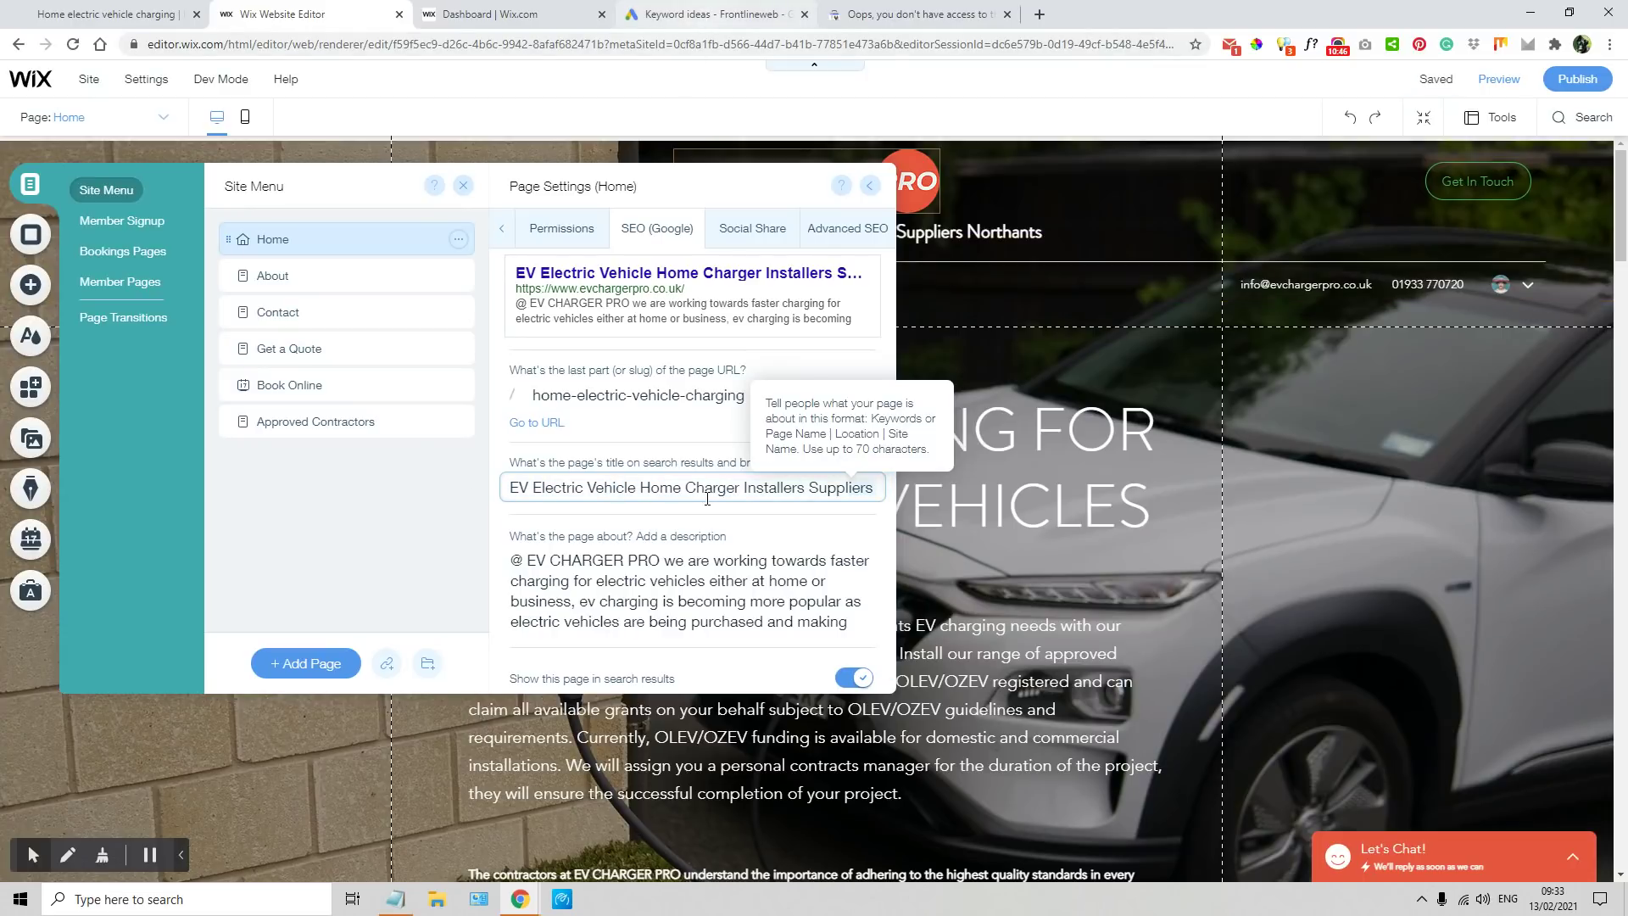
click(796, 515)
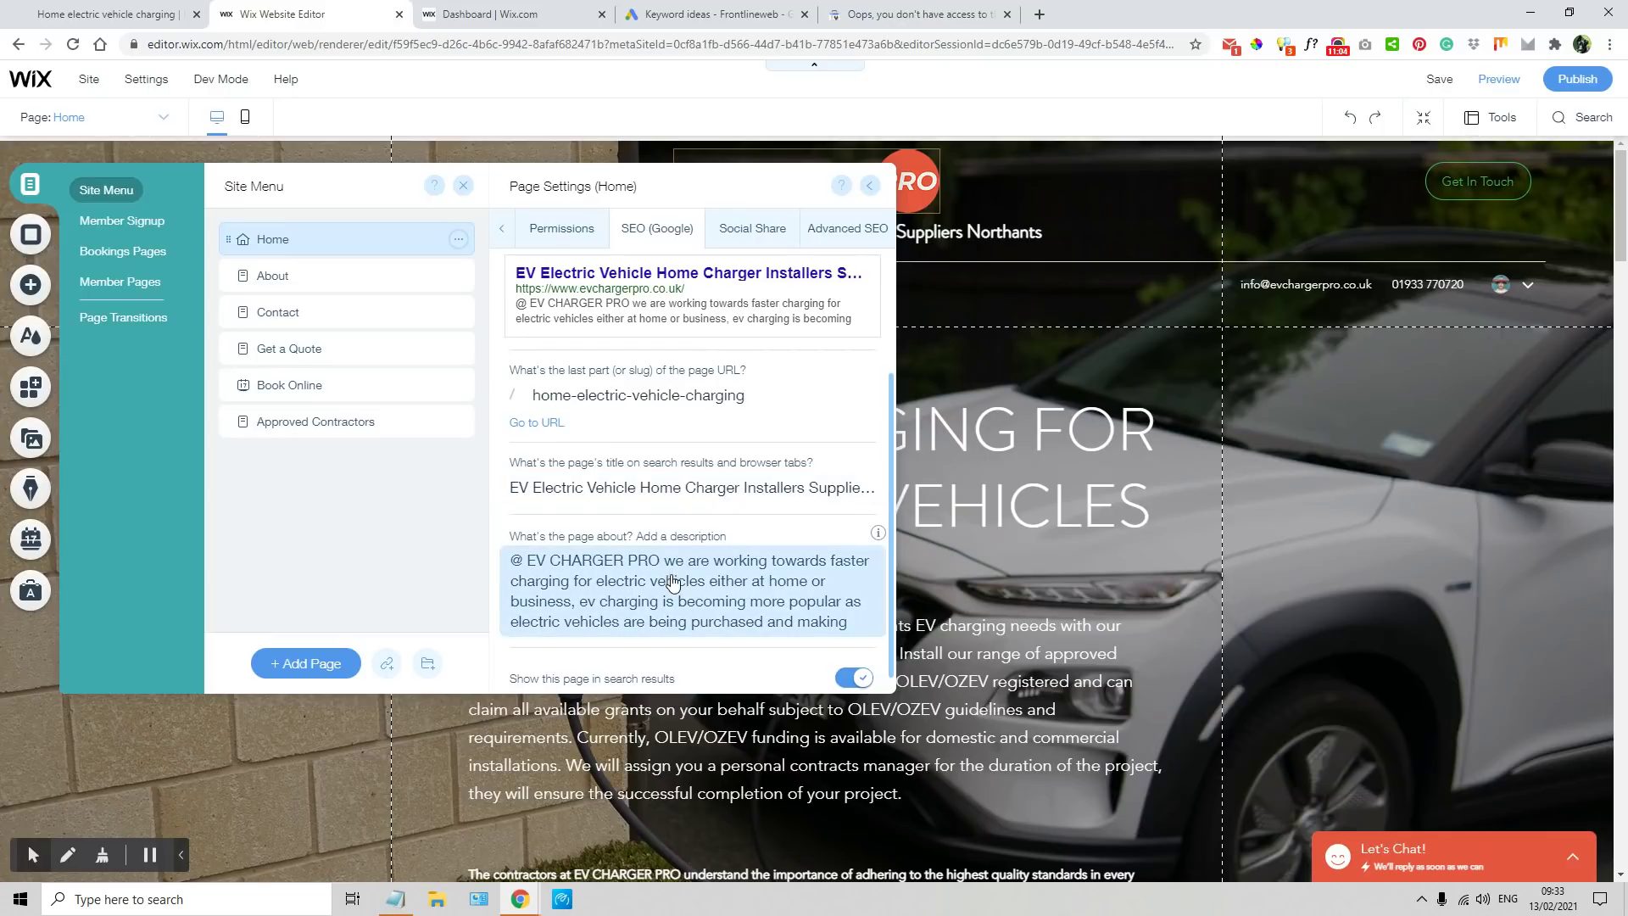
click(671, 498)
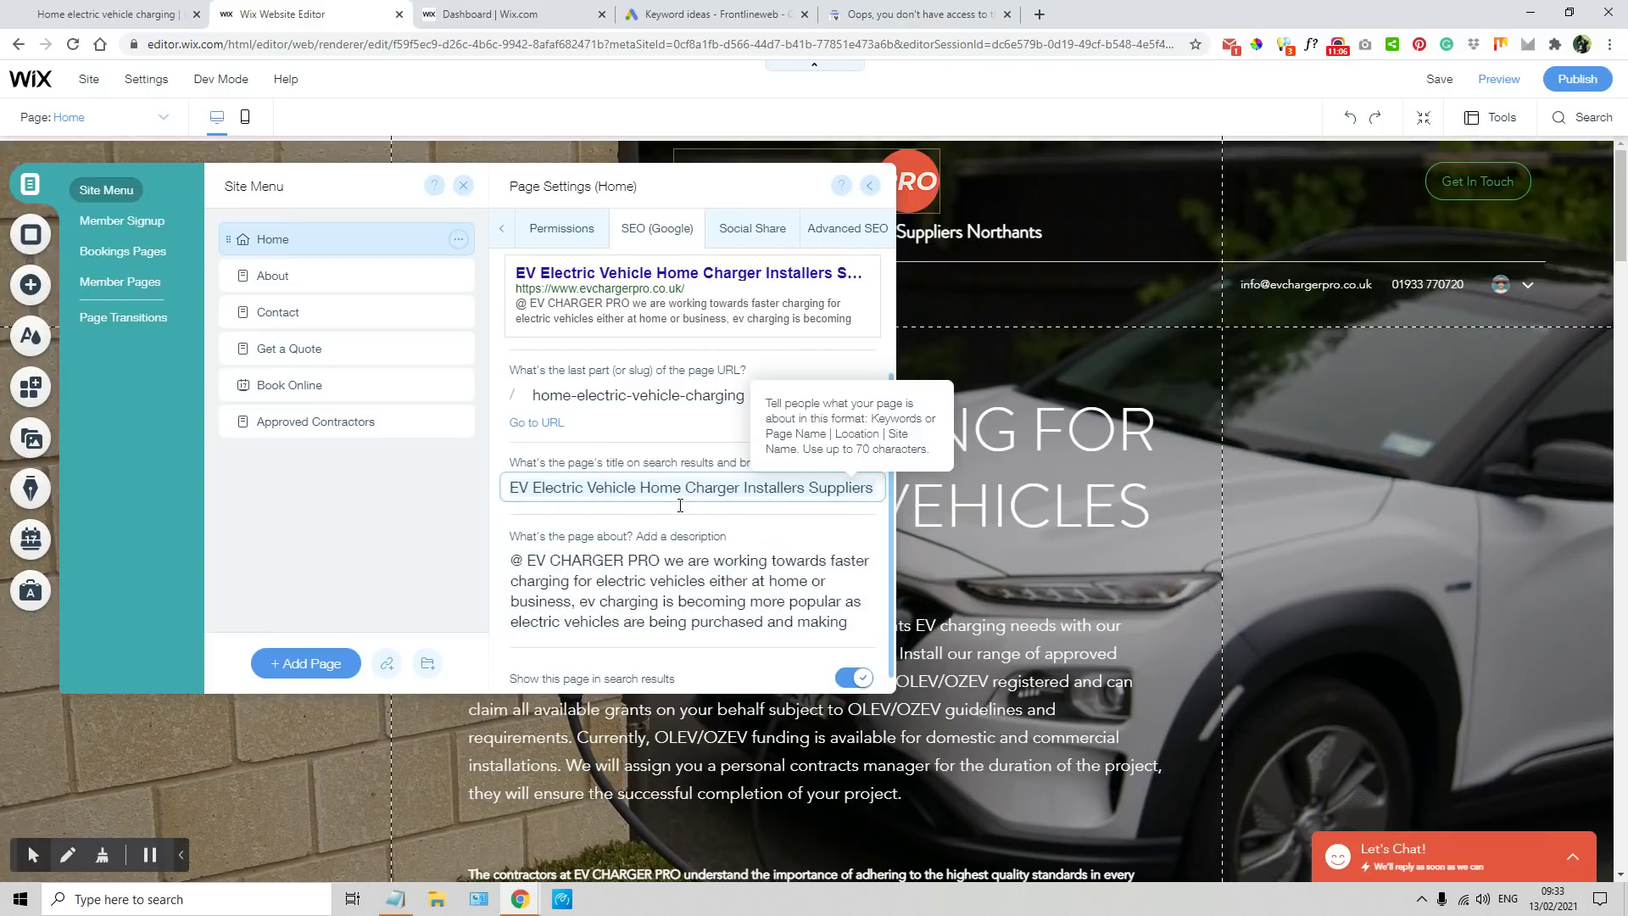
- Shorten the Home page's description by deleting the leading "@" and everything after "either at home or business,"
click(622, 568)
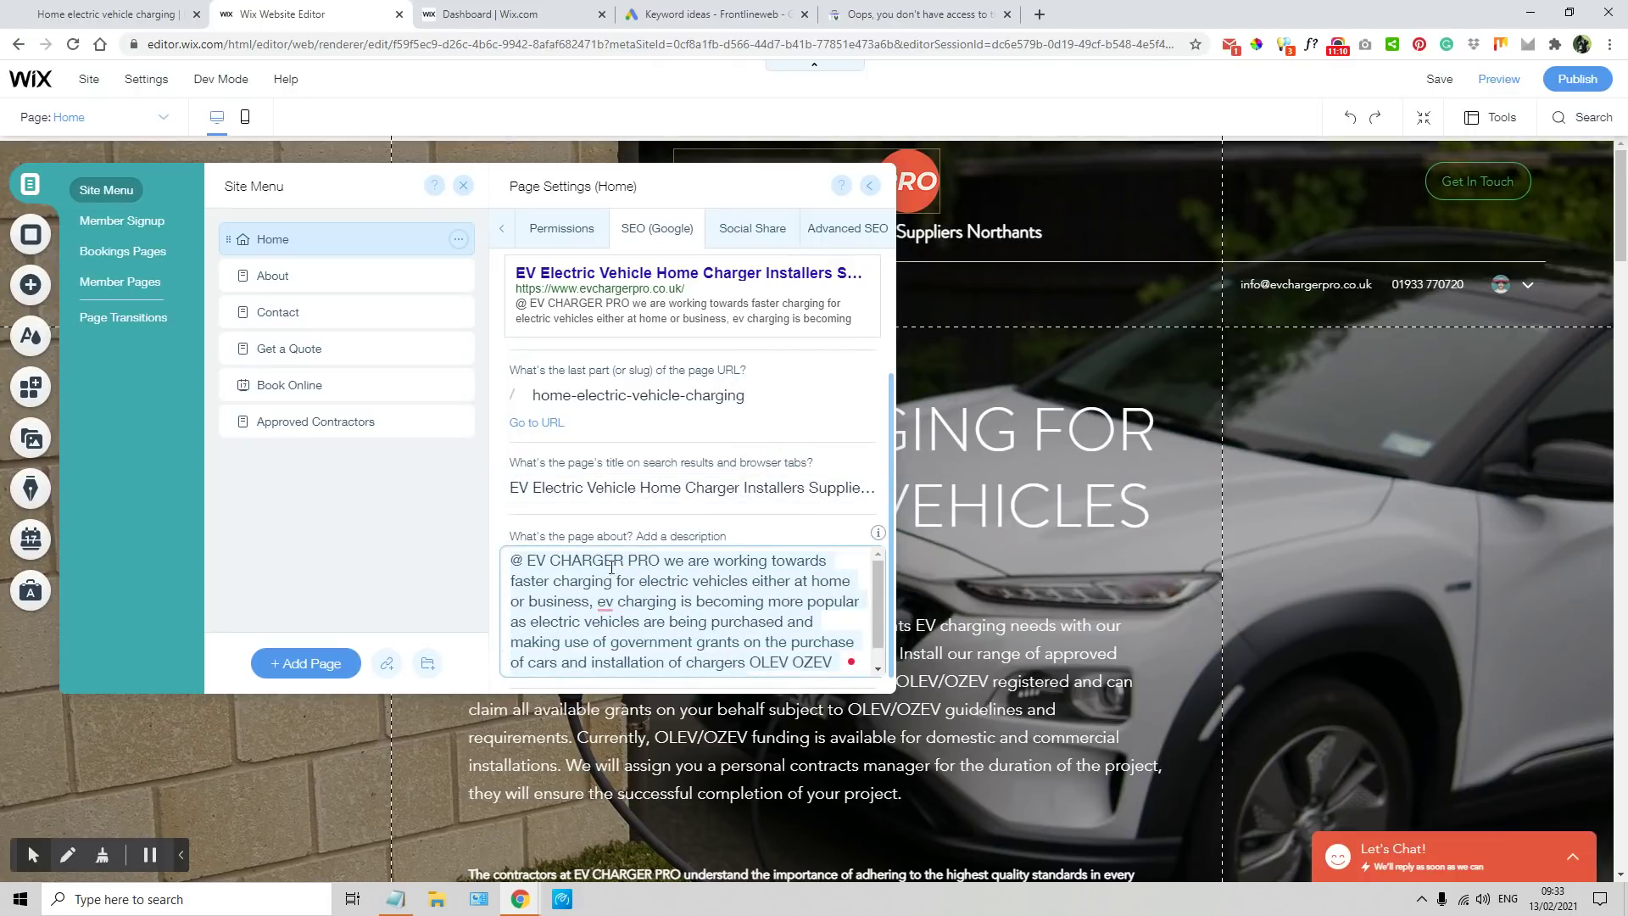
click(527, 559)
key(BackSpace)
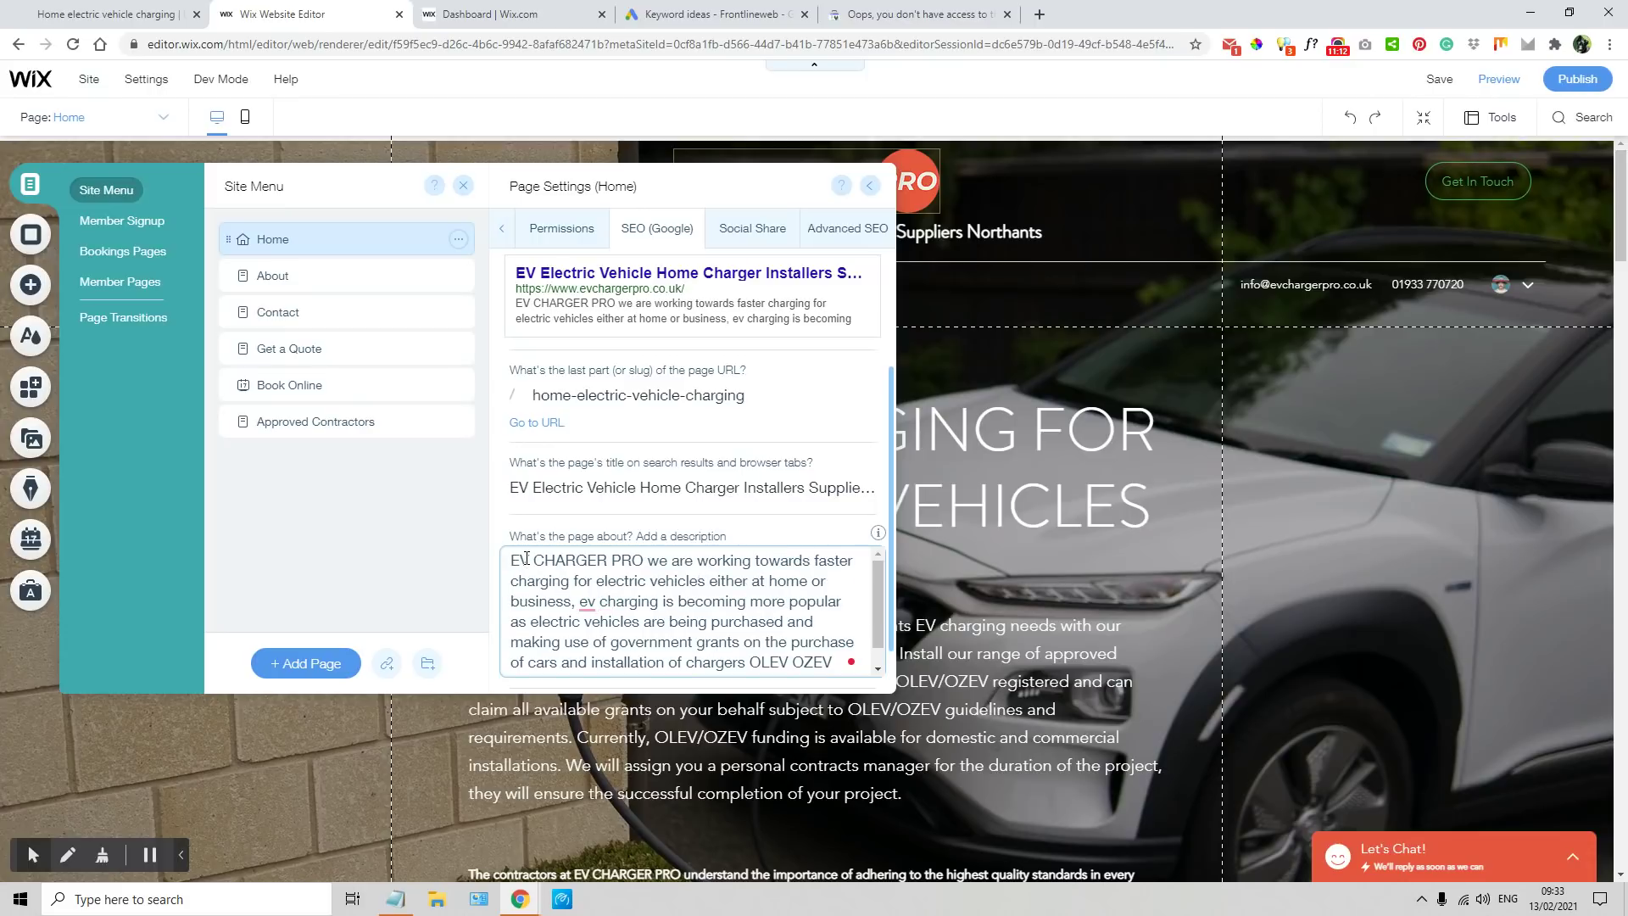
scroll(868, 598, down, 1)
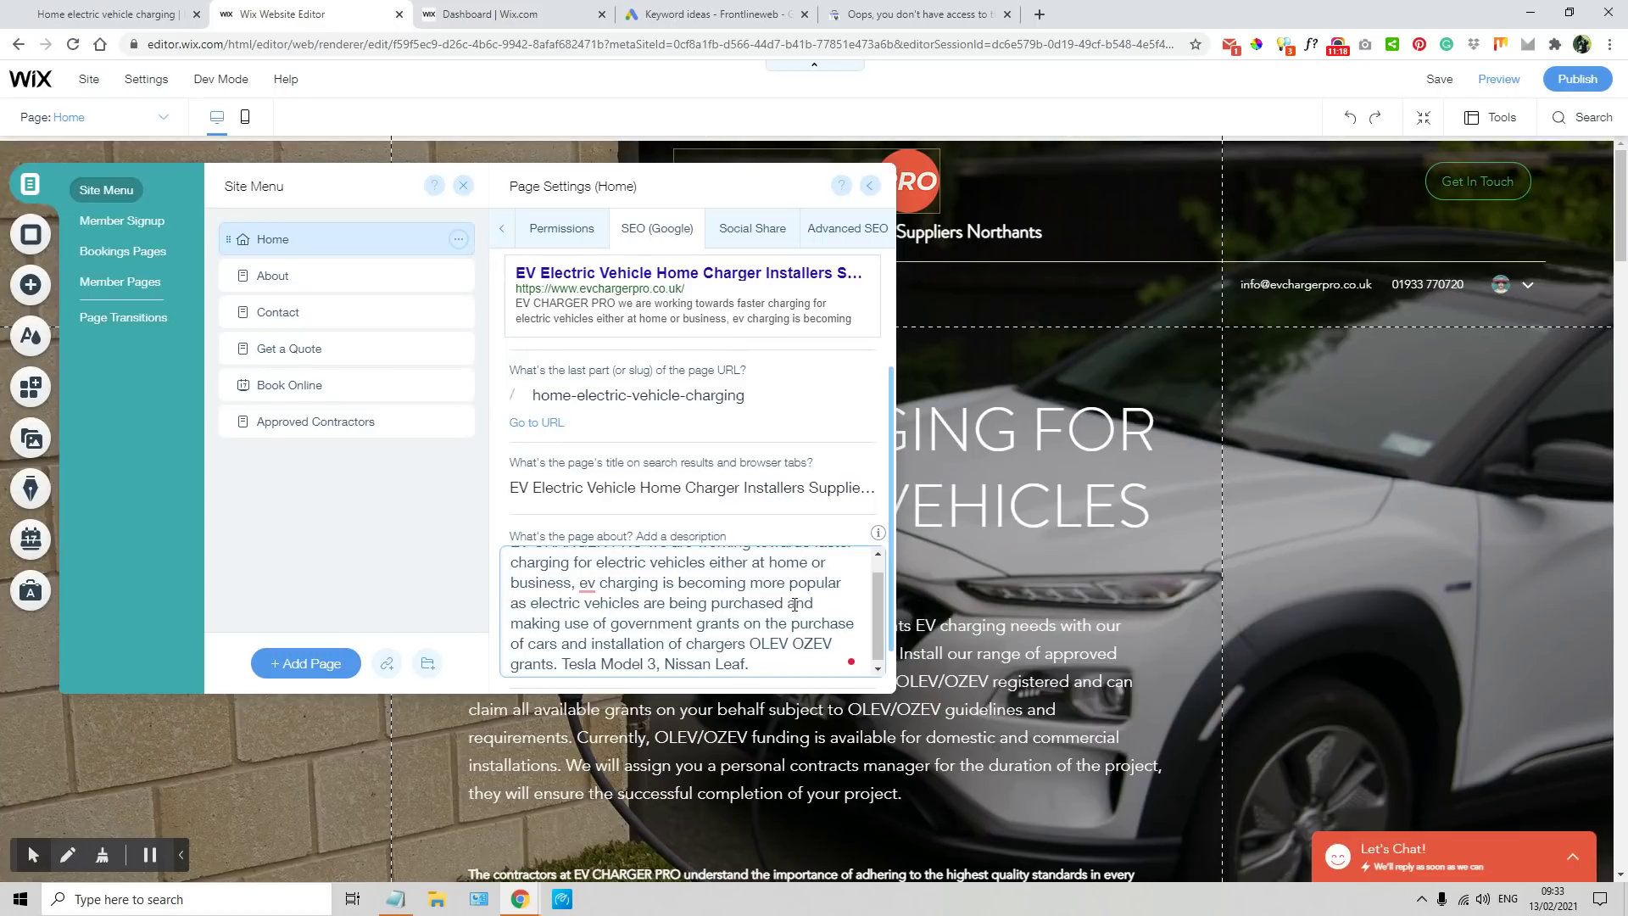
drag(789, 604, 851, 653)
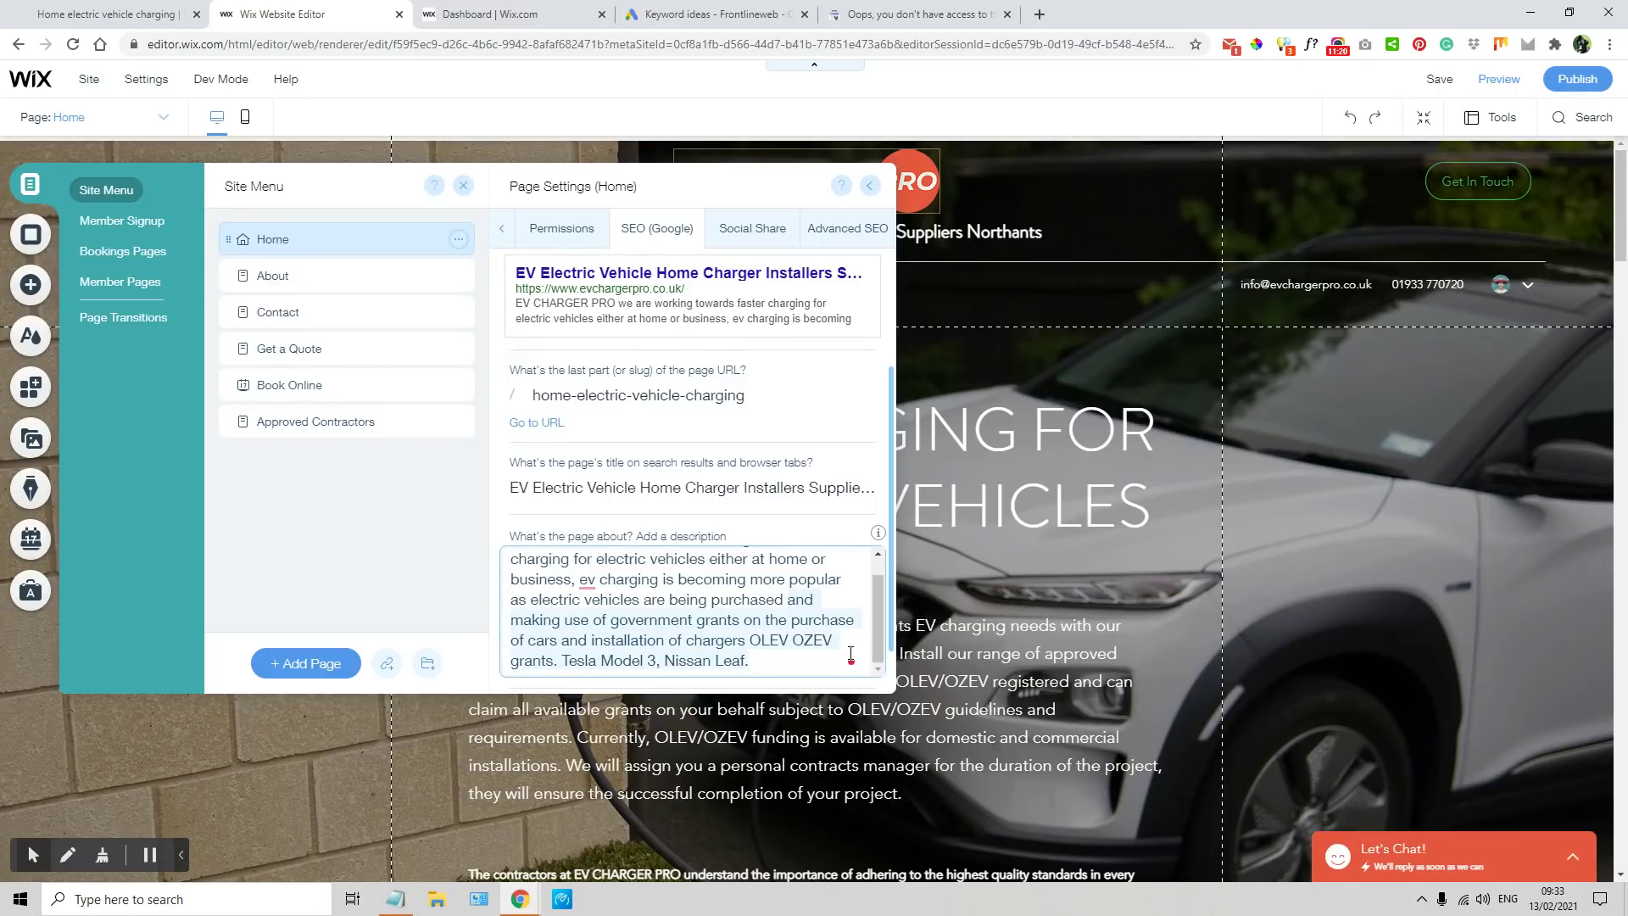
key(BackSpace)
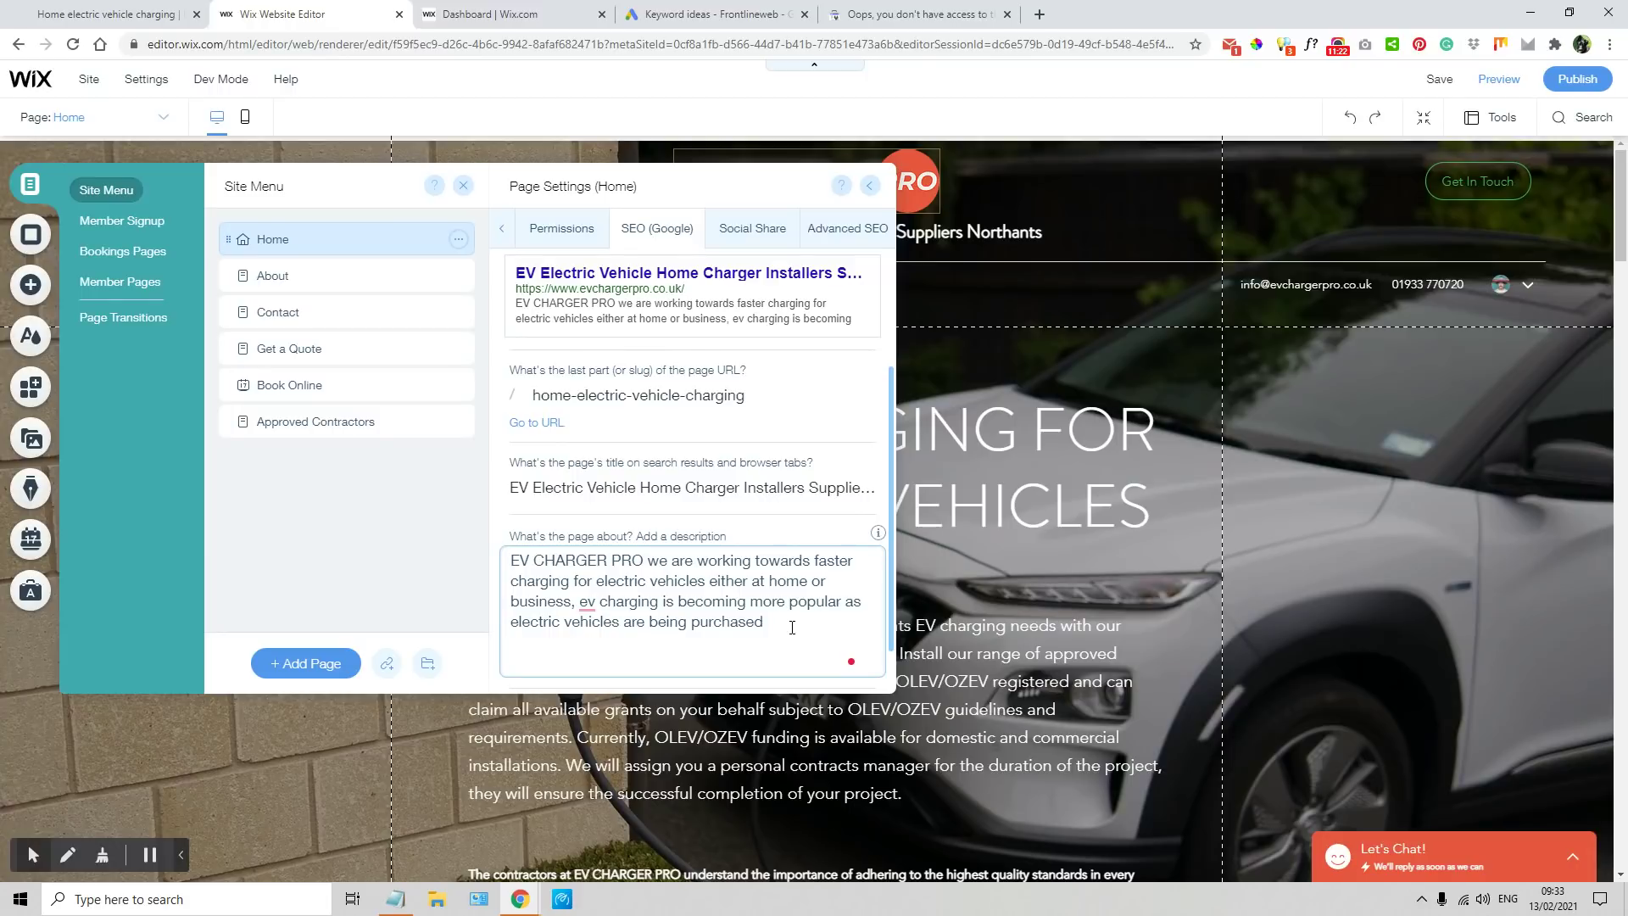
click(588, 604)
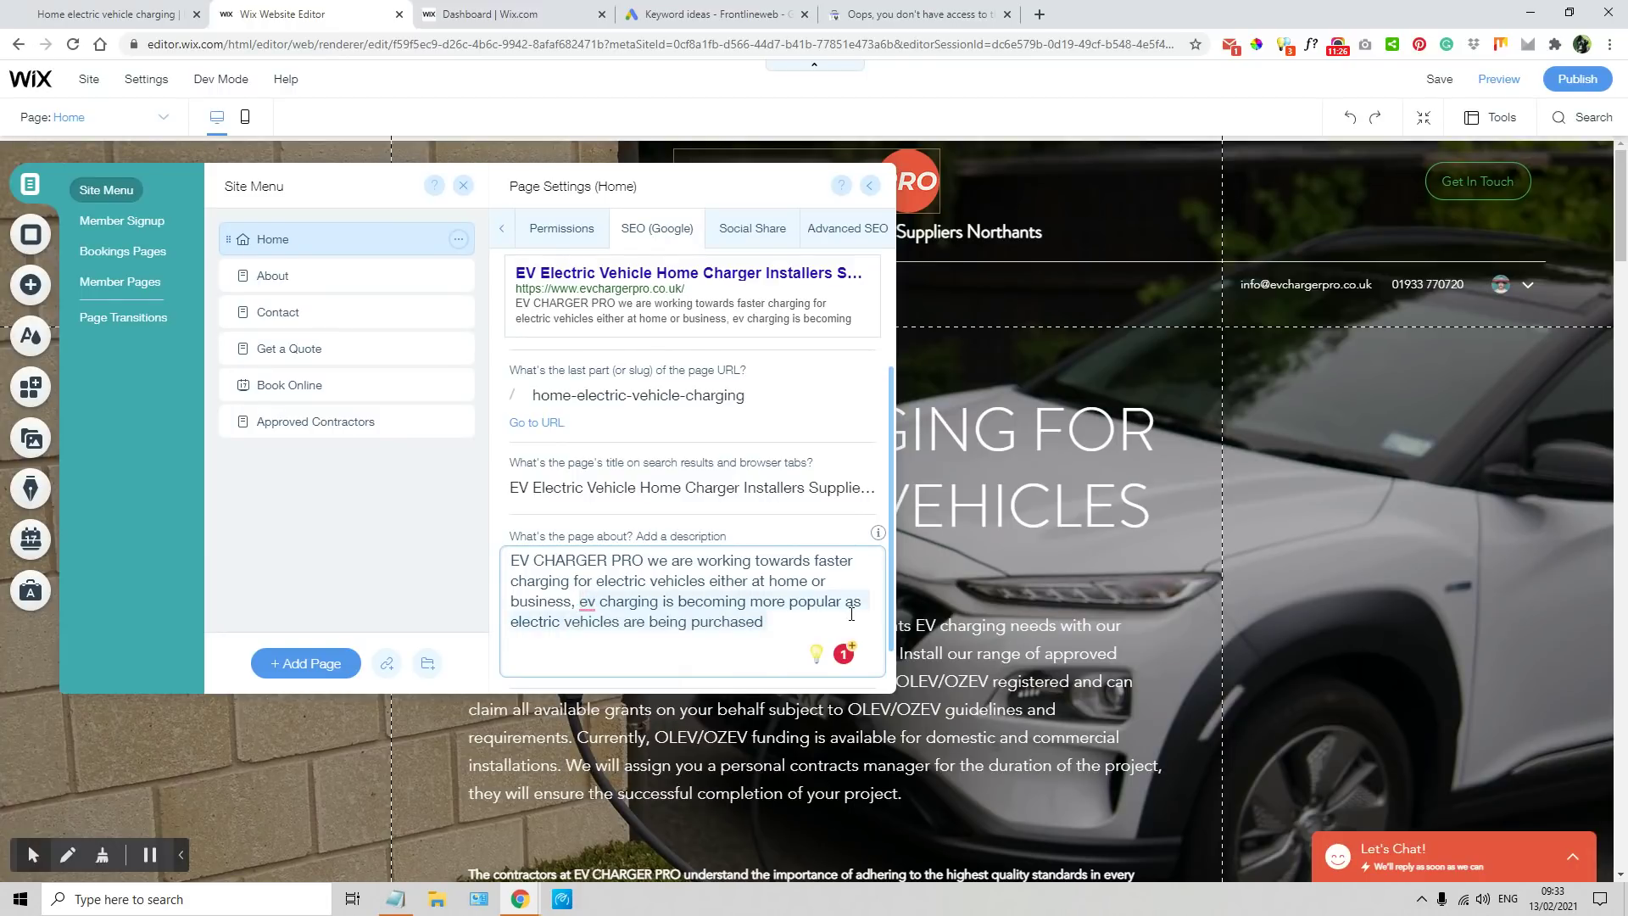
key(BackSpace)
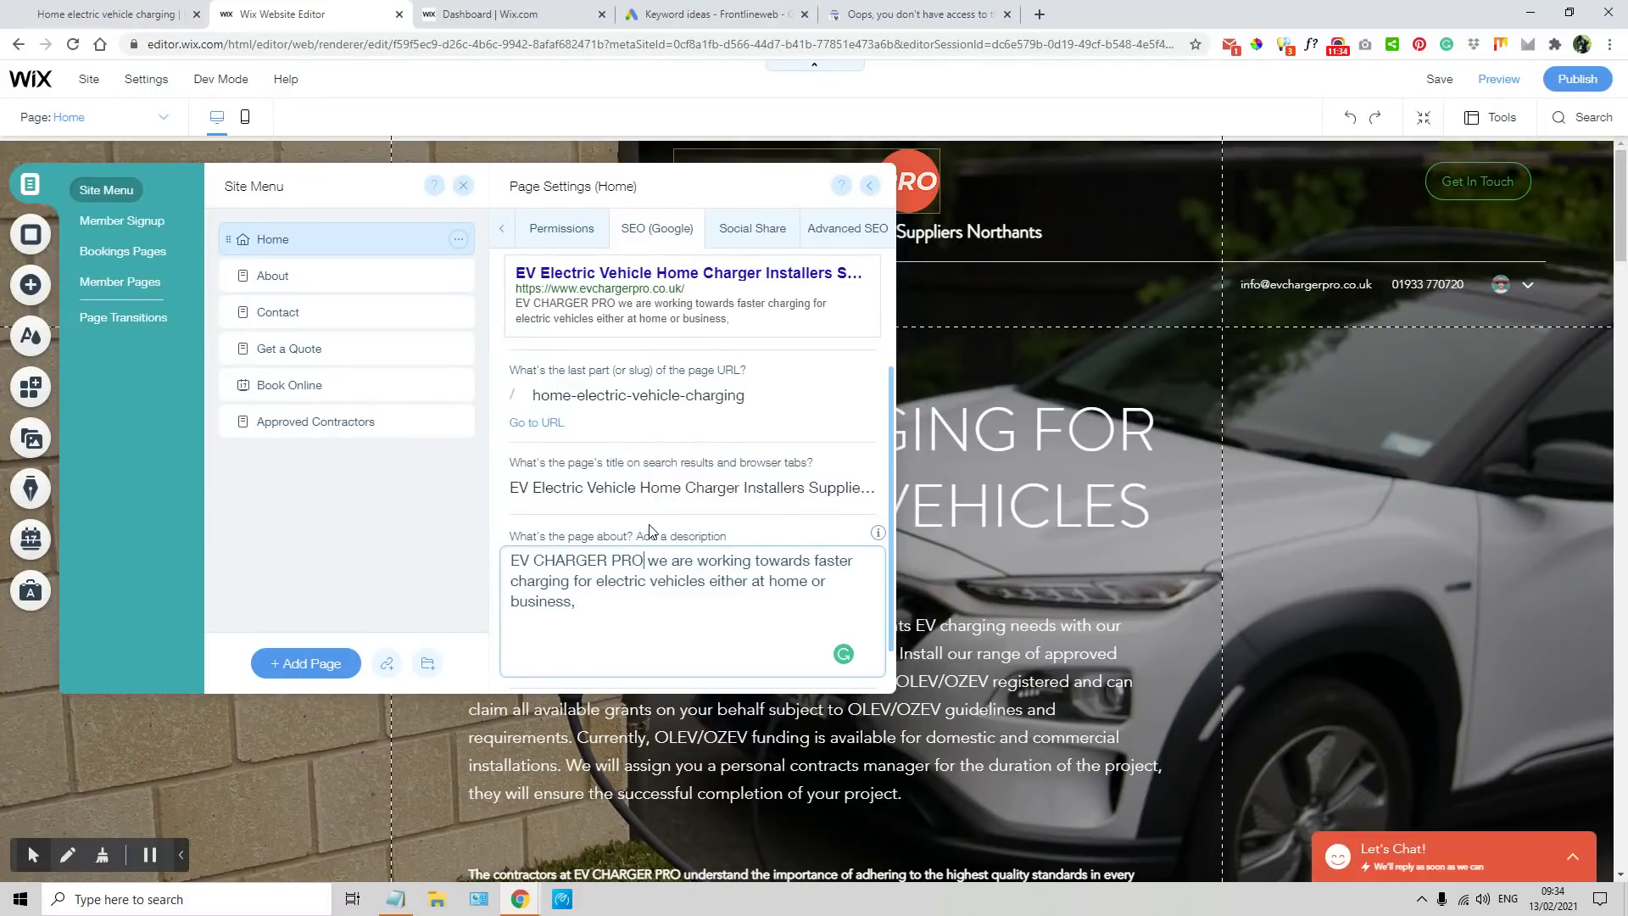
- Edit the description's opening to "EV CHARGER PRO | We are working" and close the Home page settings
text(|)
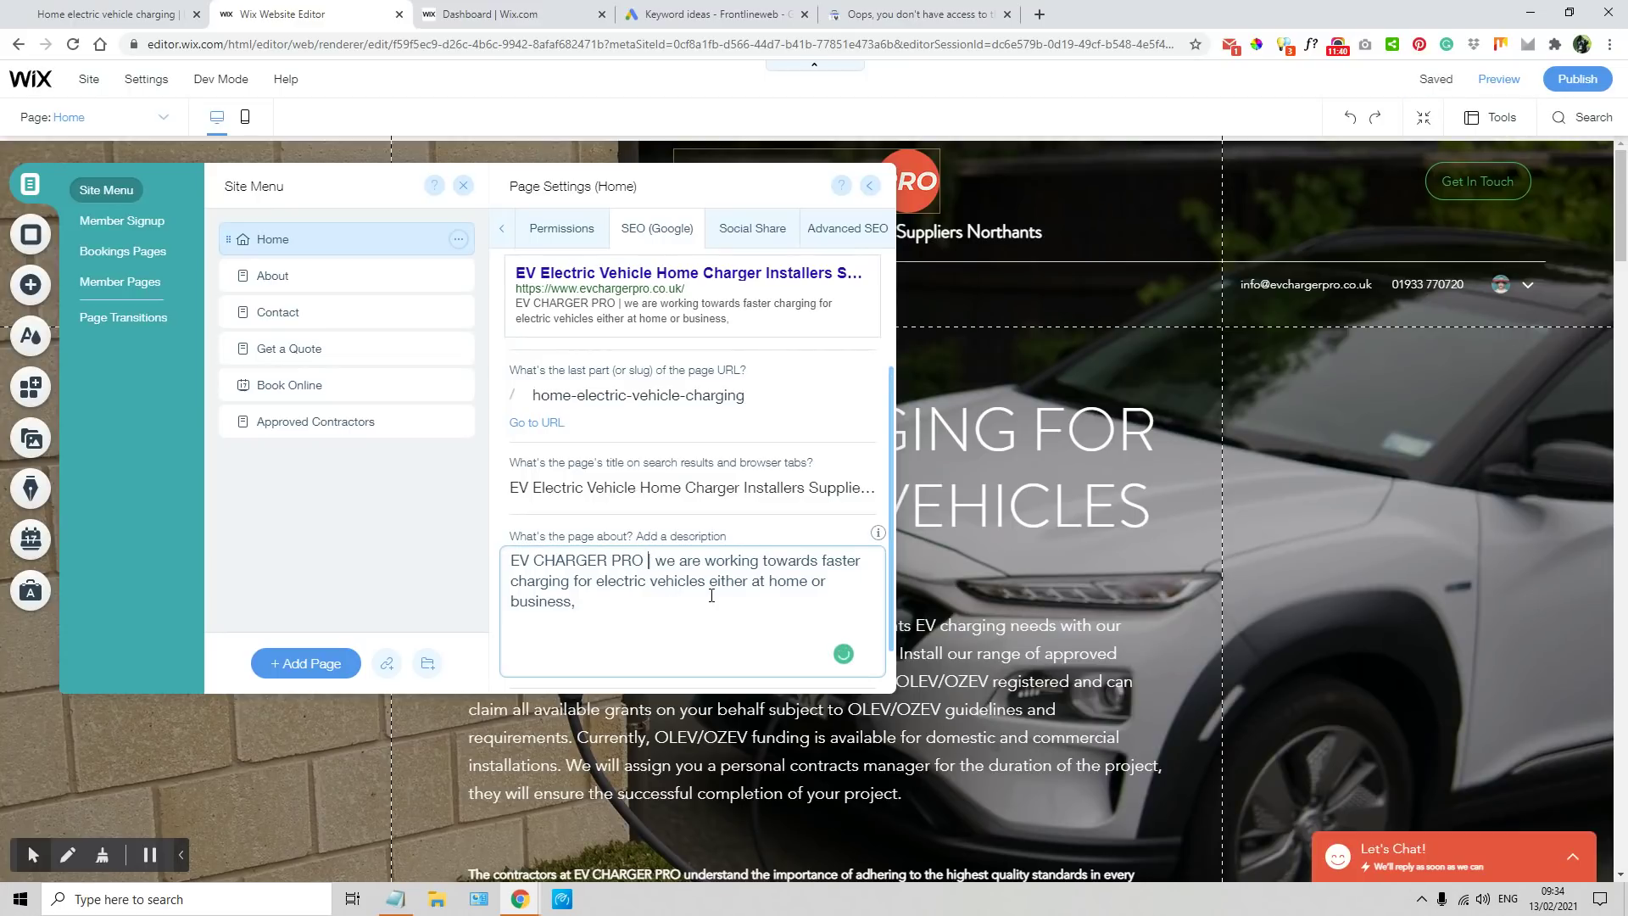
click(666, 563)
key(BackSpace)
text(W)
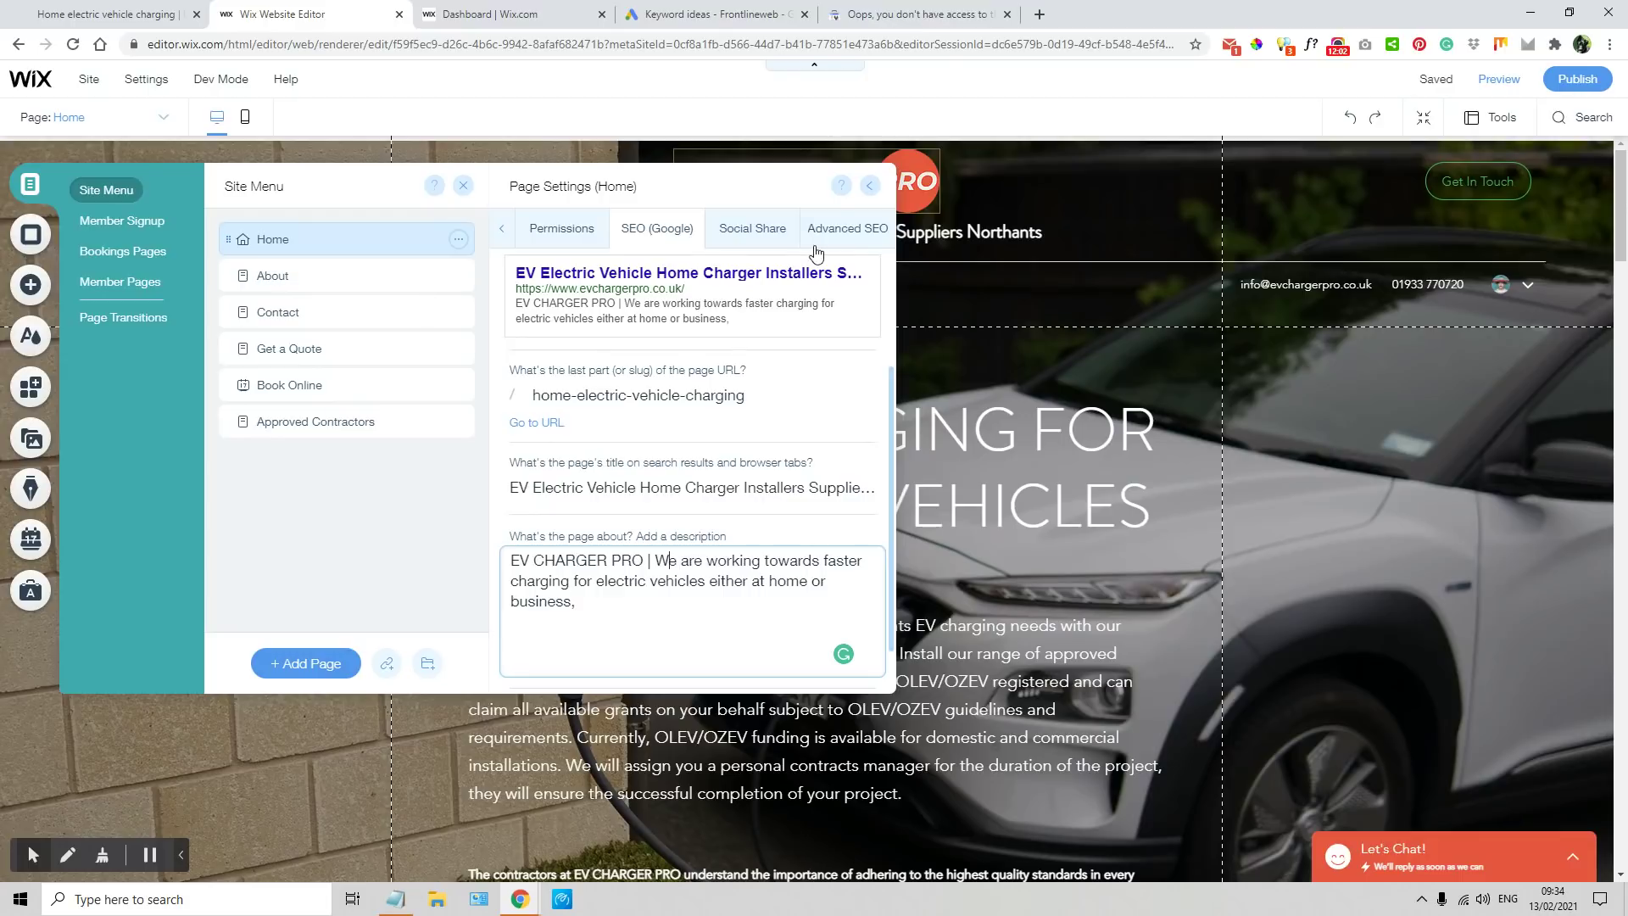
click(745, 685)
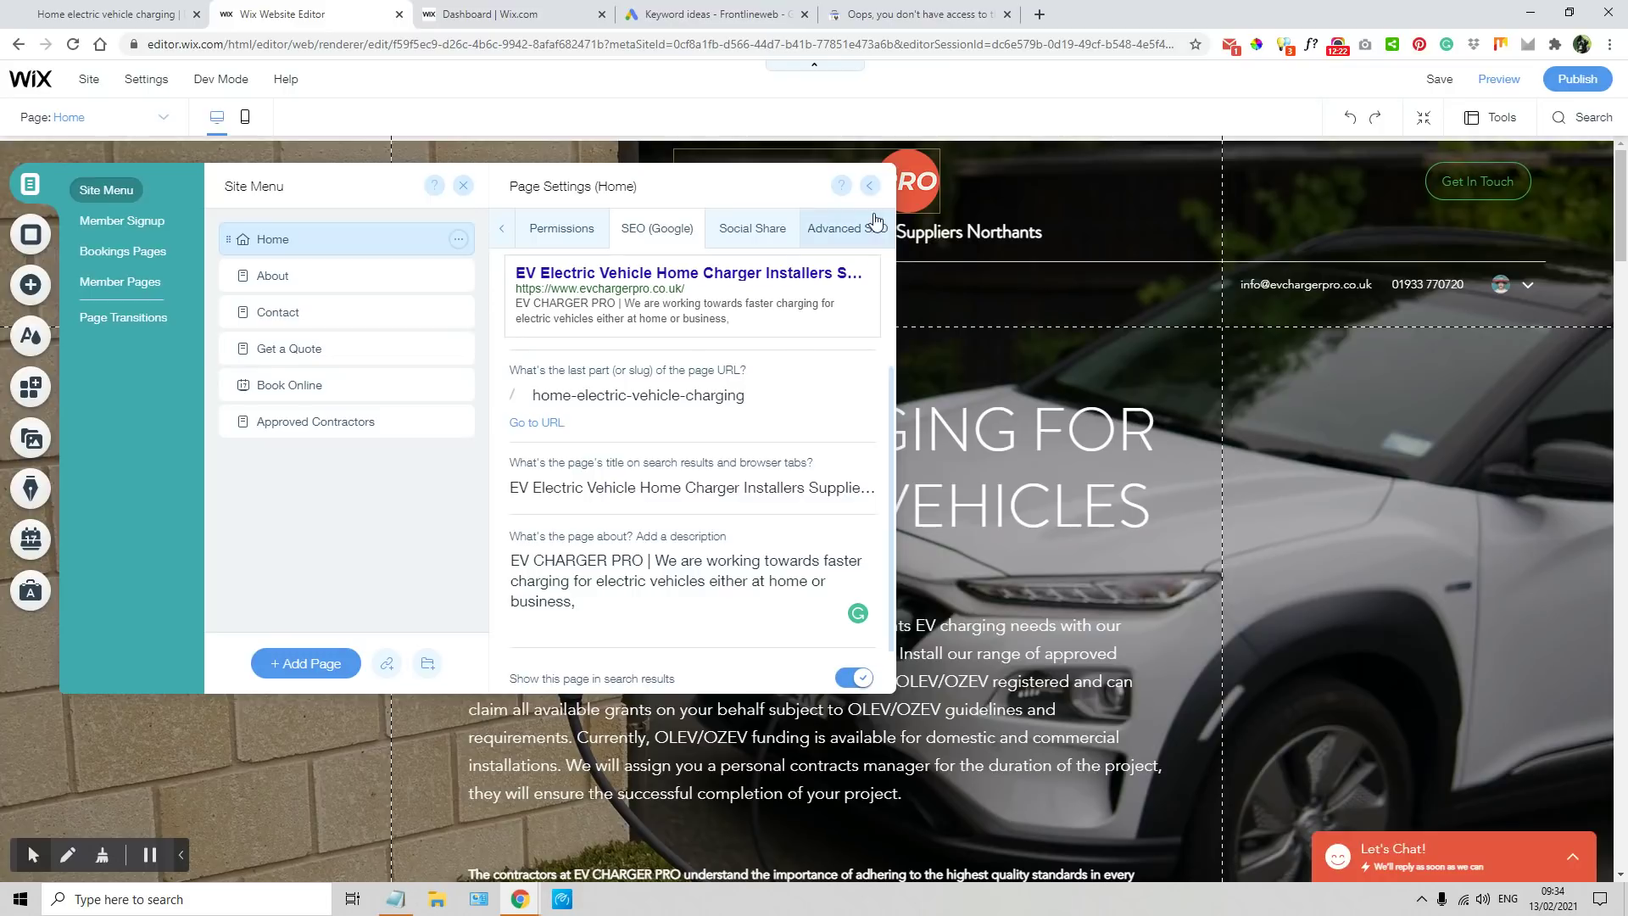
click(870, 186)
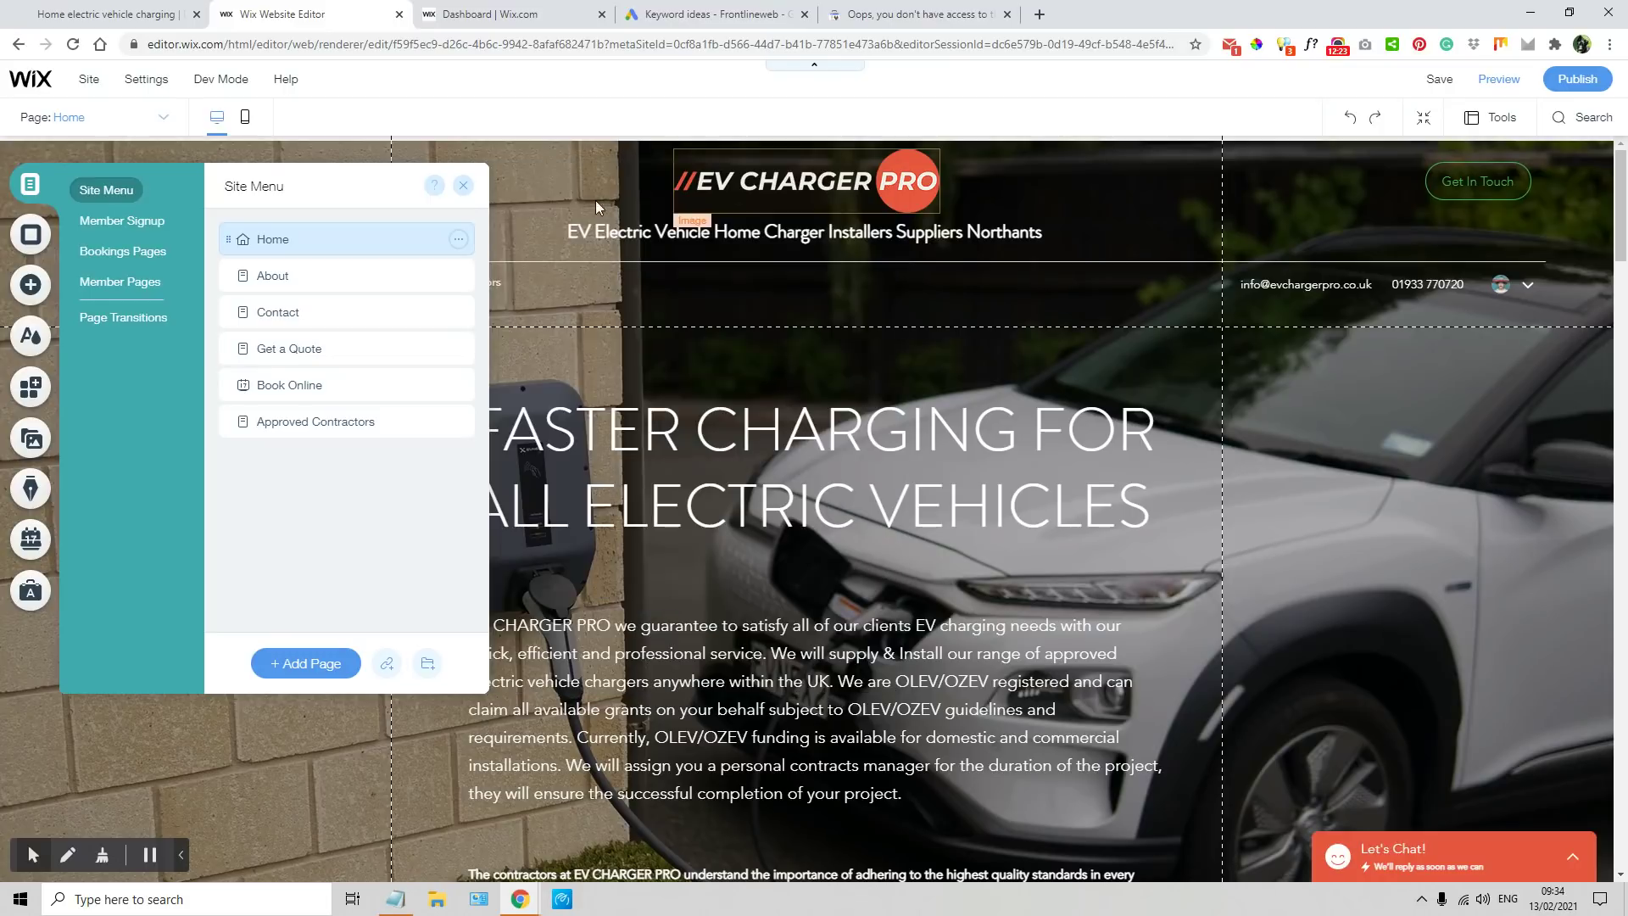
- Close the site menu, publish the updated site and reload the live EV Charger Pro homepage
click(463, 186)
click(1558, 85)
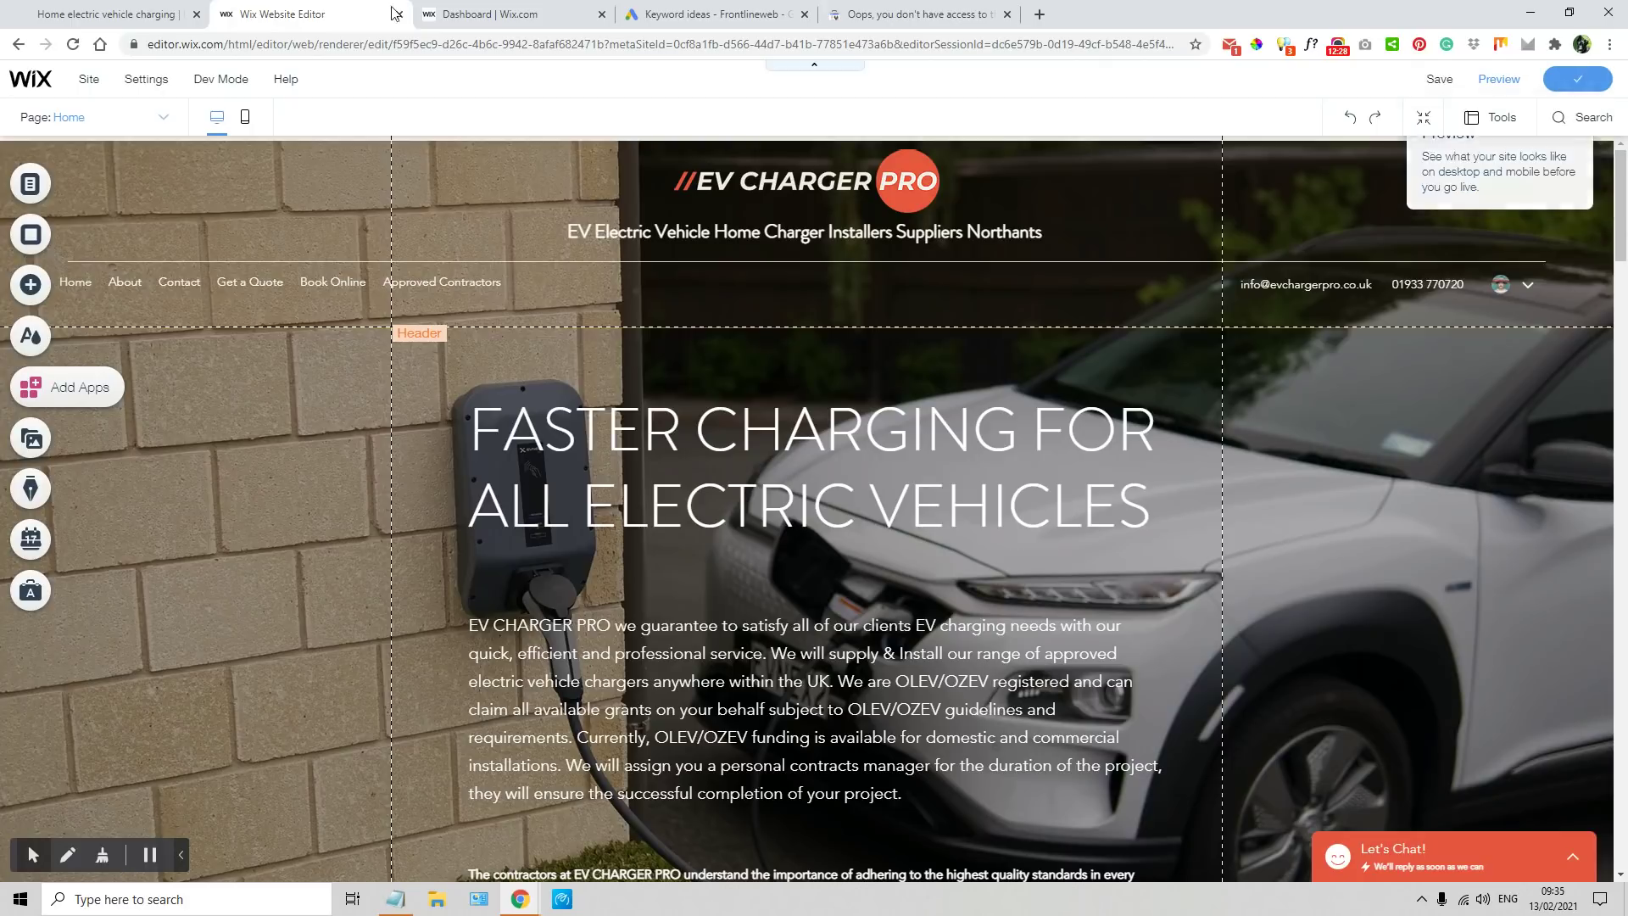
click(158, 15)
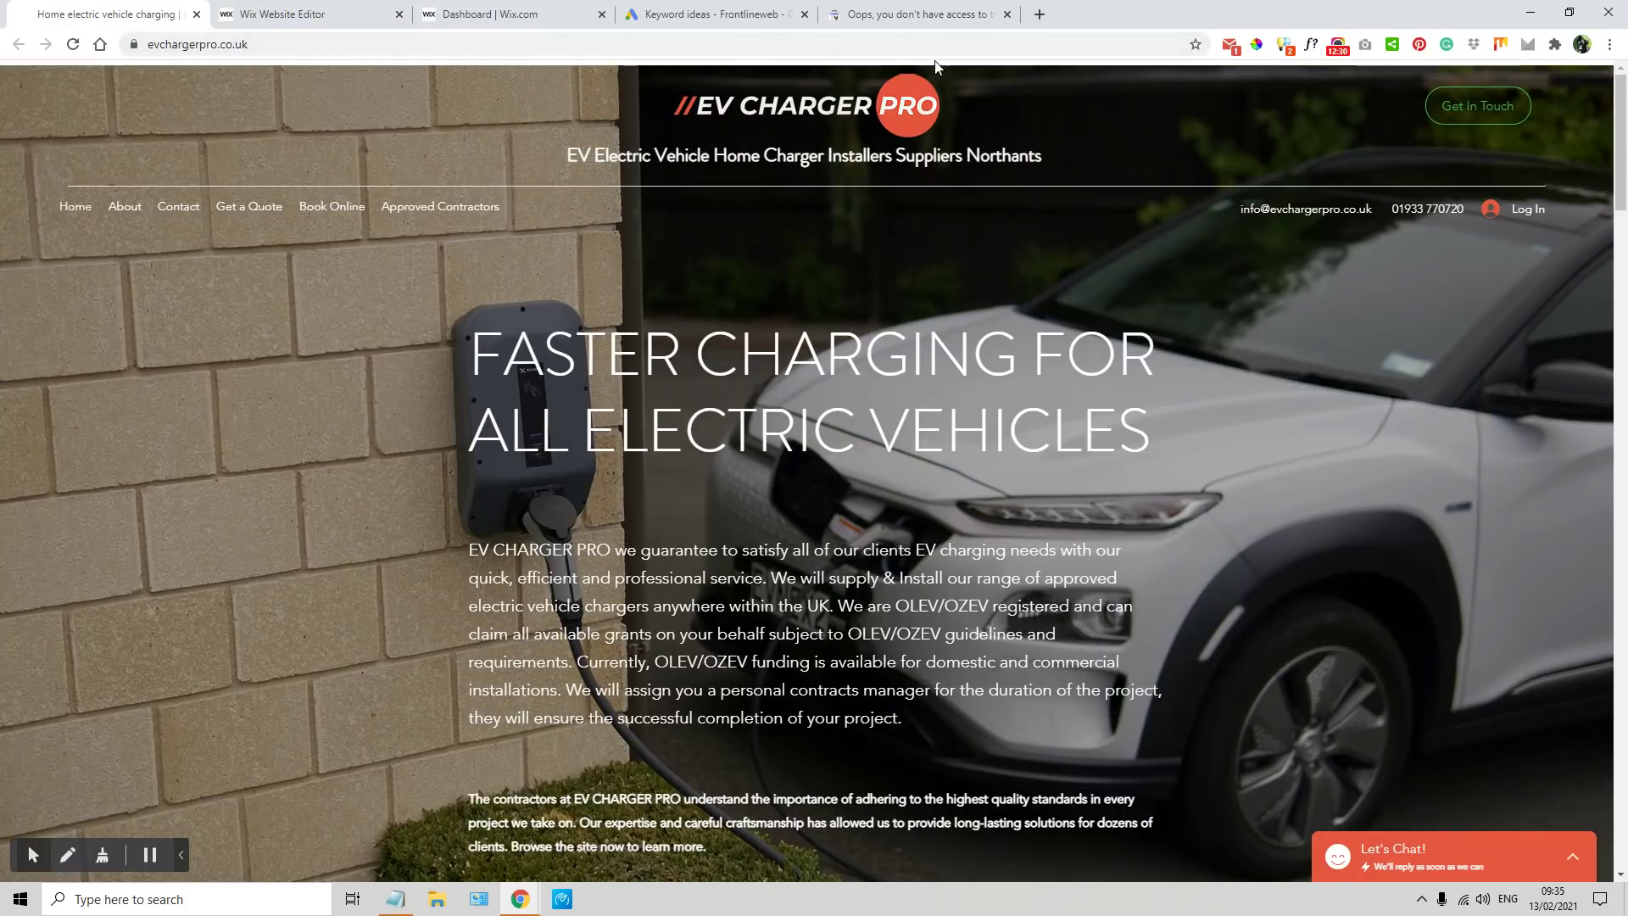
click(73, 44)
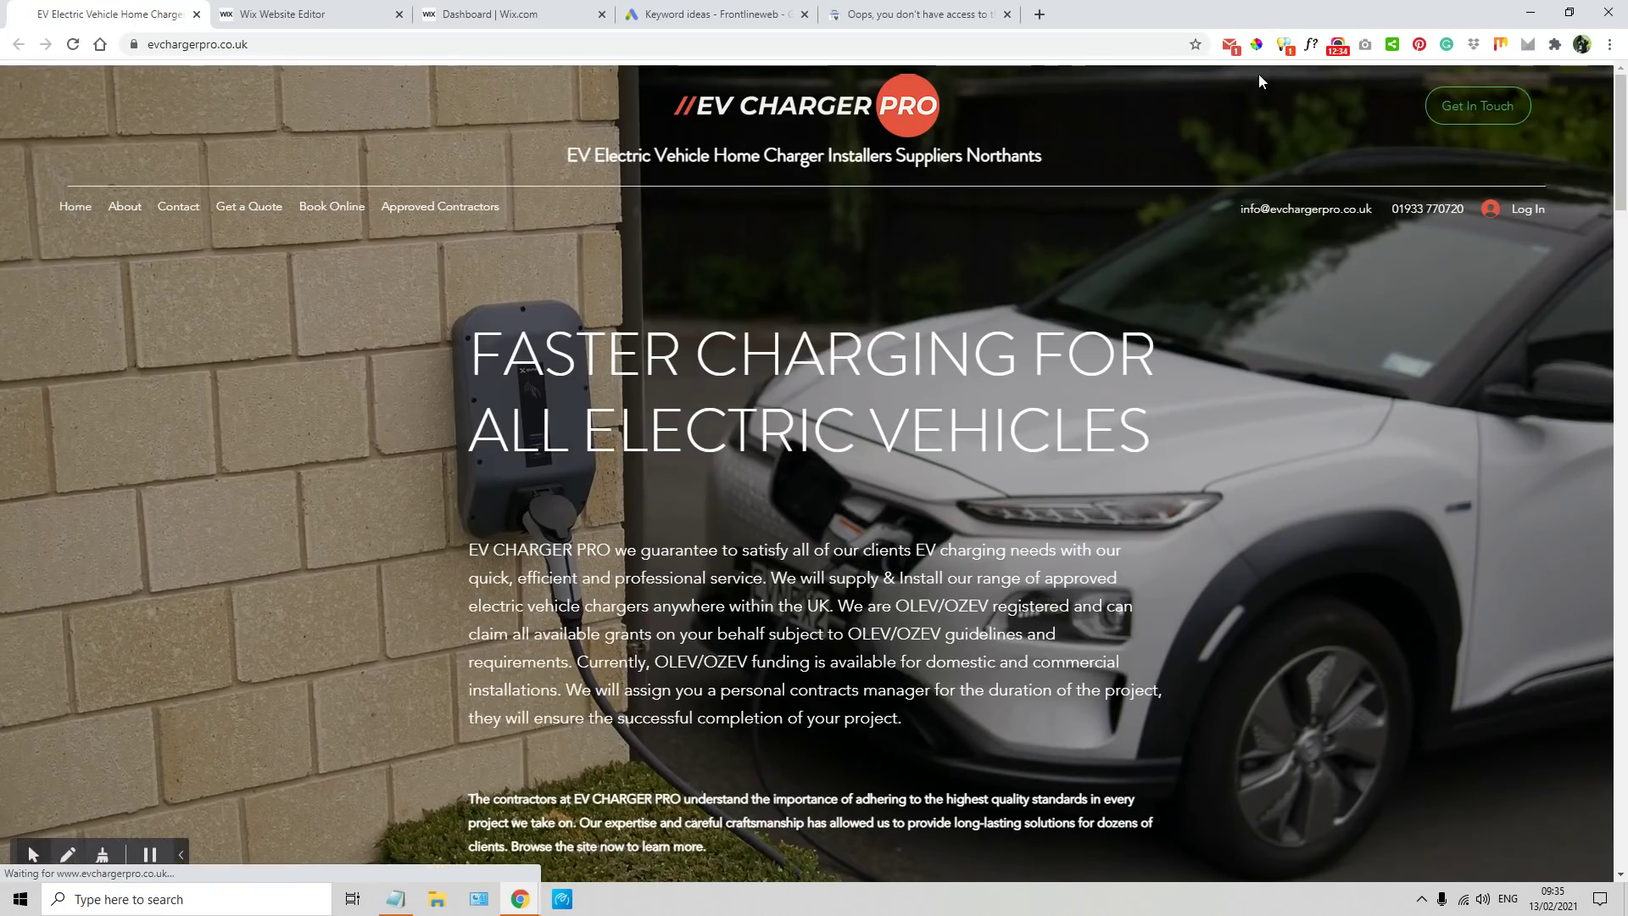
- Examine the live homepage's title, description, Open Graph tags and heading hierarchy with the SEO checker extension
click(1284, 46)
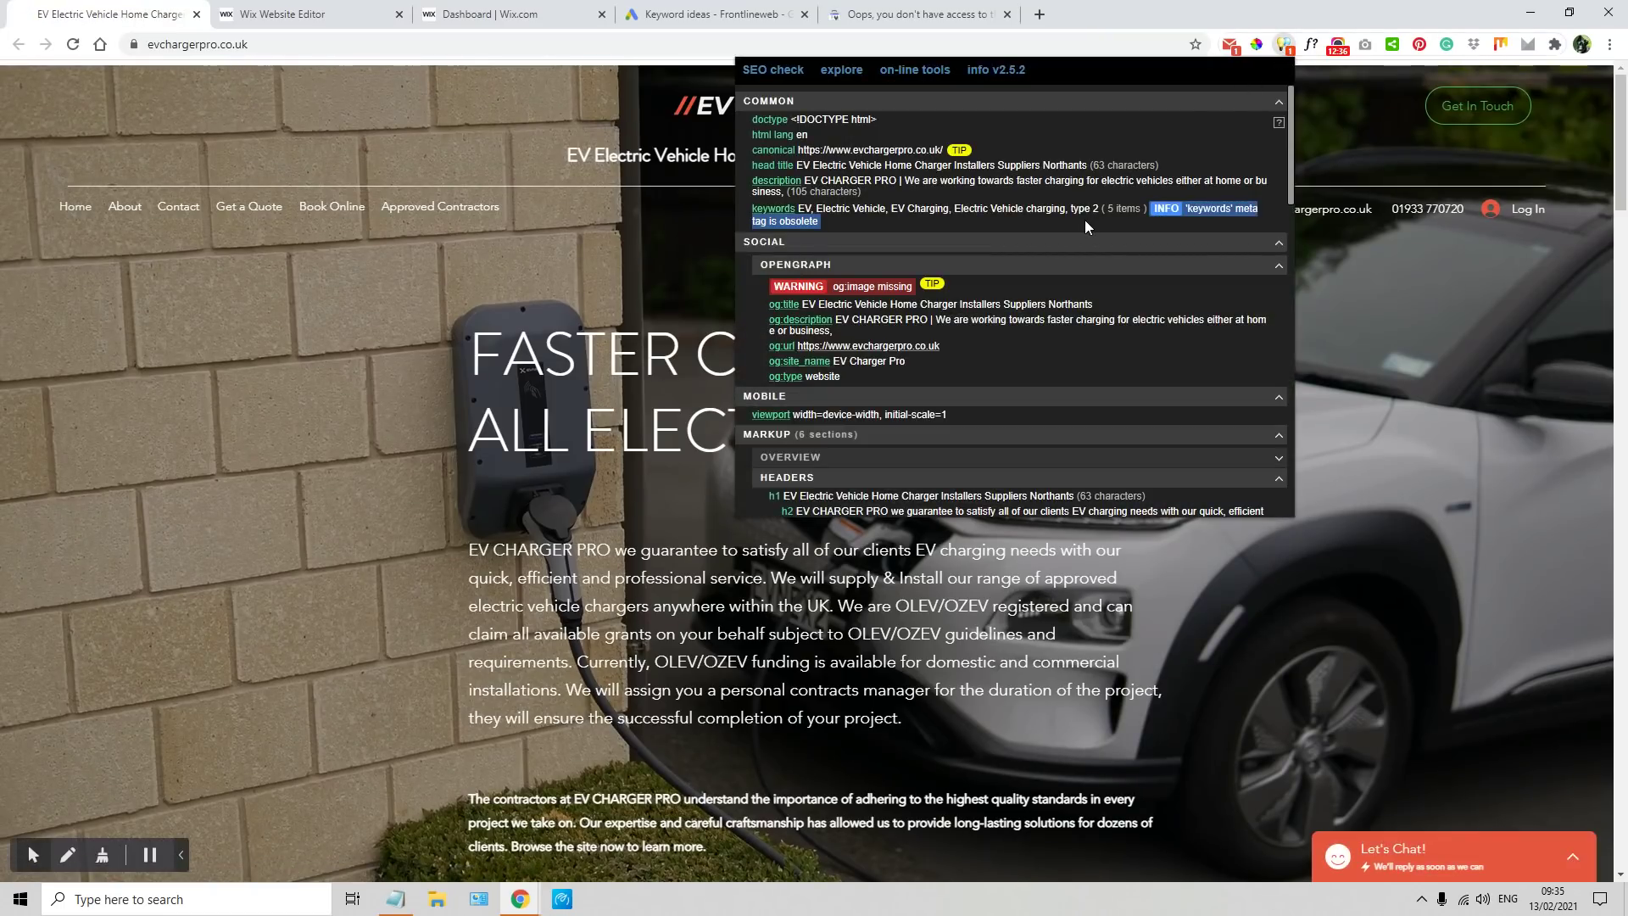
drag(776, 287, 918, 294)
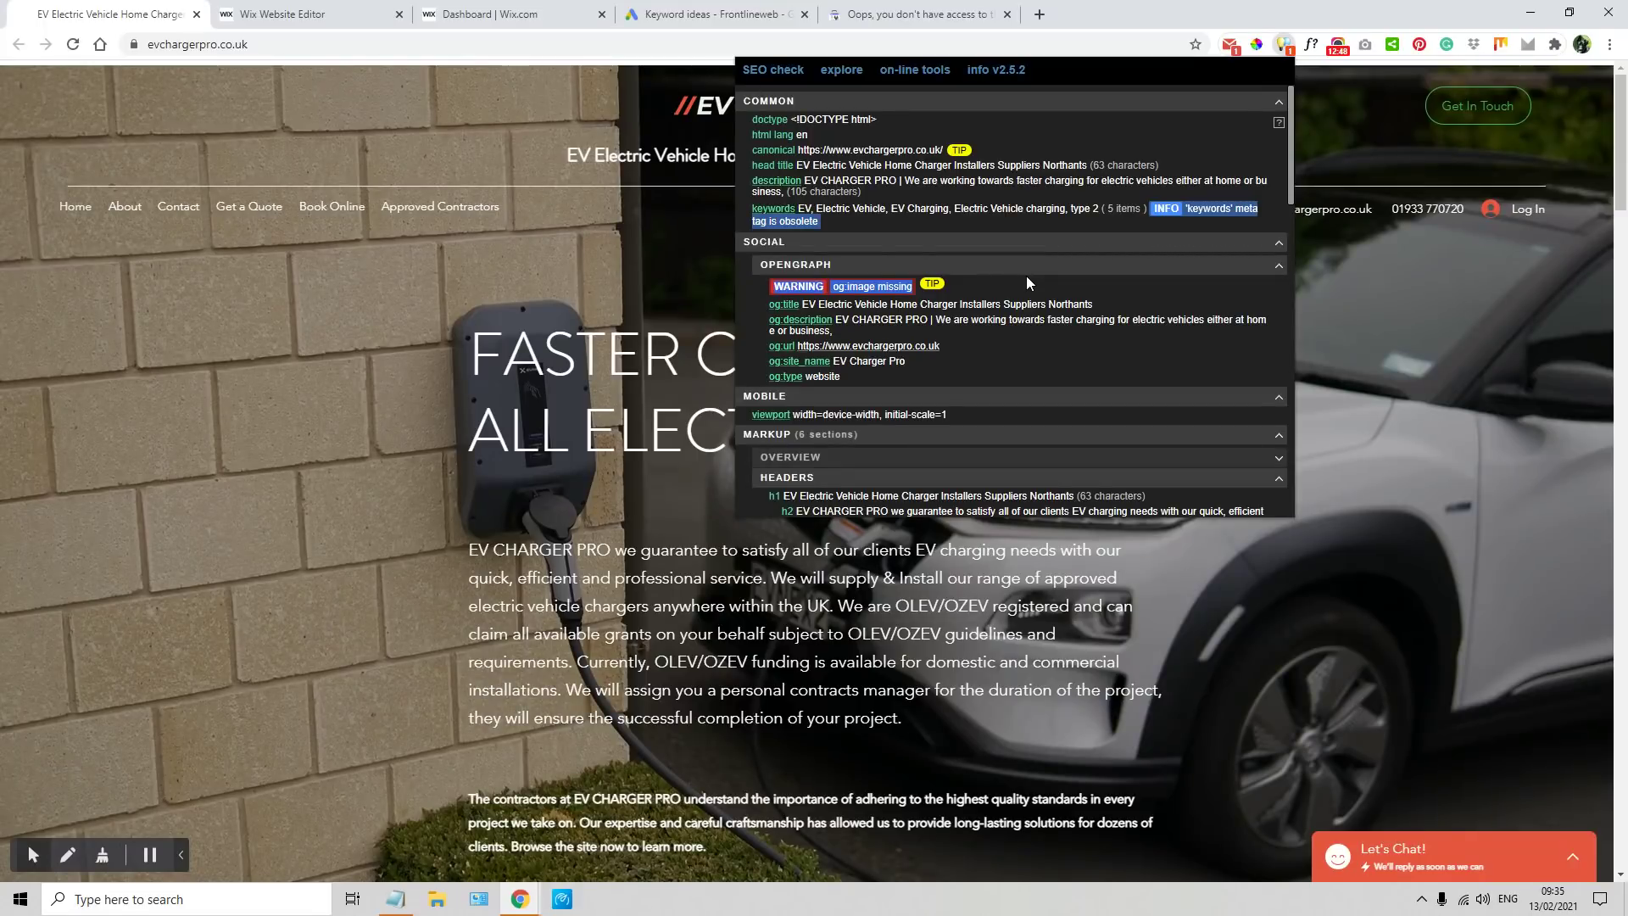
scroll(937, 437, down, 2)
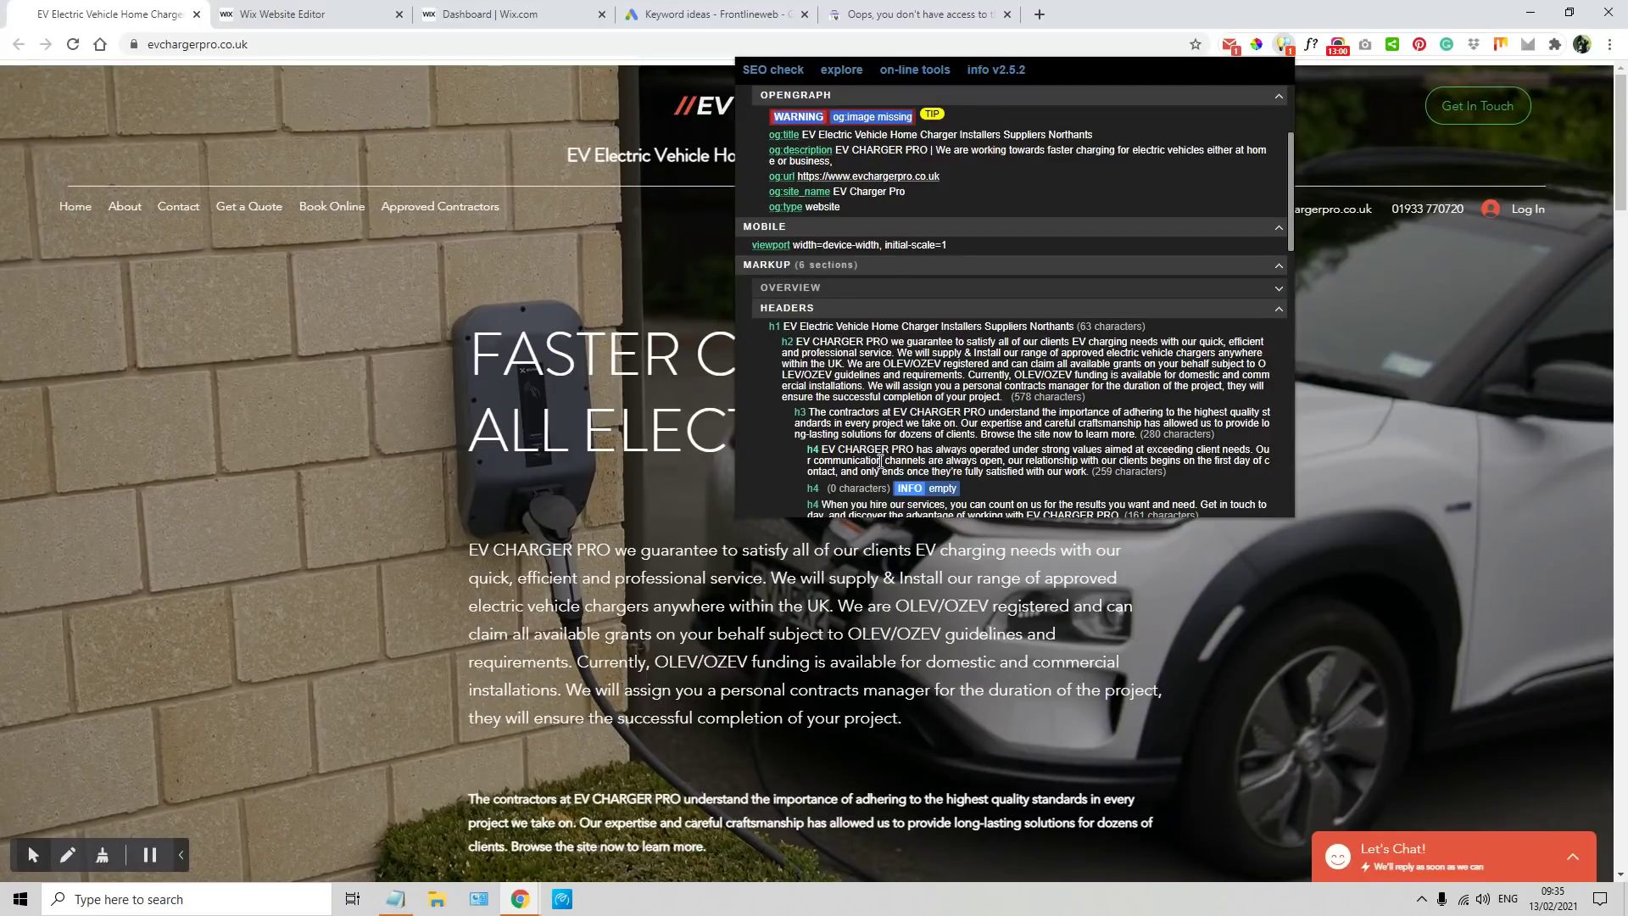
click(772, 326)
drag(772, 326, 1079, 330)
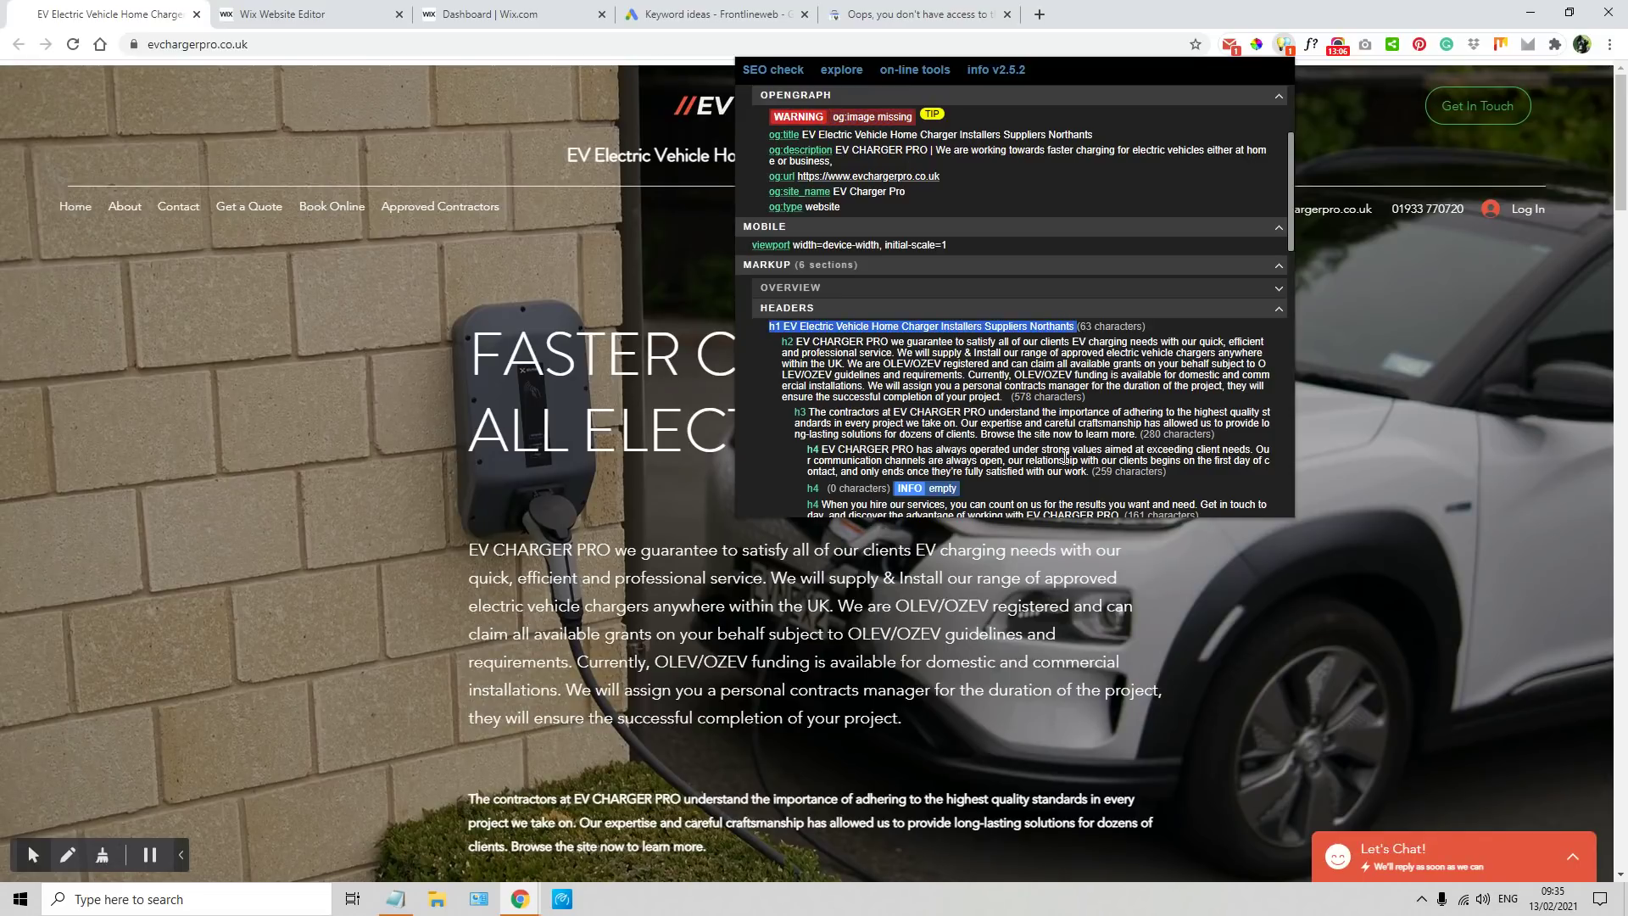
click(264, 397)
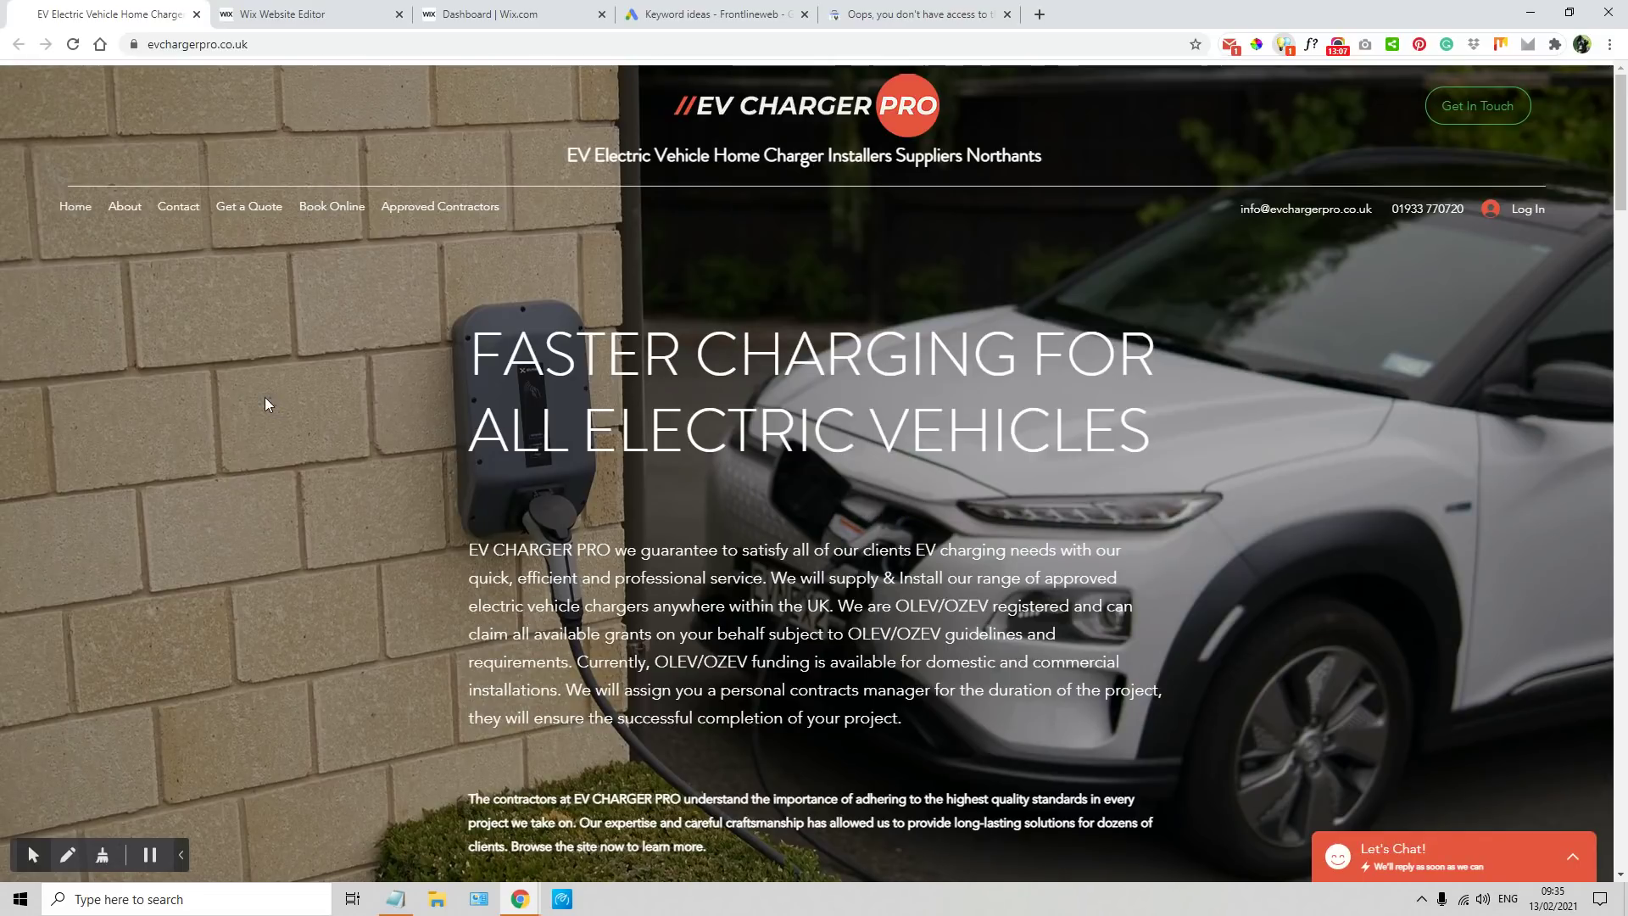
- Switch to Google Search Console and start adding a new property
click(900, 19)
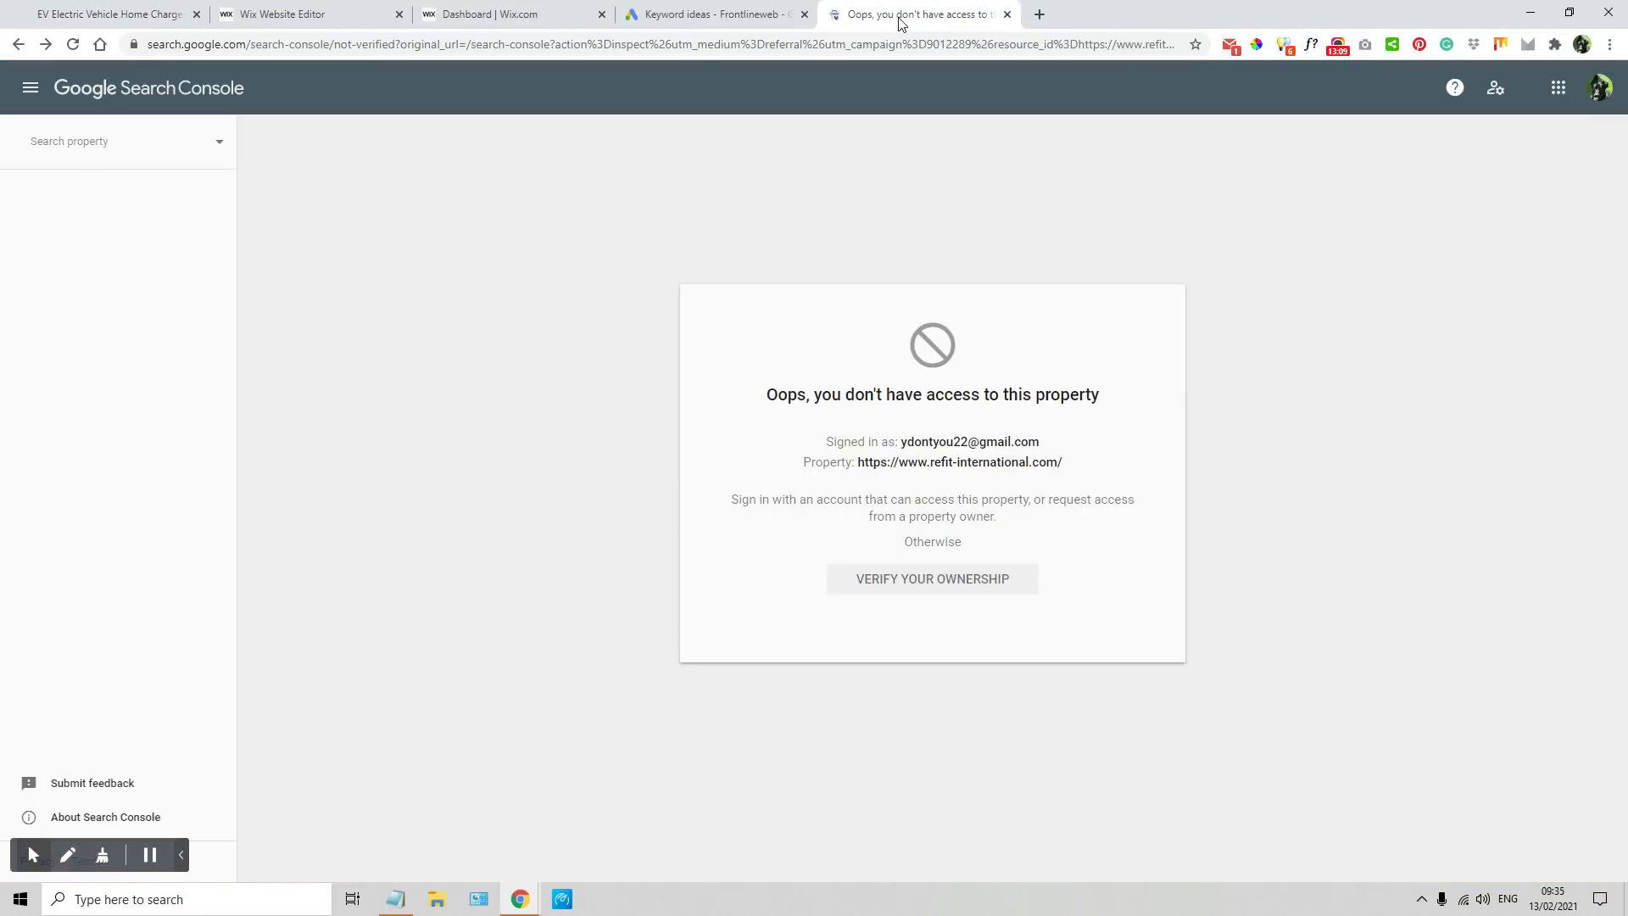
click(222, 149)
click(125, 578)
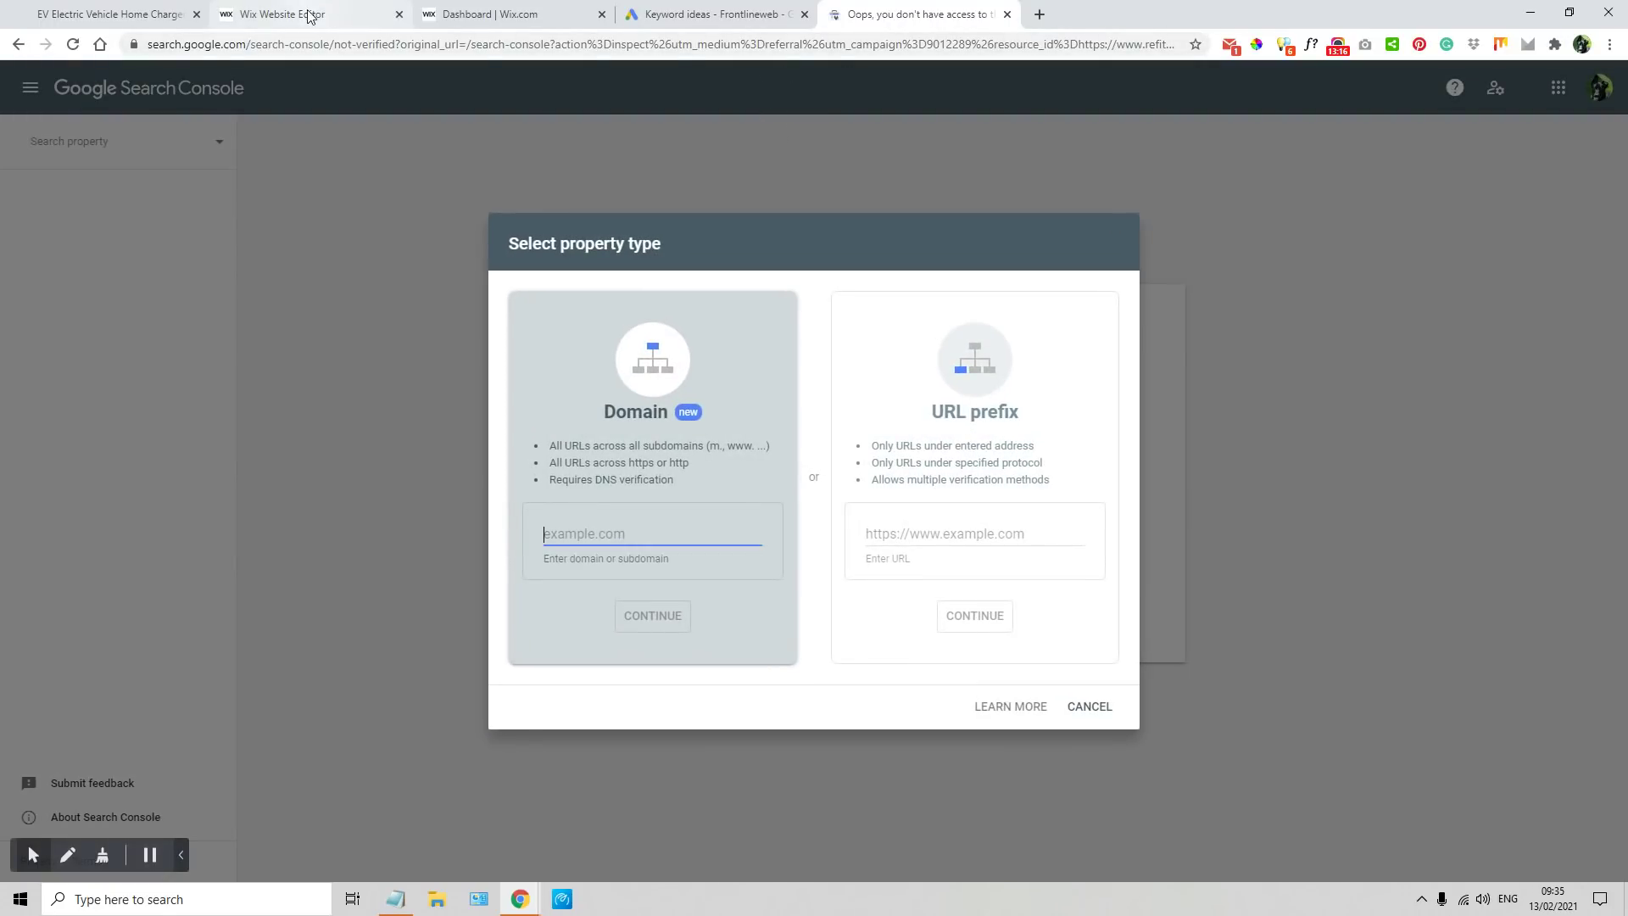
click(127, 14)
click(199, 46)
right_click(199, 47)
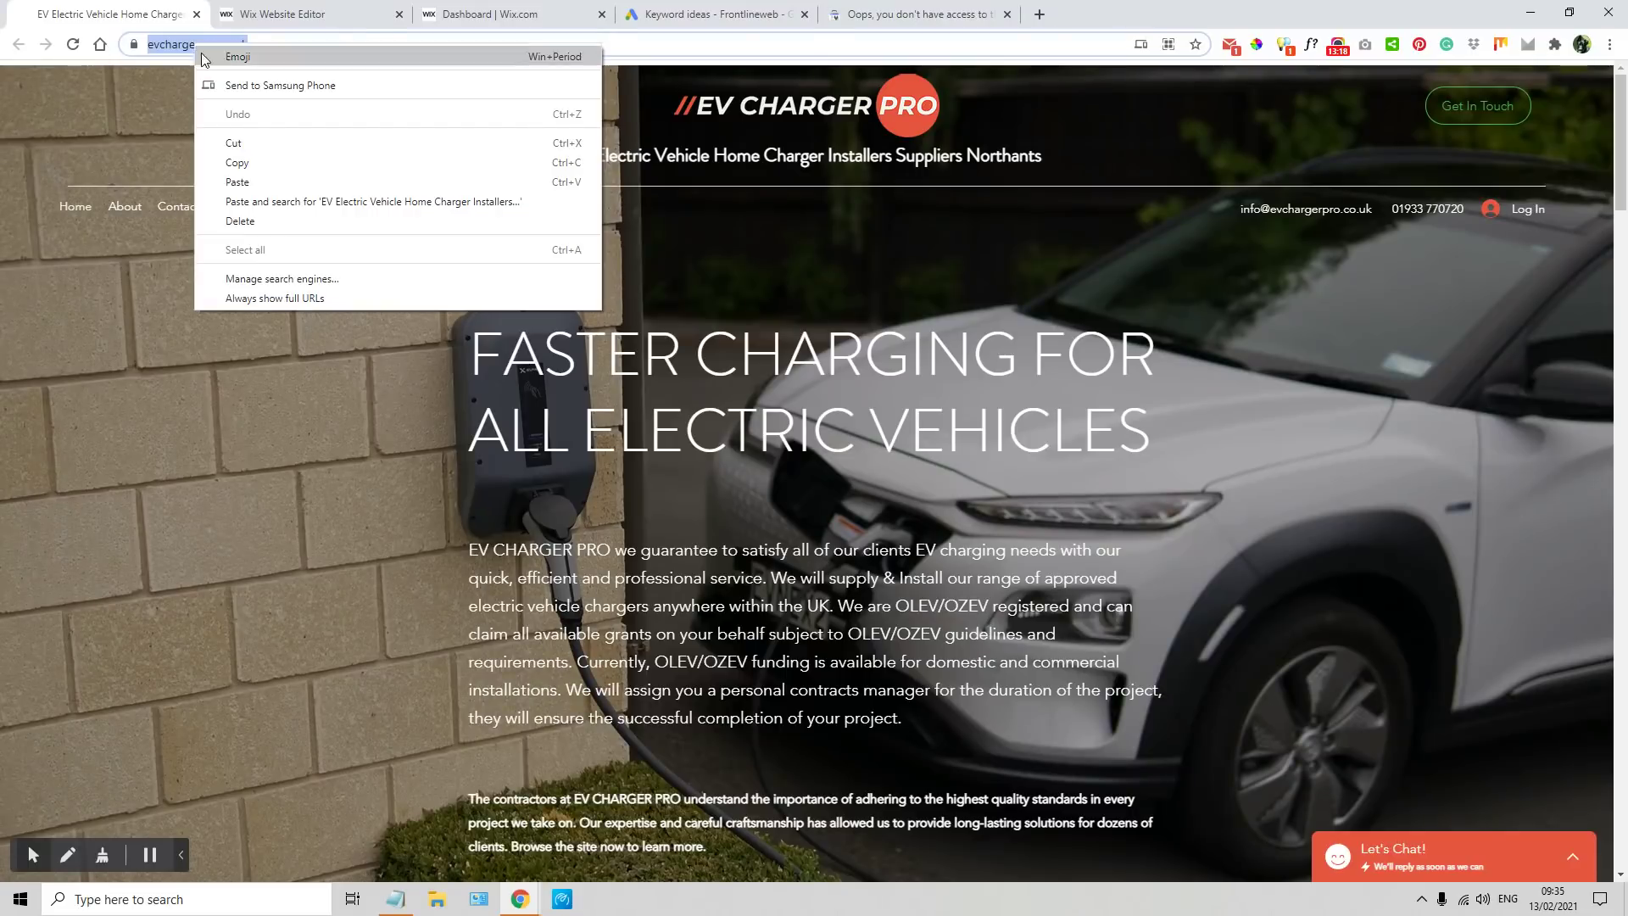
click(246, 143)
click(929, 14)
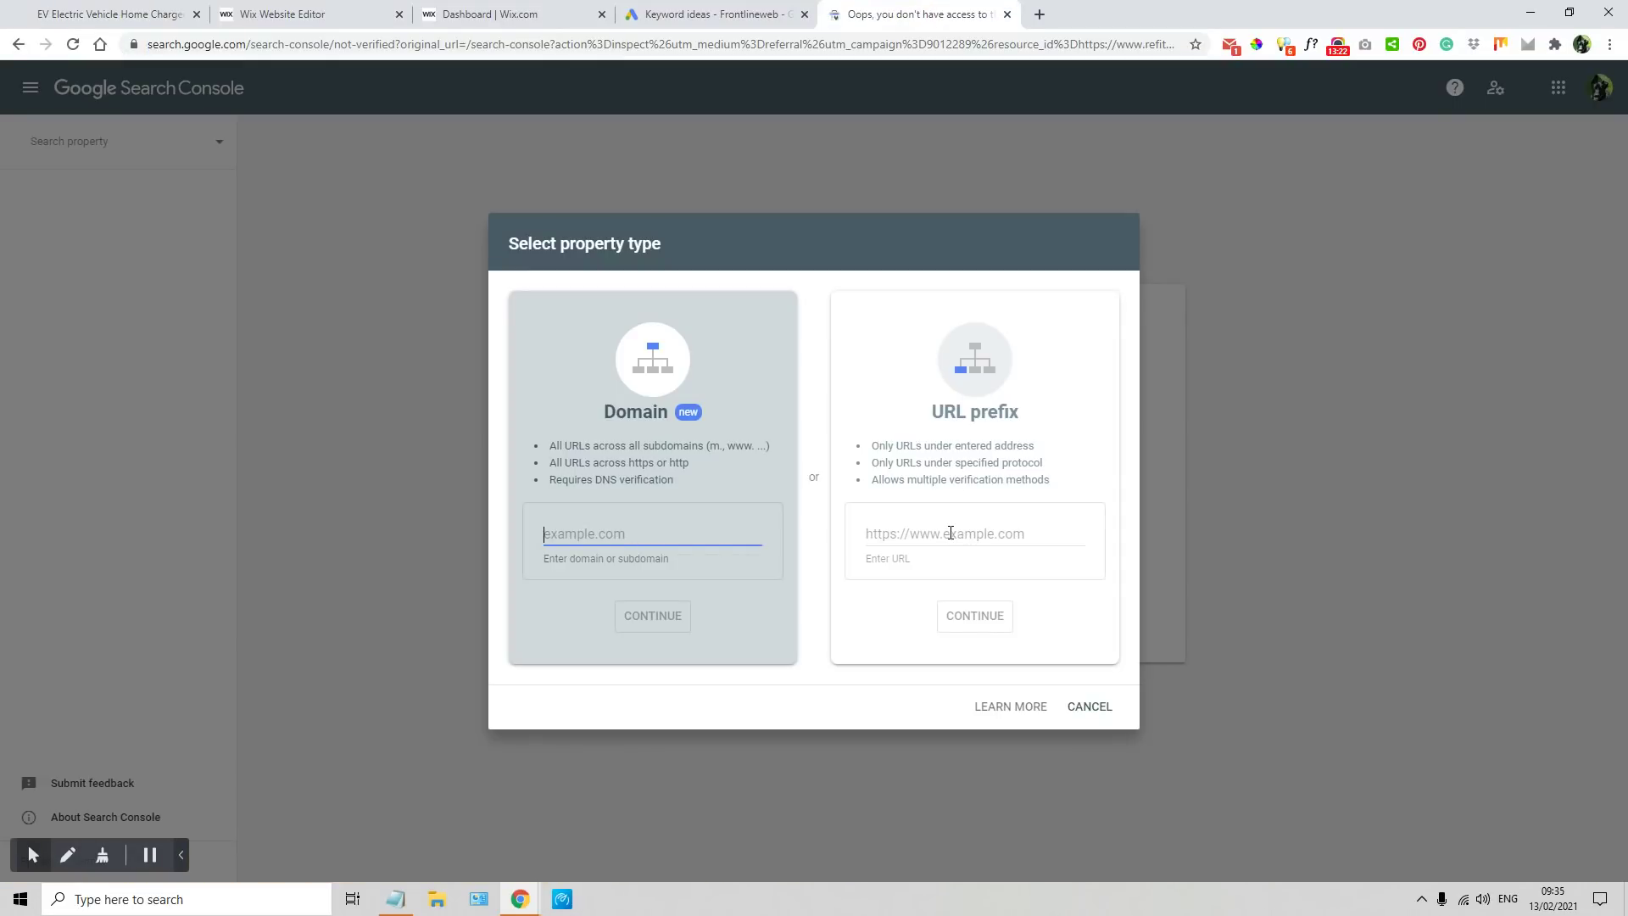
click(914, 526)
right_click(916, 531)
click(933, 659)
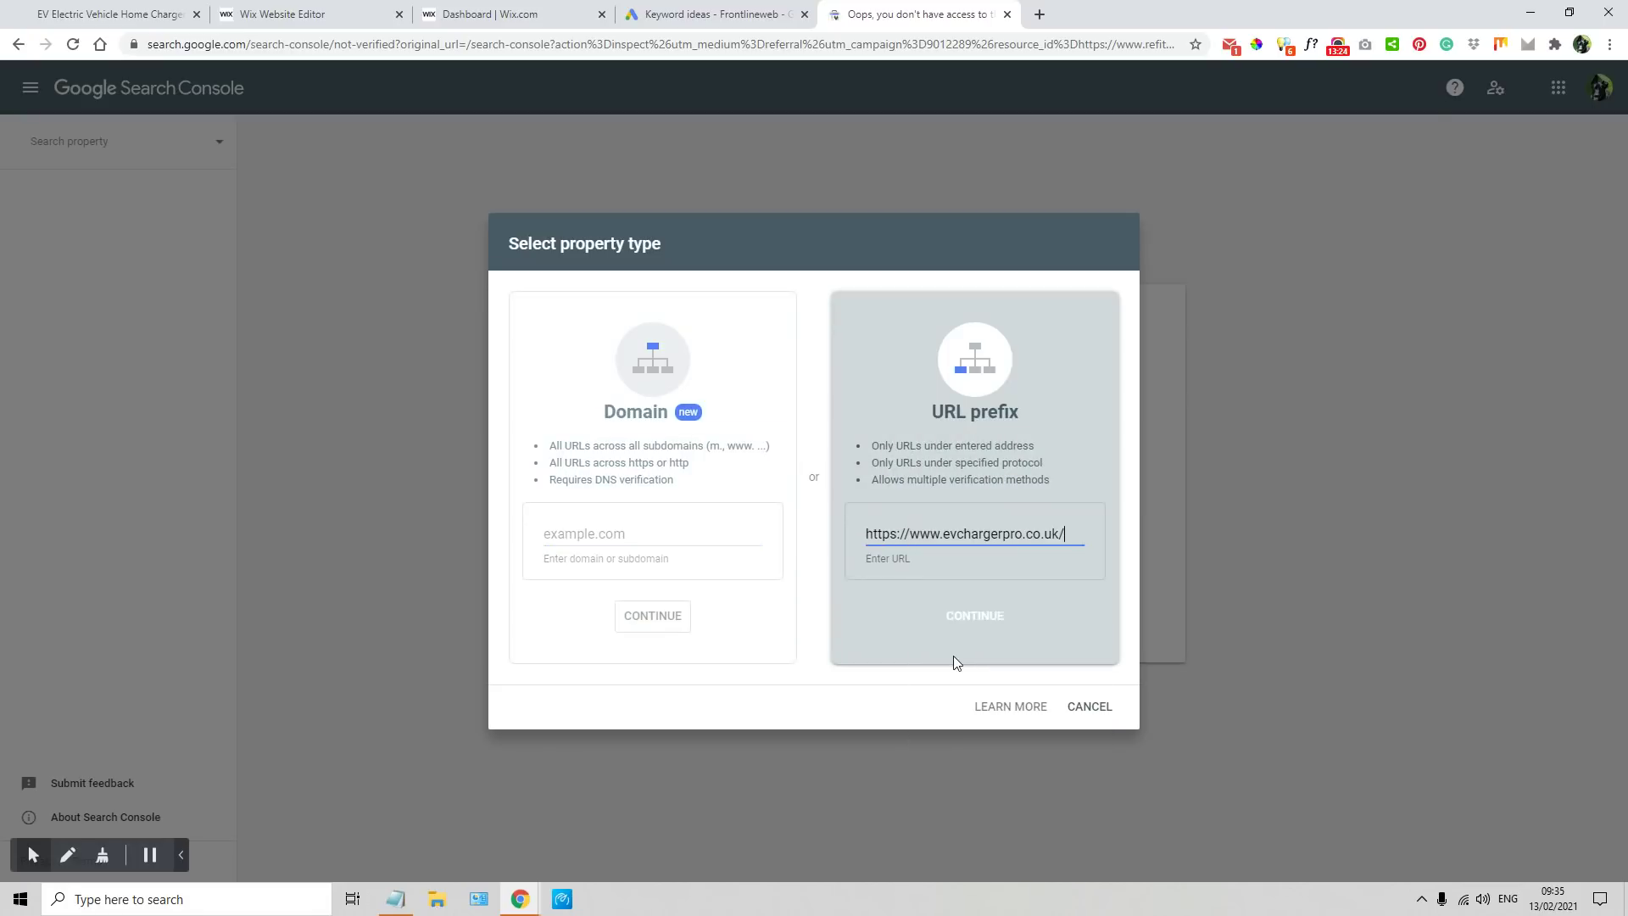
click(977, 617)
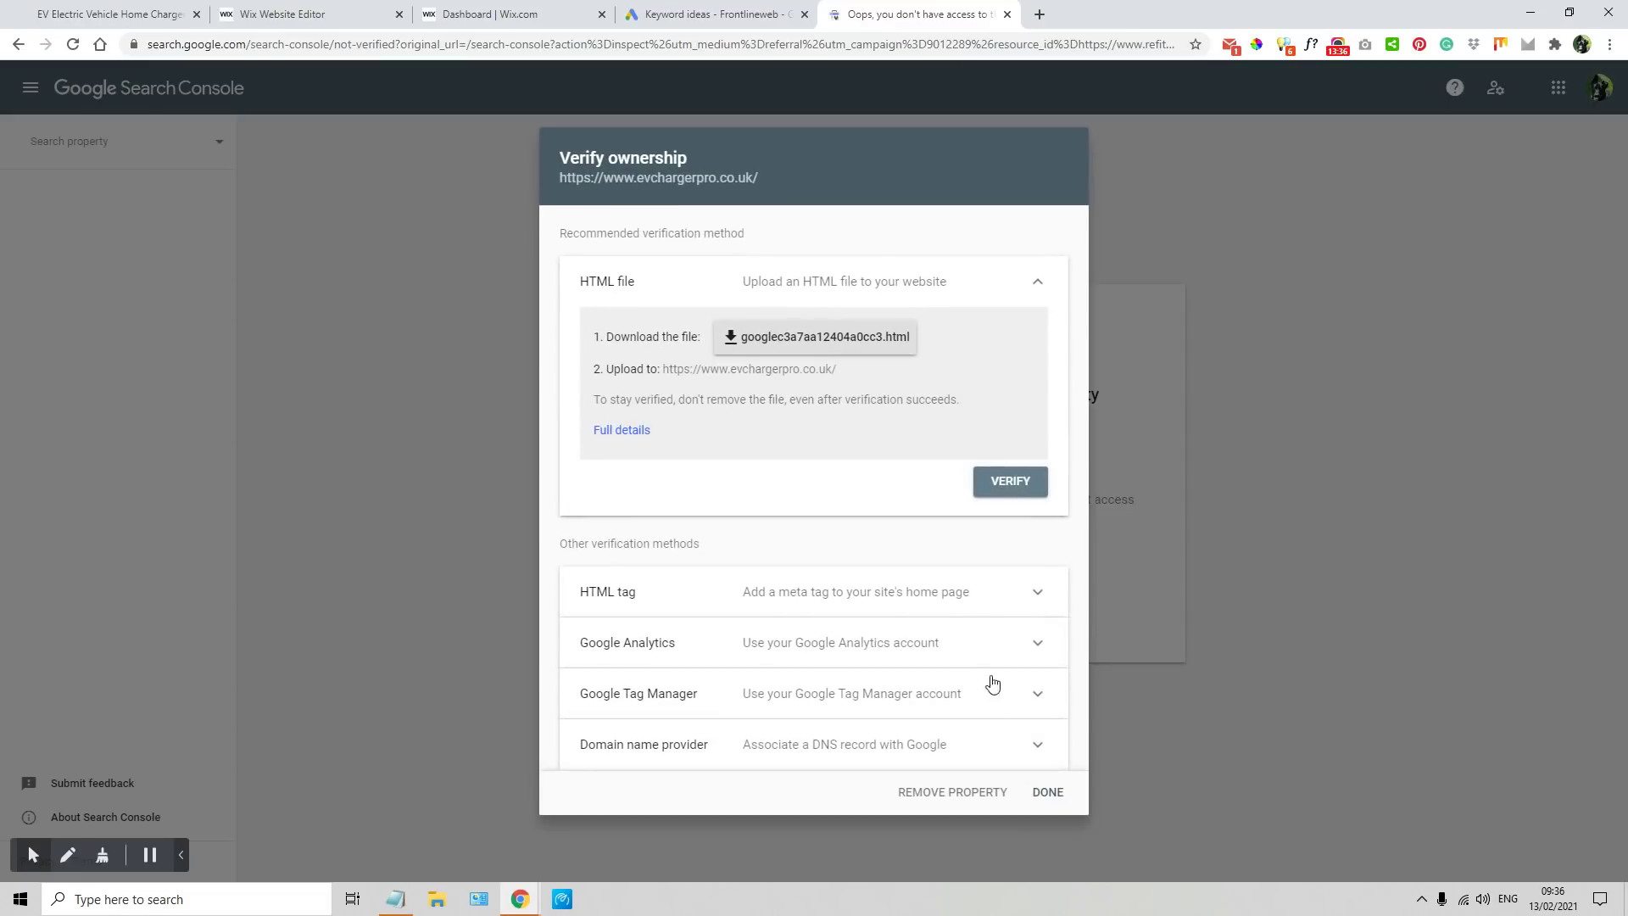
- Copy the HTML tag verification snippet and open the Custom Code settings in the site's Wix dashboard
click(1037, 593)
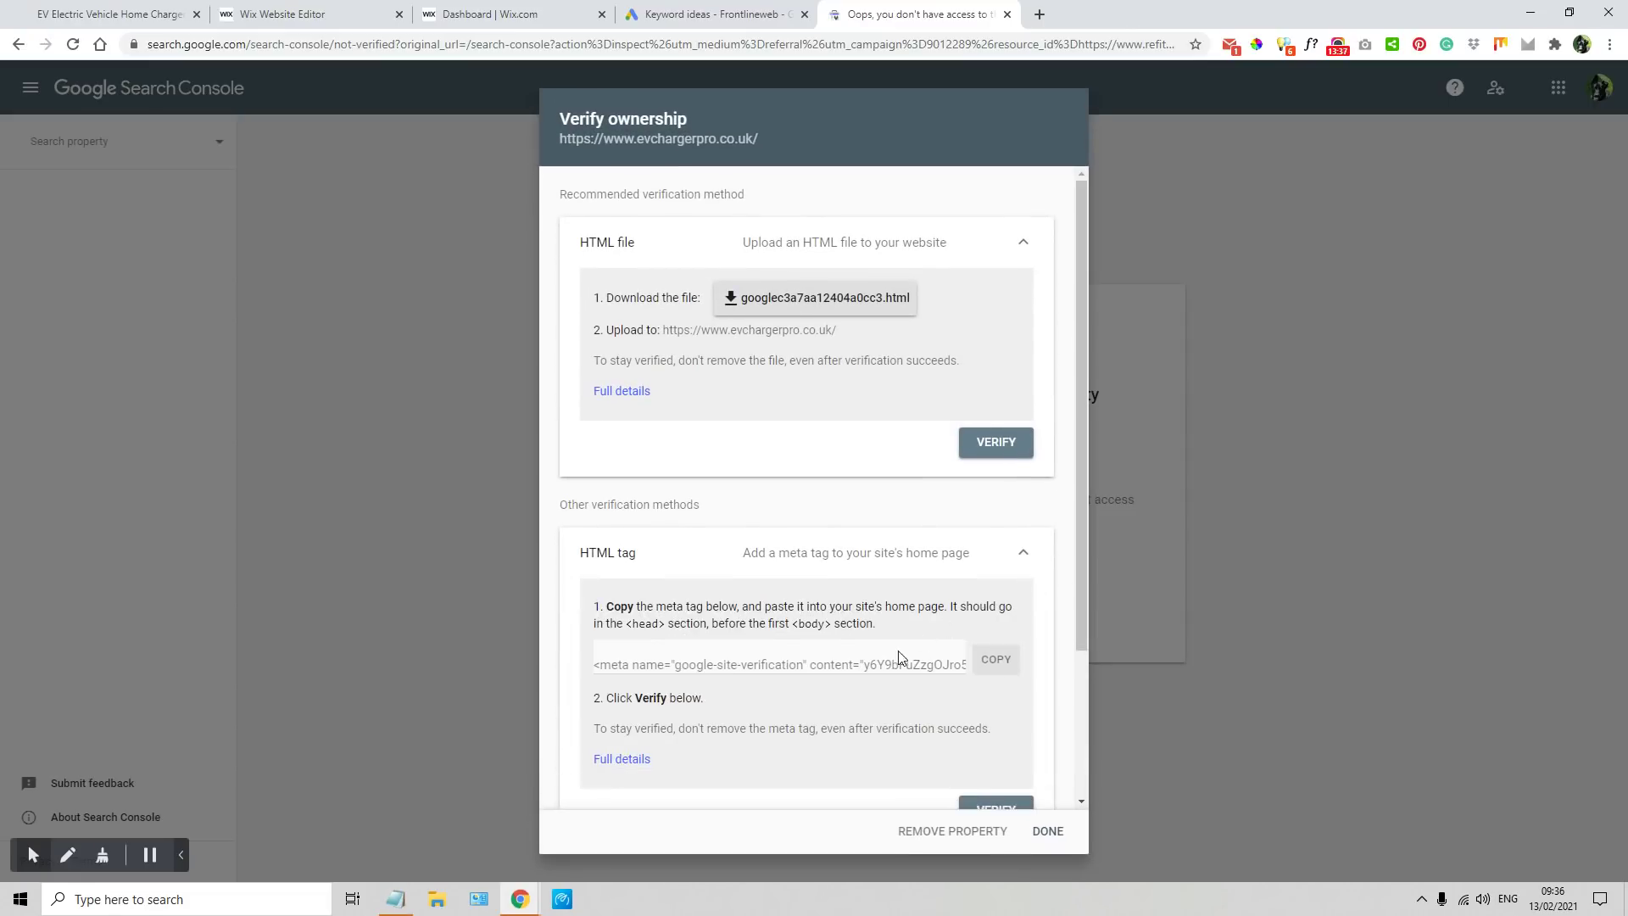
click(1012, 669)
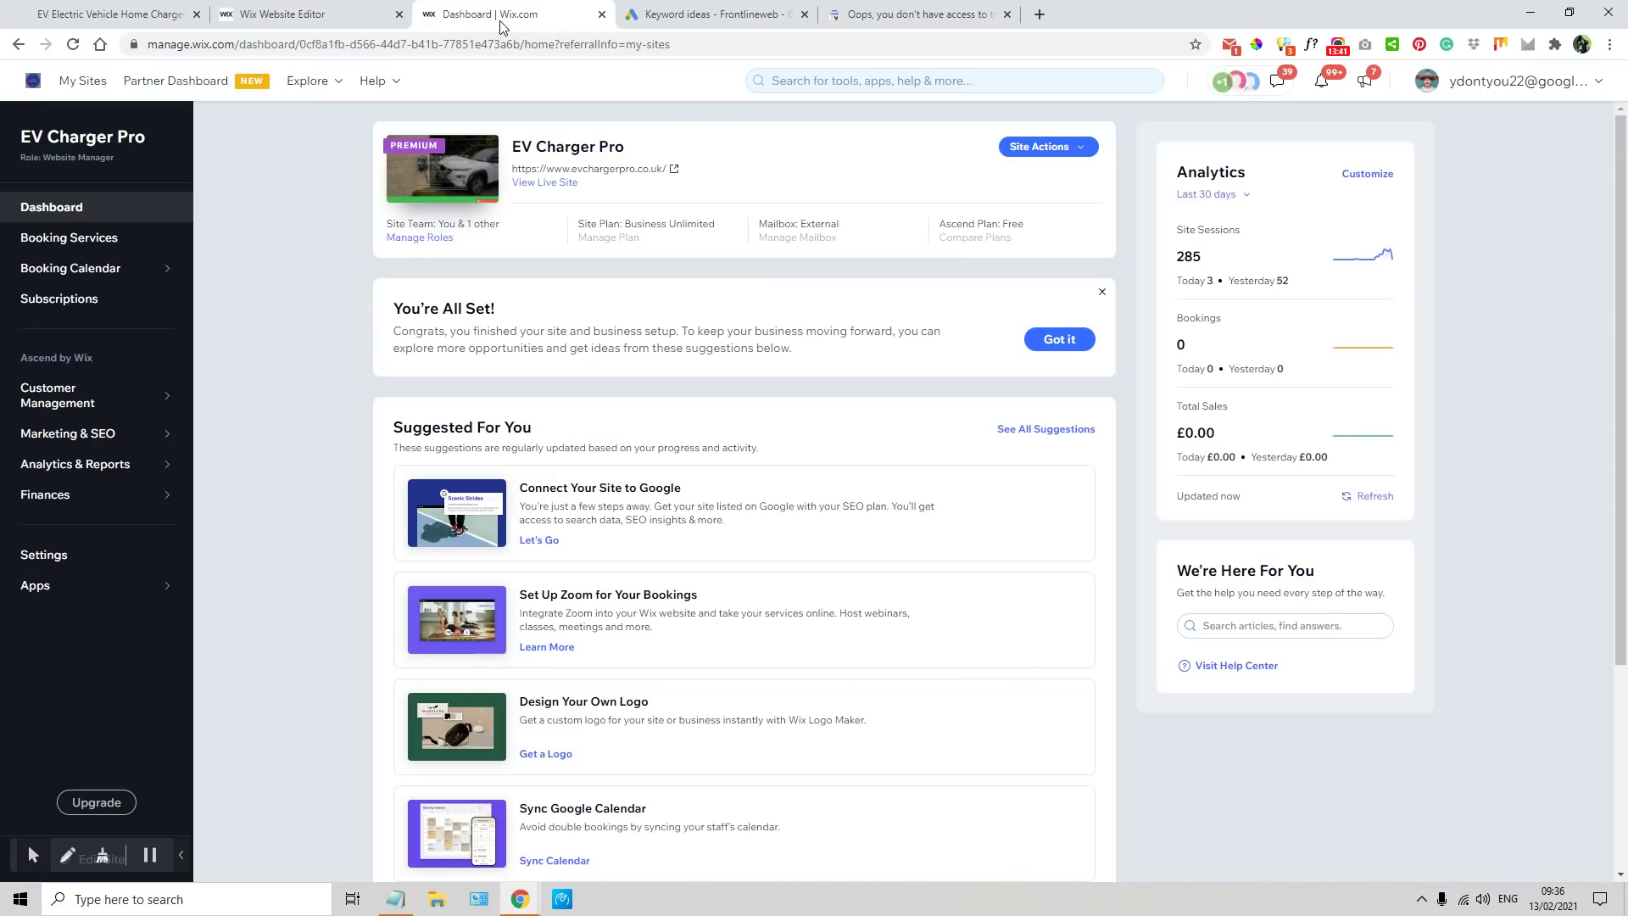
click(491, 14)
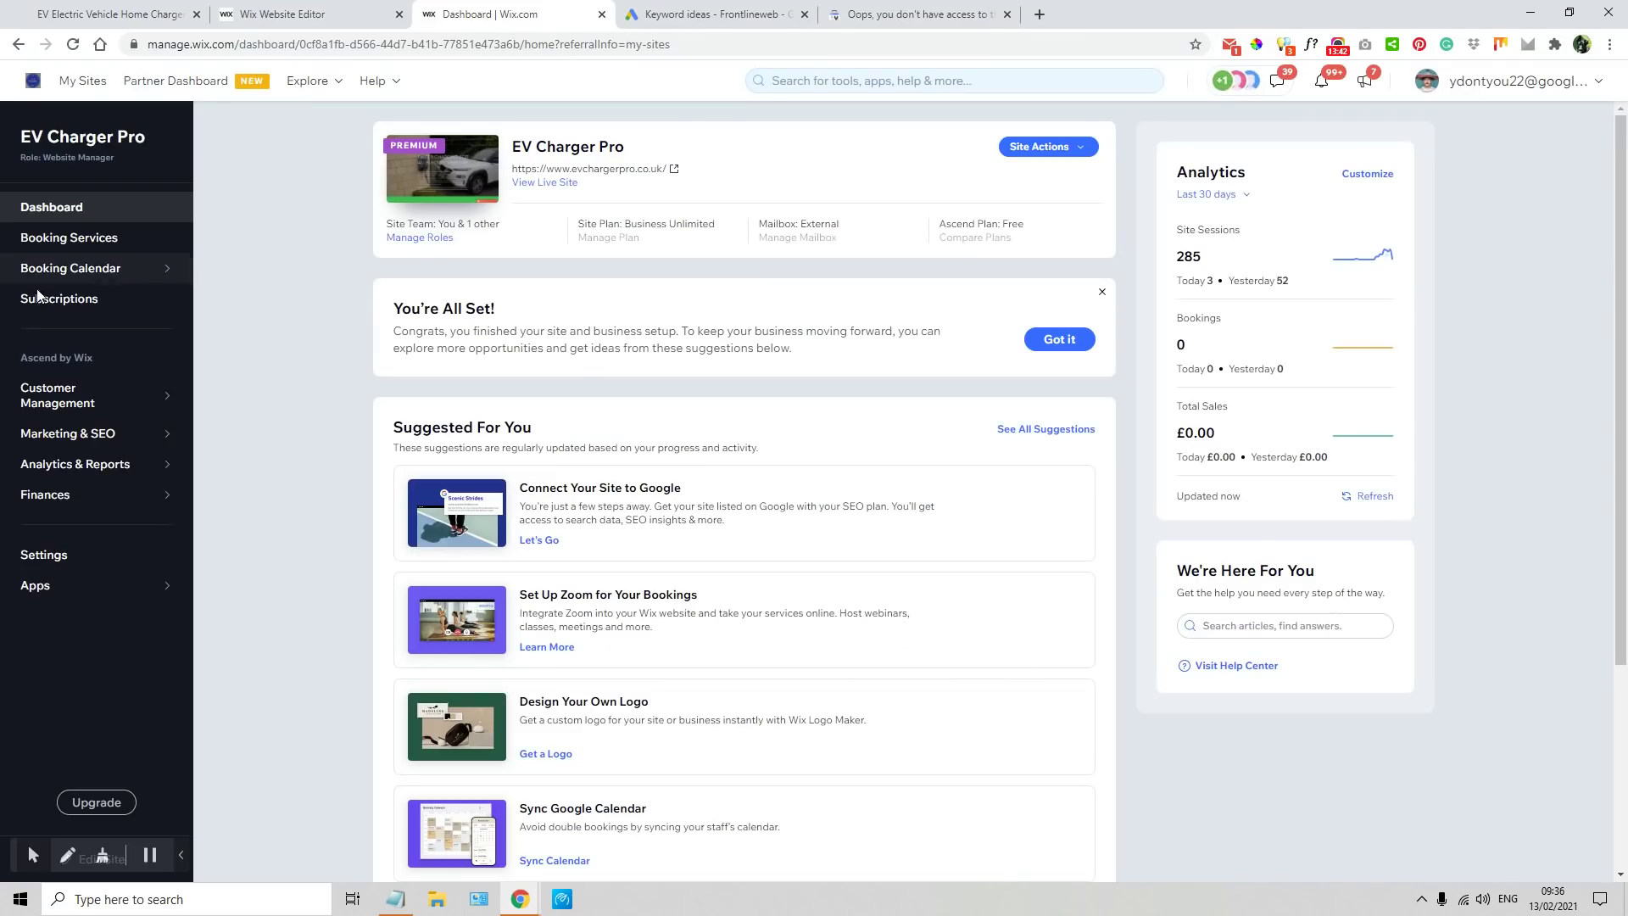
click(51, 555)
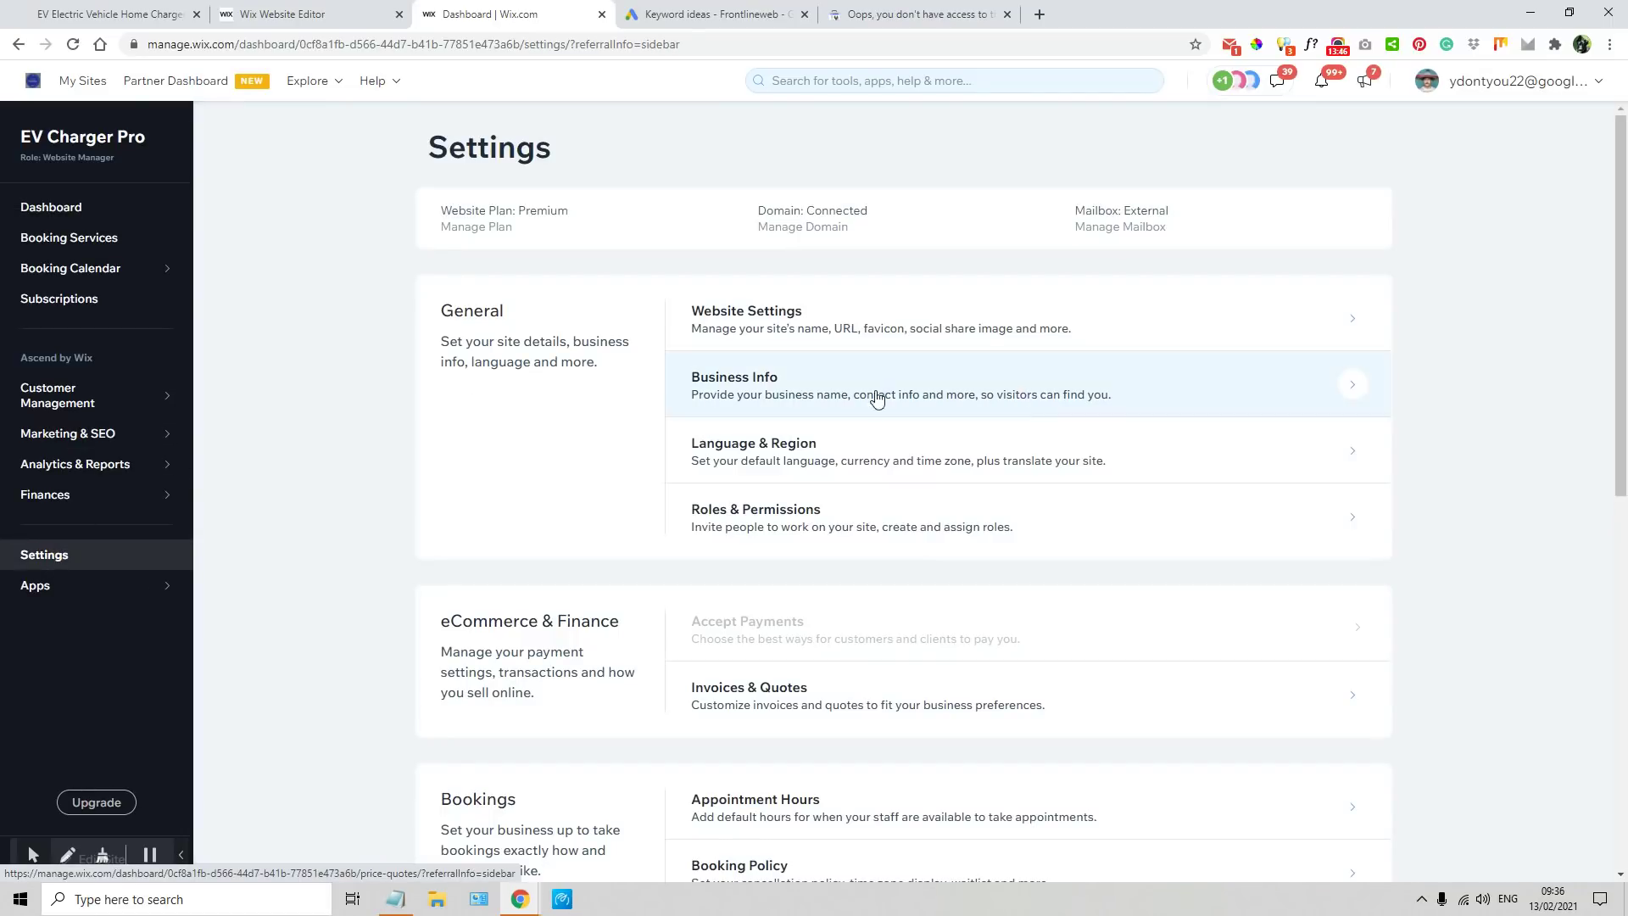
scroll(821, 386, down, 5)
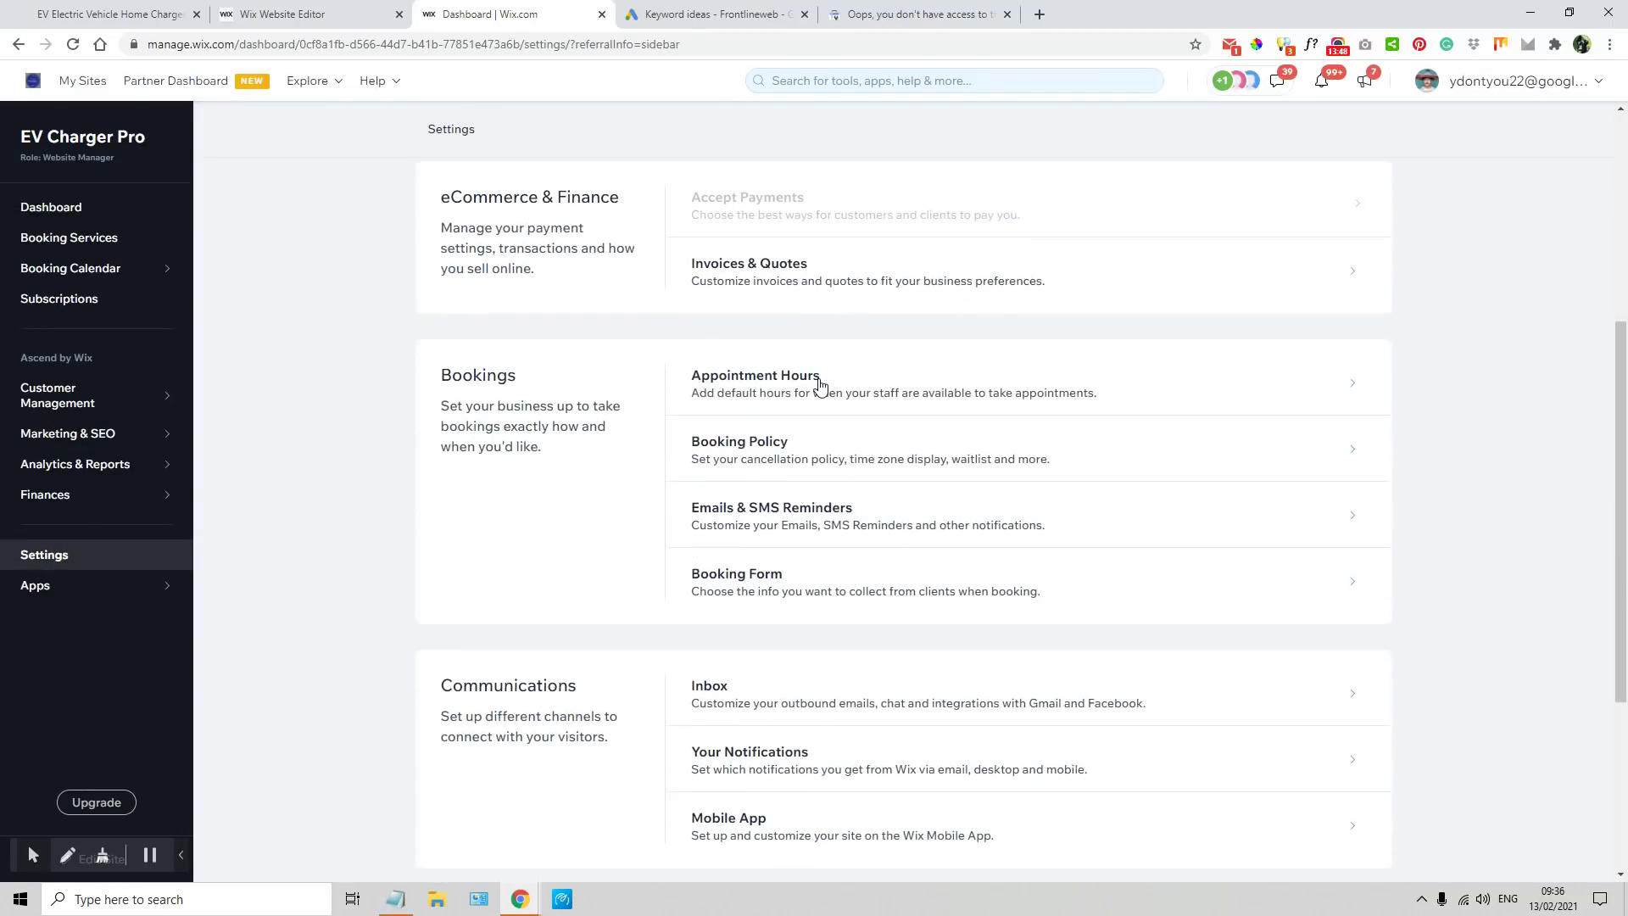
scroll(821, 386, down, 5)
click(741, 598)
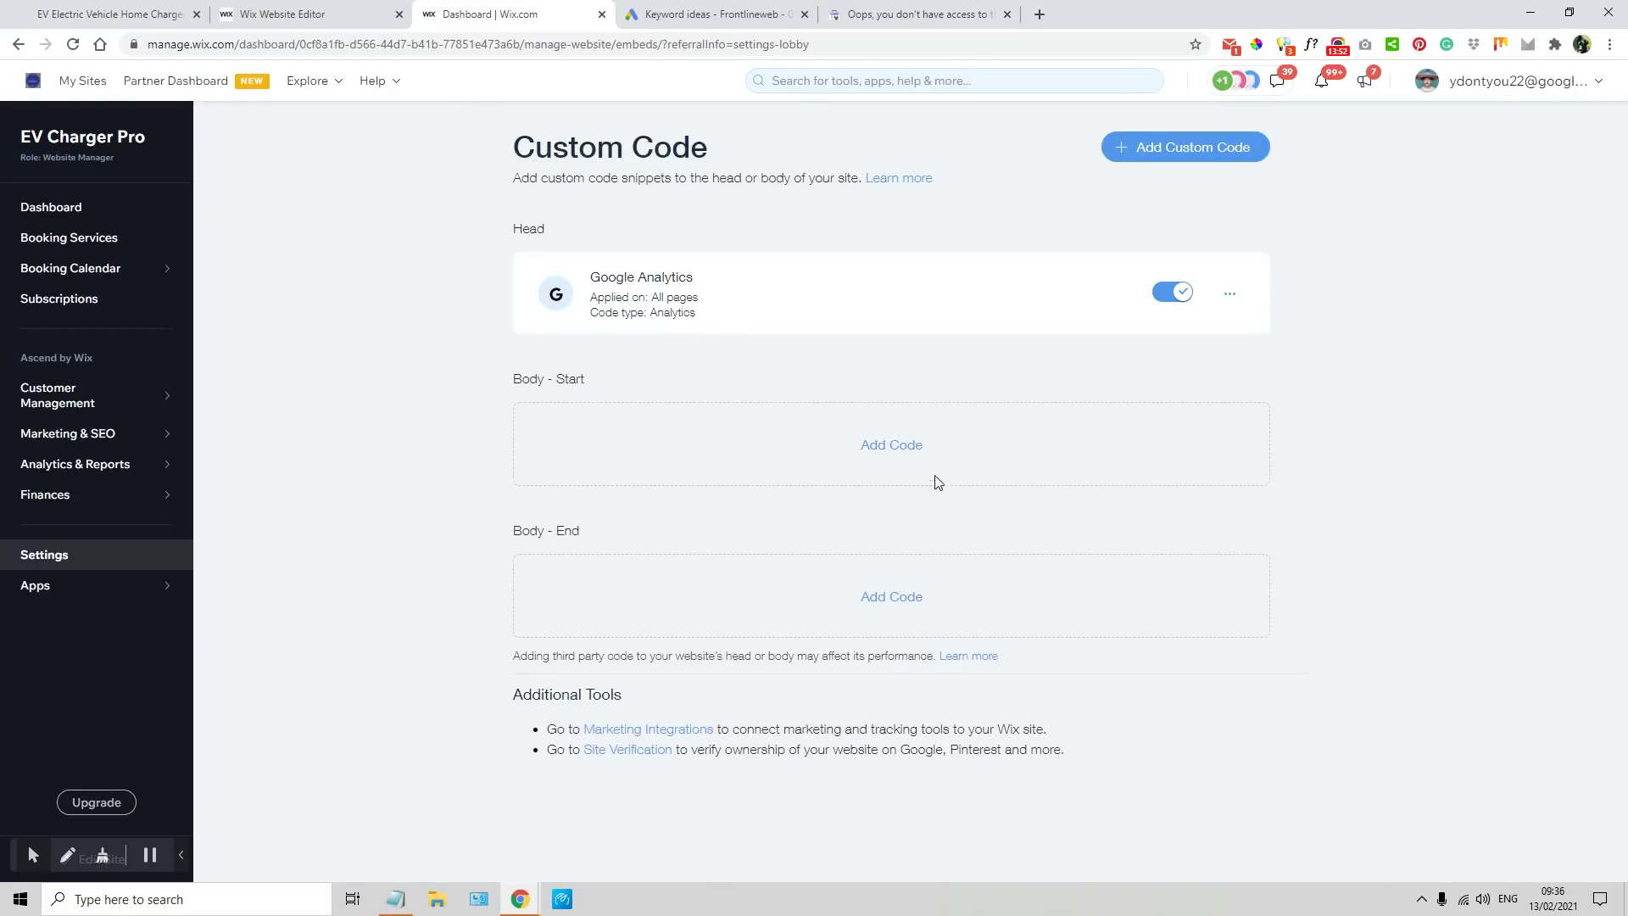
- Add the copied Google site verification meta tag as custom code in the head of all pages, loaded once
click(1160, 137)
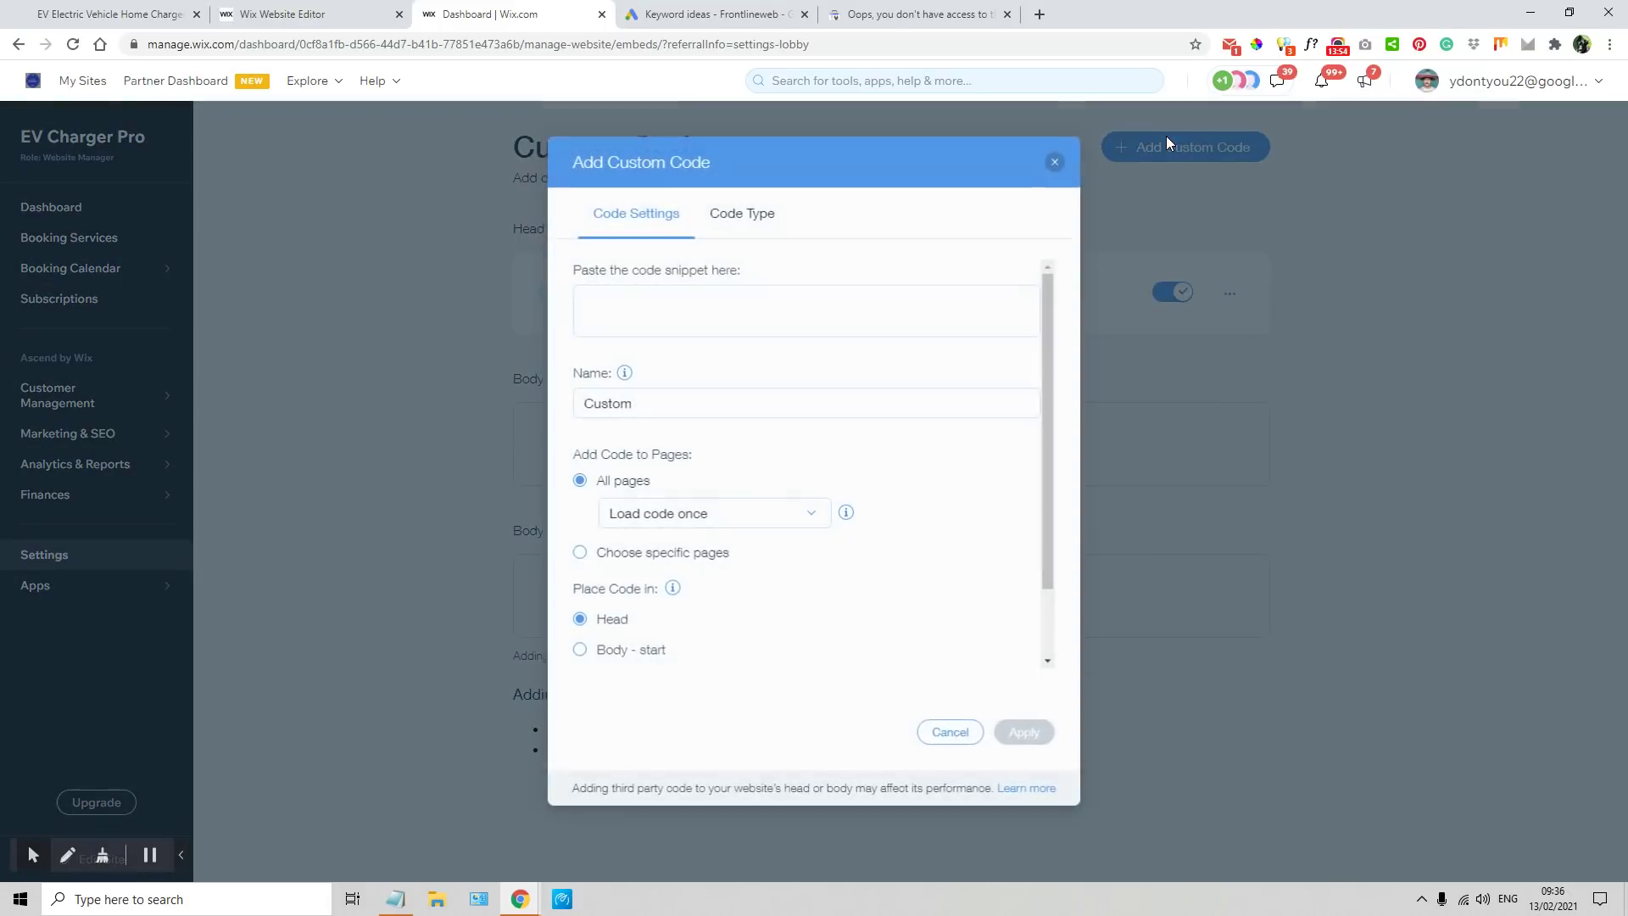
click(618, 297)
right_click(618, 297)
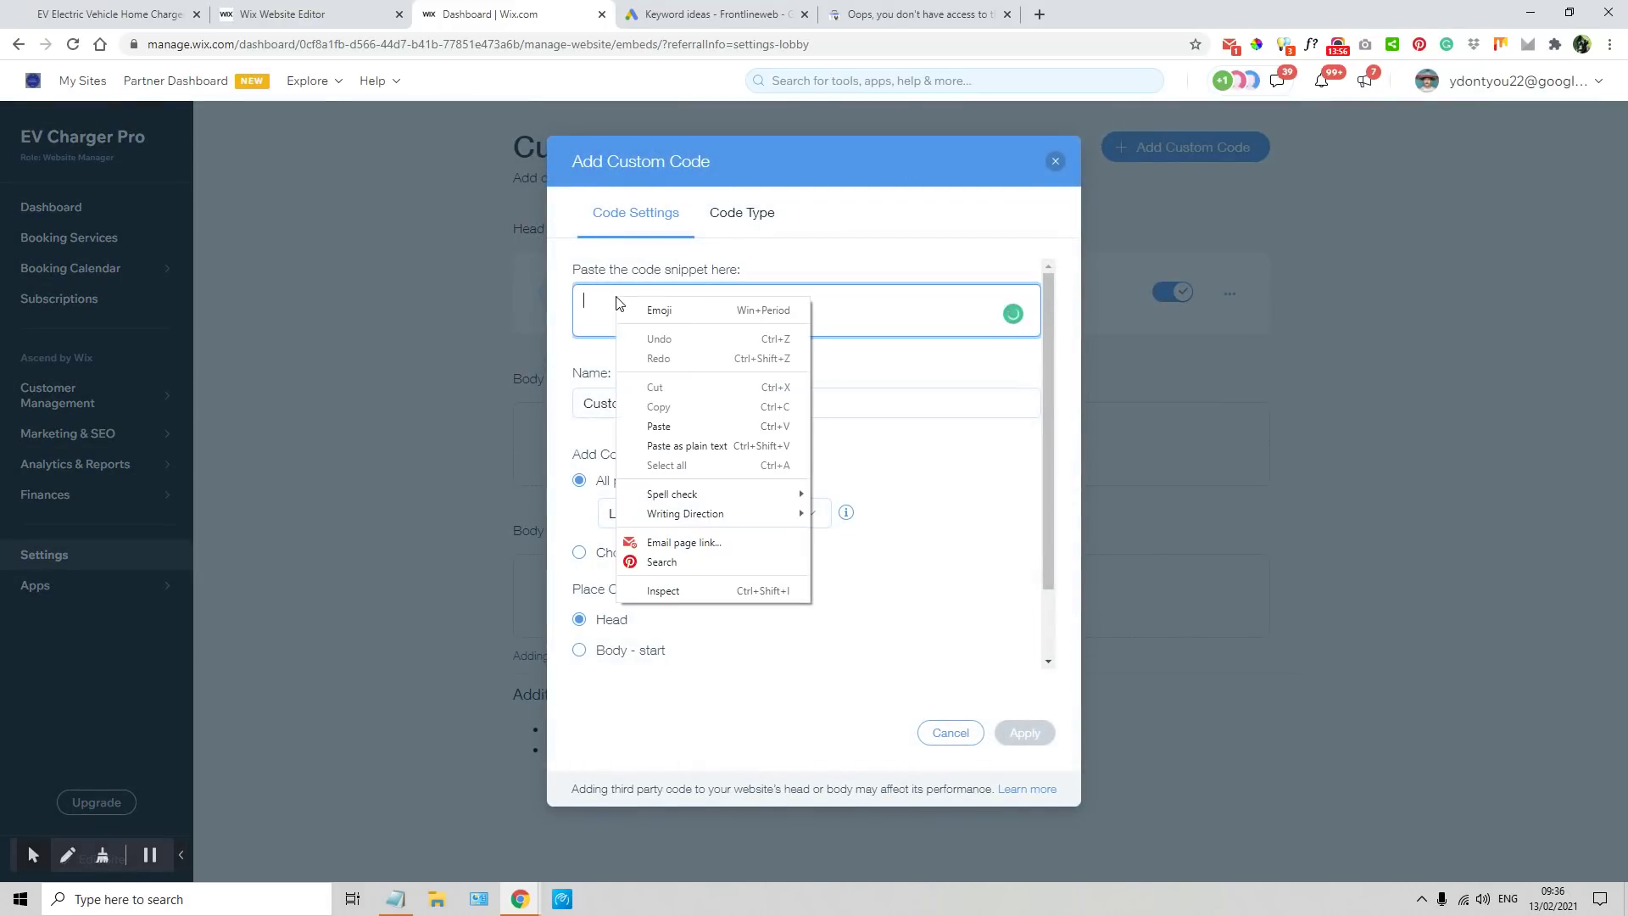
click(670, 422)
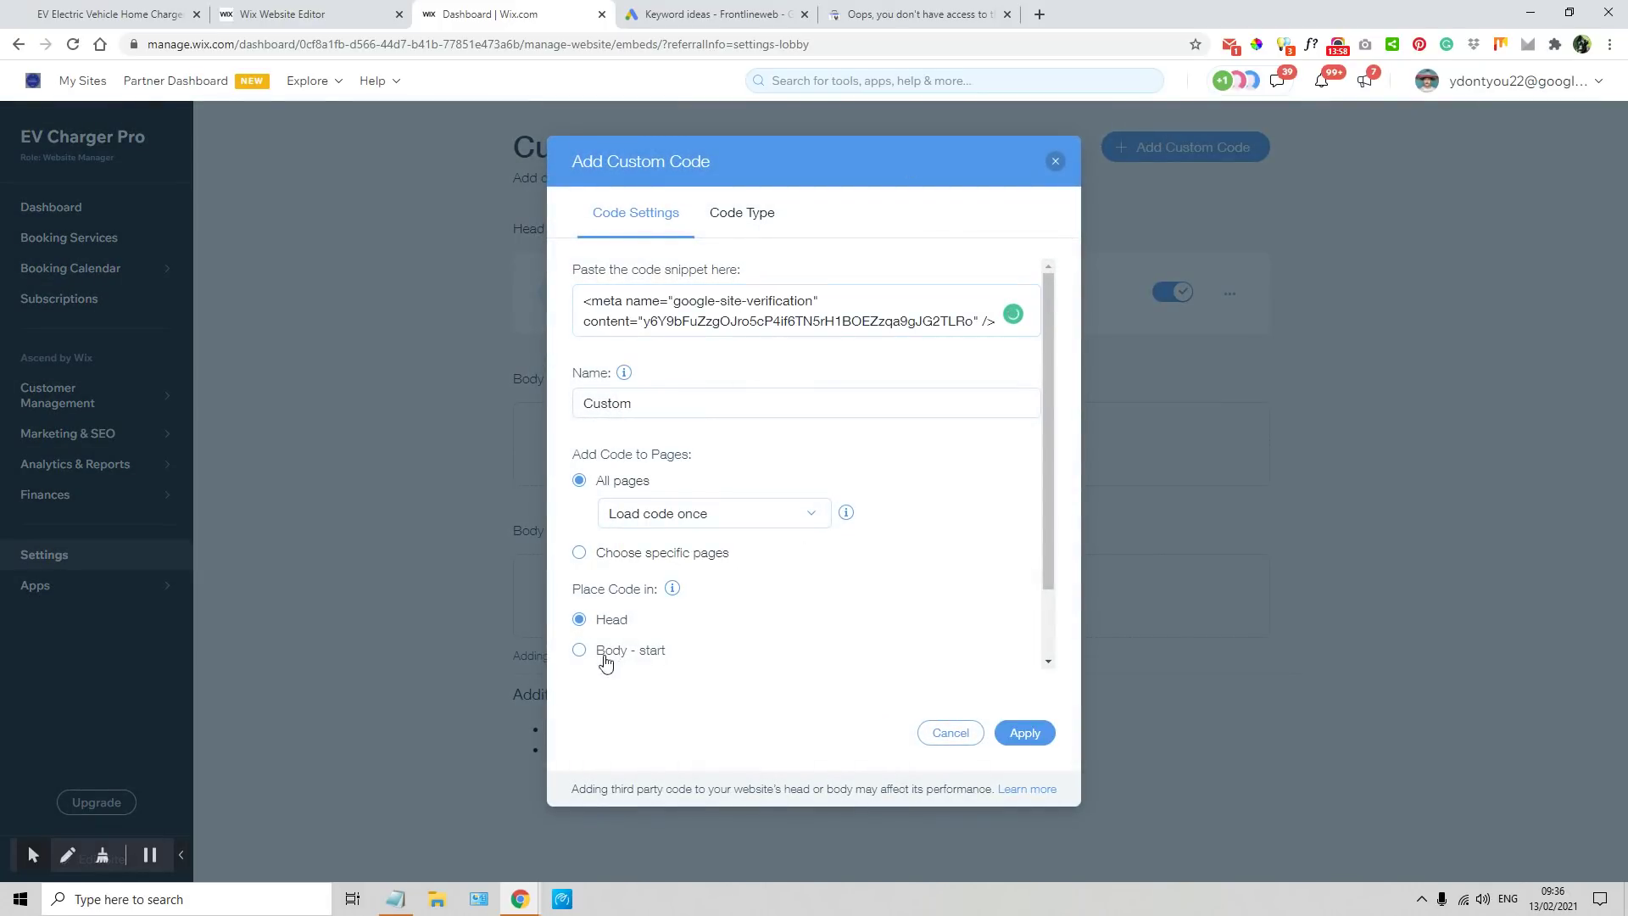
click(1021, 736)
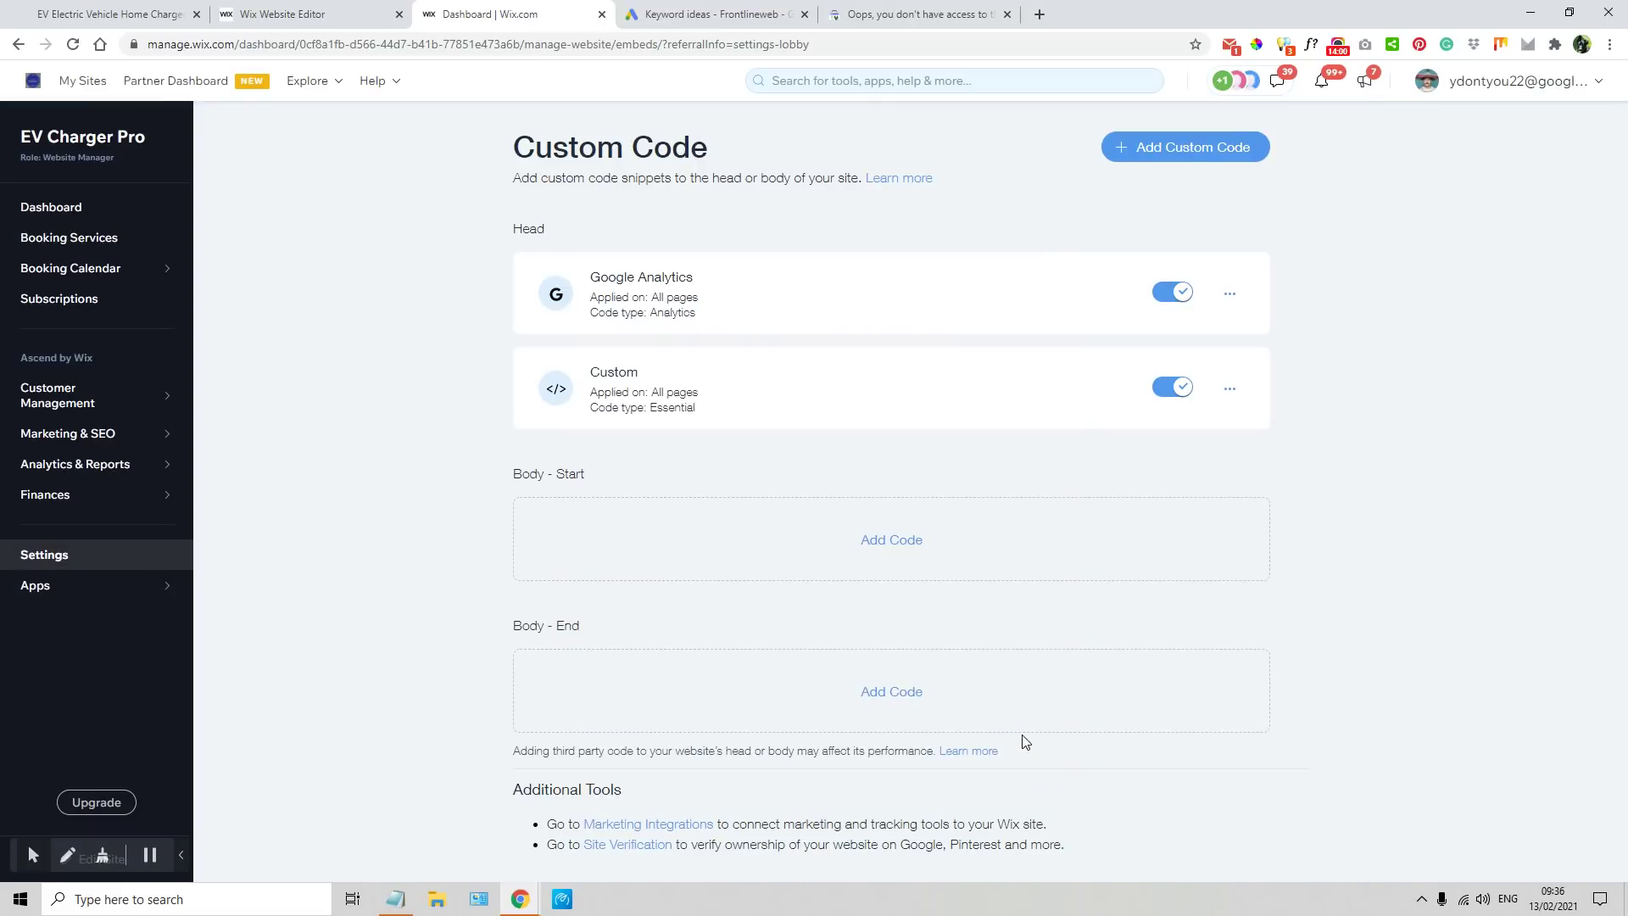
- Verify ownership through the HTML tag in Google Search Console and open the new property's Performance report
click(859, 14)
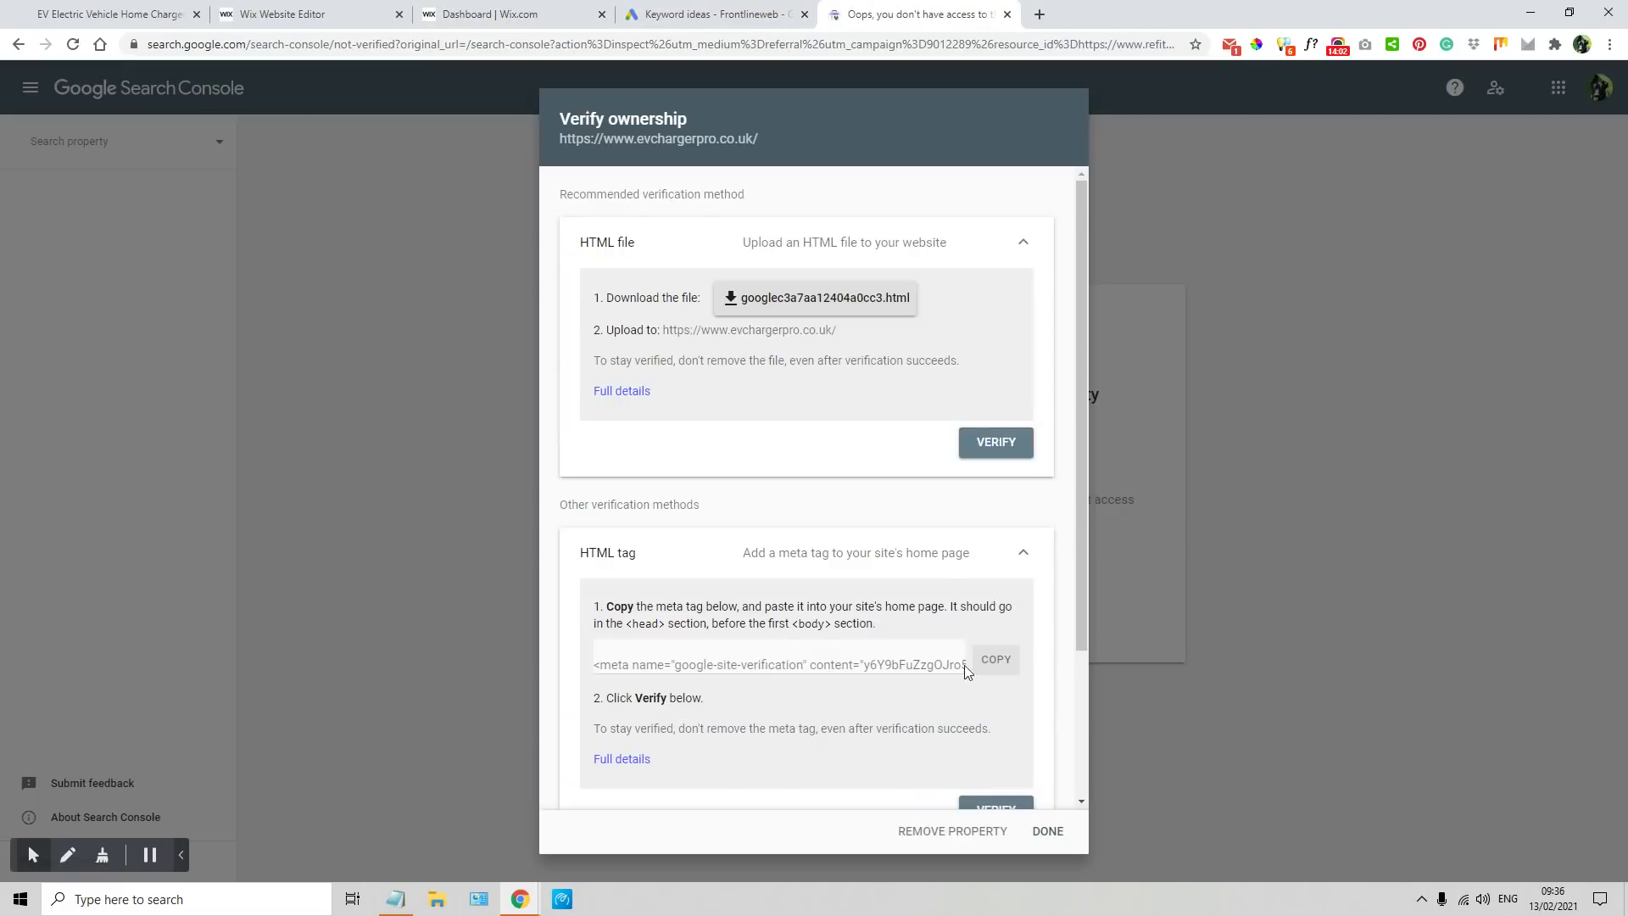
click(986, 805)
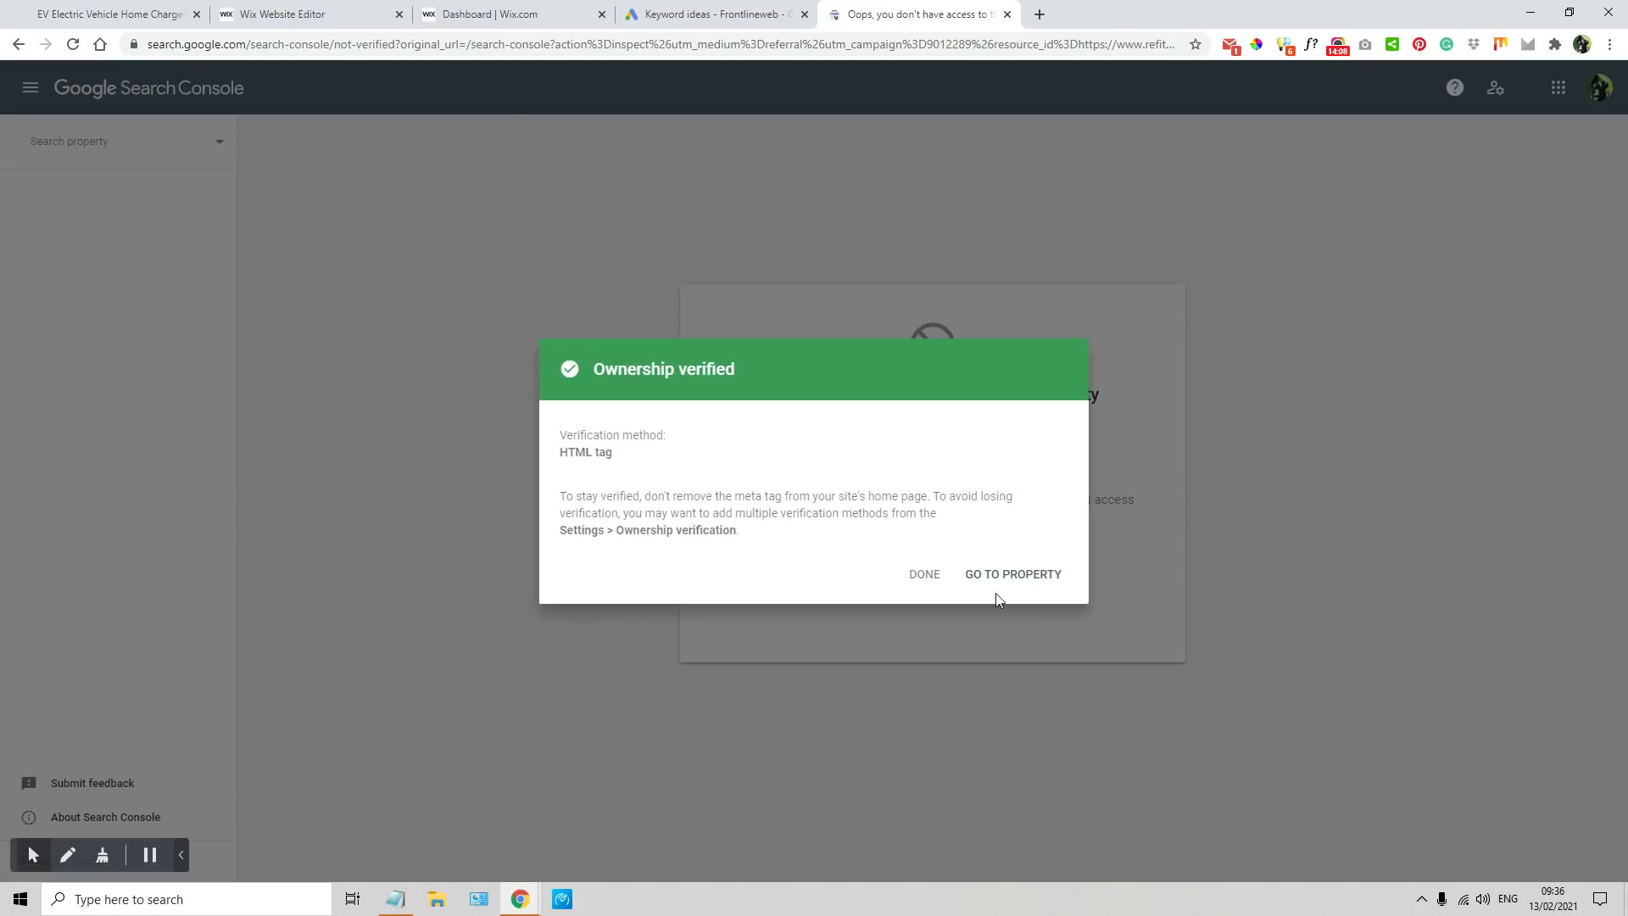
click(996, 577)
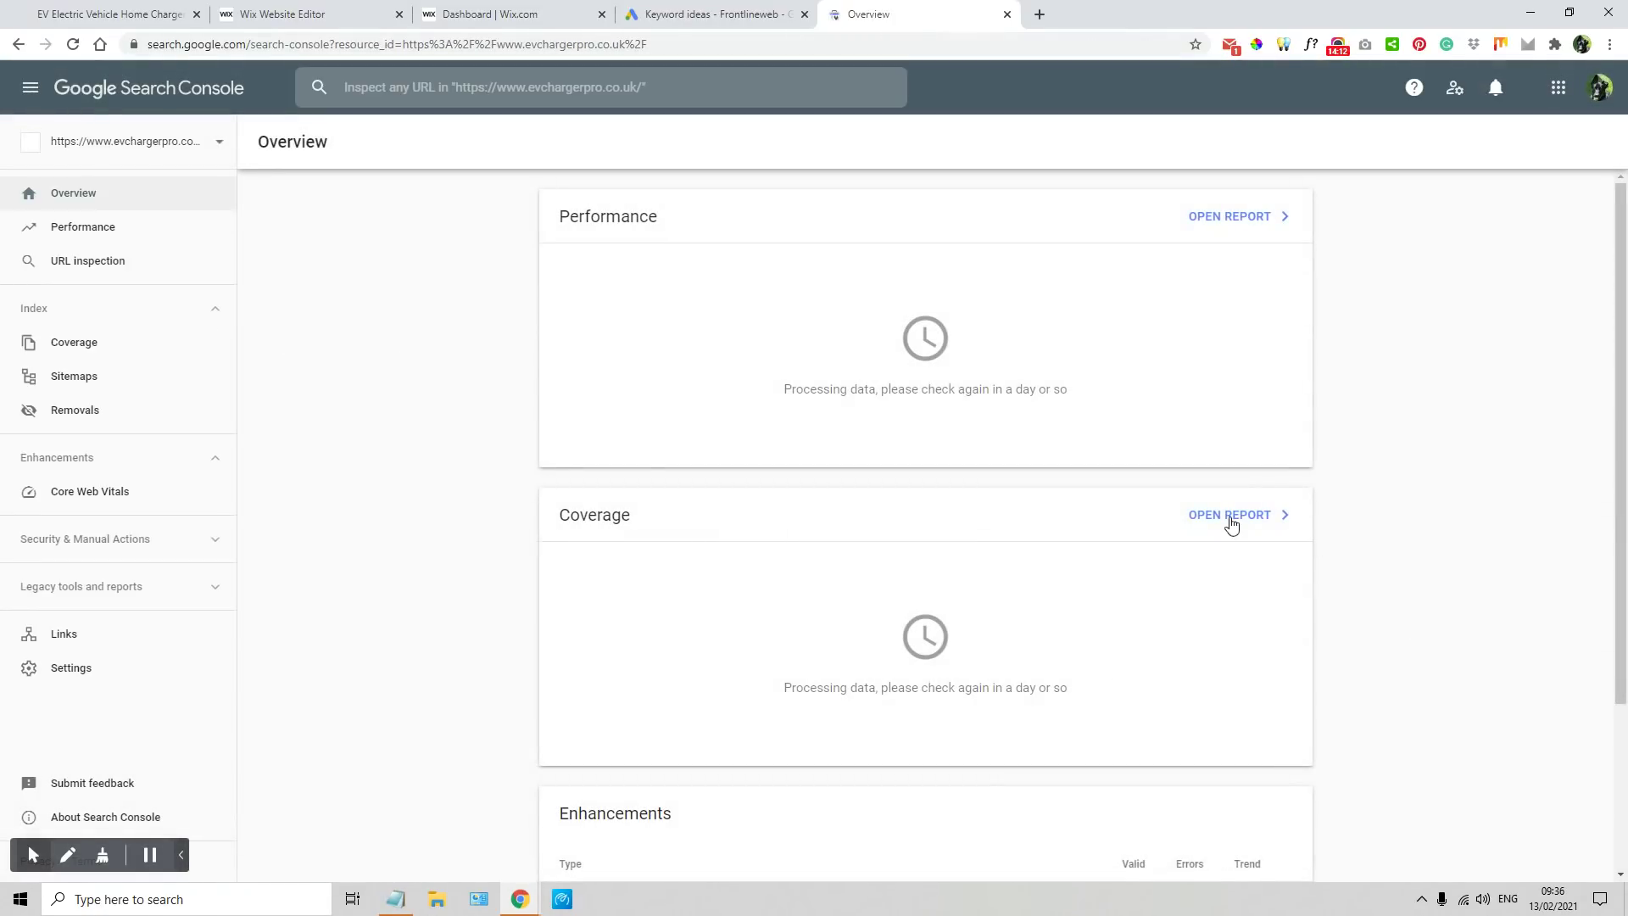
click(128, 241)
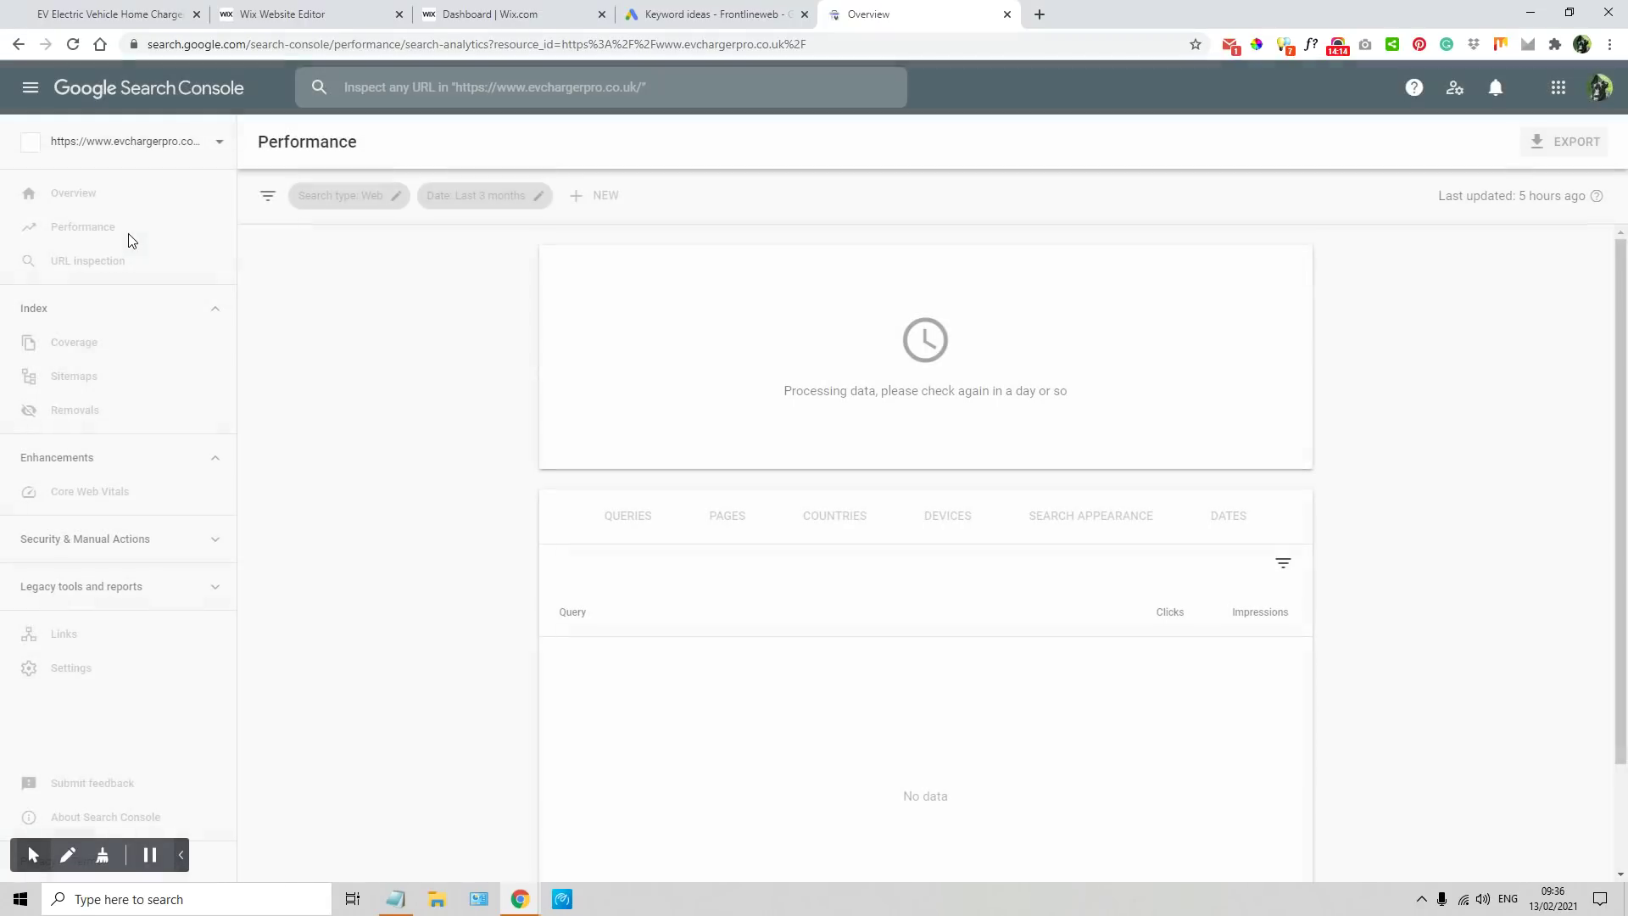
click(110, 264)
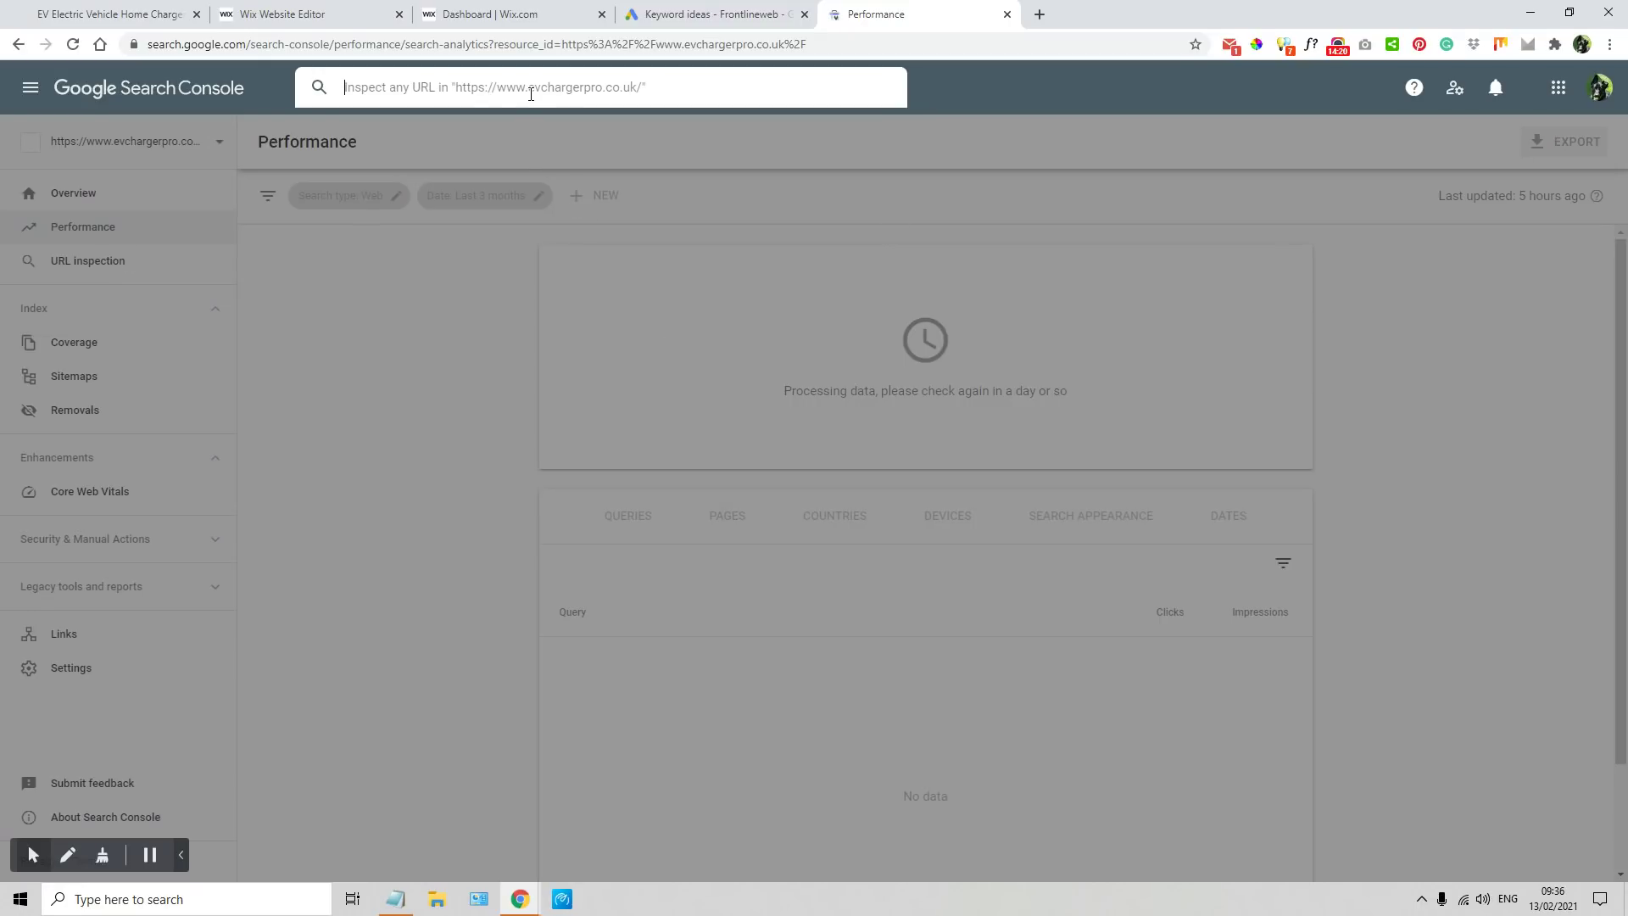
click(183, 17)
right_click(194, 52)
click(242, 161)
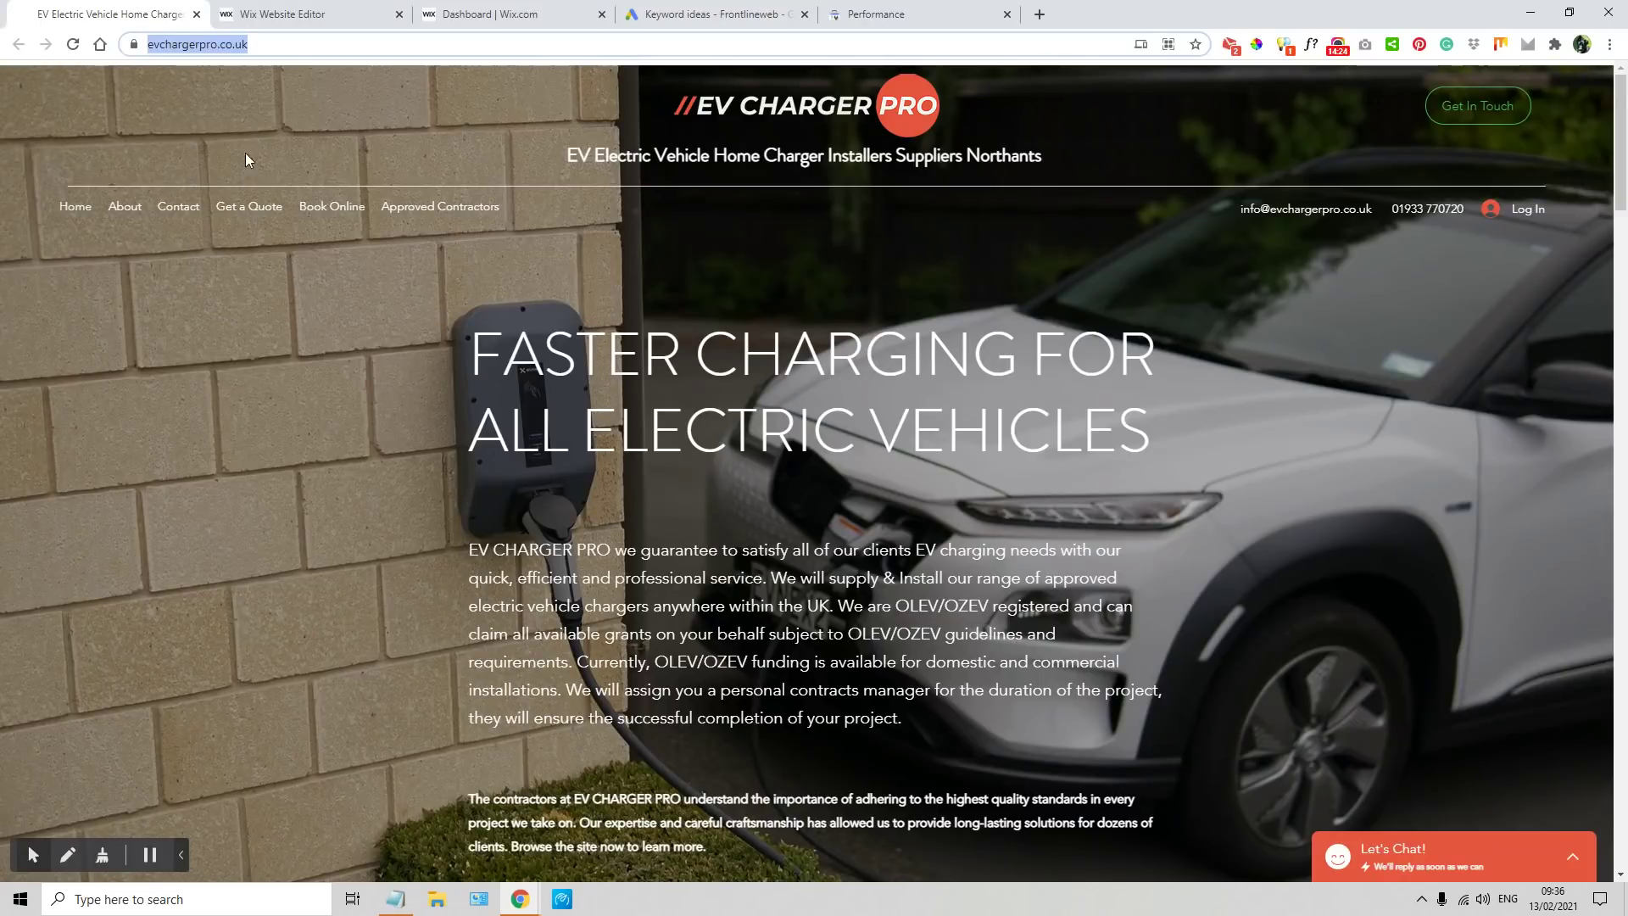
click(892, 14)
right_click(462, 90)
click(527, 212)
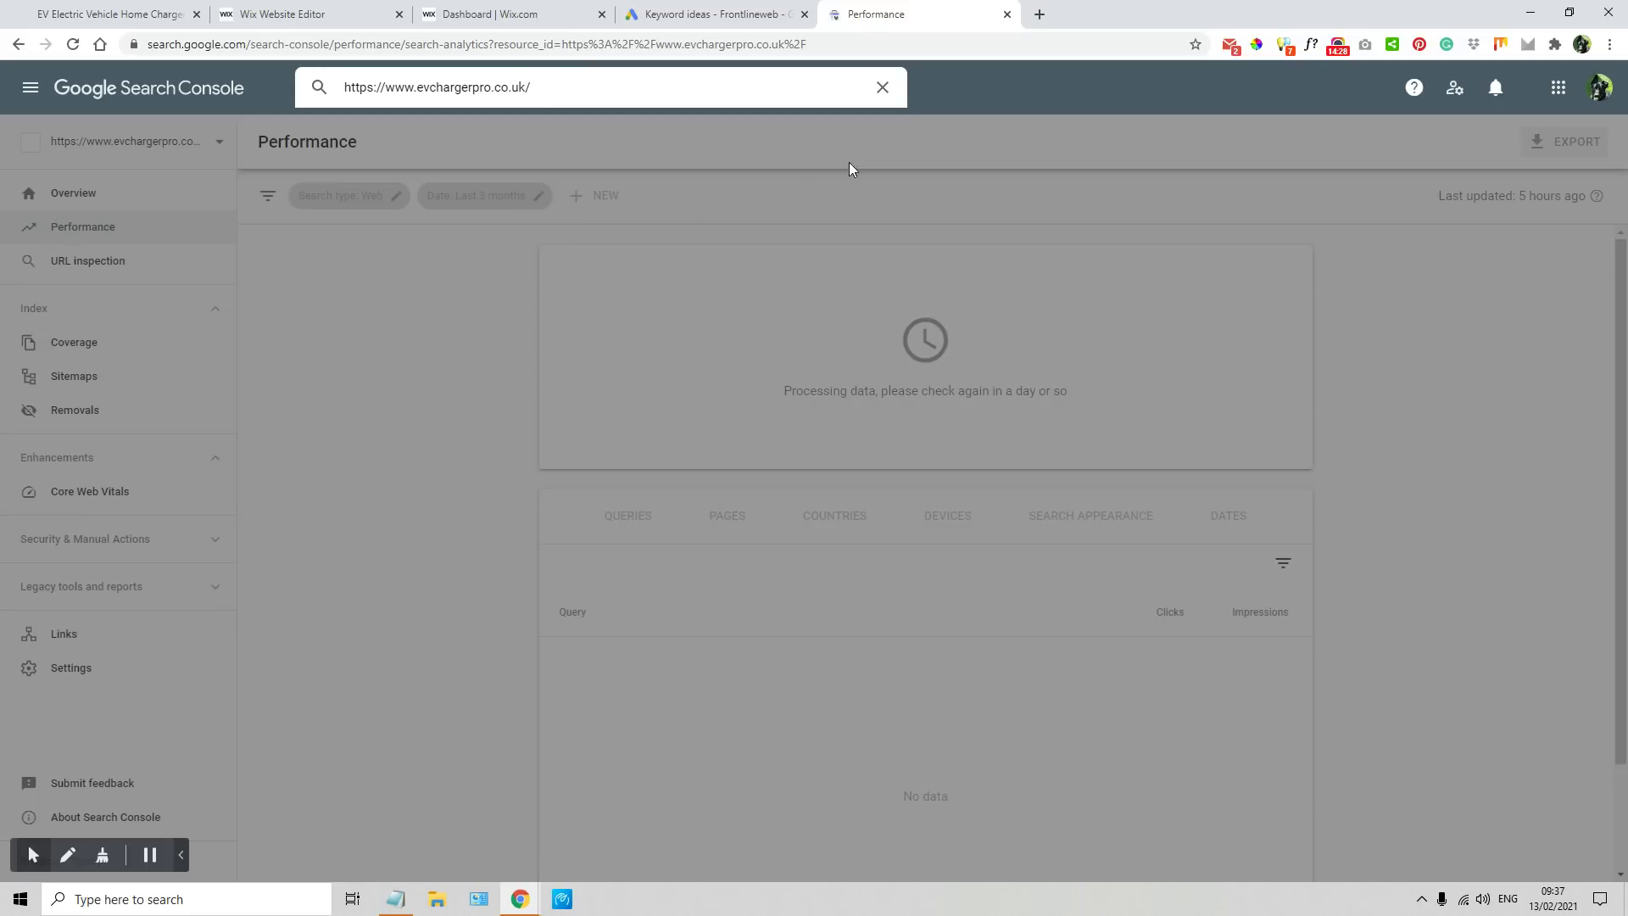
key(Return)
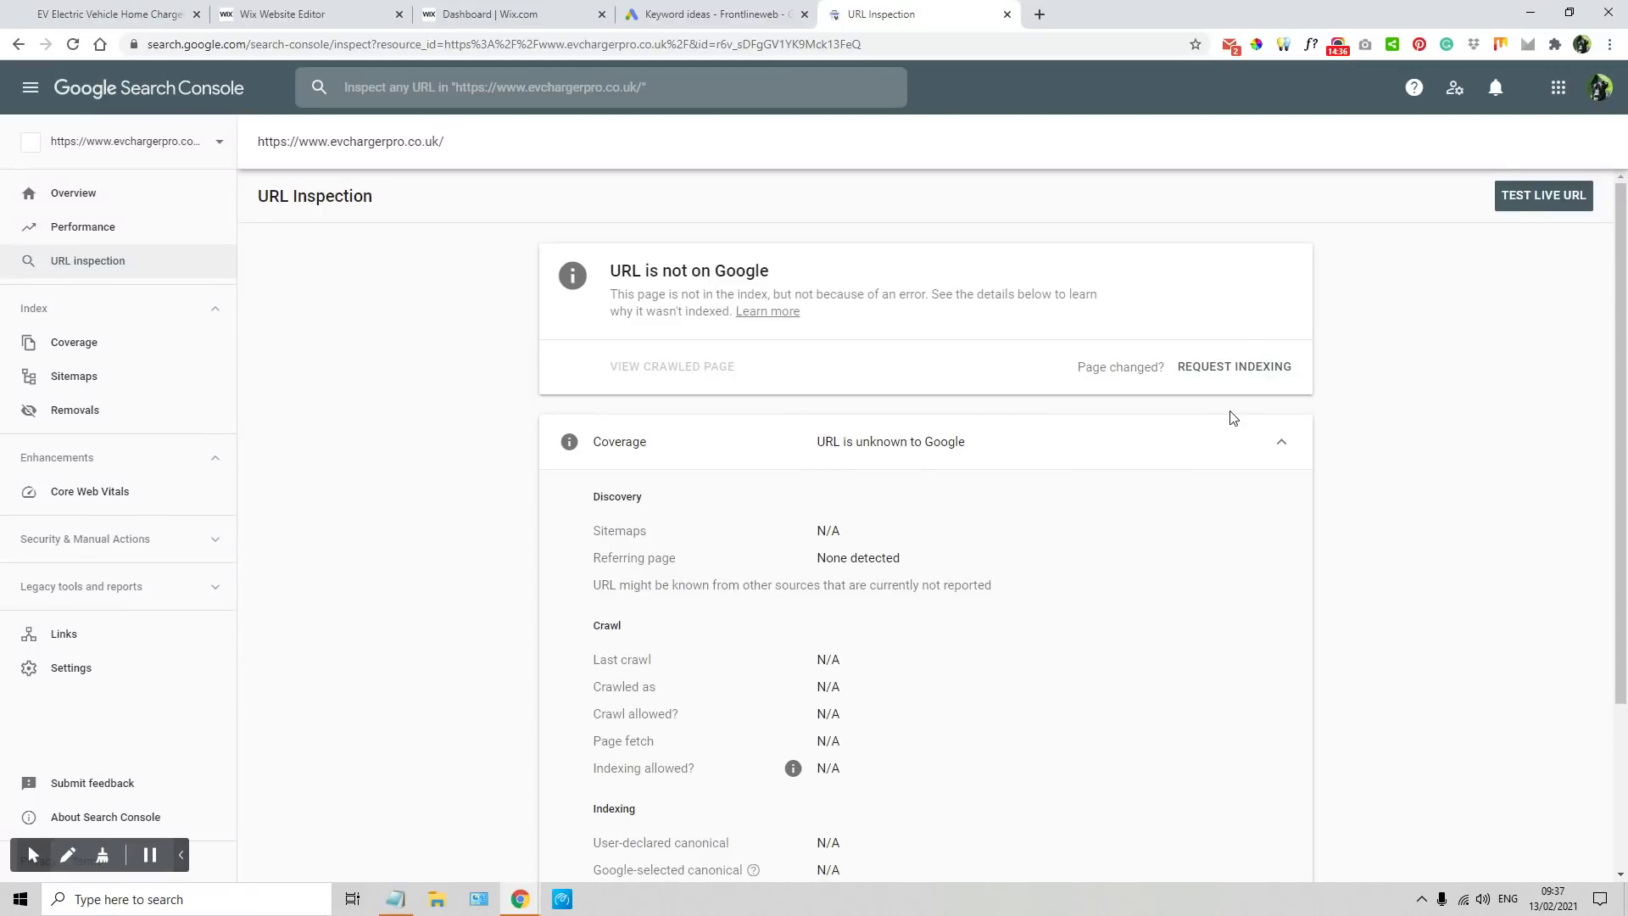
- Test the live homepage URL, request its indexing and dismiss the notice
click(1513, 202)
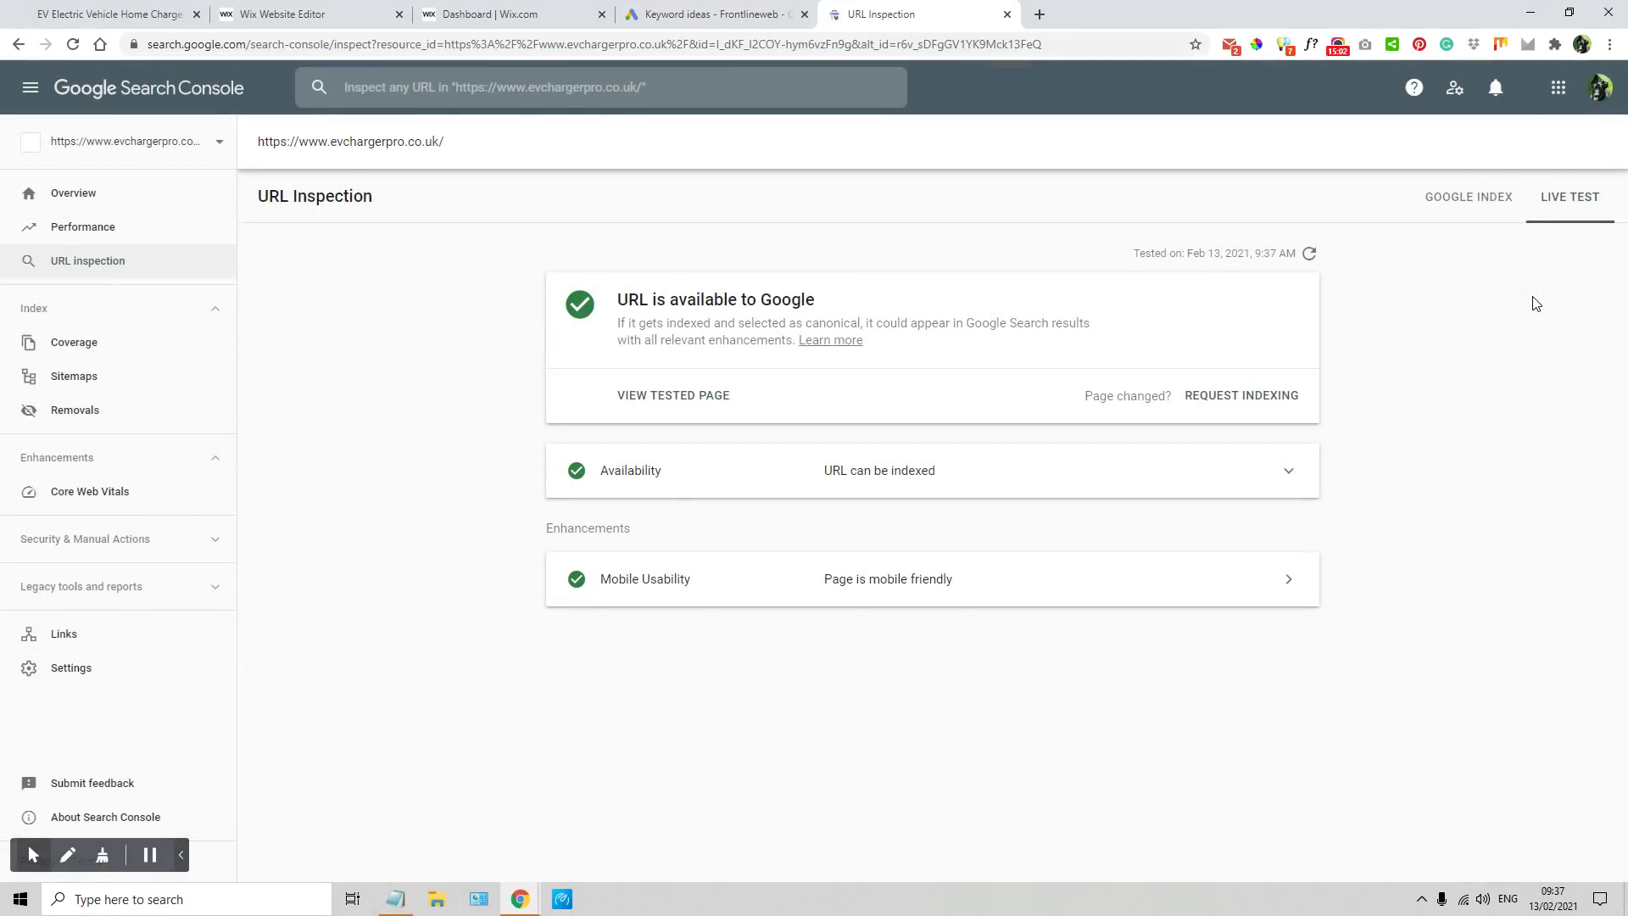
click(1220, 393)
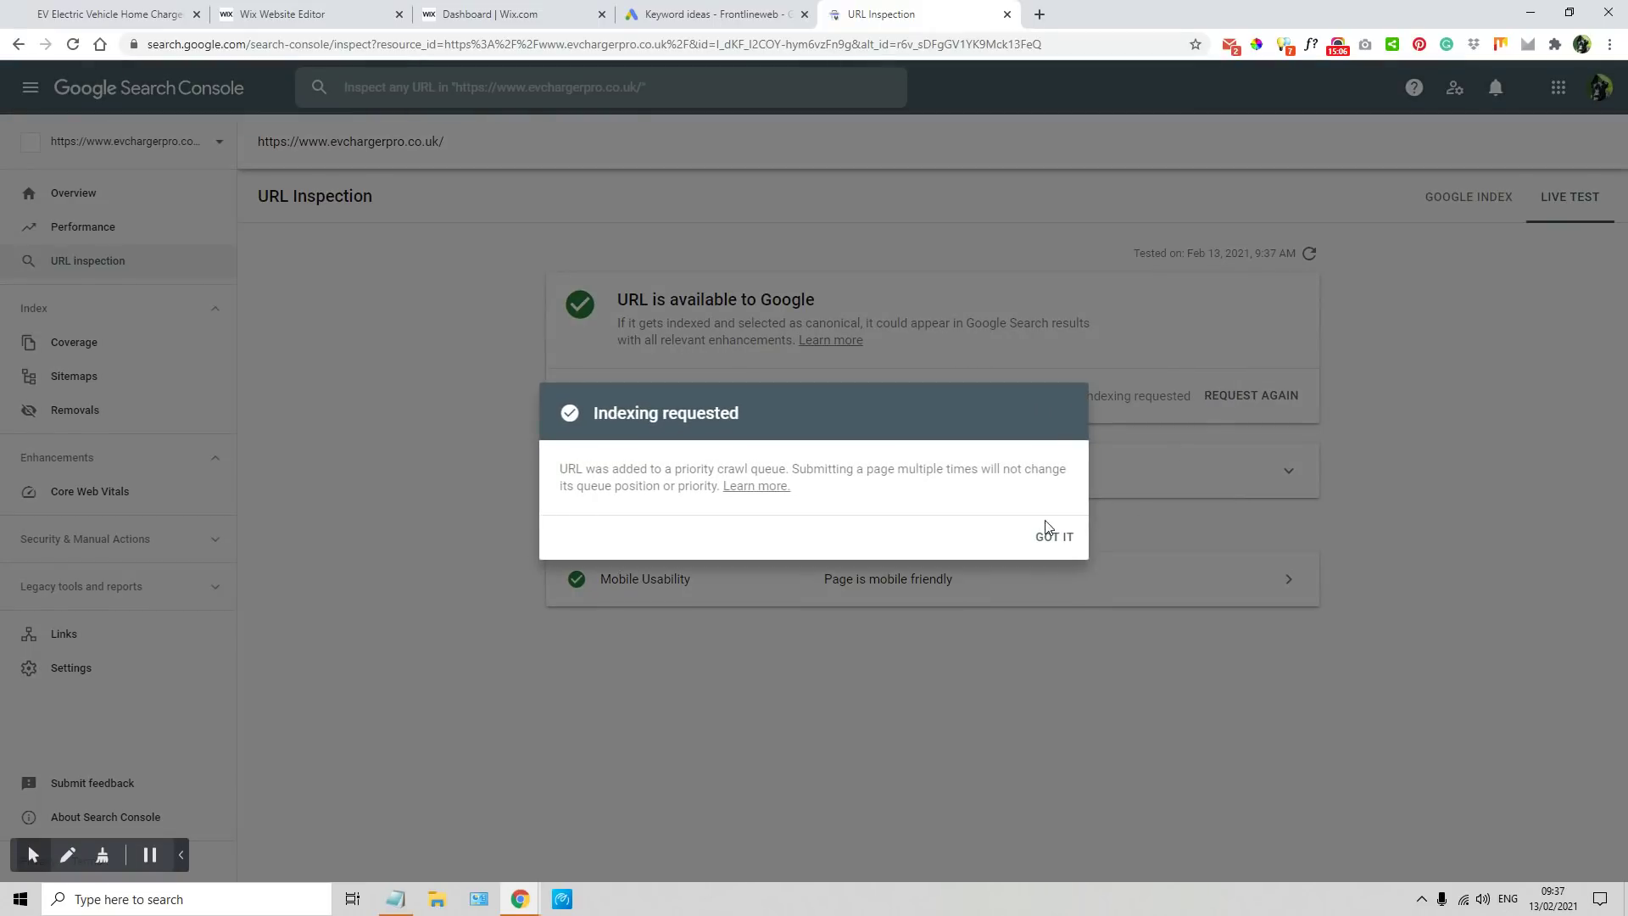
click(1043, 536)
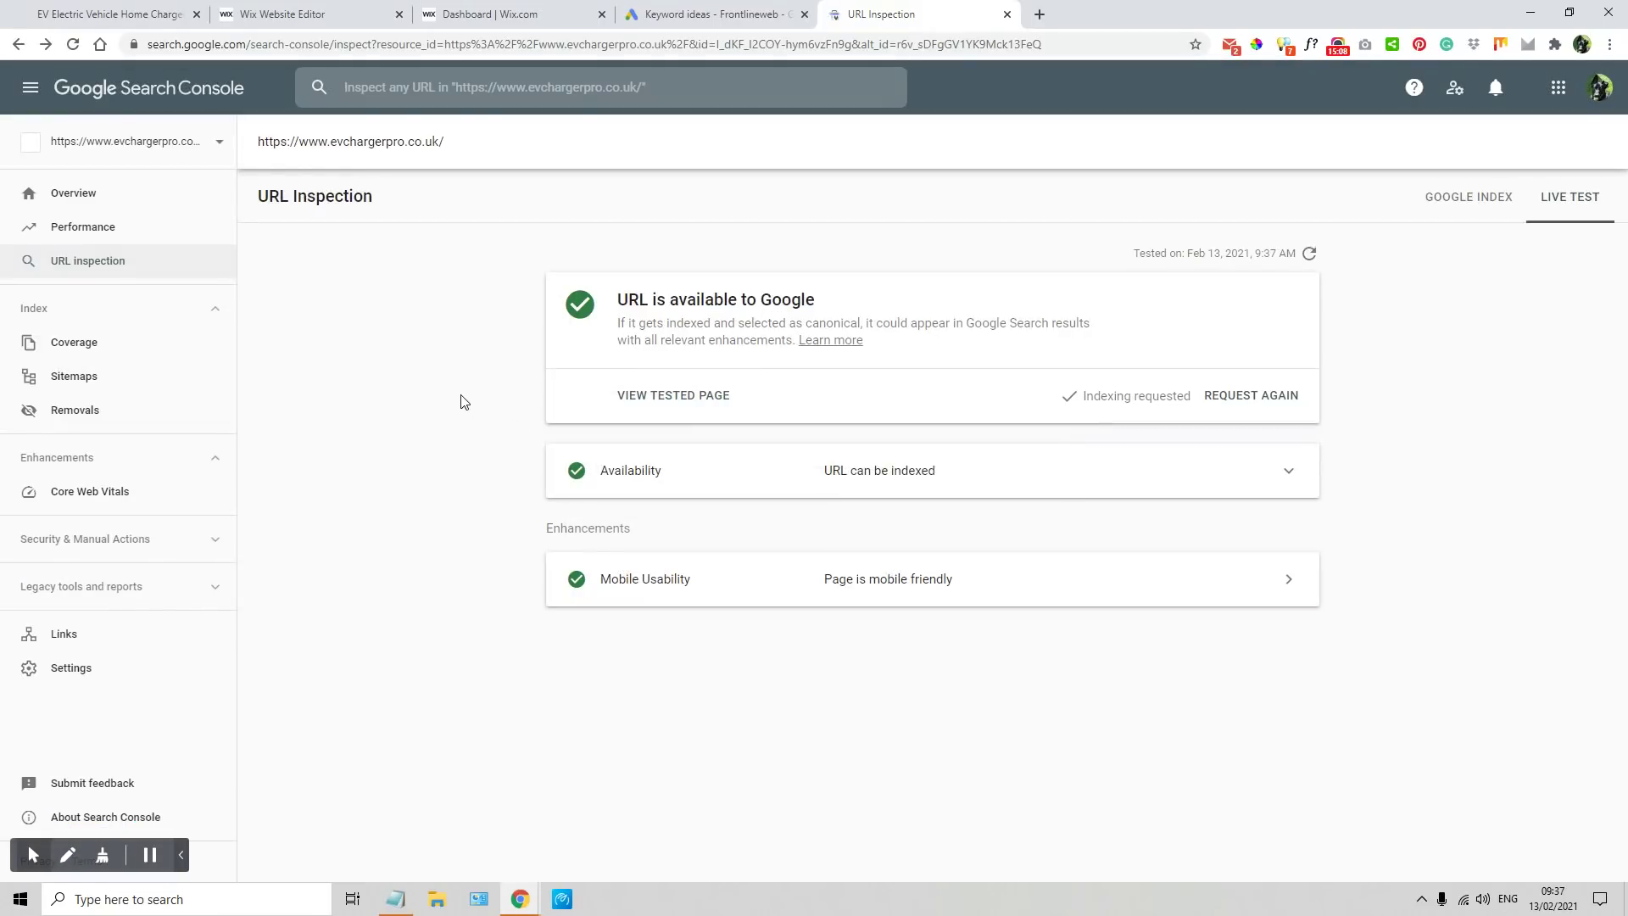
- Submit sitemap.xml as a new sitemap for the evchargerpro.co.uk property and dismiss the notice
click(456, 92)
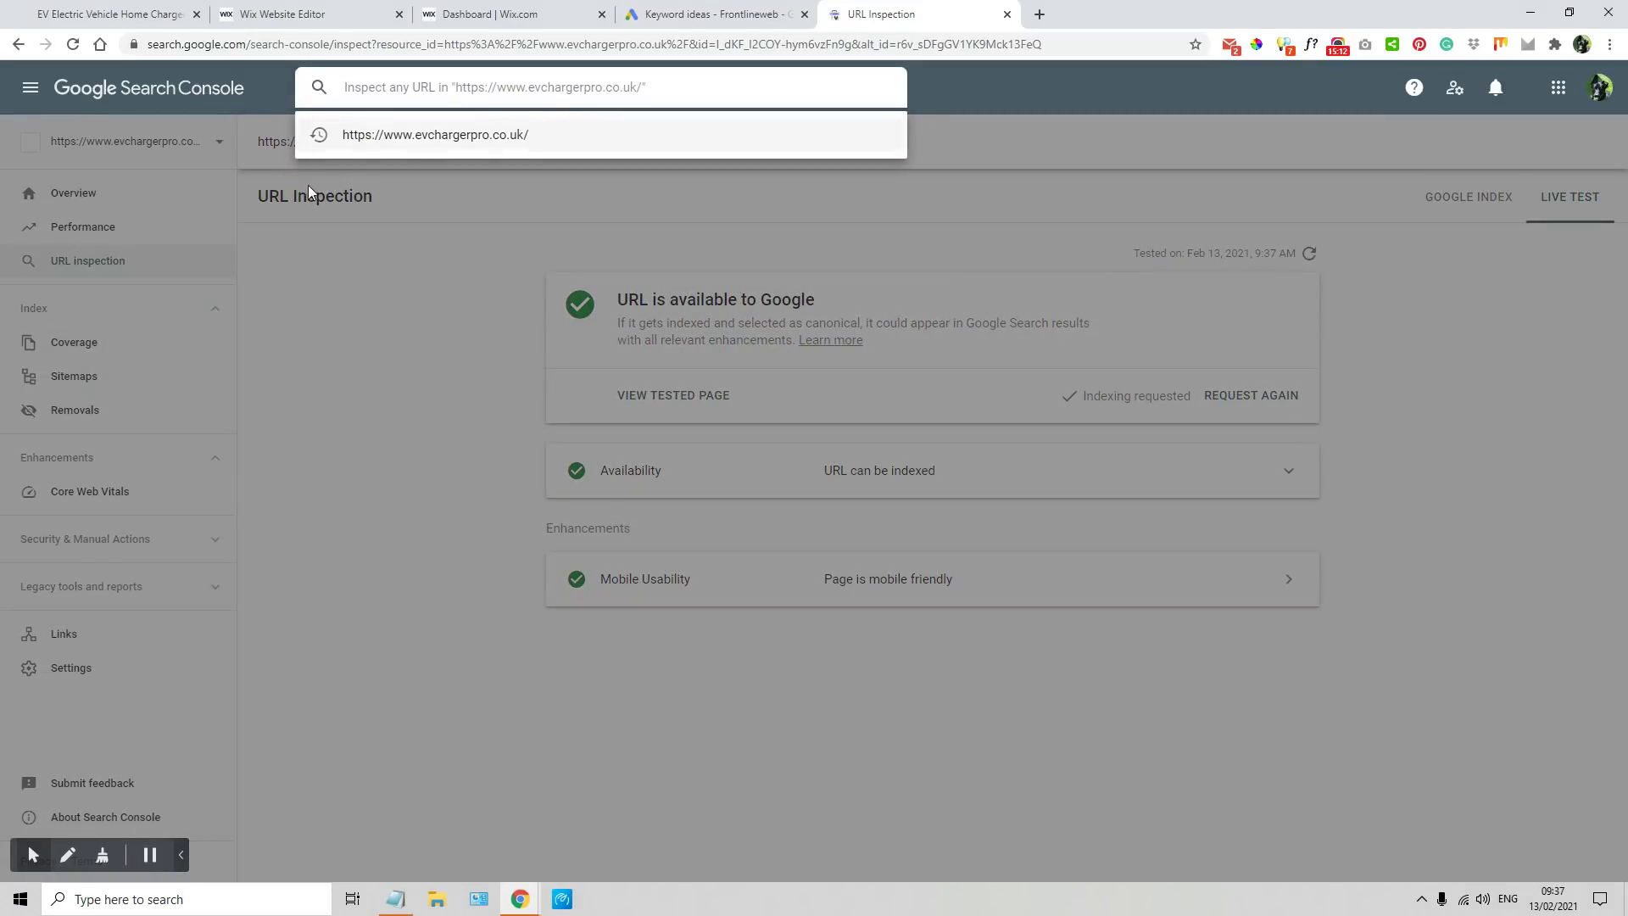
click(327, 377)
click(74, 376)
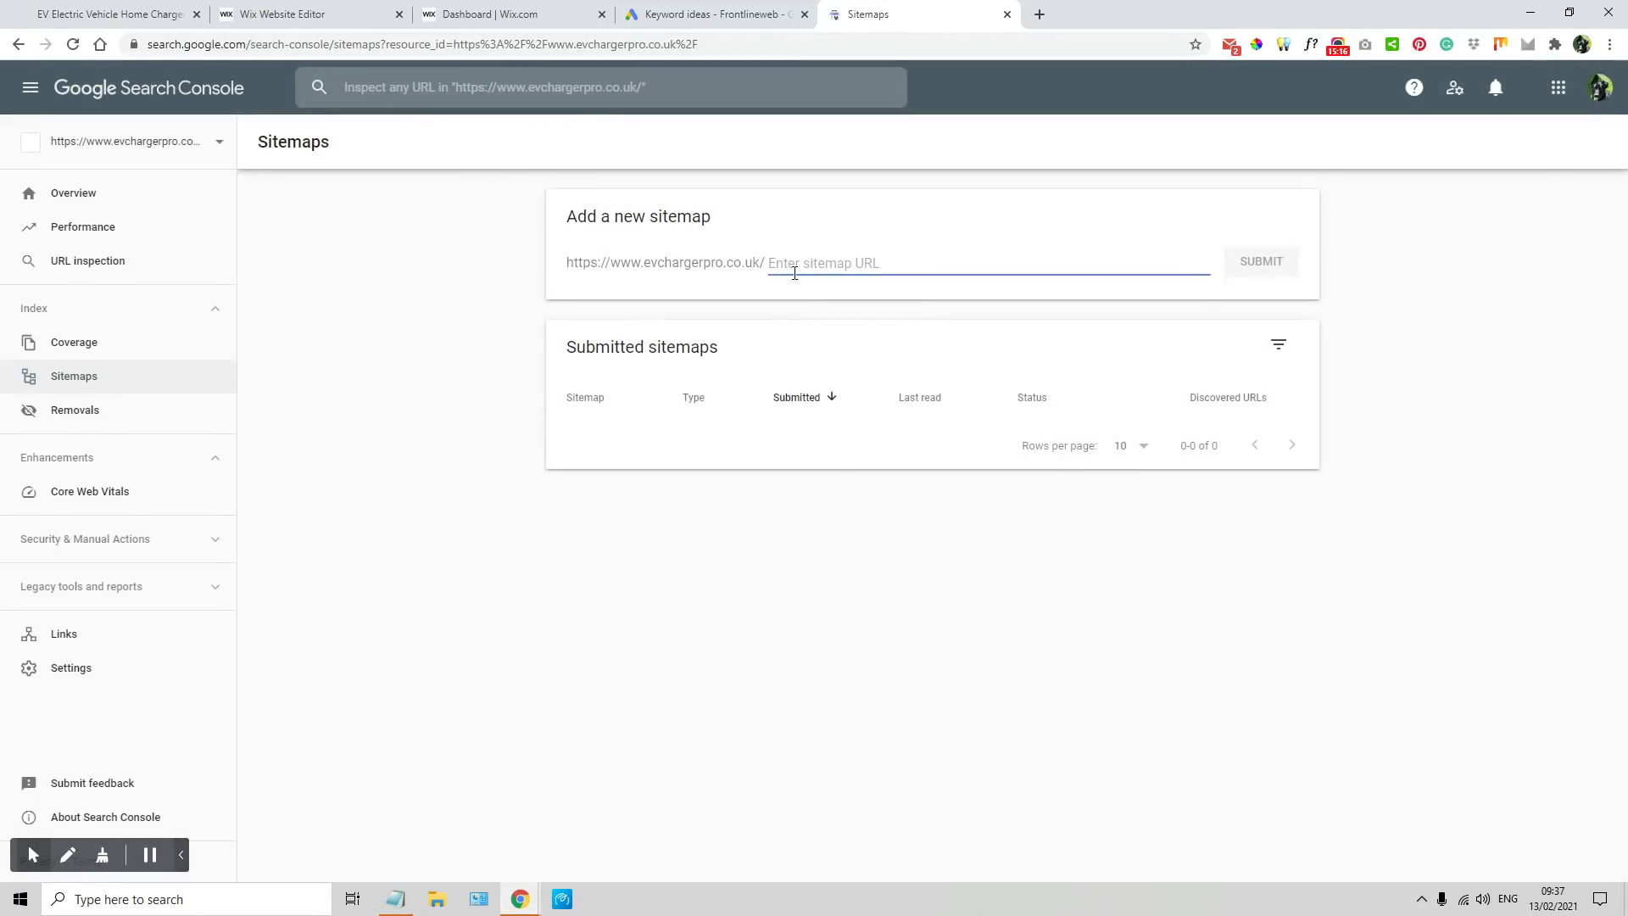
text(Si)
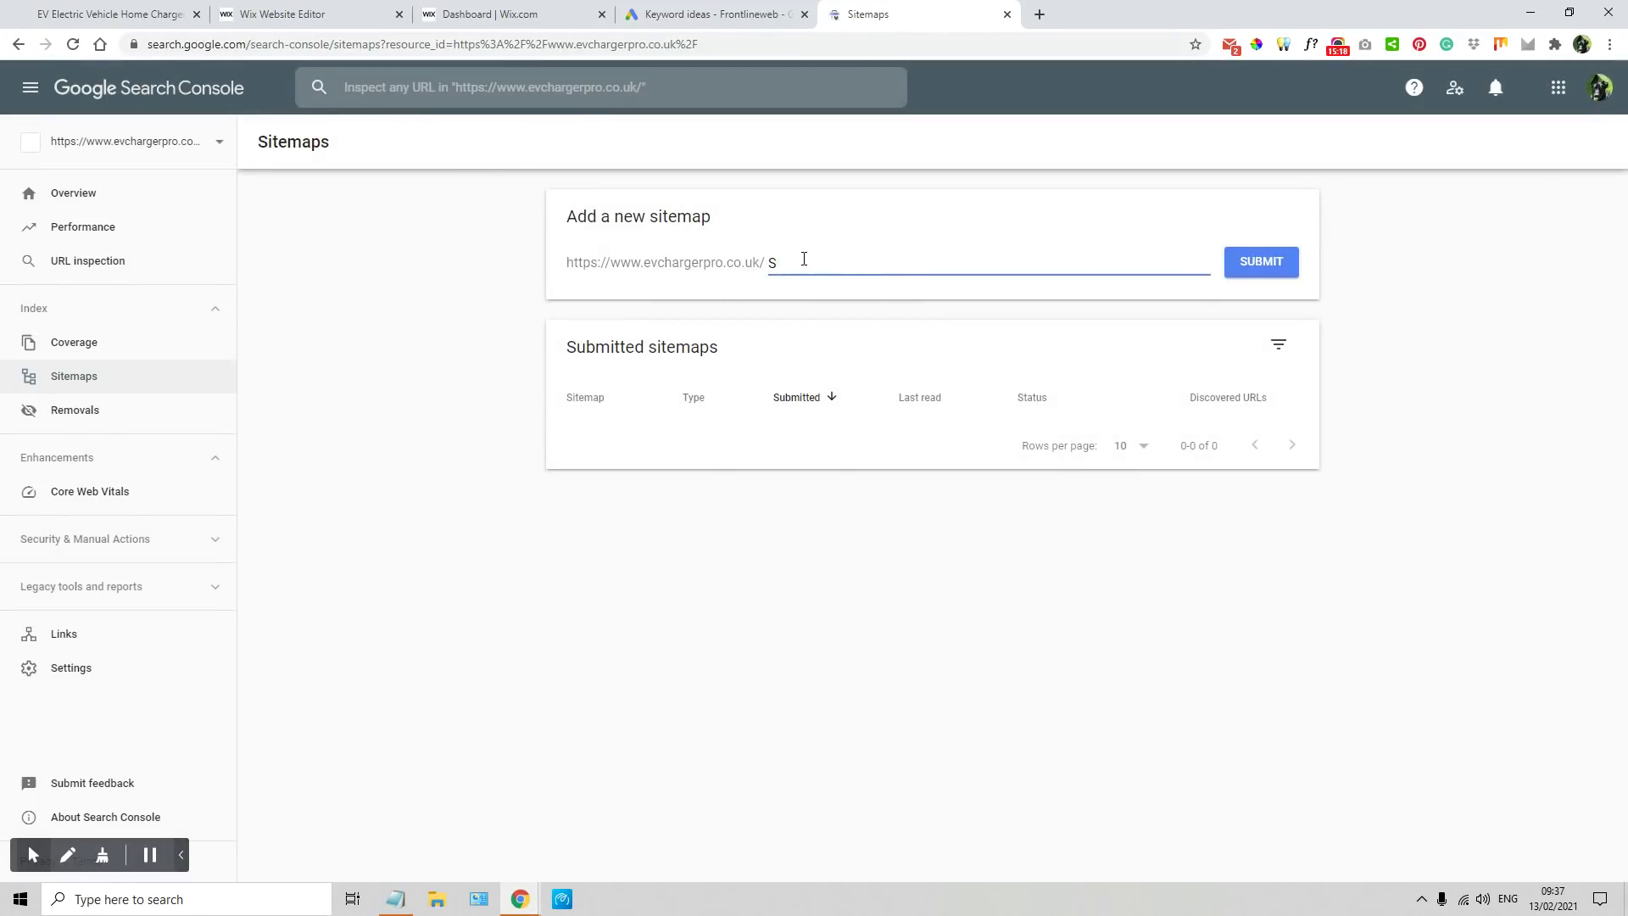
key(BackSpace)
key(BackSpace)
text(sitemap)
click(1252, 263)
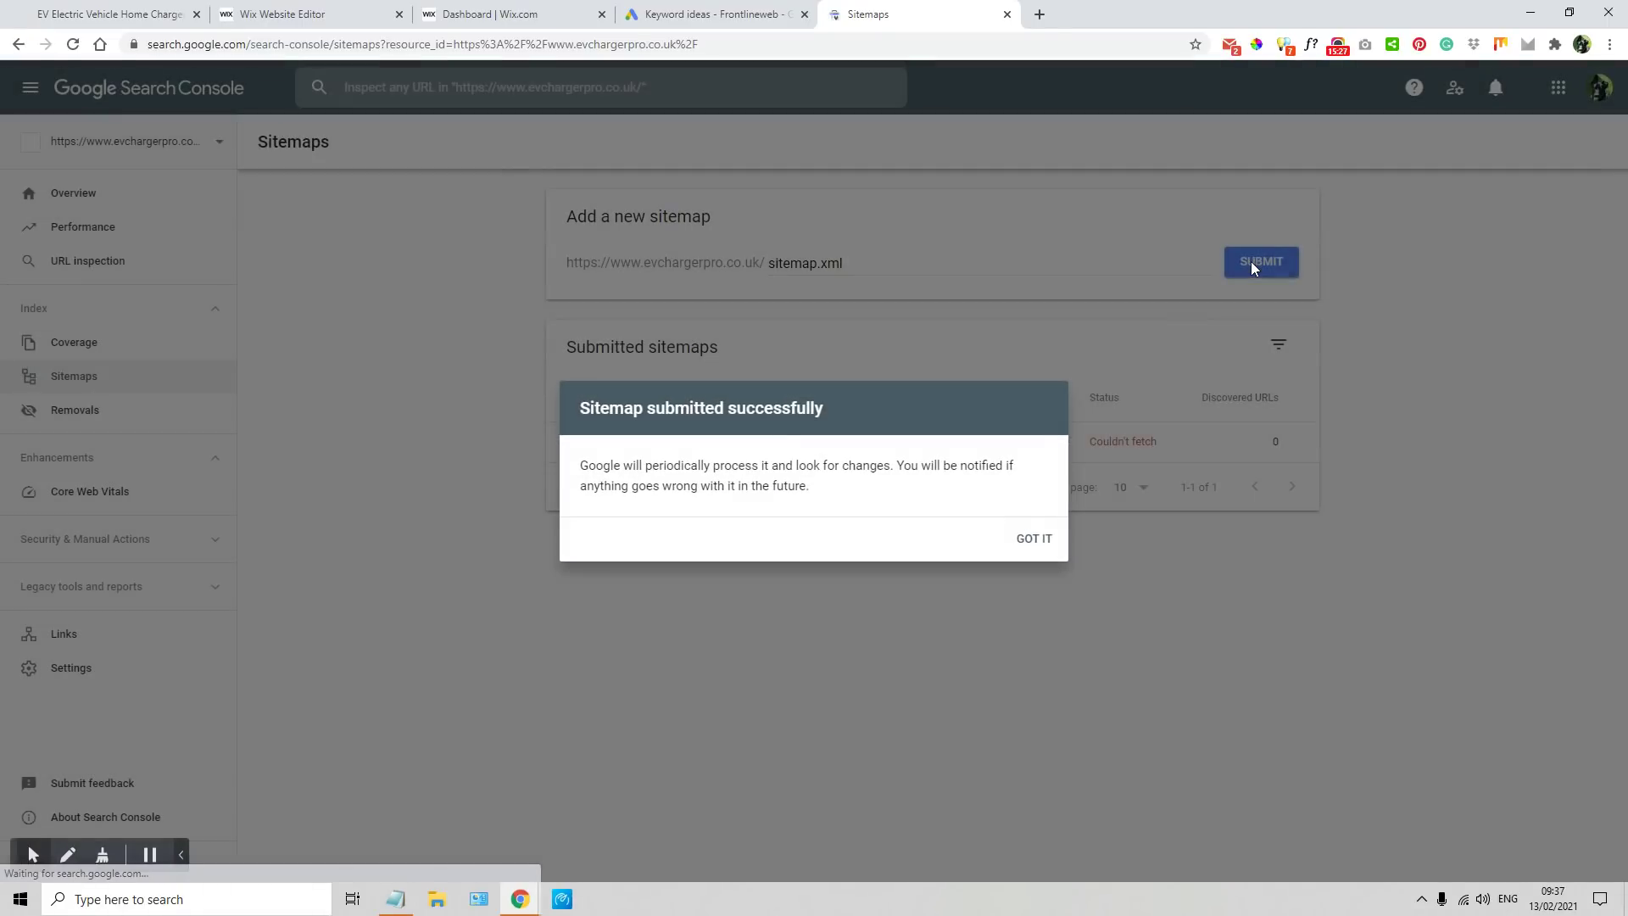
click(1028, 540)
- Submit pages-sitemap.xml as a second sitemap for the property and dismiss the notice
click(807, 263)
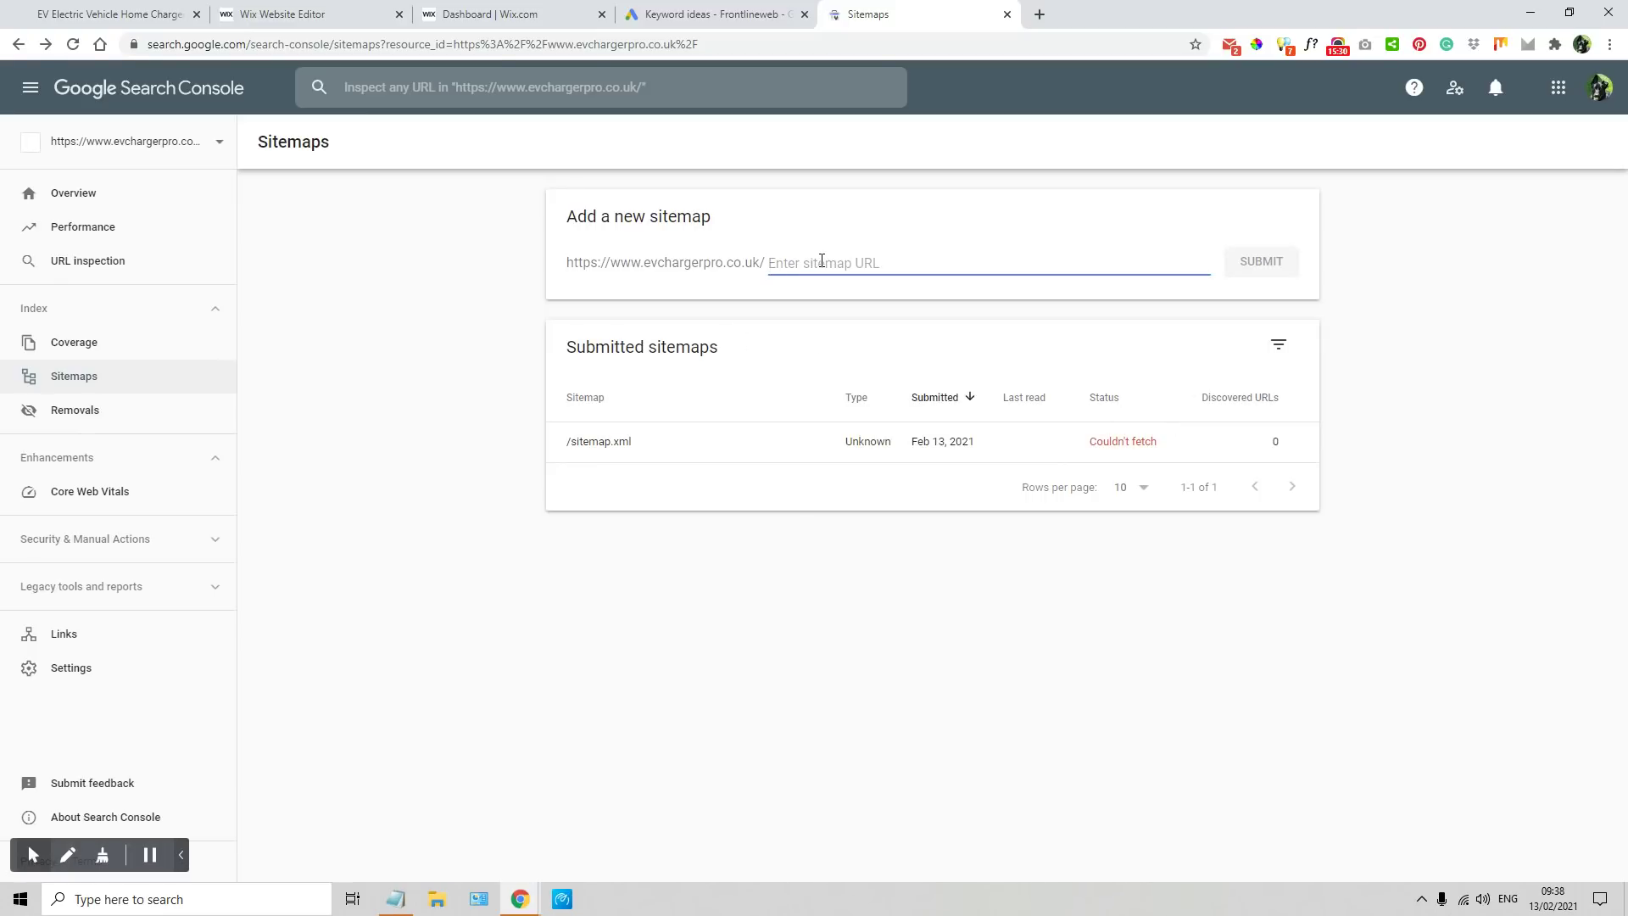
text(pages)
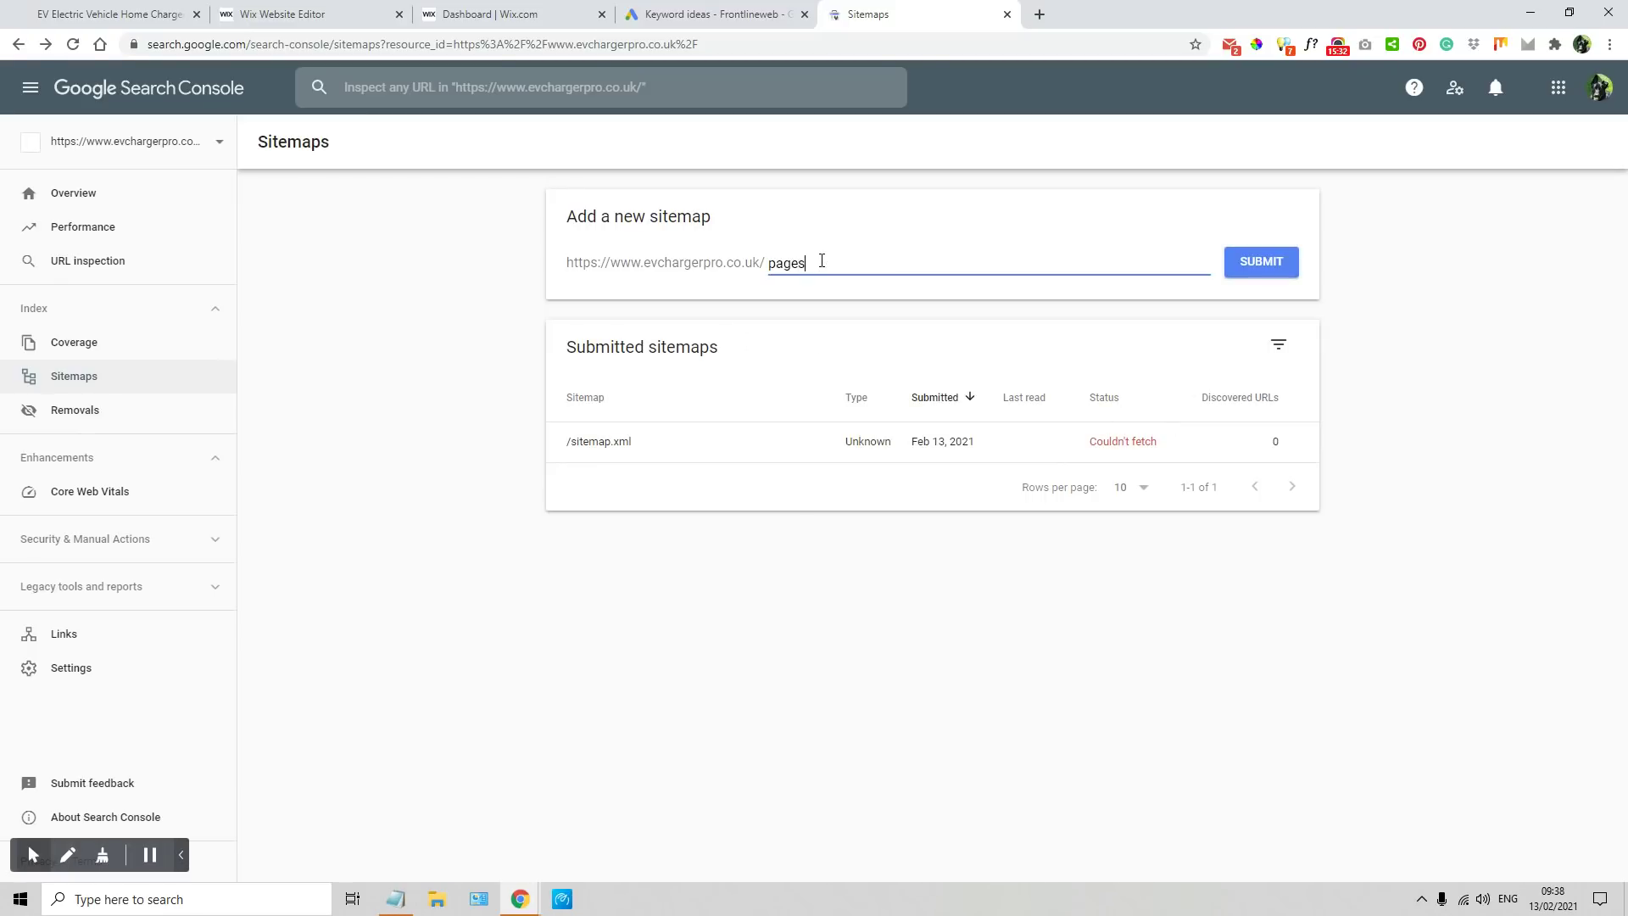
text(-sitemap.xml)
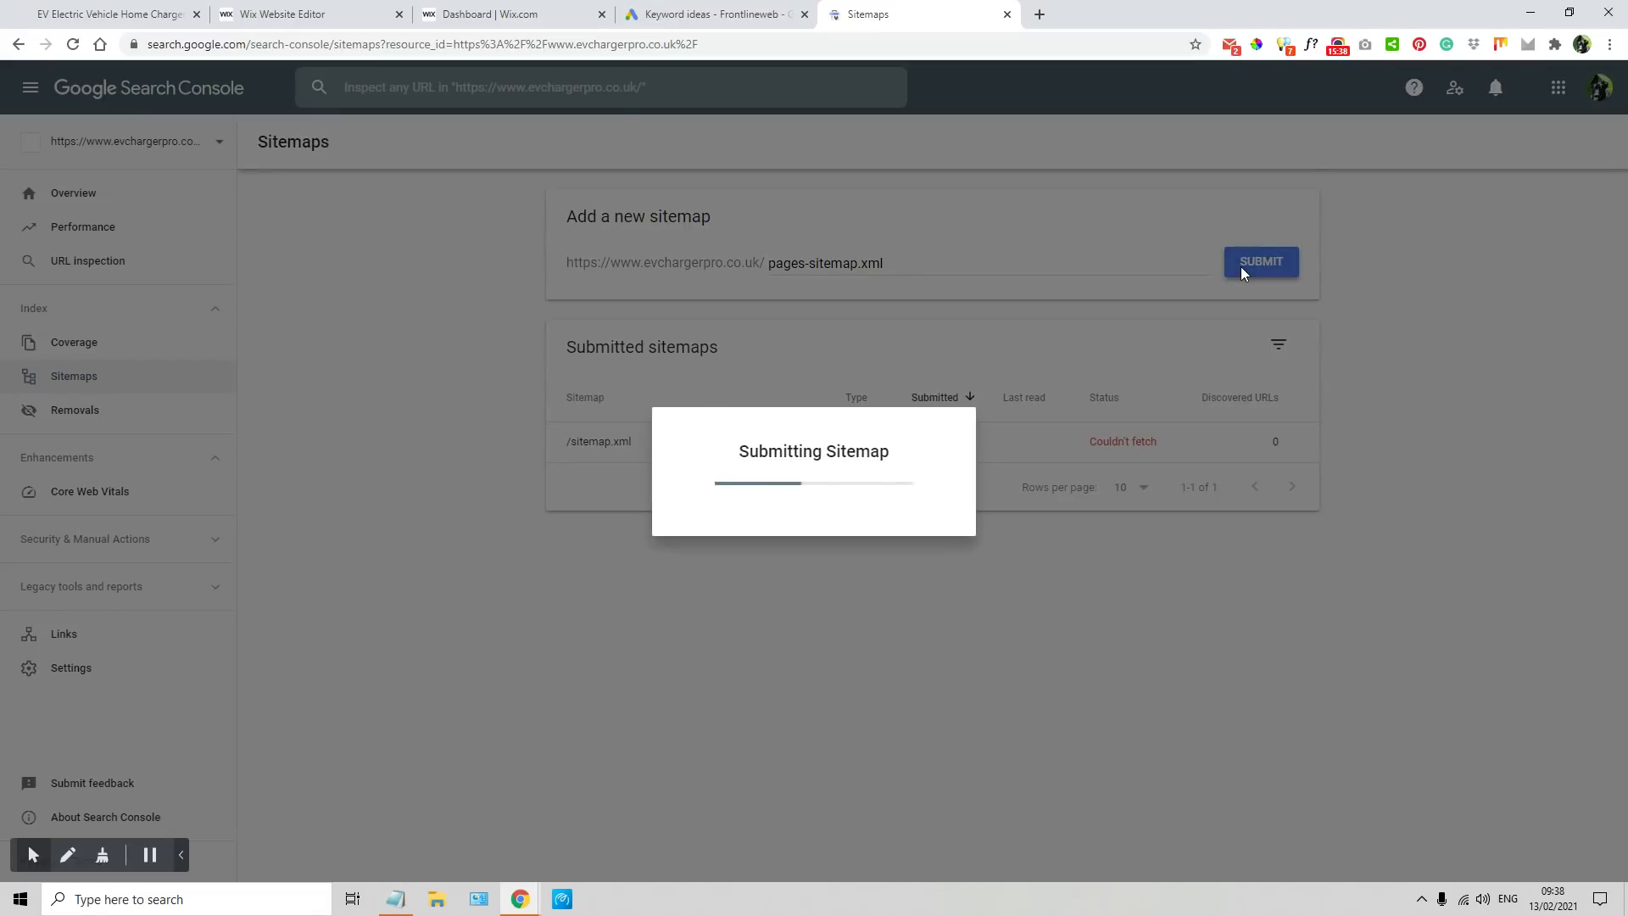
click(1243, 272)
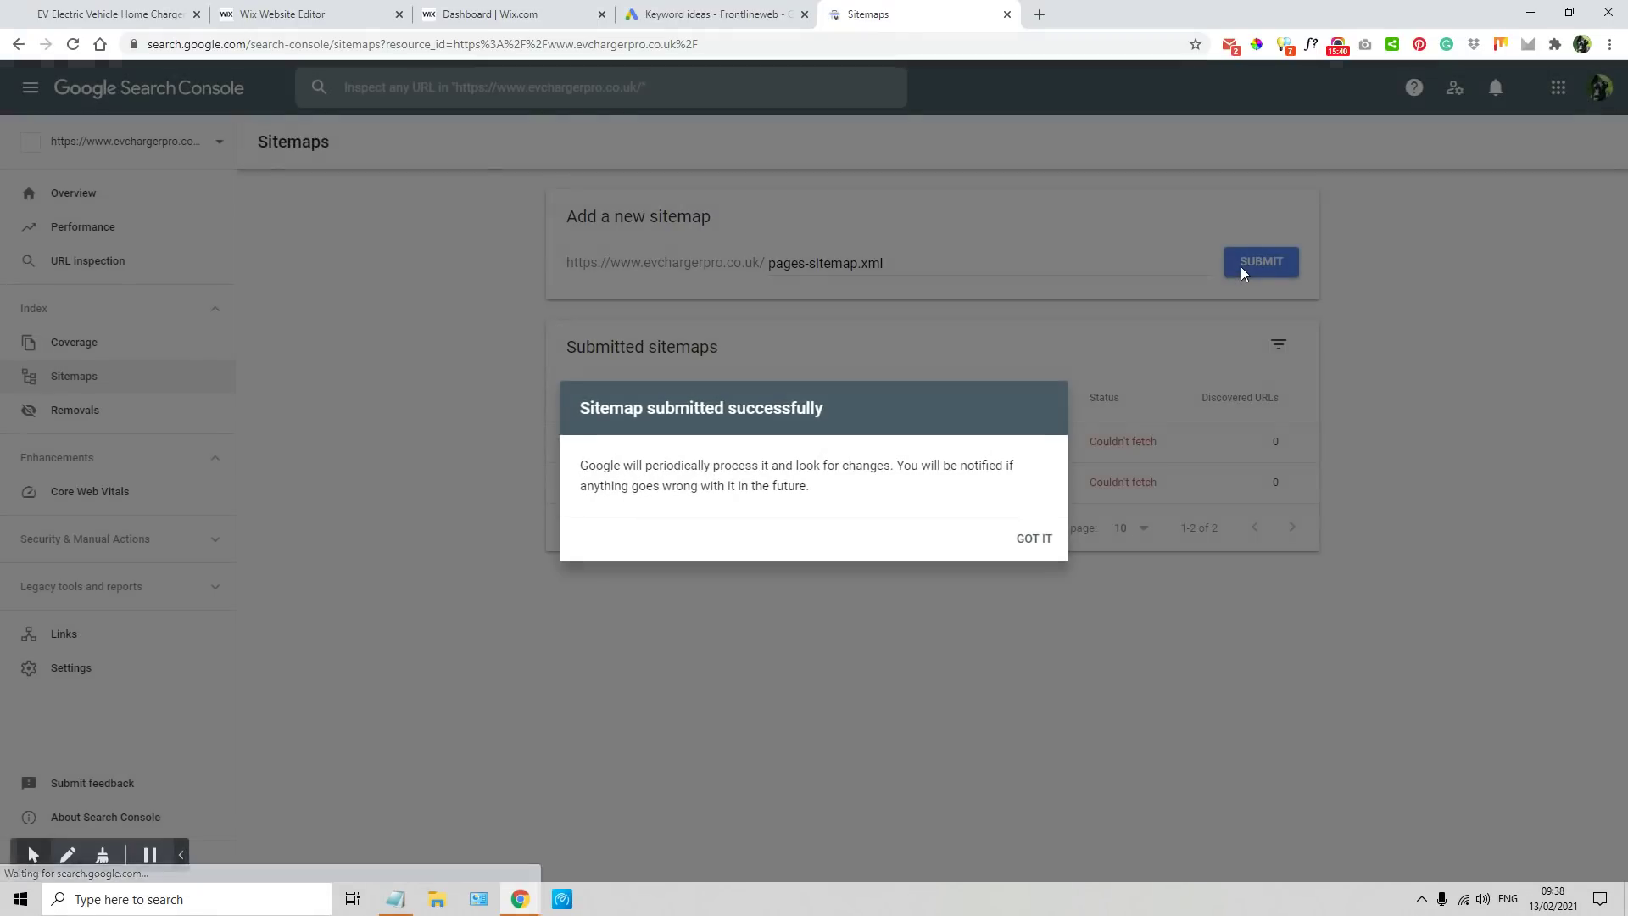
click(1035, 540)
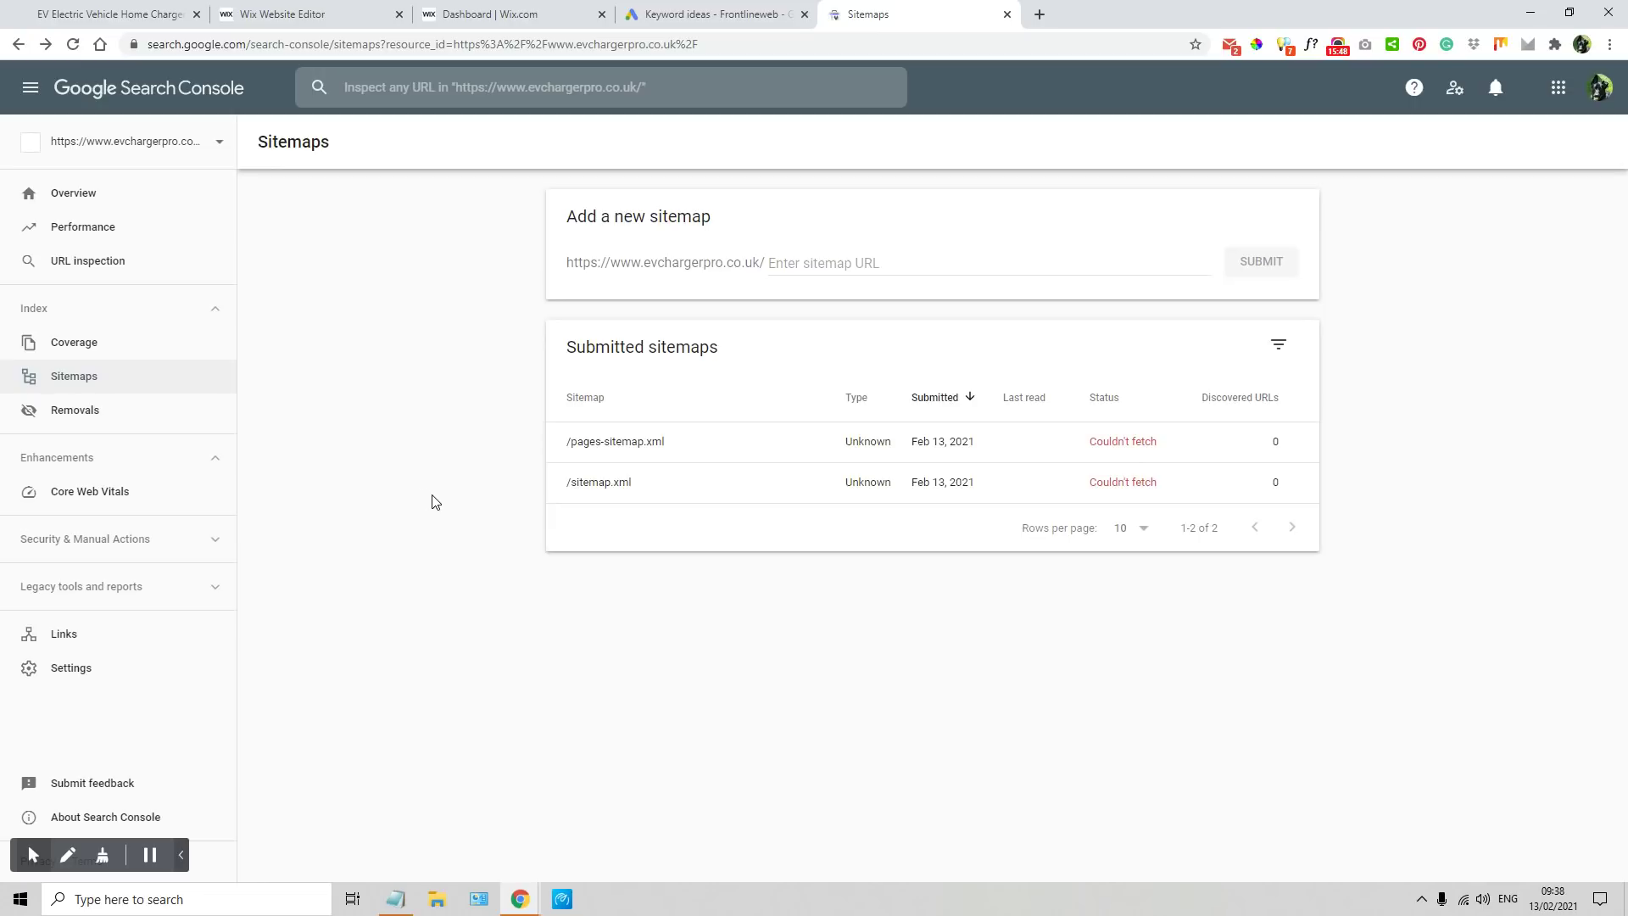
- Run the SEO check extension on the live homepage and review its title, description, Open Graph tags and heading structure
click(165, 18)
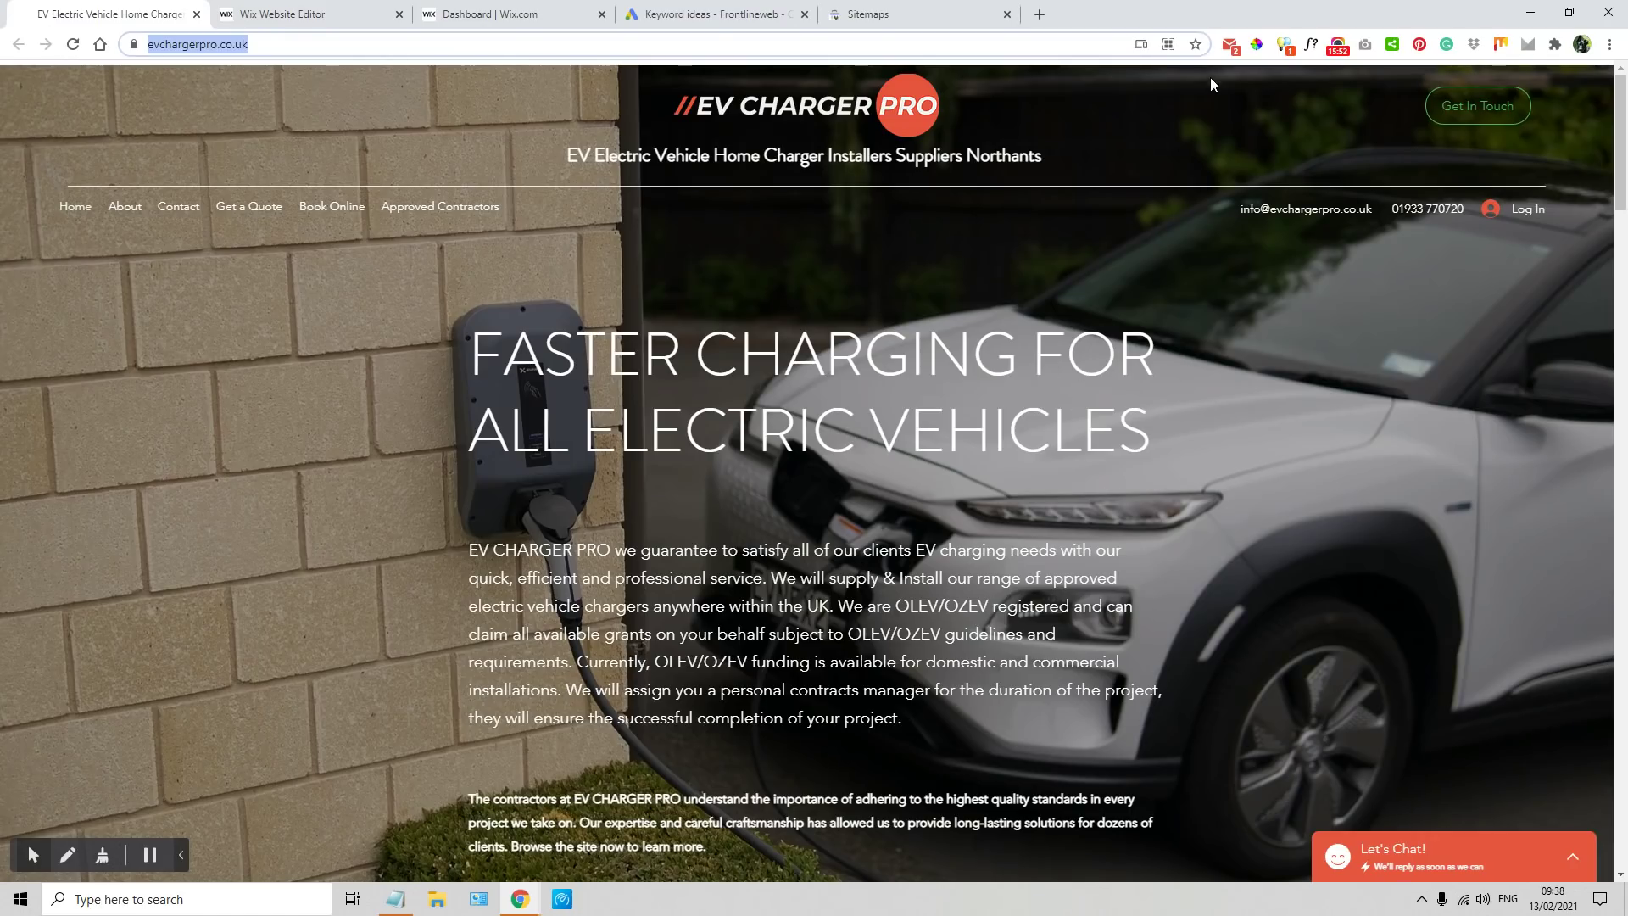
click(1285, 44)
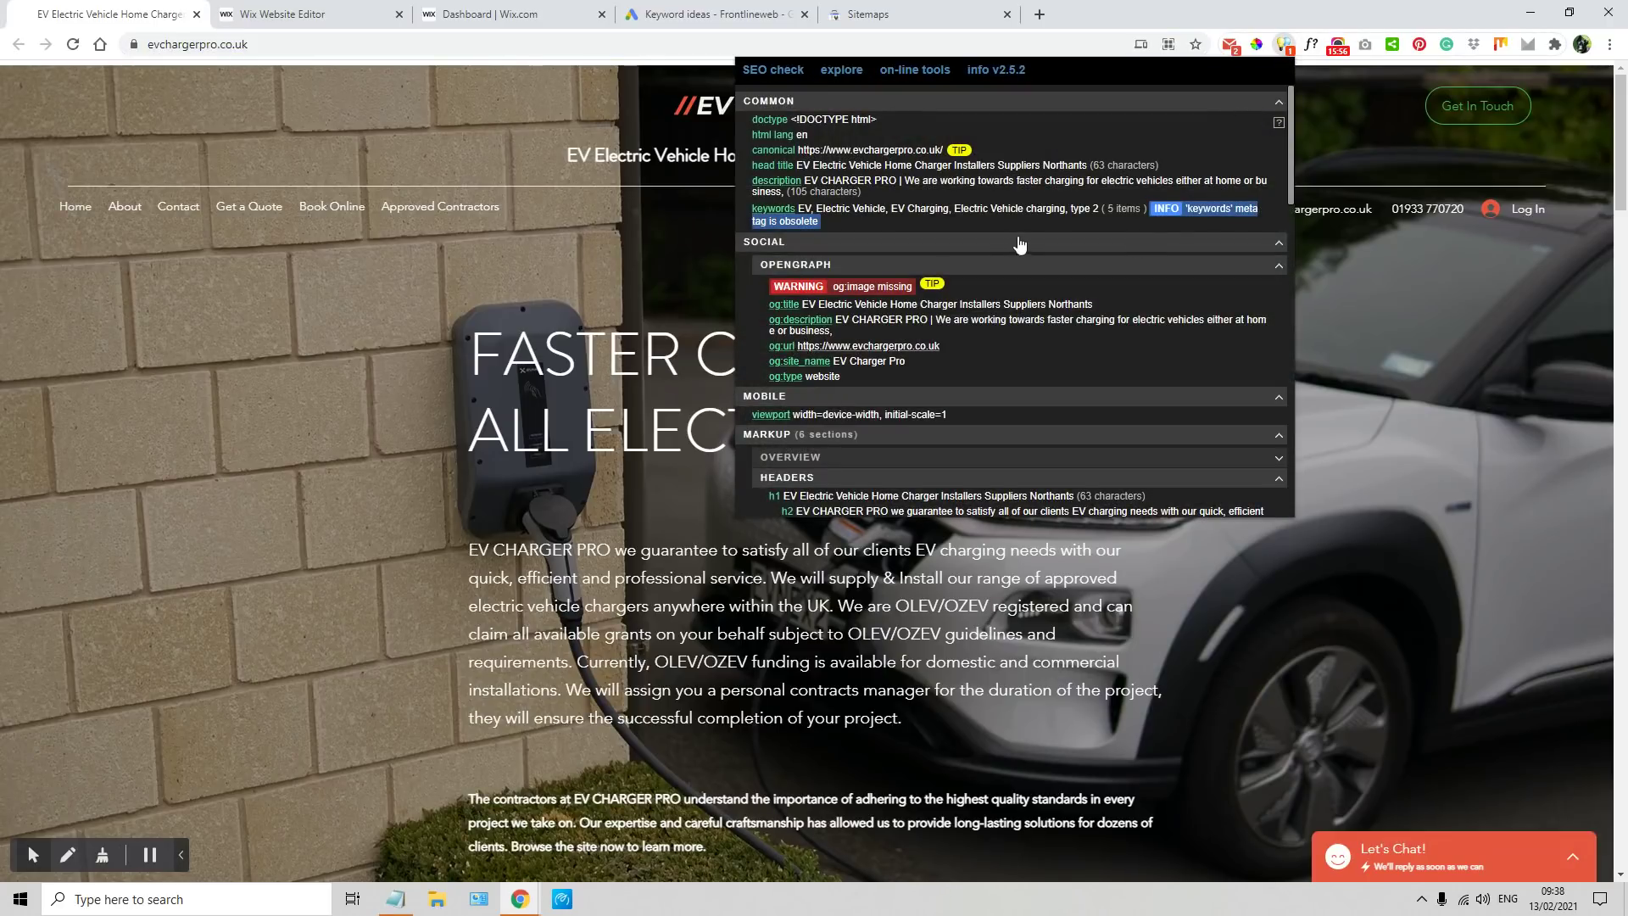
scroll(924, 203, down, 3)
scroll(924, 212, down, 3)
scroll(848, 182, up, 8)
scroll(1009, 314, down, 10)
scroll(1060, 357, up, 8)
scroll(1062, 359, down, 2)
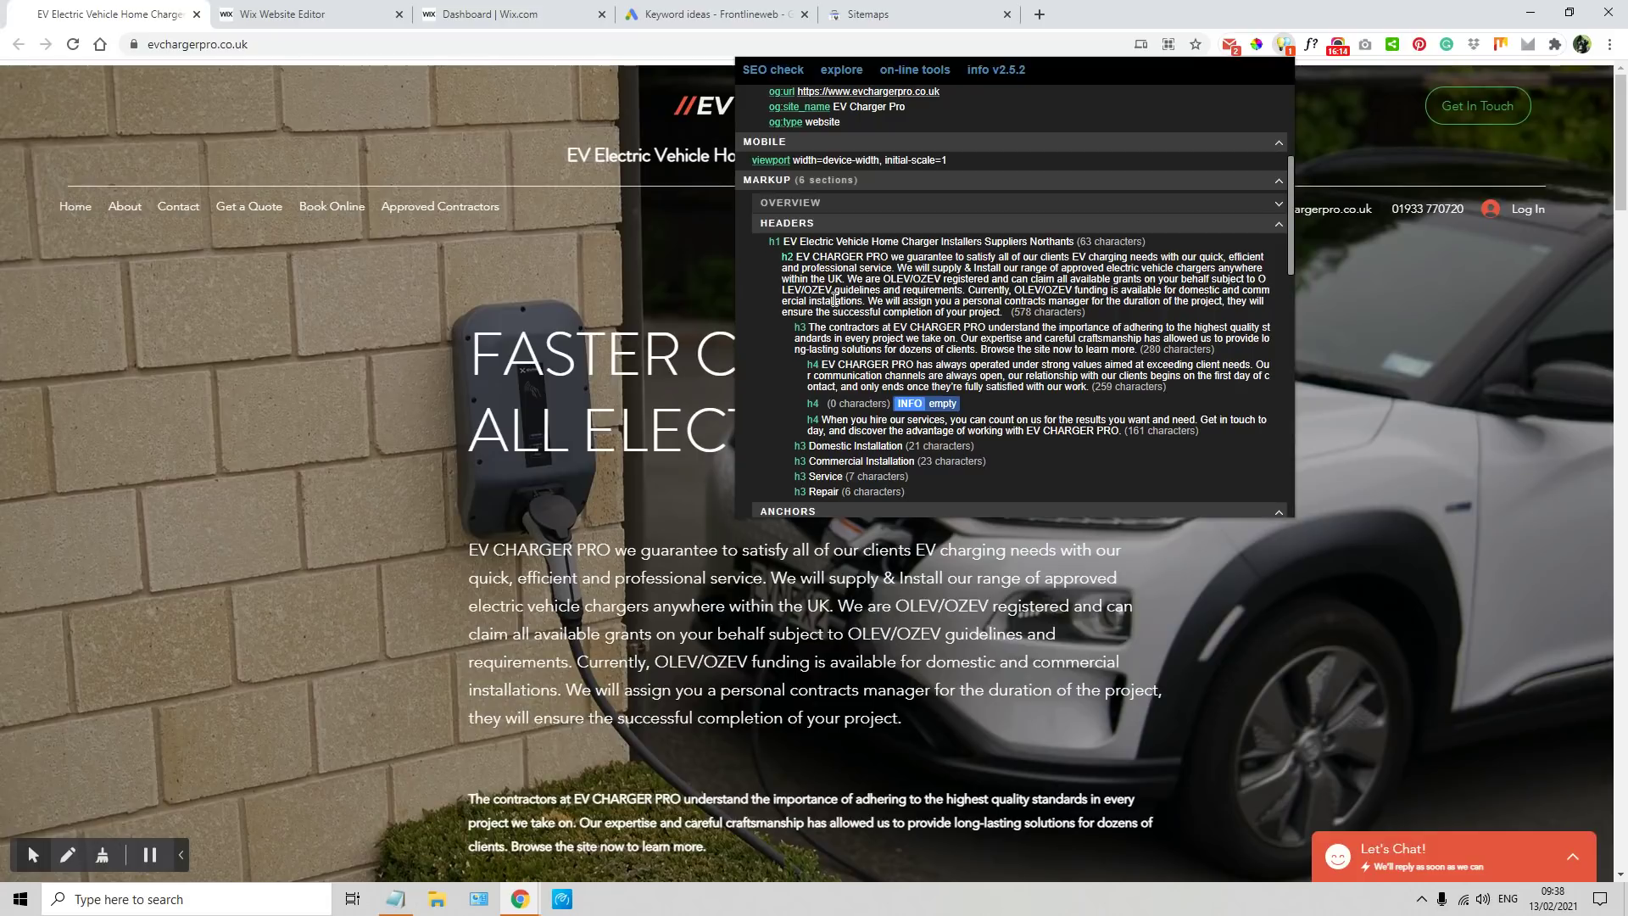
click(645, 226)
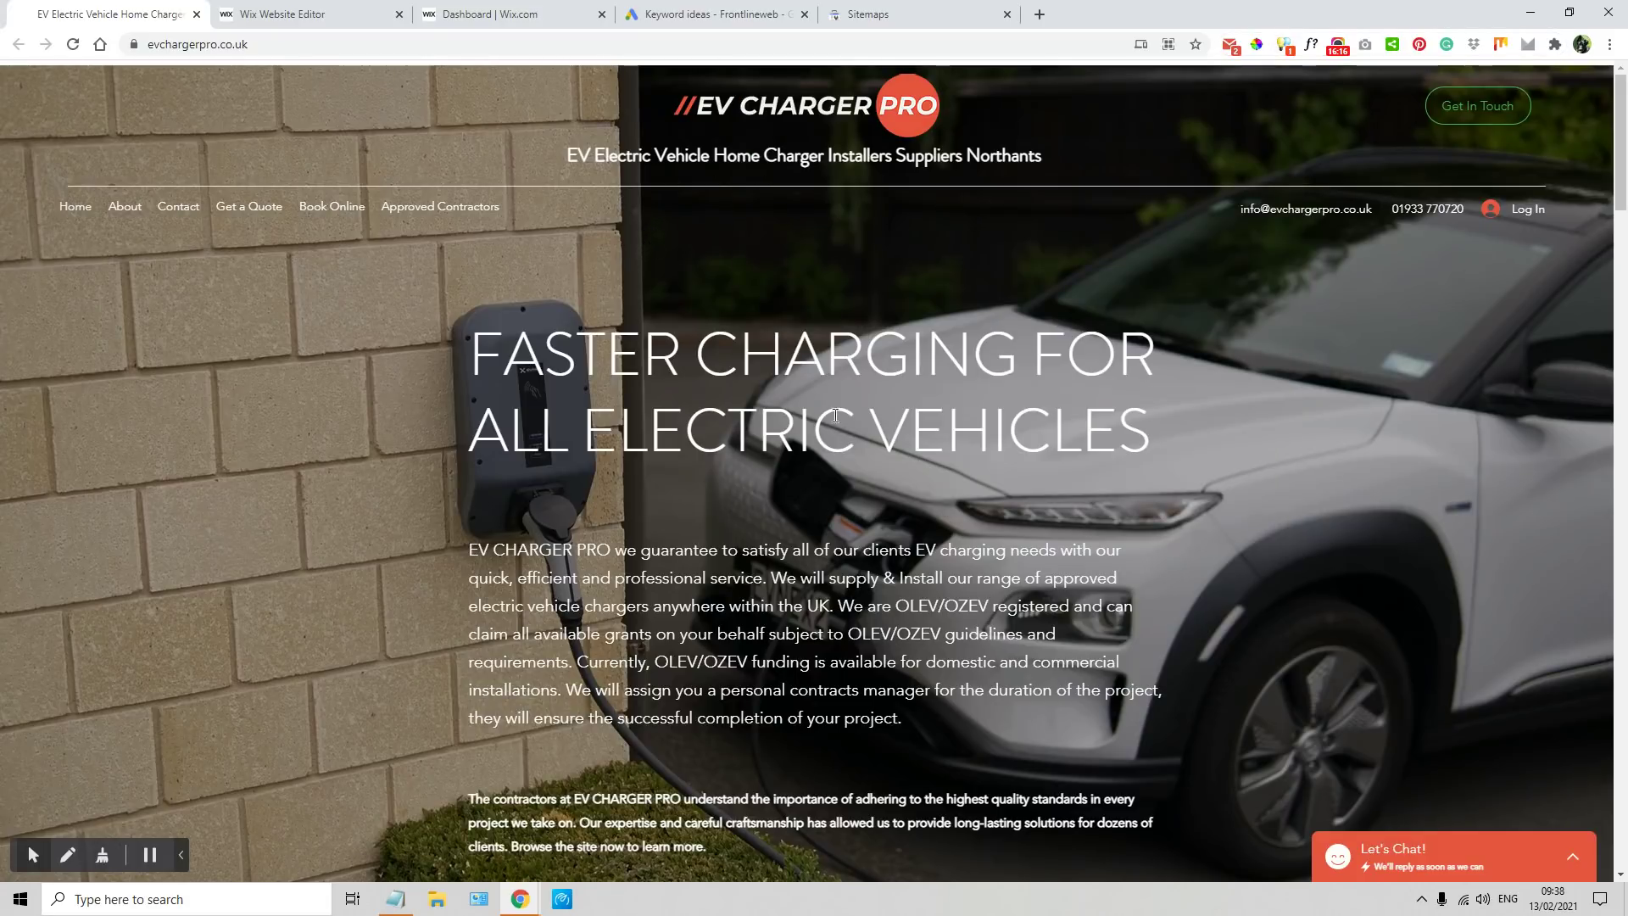
scroll(848, 433, down, 1)
scroll(848, 434, down, 2)
scroll(840, 432, up, 3)
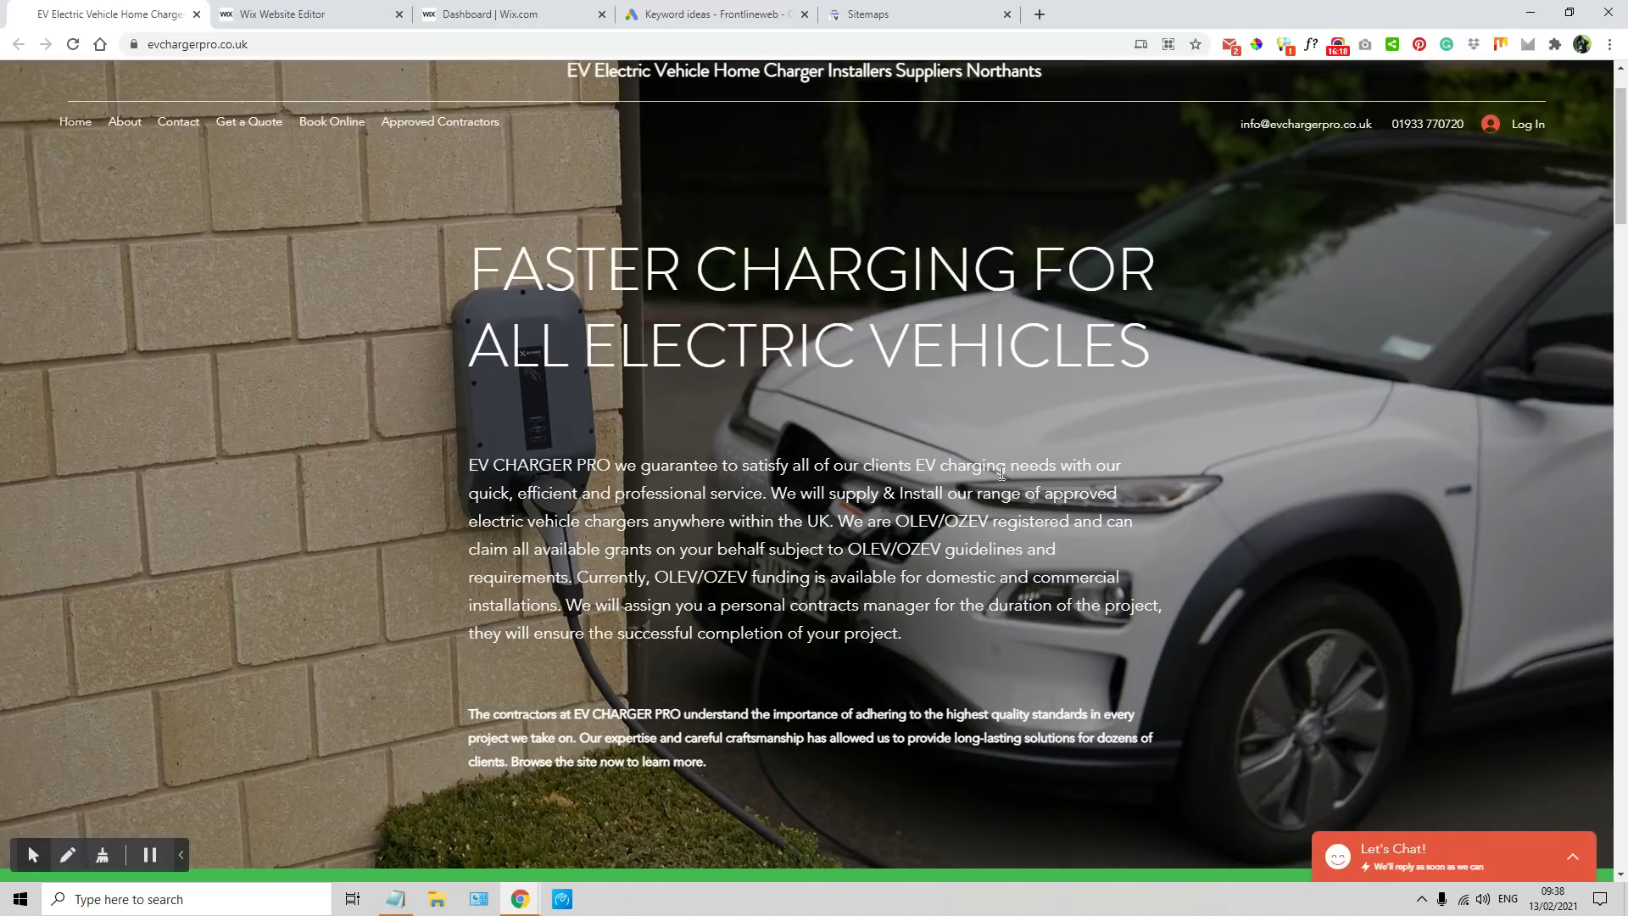
scroll(1013, 469, up, 1)
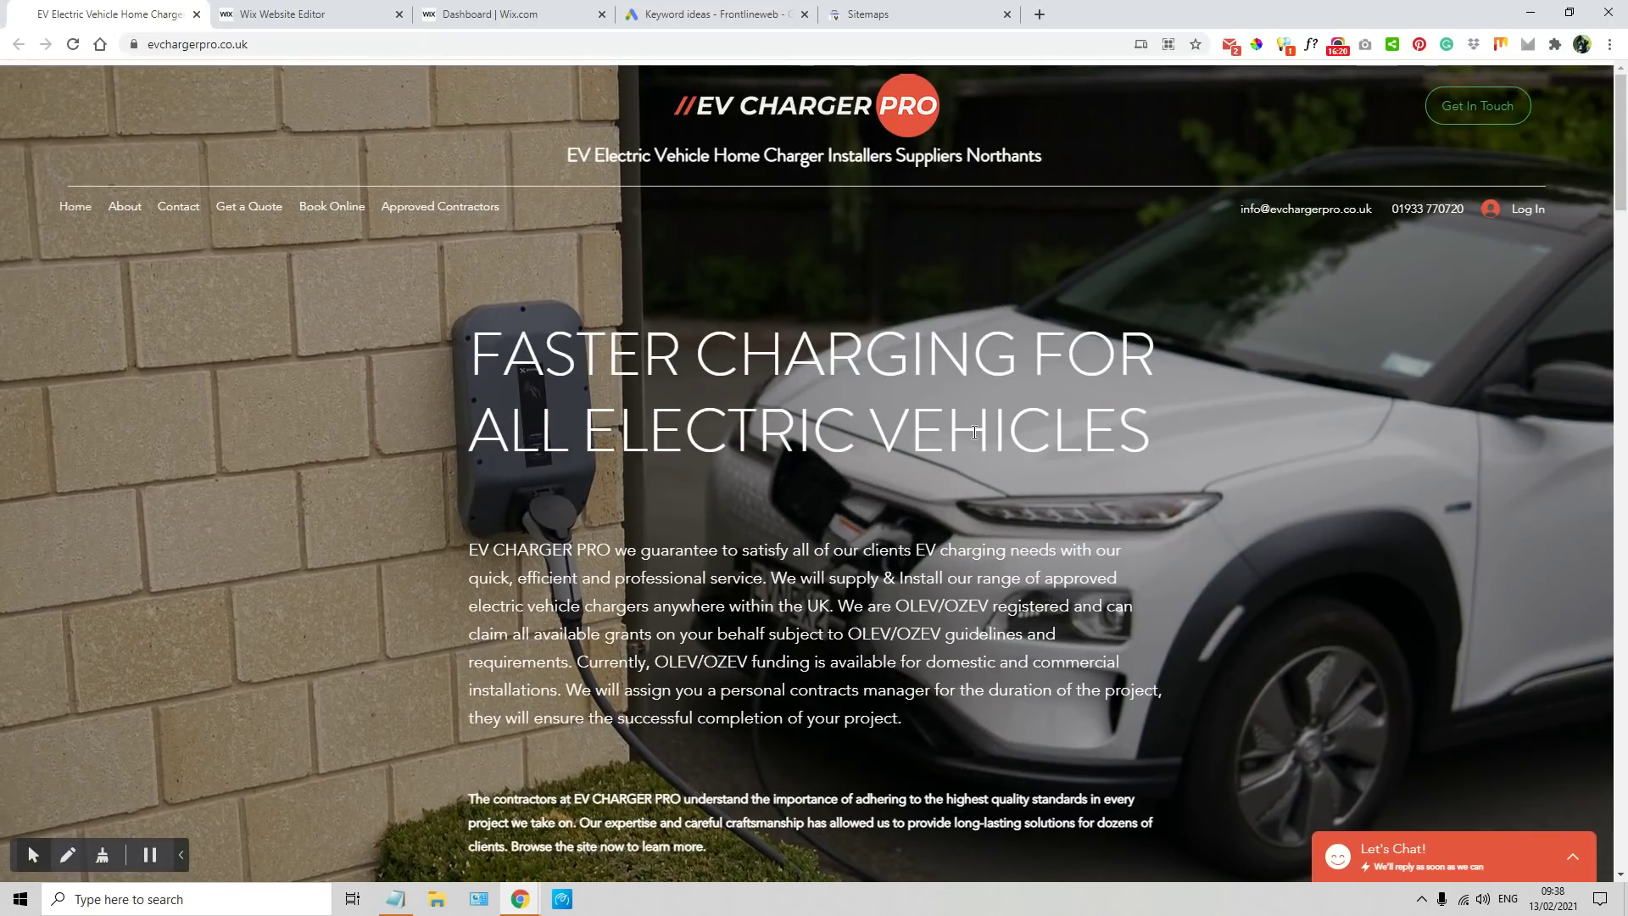